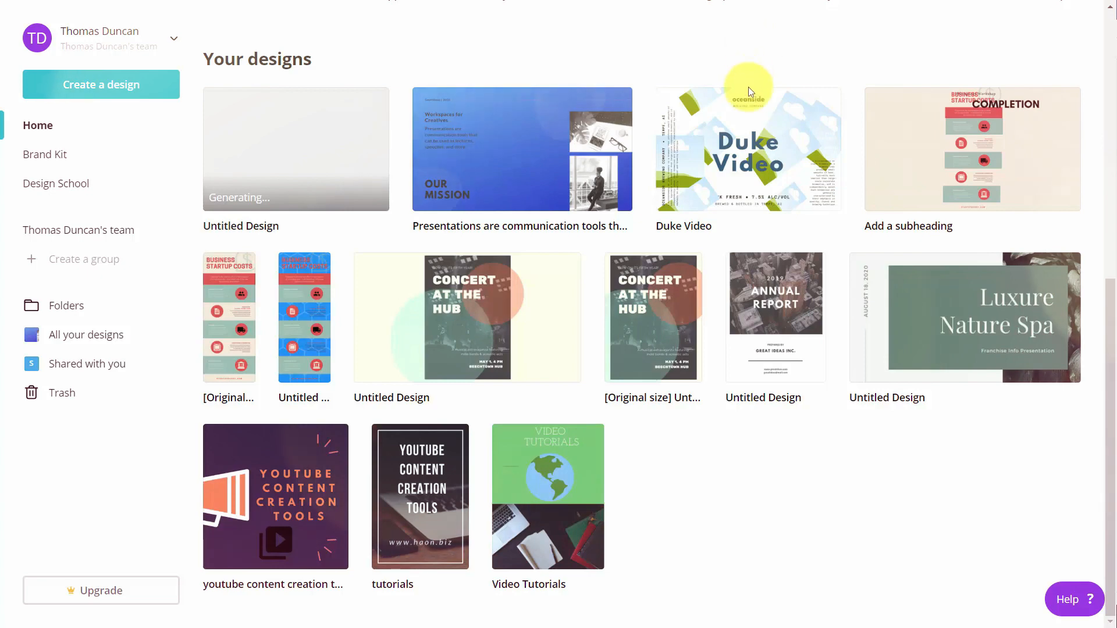
Open the Duke Video design and look over its publishing options.
click(745, 148)
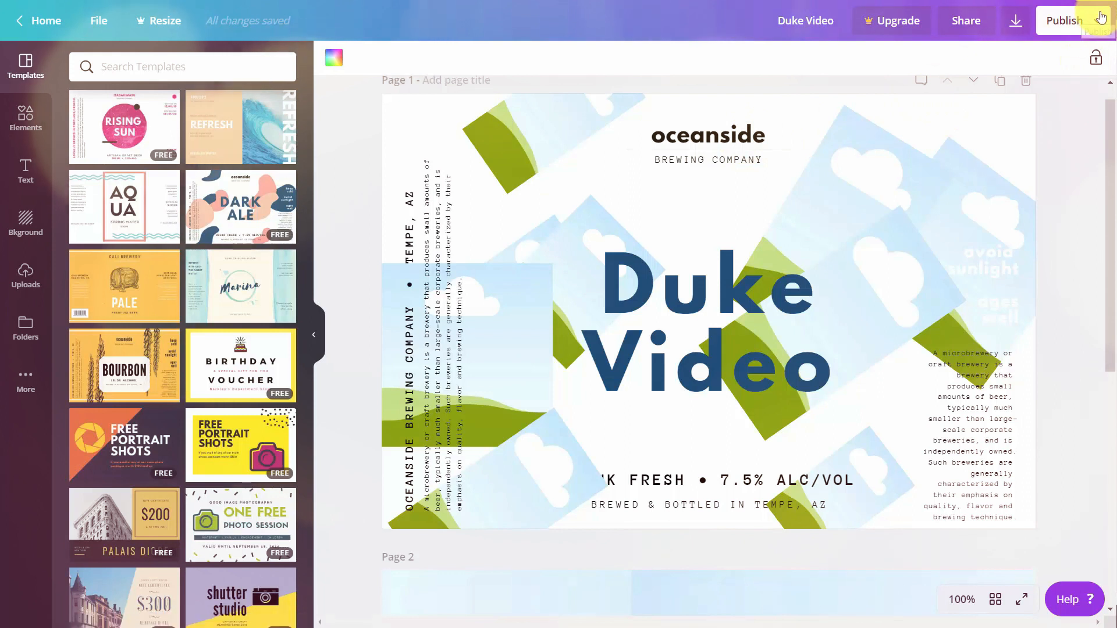
click(1099, 19)
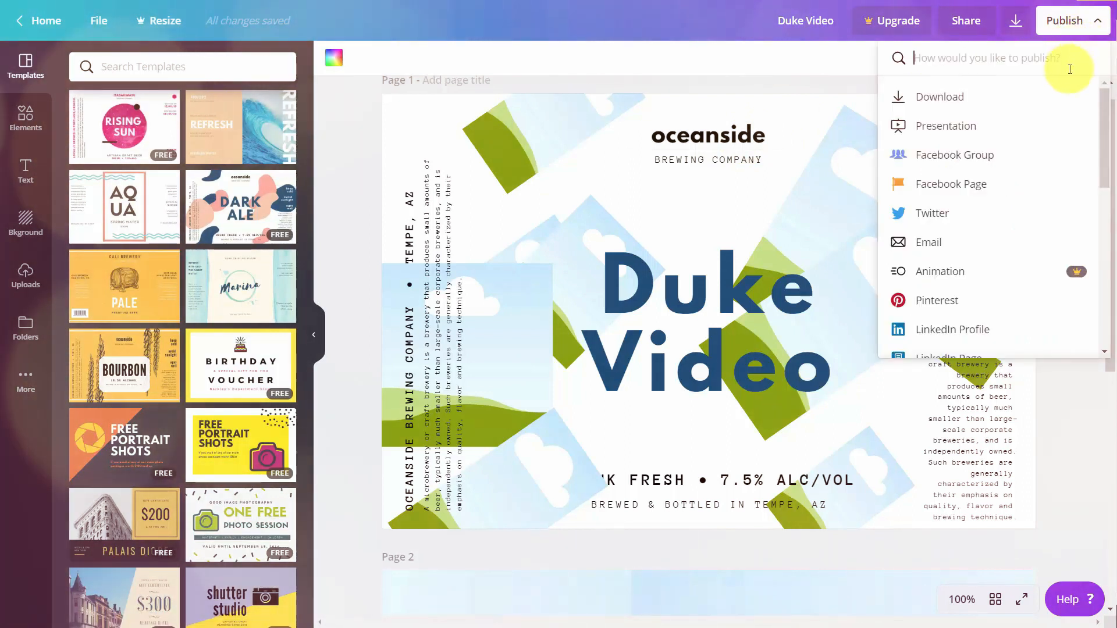
scroll(1057, 118, down, 4)
scroll(1056, 118, down, 3)
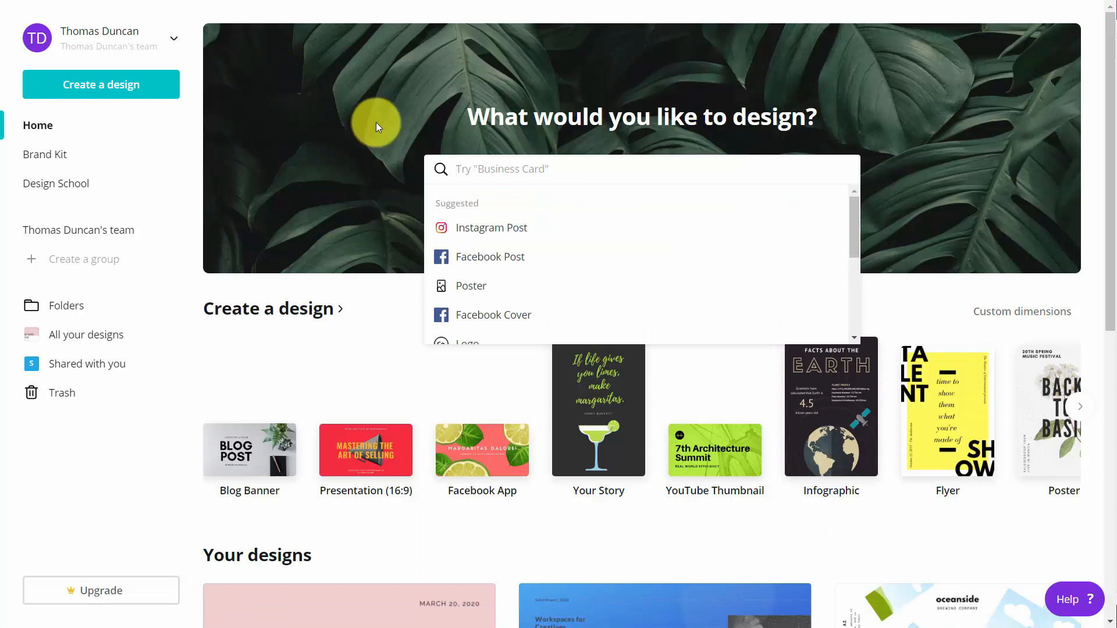
Create a new Business Card from the yellow filmmaker Realistic Motion House template.
click(491, 165)
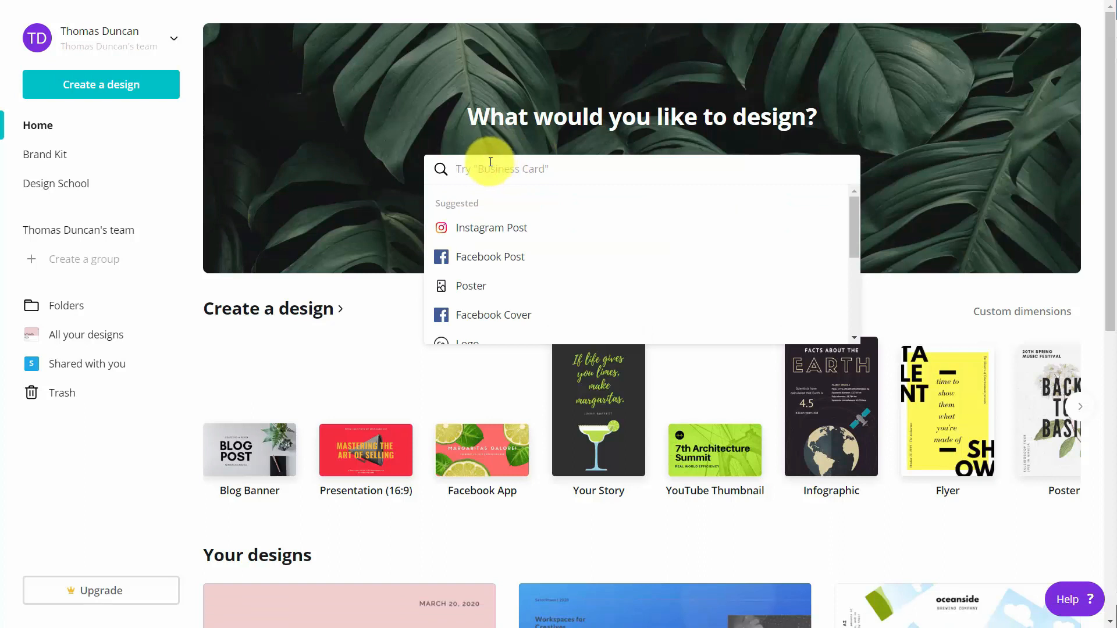
text(busin)
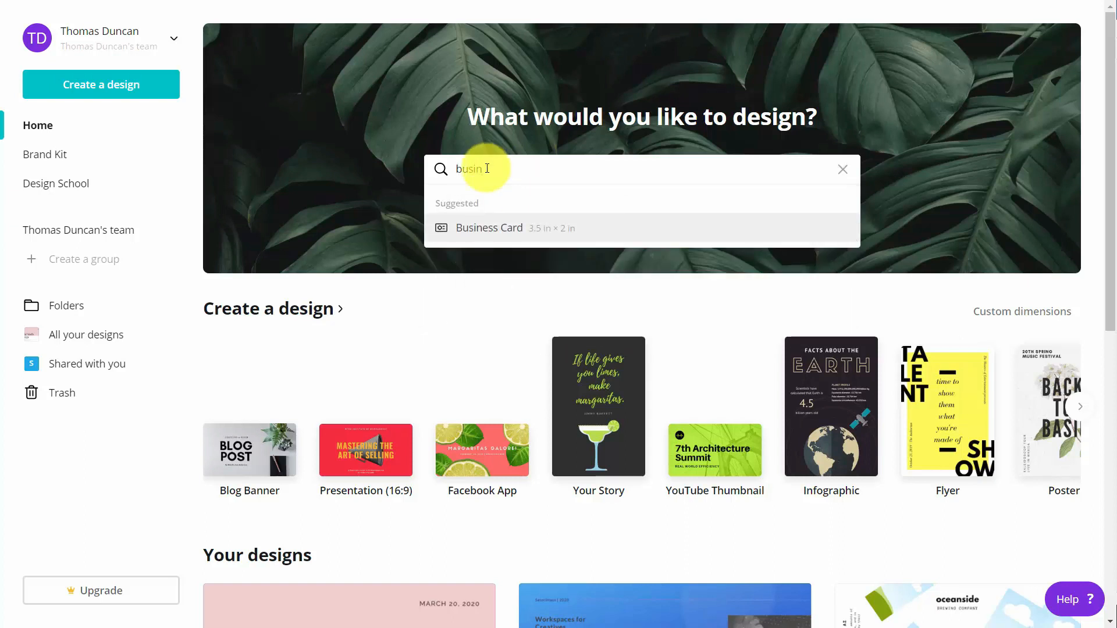
click(490, 230)
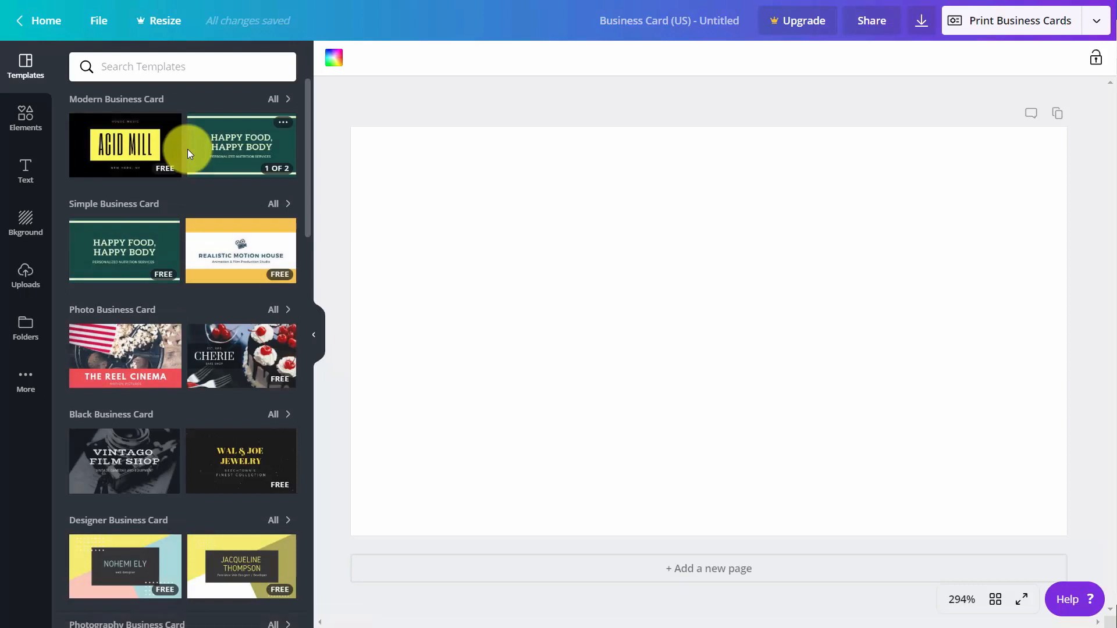
mouse_move(212, 154)
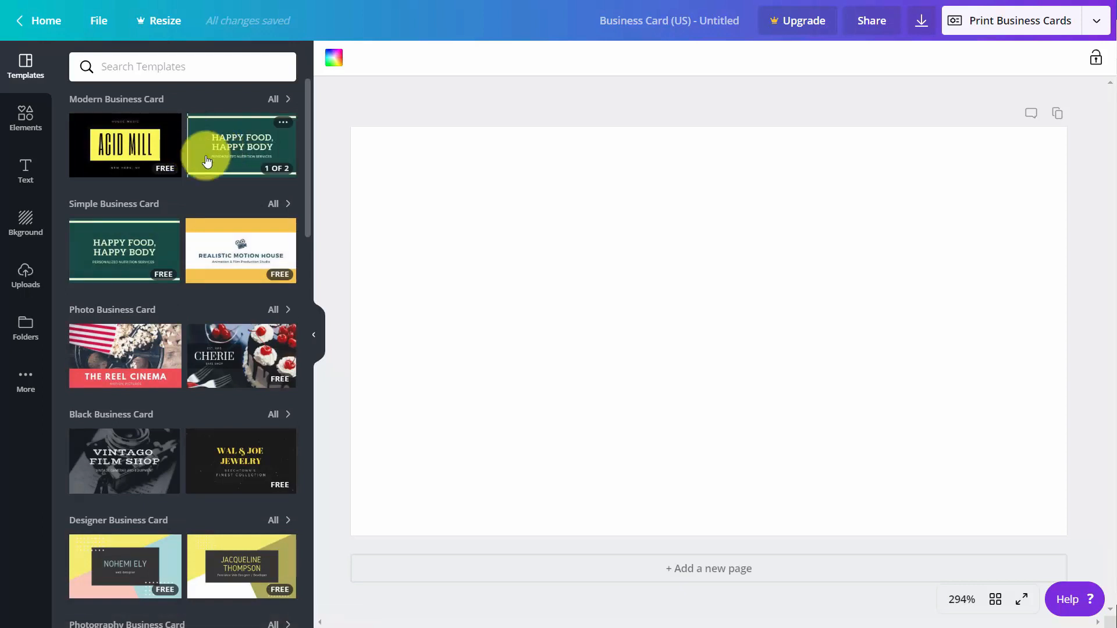
click(220, 244)
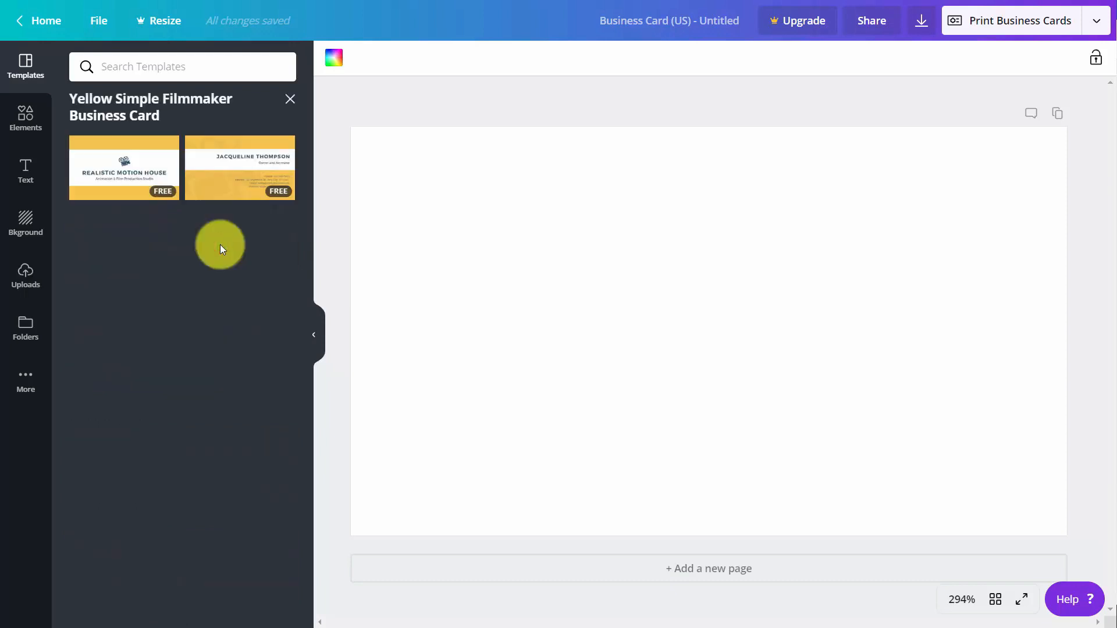
click(120, 174)
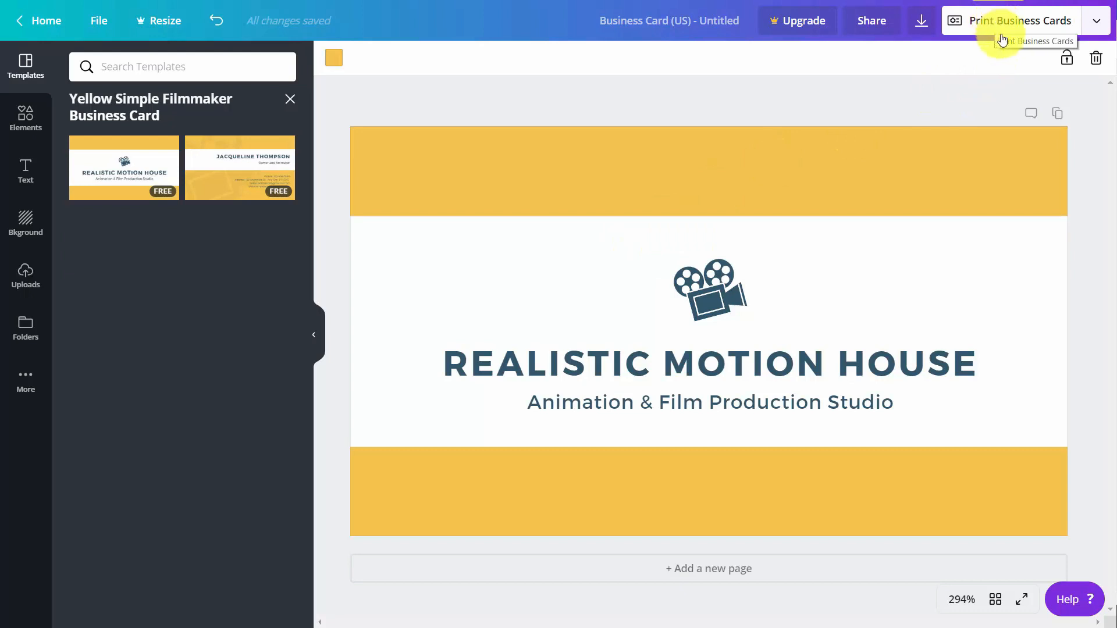
Start a Print Business Cards order from the publish menu.
click(1097, 23)
scroll(1047, 94, down, 3)
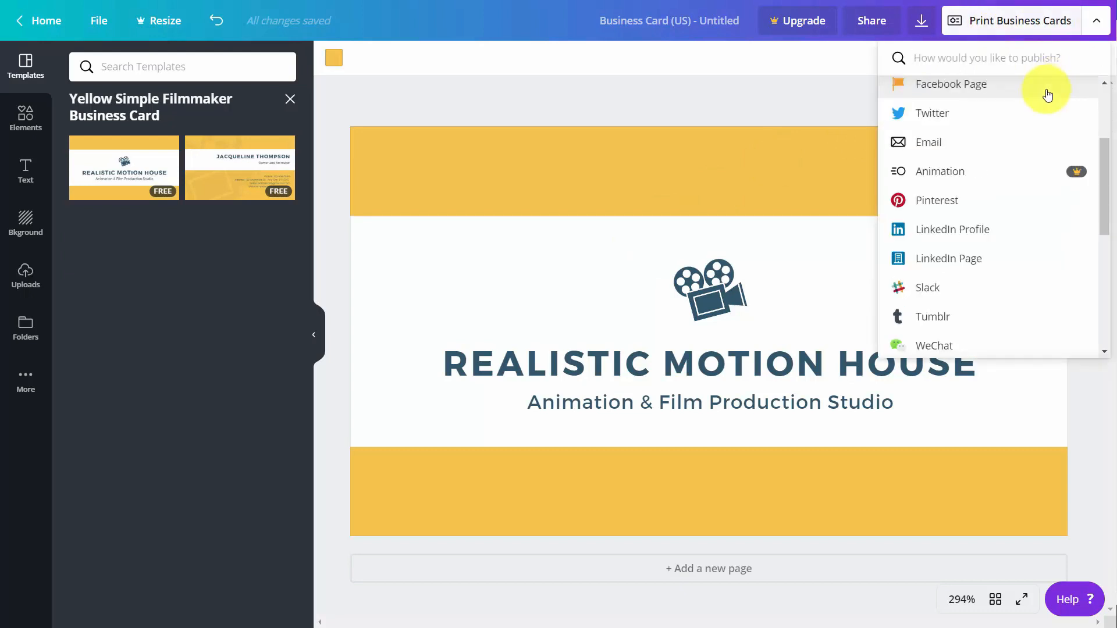
scroll(1047, 94, up, 4)
click(1031, 97)
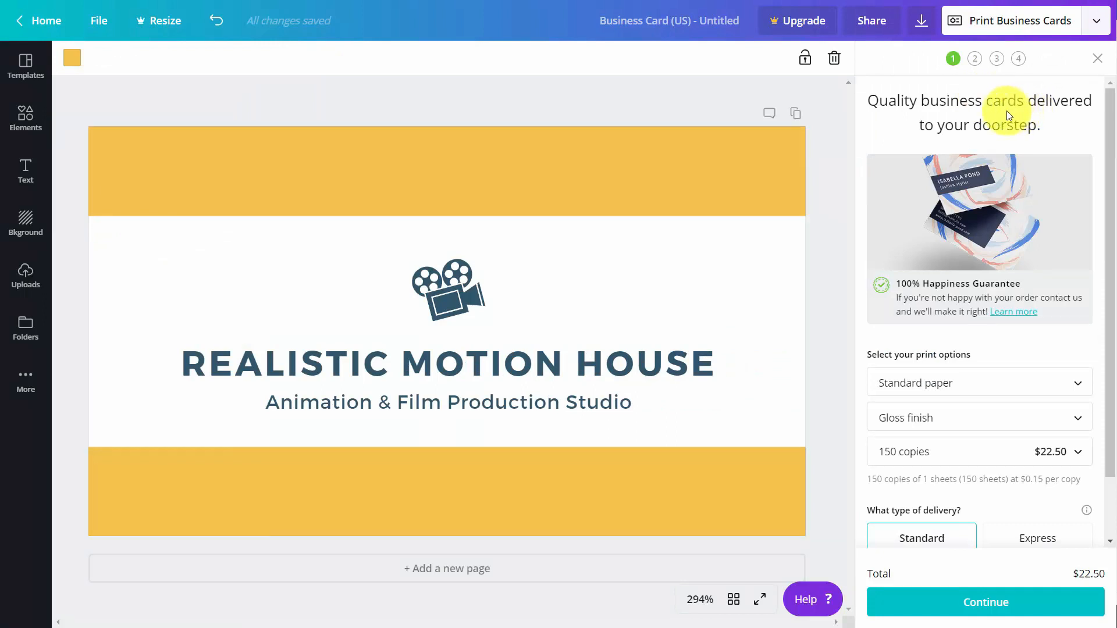
scroll(994, 110, down, 2)
scroll(989, 111, up, 2)
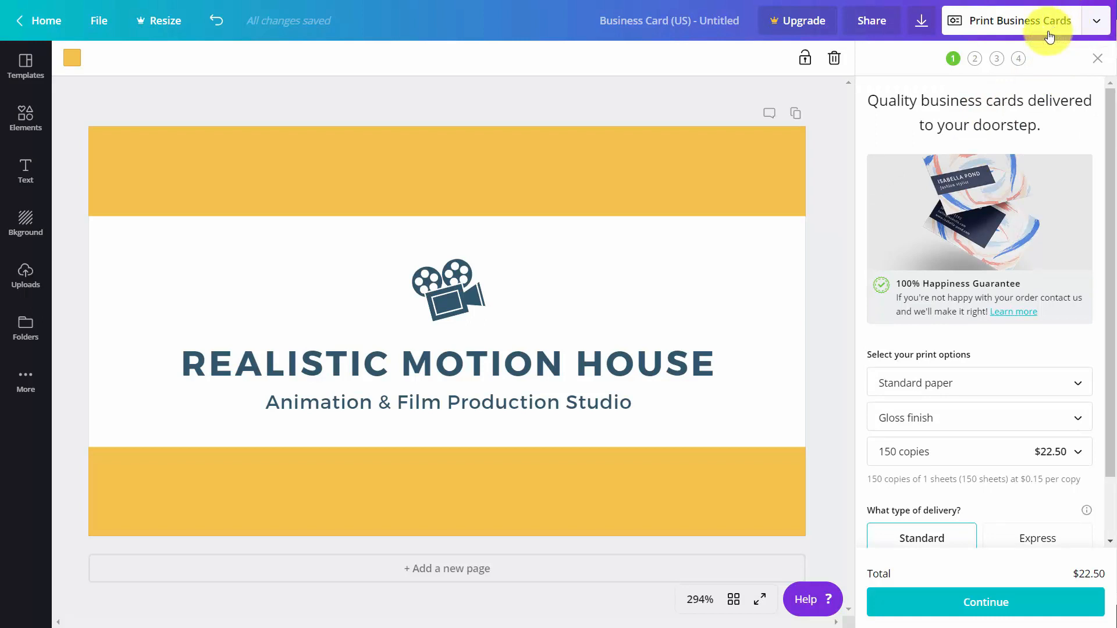
Pass the white edges and danger zone print checks to generate the PDF proof.
click(986, 605)
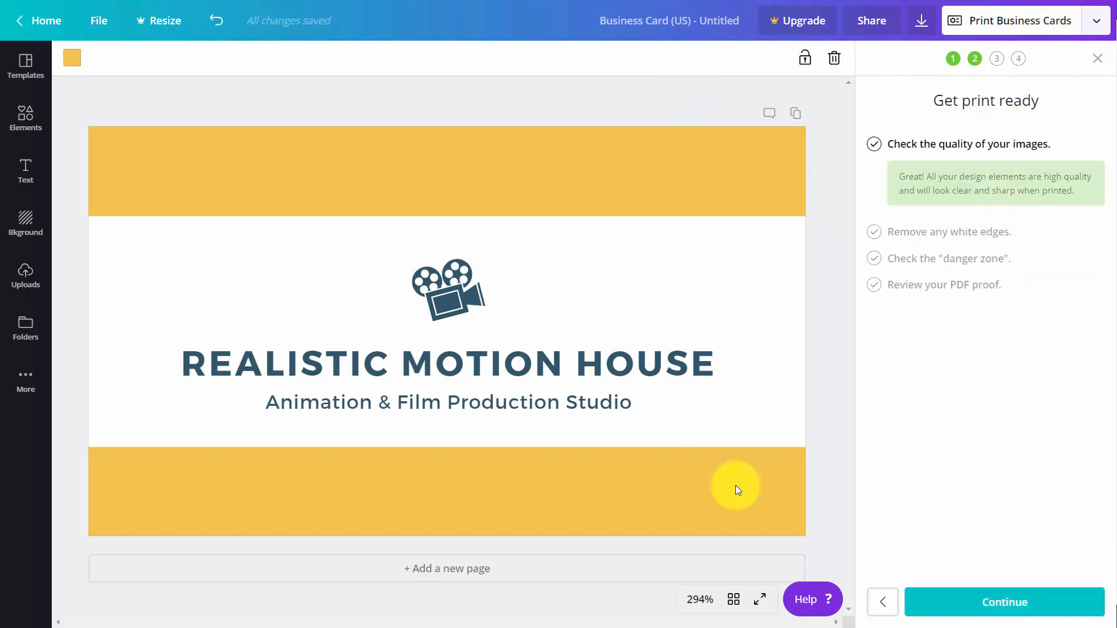
click(958, 606)
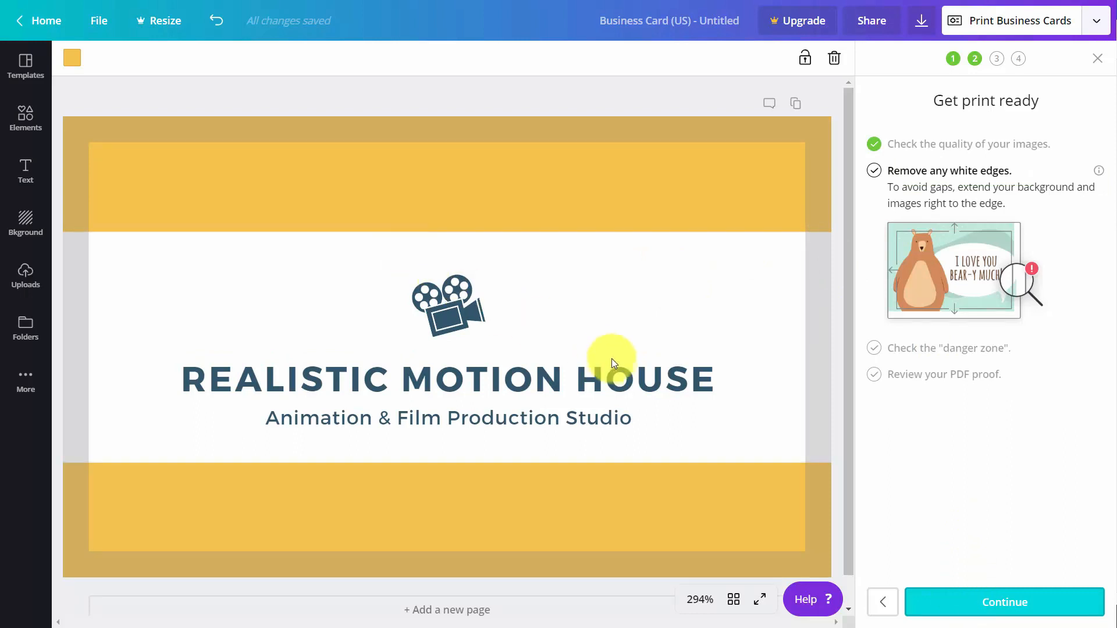
click(1019, 602)
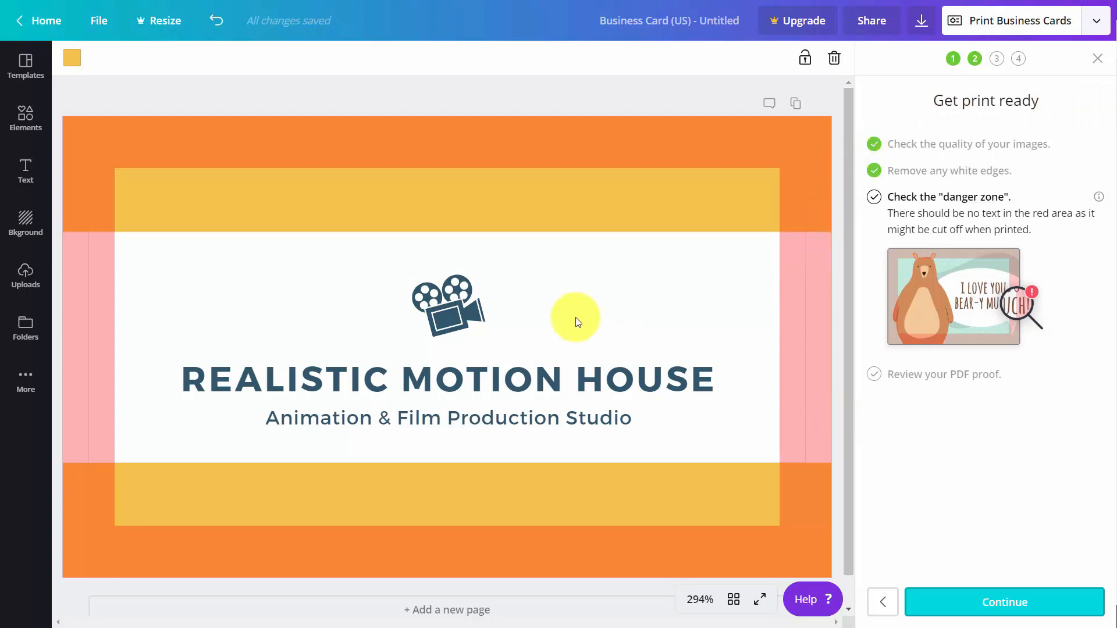
click(981, 605)
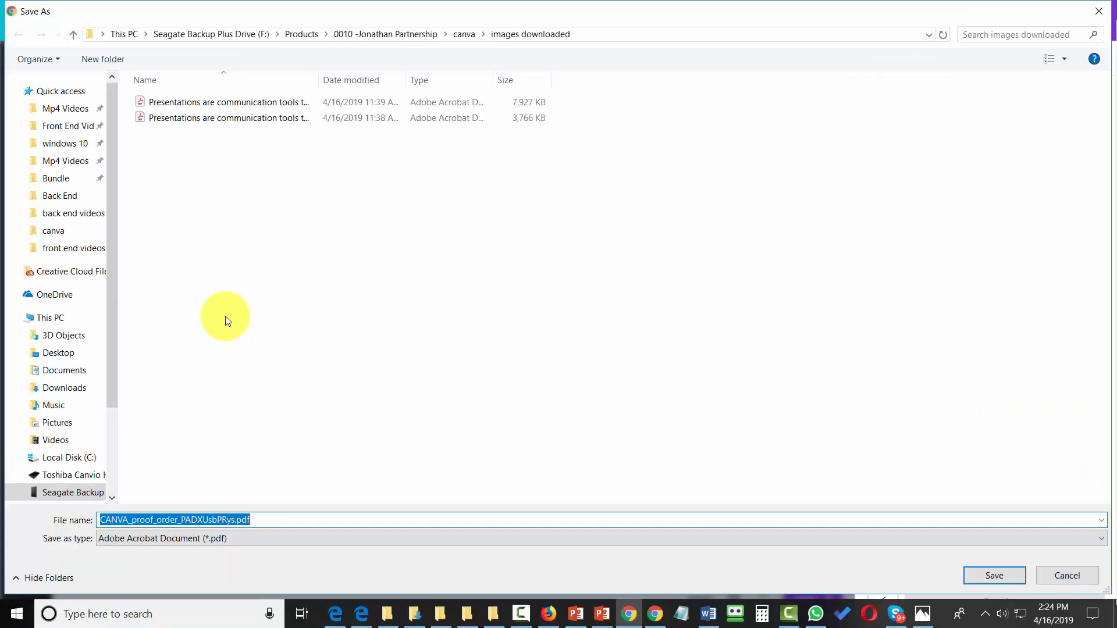
Confirm spelling and Terms of Use, then review the 150-card $22.50 order details.
click(974, 575)
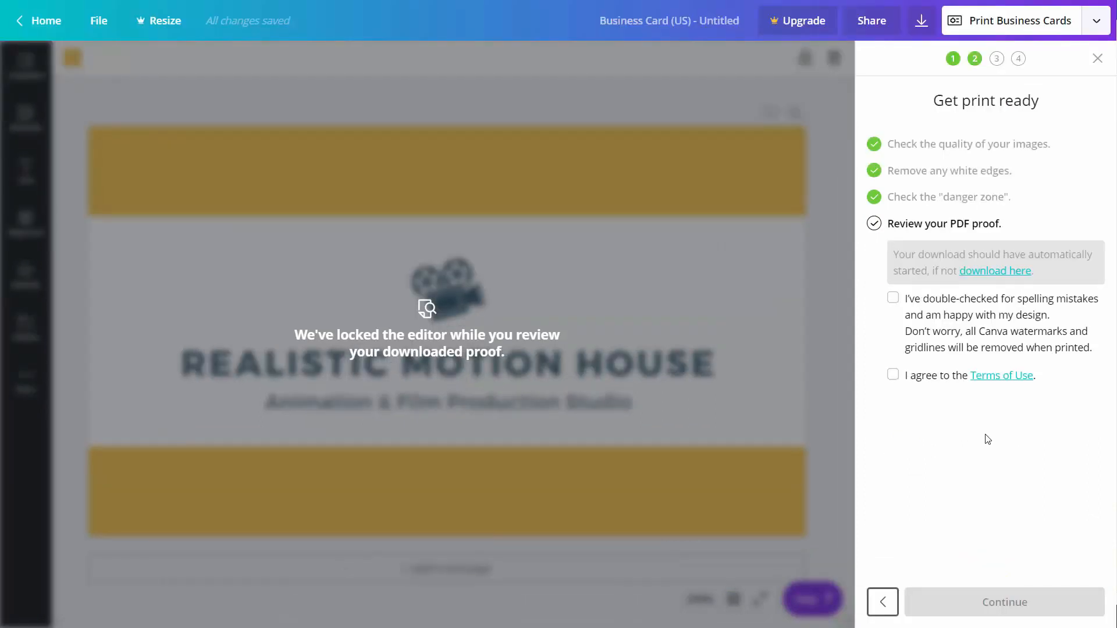
click(896, 295)
click(892, 376)
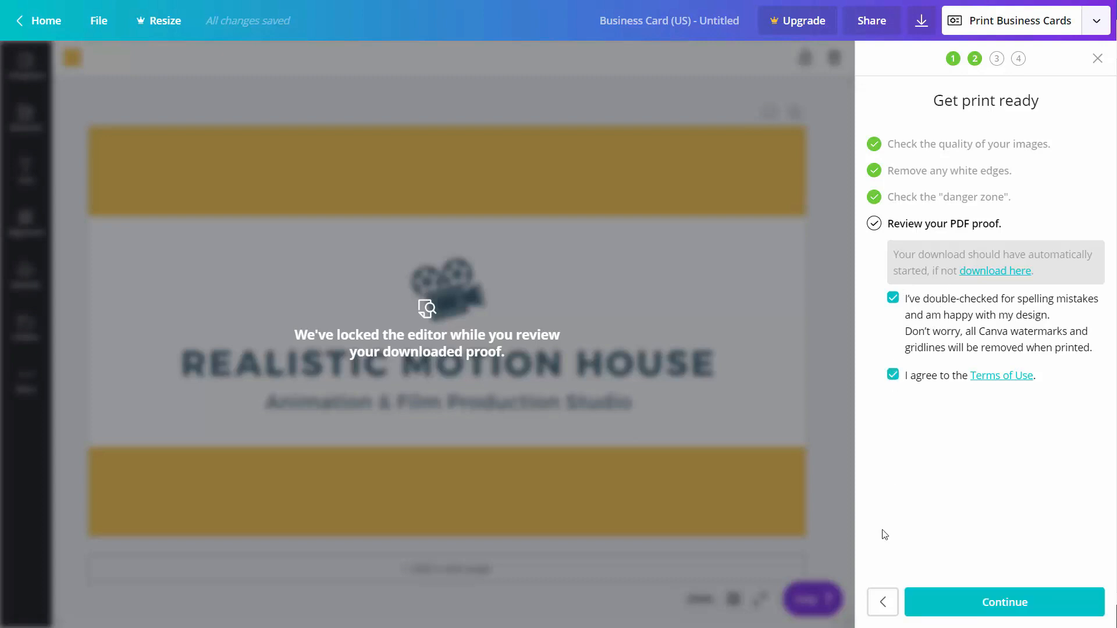
click(990, 606)
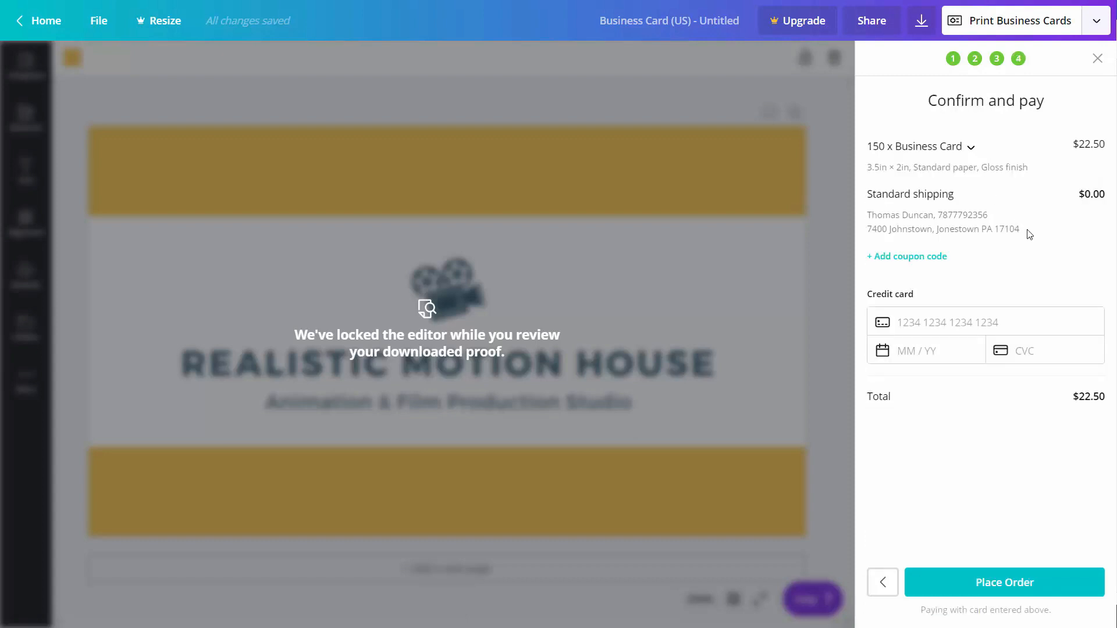
click(970, 148)
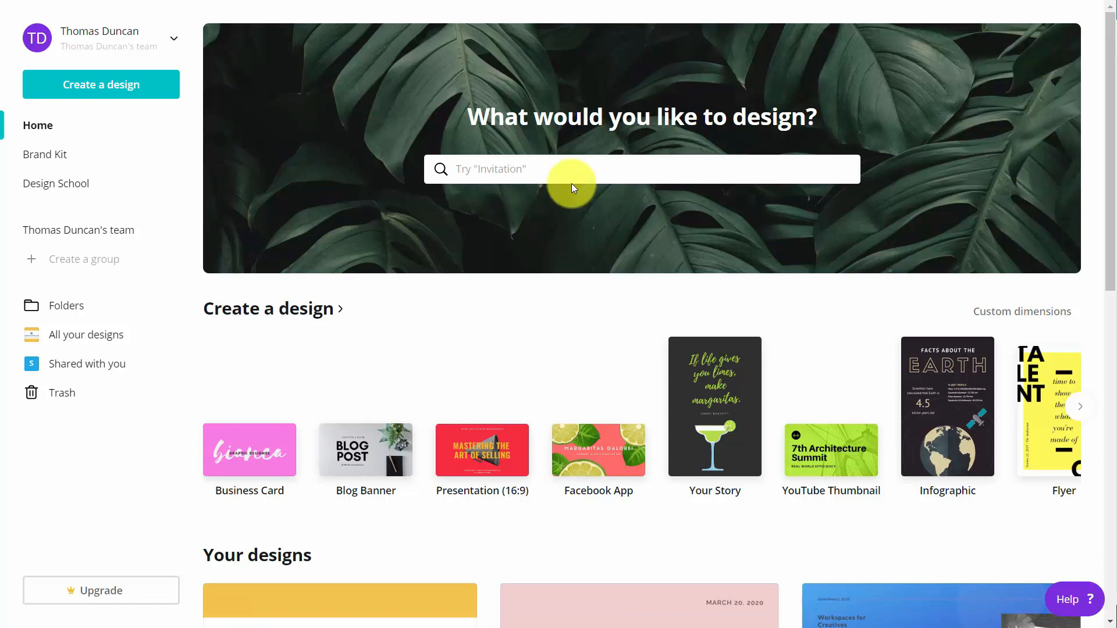
Create a new Poster (US) design using the Concert at the Hub event template.
click(525, 169)
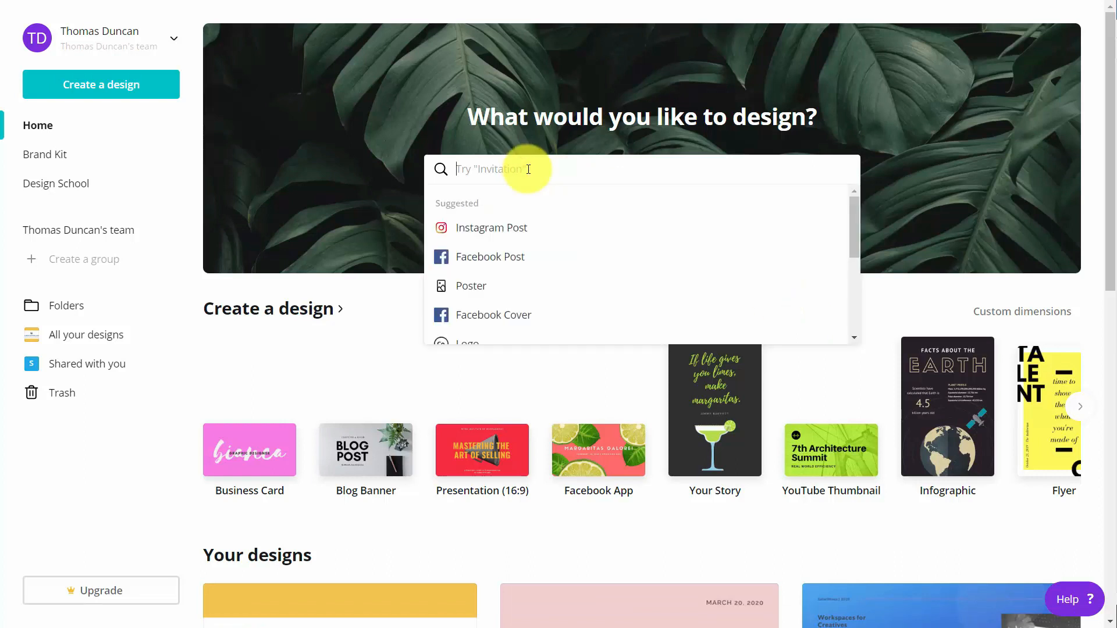
text(pose)
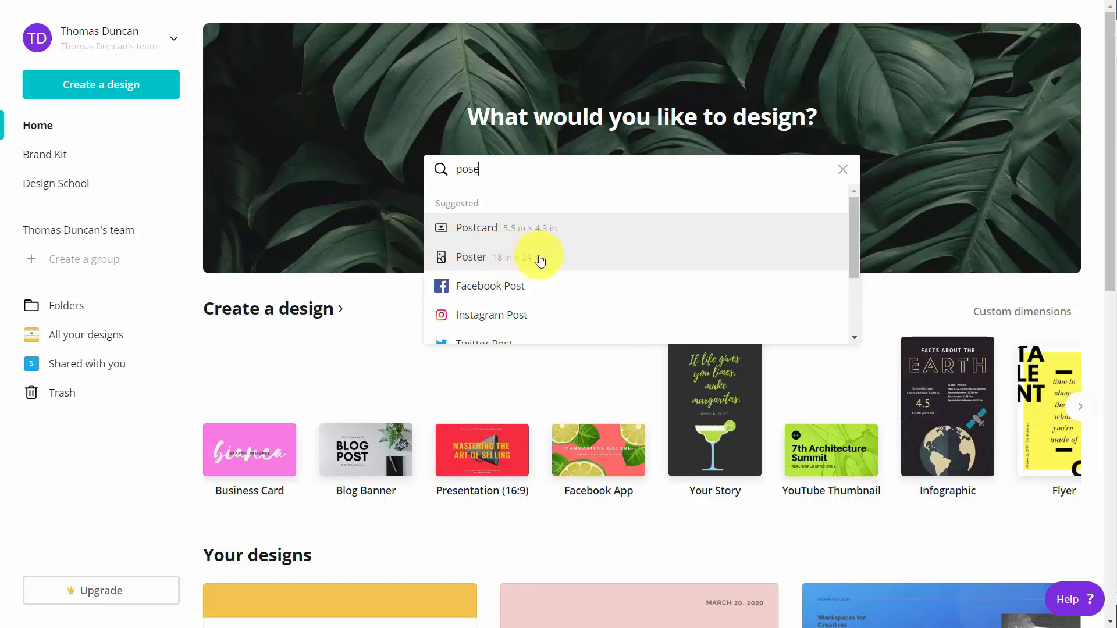
click(472, 258)
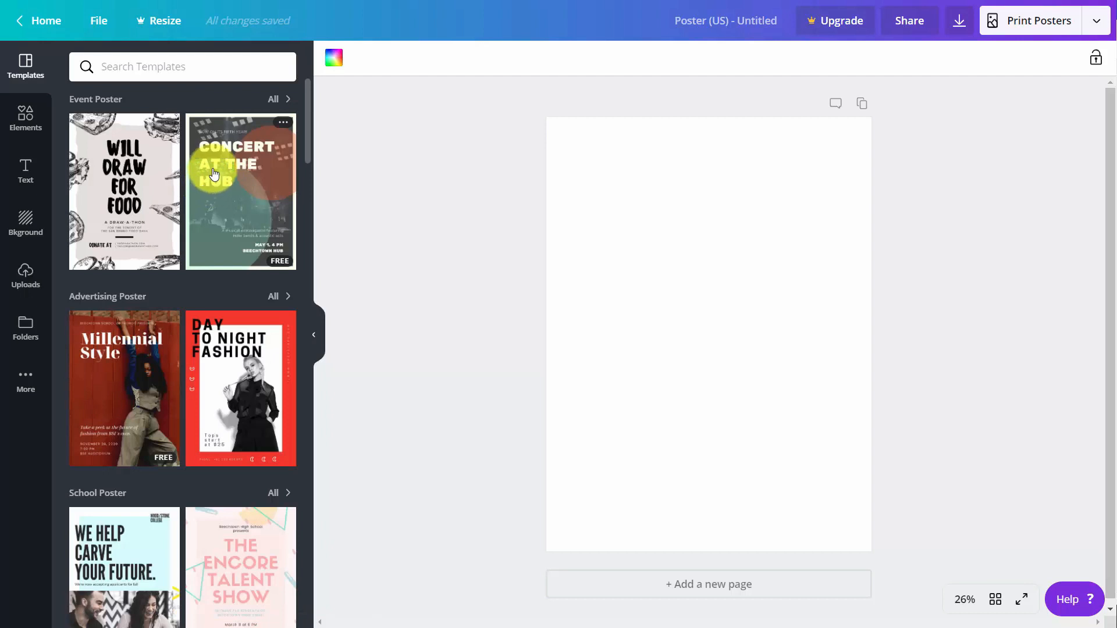
scroll(213, 172, down, 3)
scroll(212, 172, up, 3)
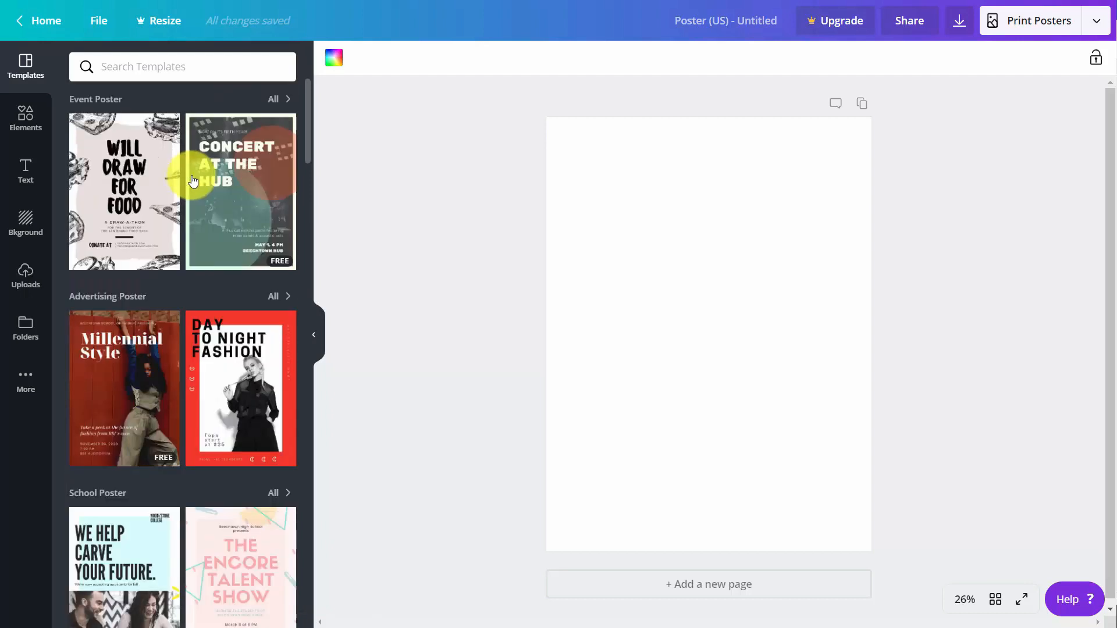
click(228, 178)
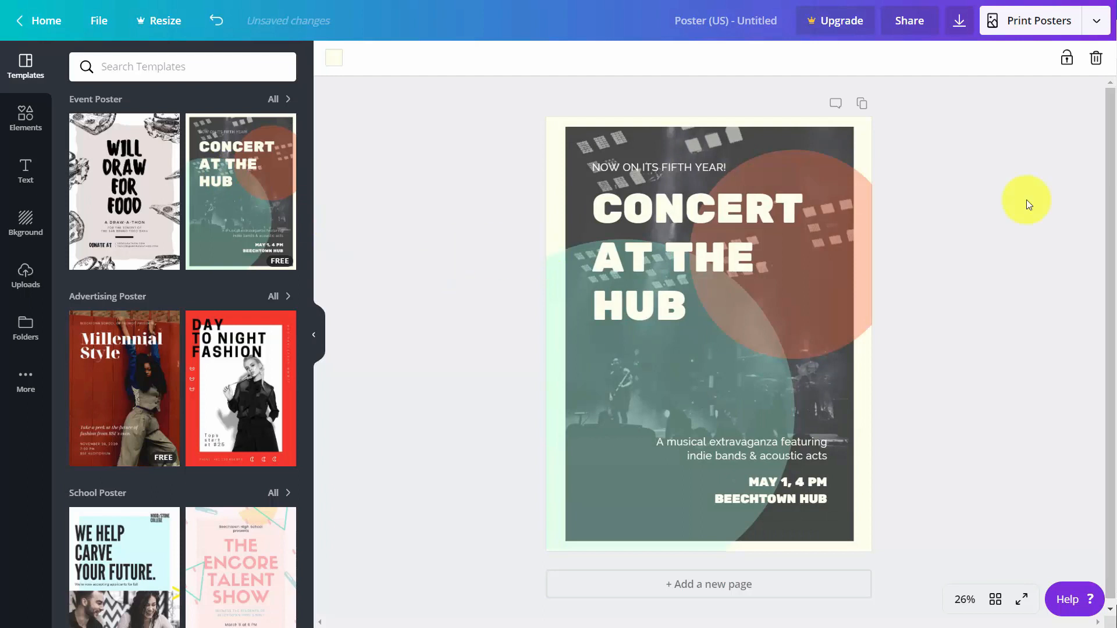
Set up a poster print order at 21in × 28in, 5 copies.
click(1030, 26)
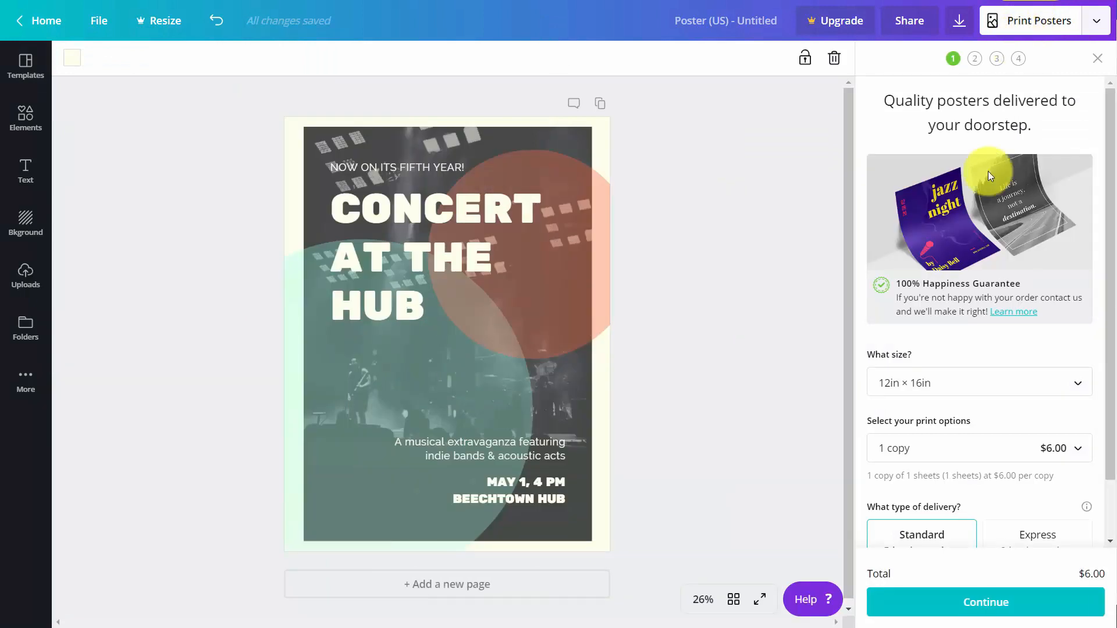
scroll(988, 171, down, 1)
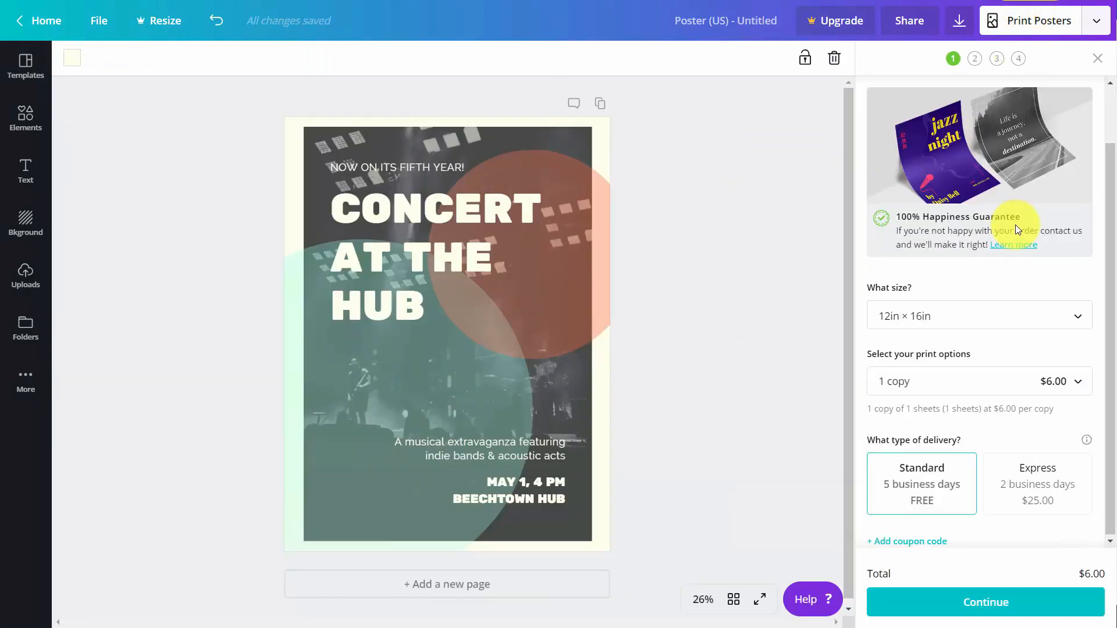
click(1045, 319)
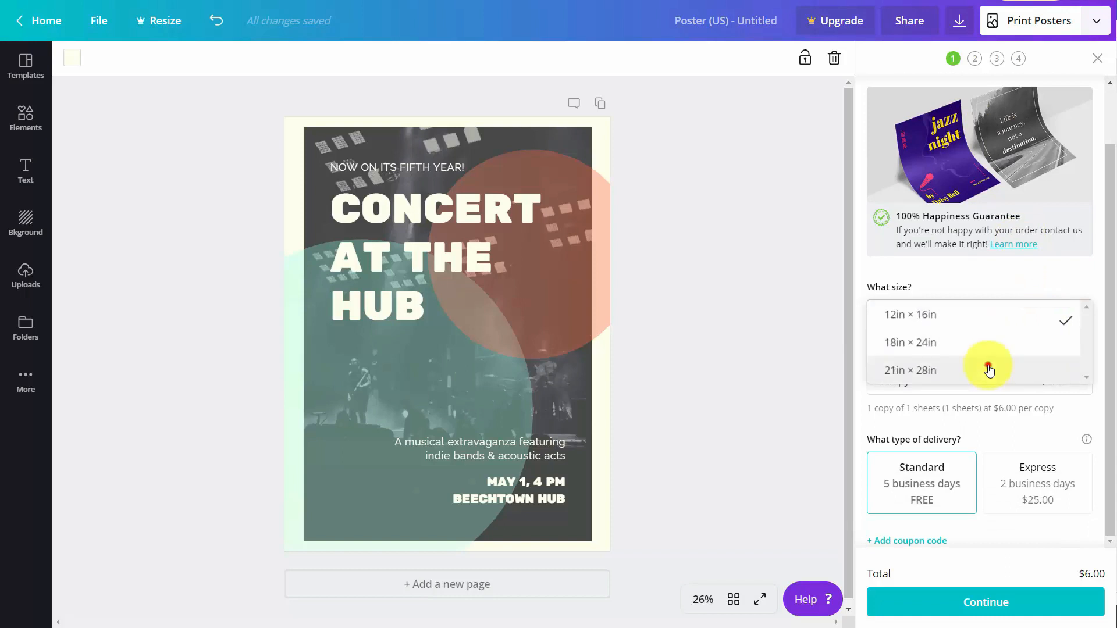
click(988, 369)
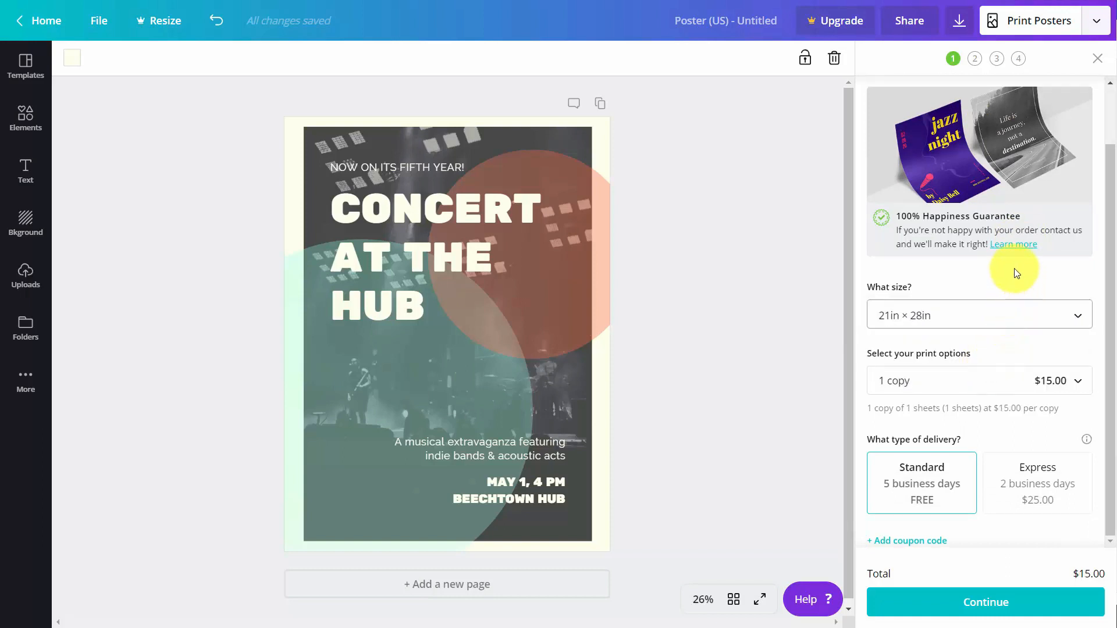
click(1075, 382)
scroll(1000, 474, down, 2)
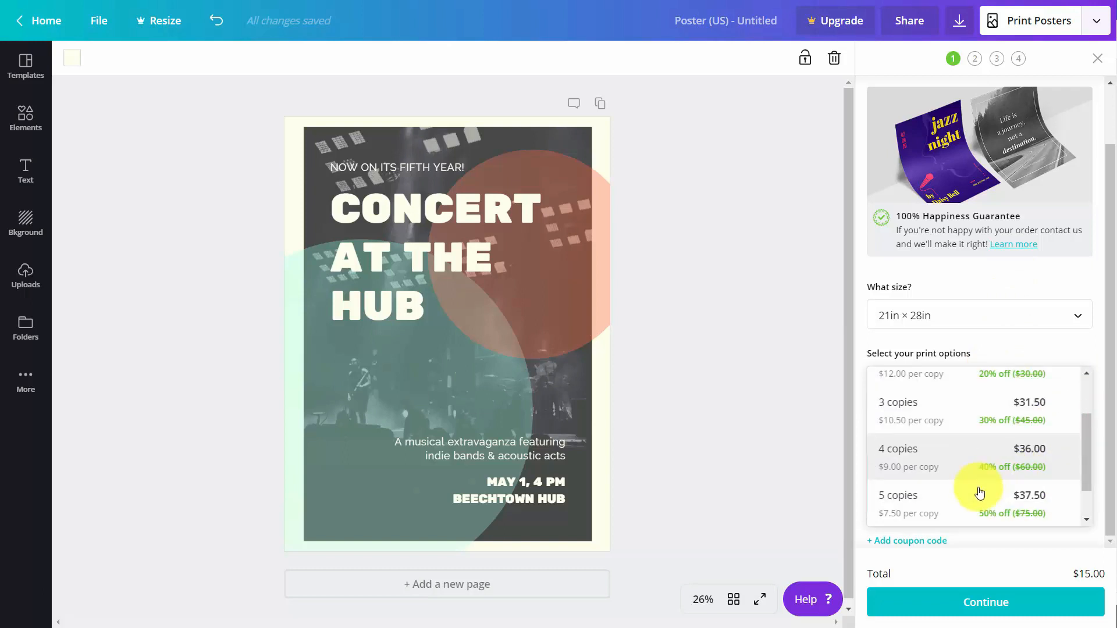
click(979, 492)
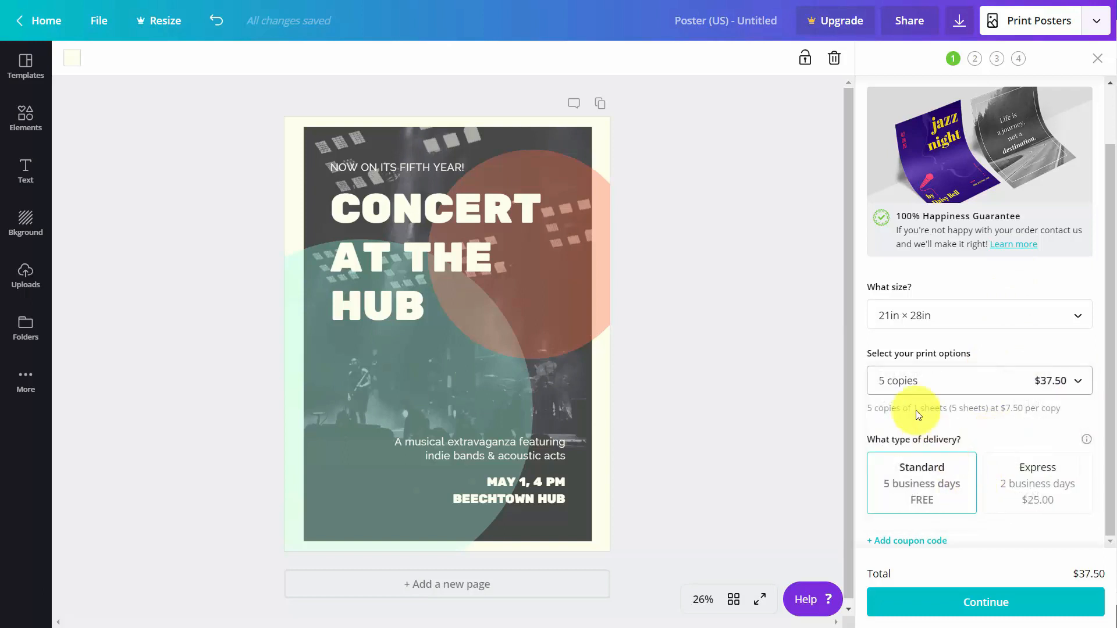
Pass the image quality, white edges and danger zone checks to generate the proof.
click(973, 598)
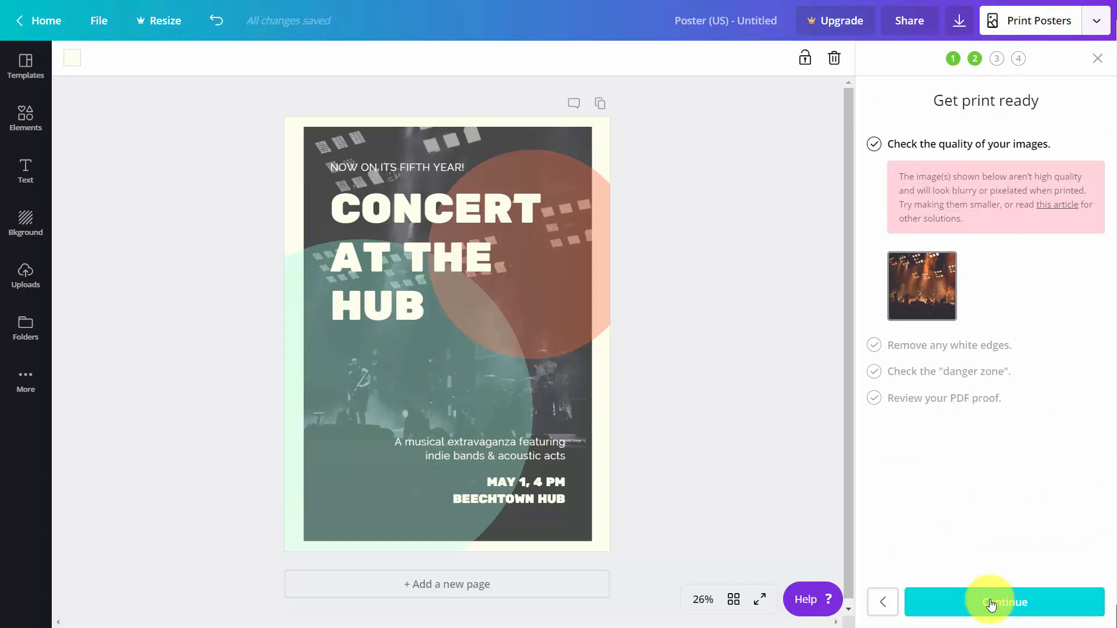
click(990, 605)
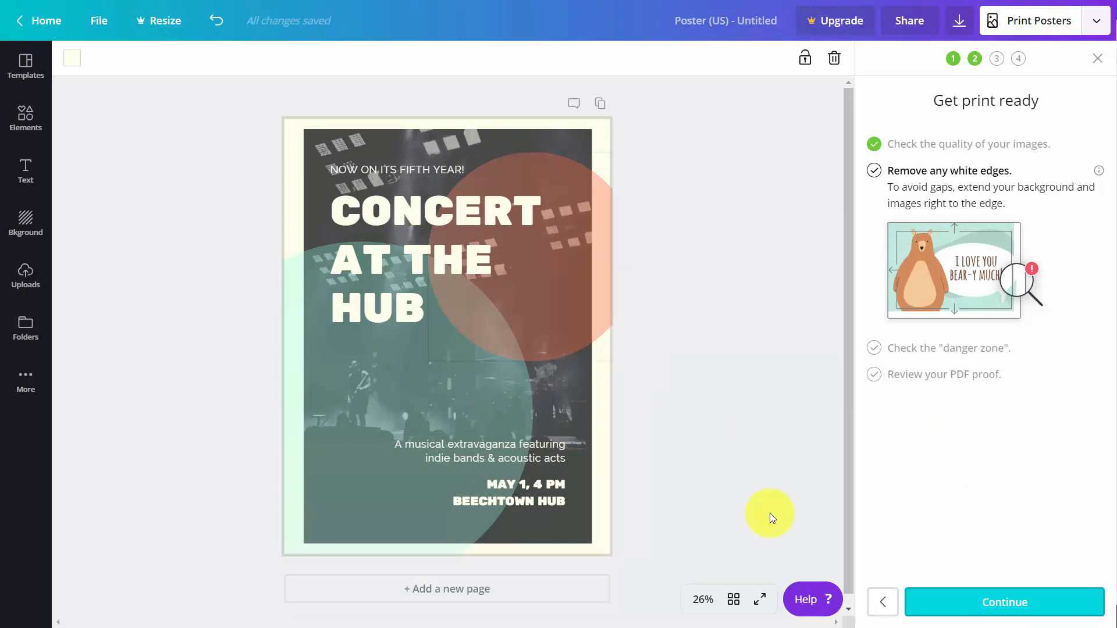
click(977, 605)
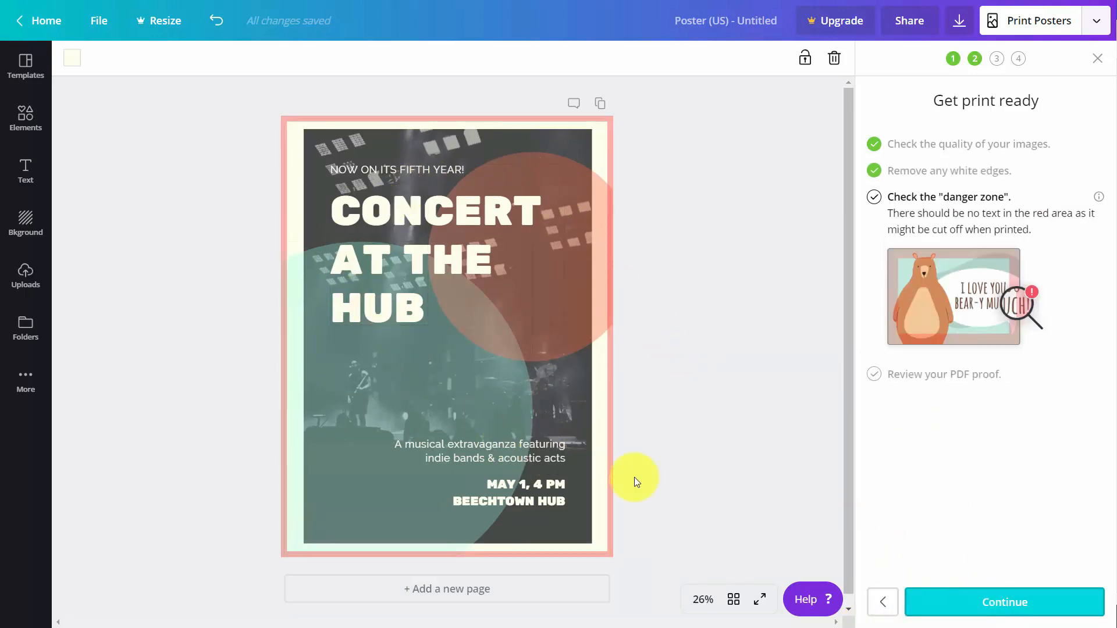
click(1008, 605)
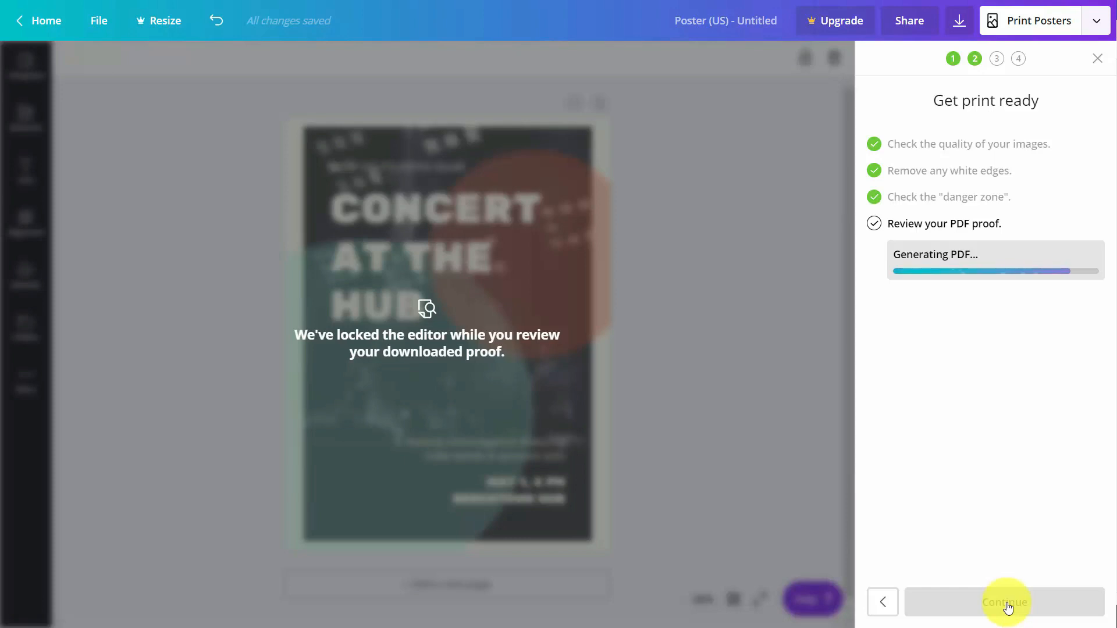
Review the PDF proof, confirm spelling and Terms of Use, and submit shipping details.
click(64, 605)
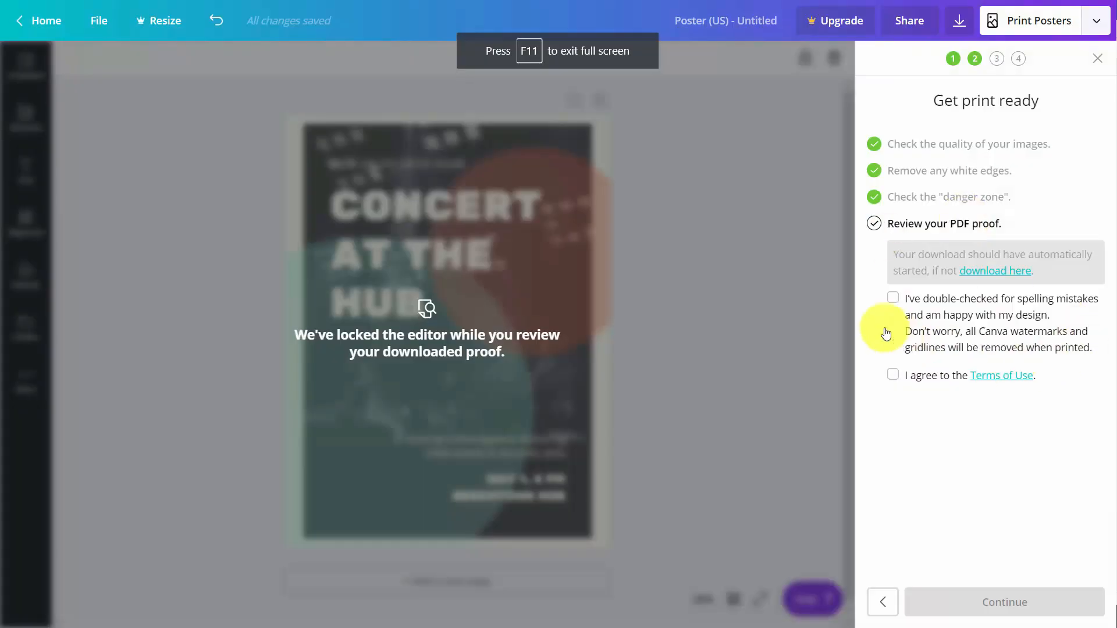
click(892, 297)
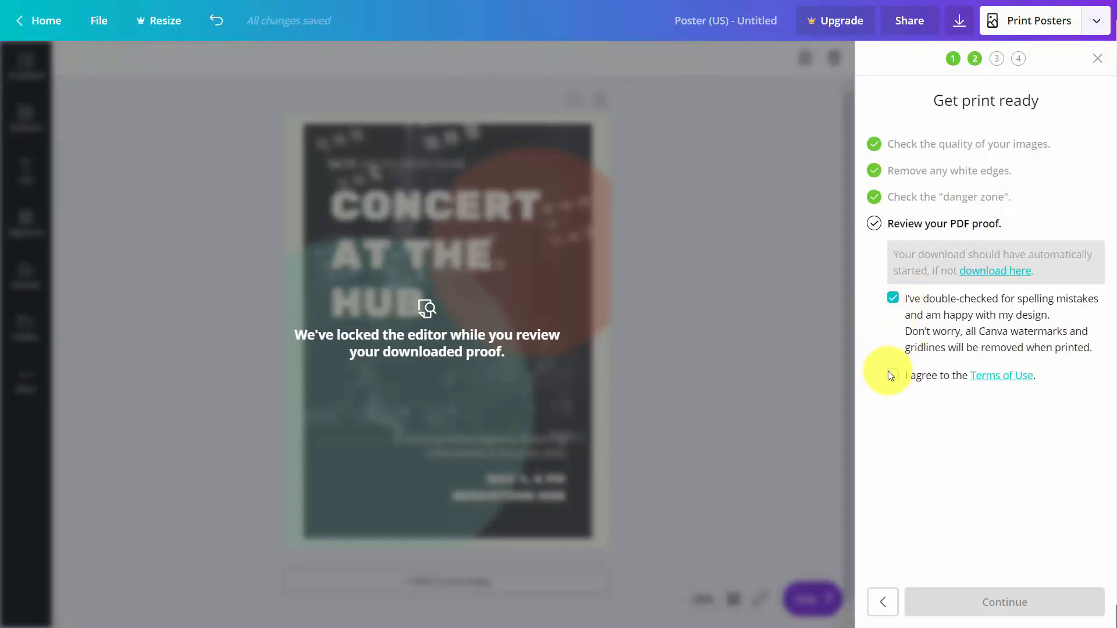
click(890, 374)
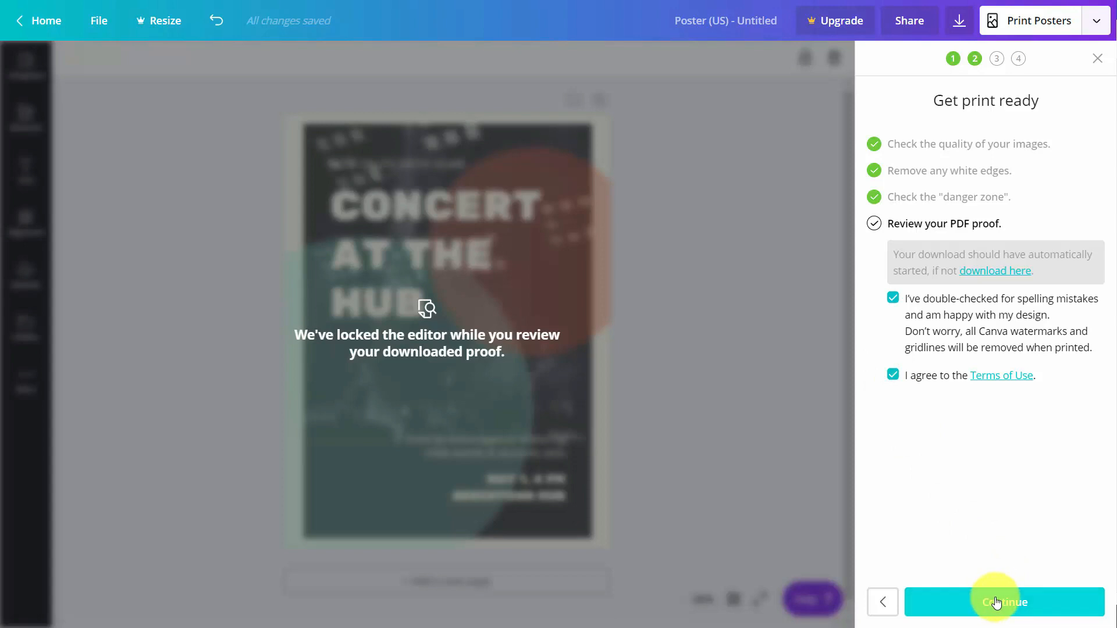
click(996, 602)
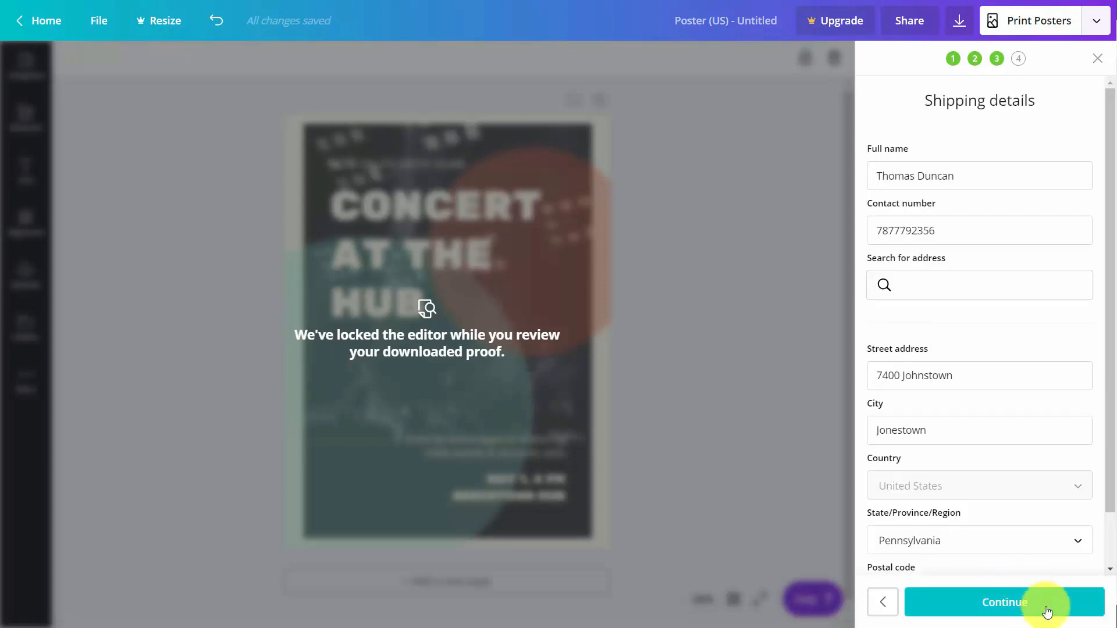
click(1012, 602)
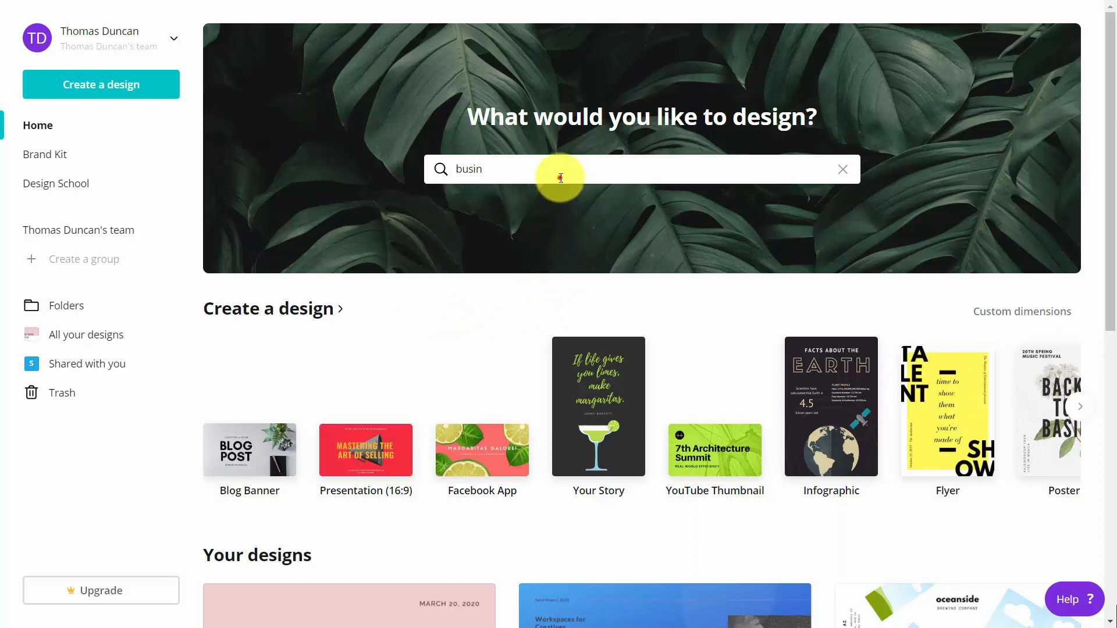
Create a new Flyer from the 'Eat, drink and have Cookies!' promotional template.
key(BackSpace)
key(BackSpace)
key(BackSpace)
key(BackSpace)
key(BackSpace)
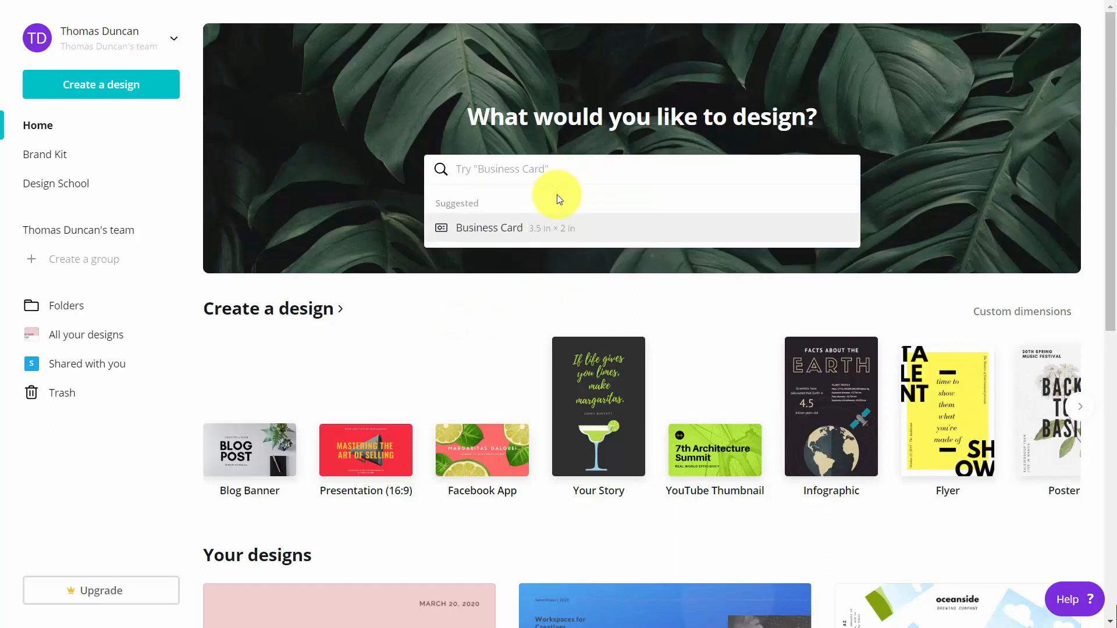
text(flyer)
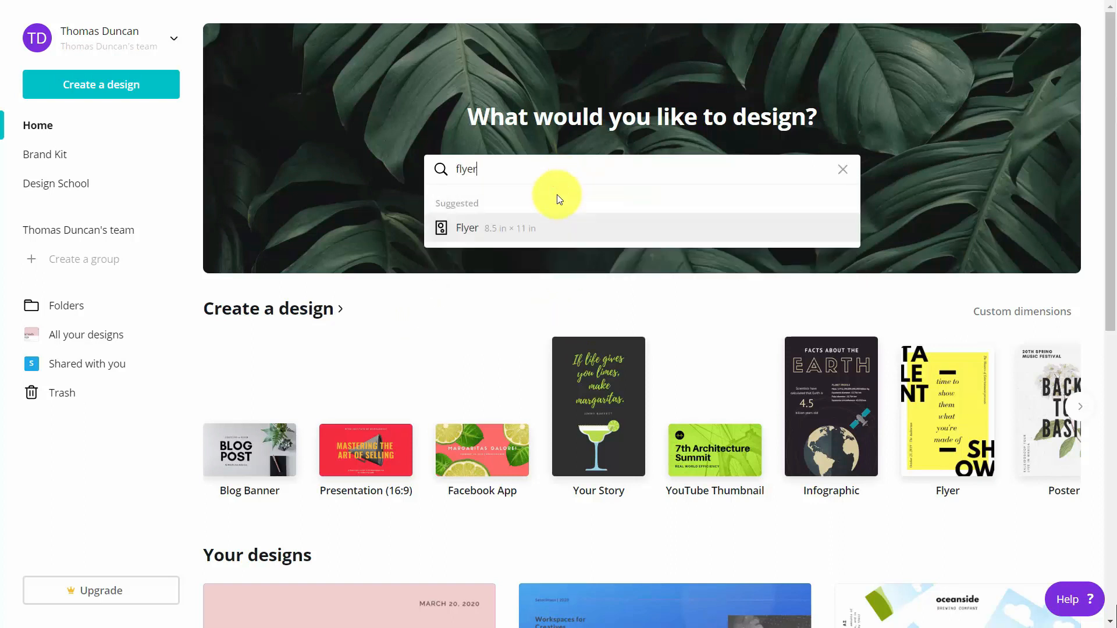
click(456, 229)
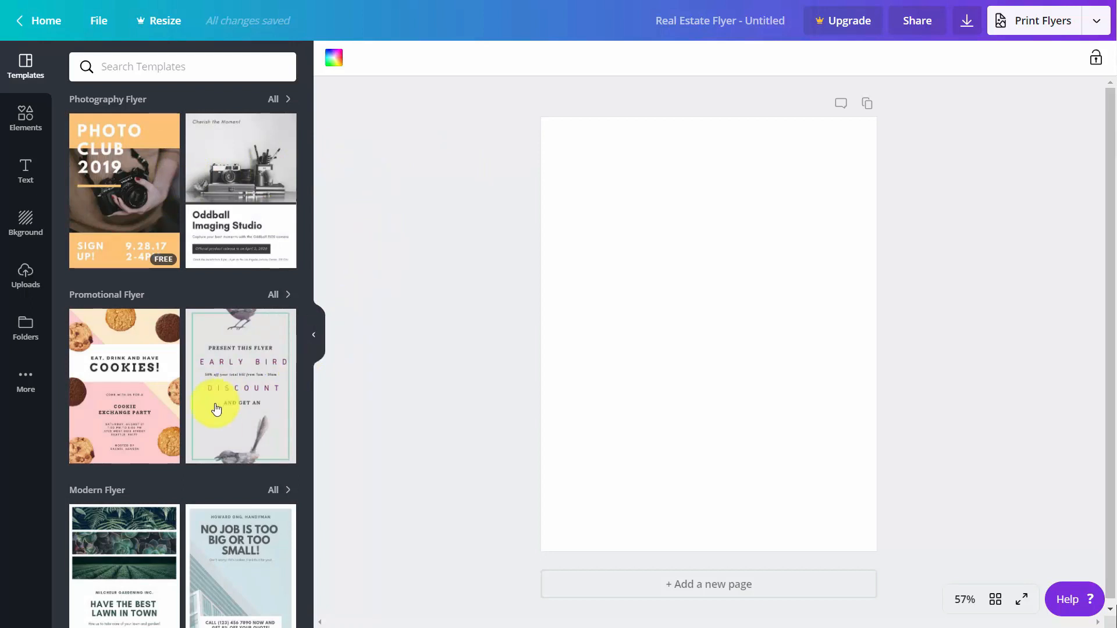
click(133, 379)
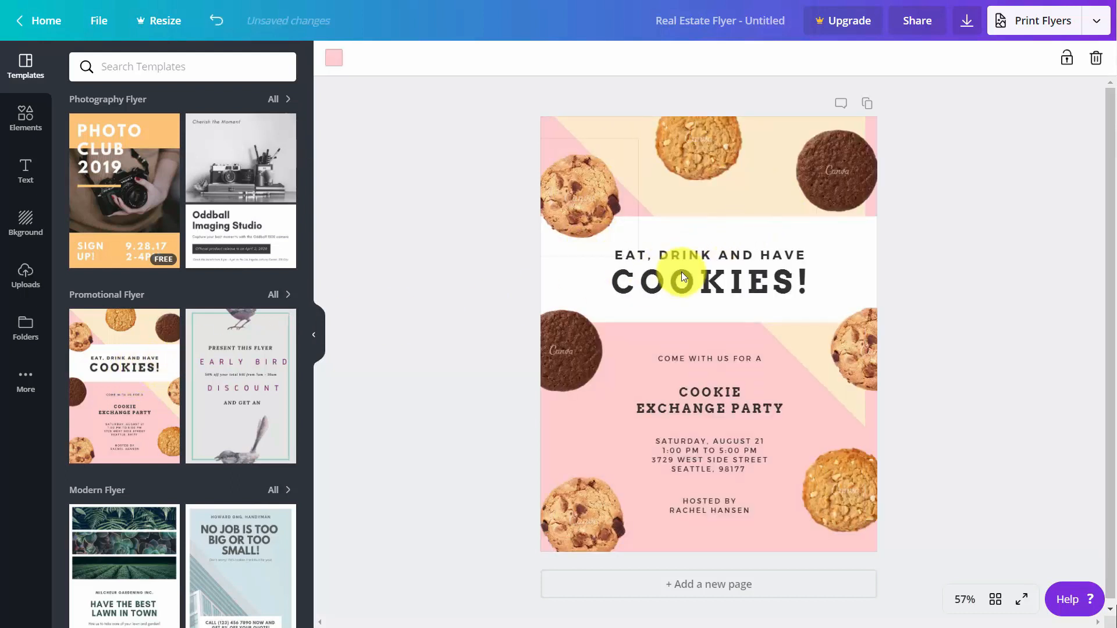
click(1021, 24)
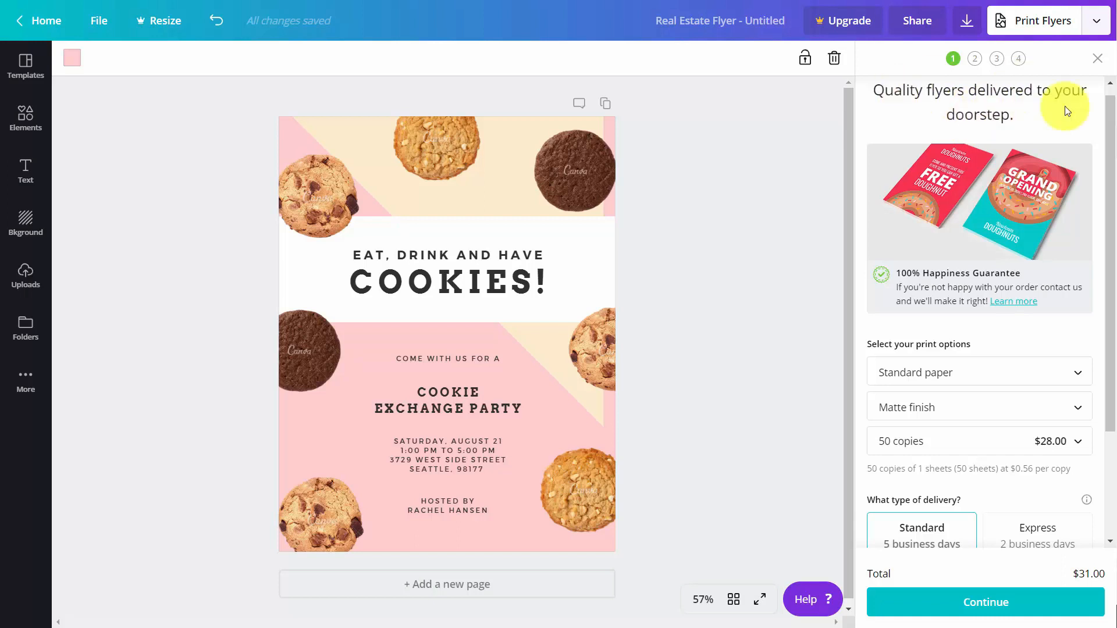
Switch from the print order panel to the flyer's publish and download options.
click(966, 26)
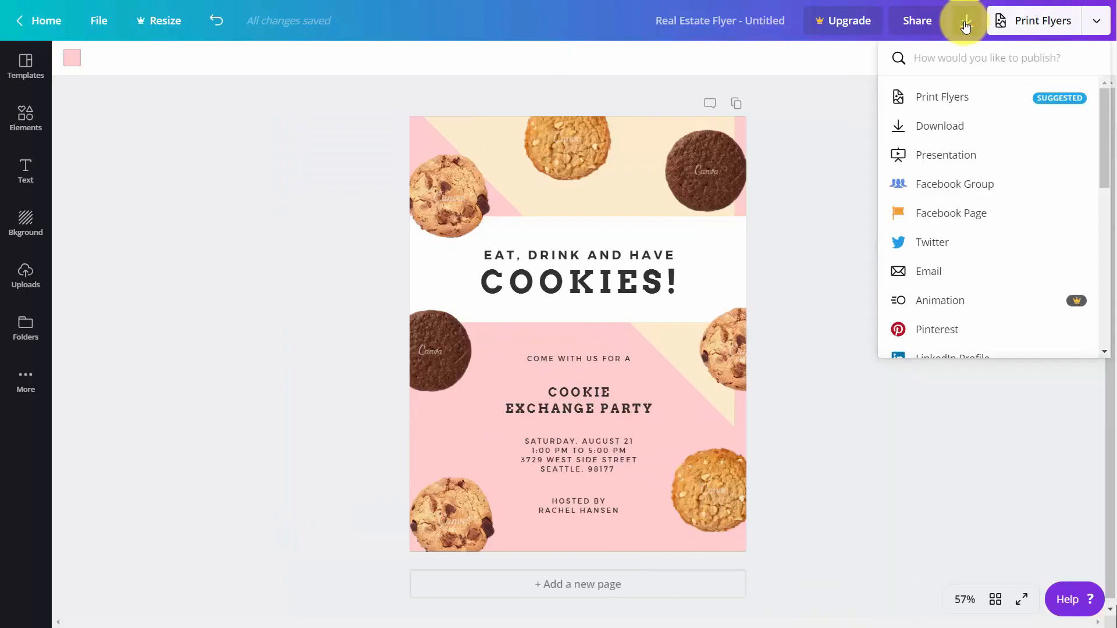
Download the flyer as a PDF Print file with crop marks and bleed.
click(947, 129)
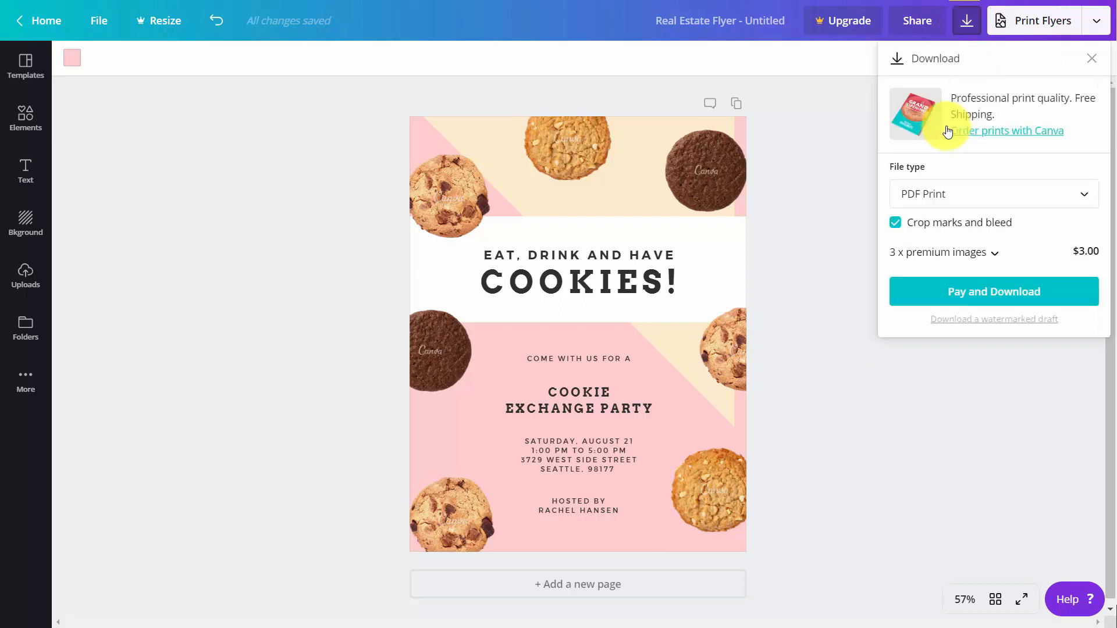
click(1031, 190)
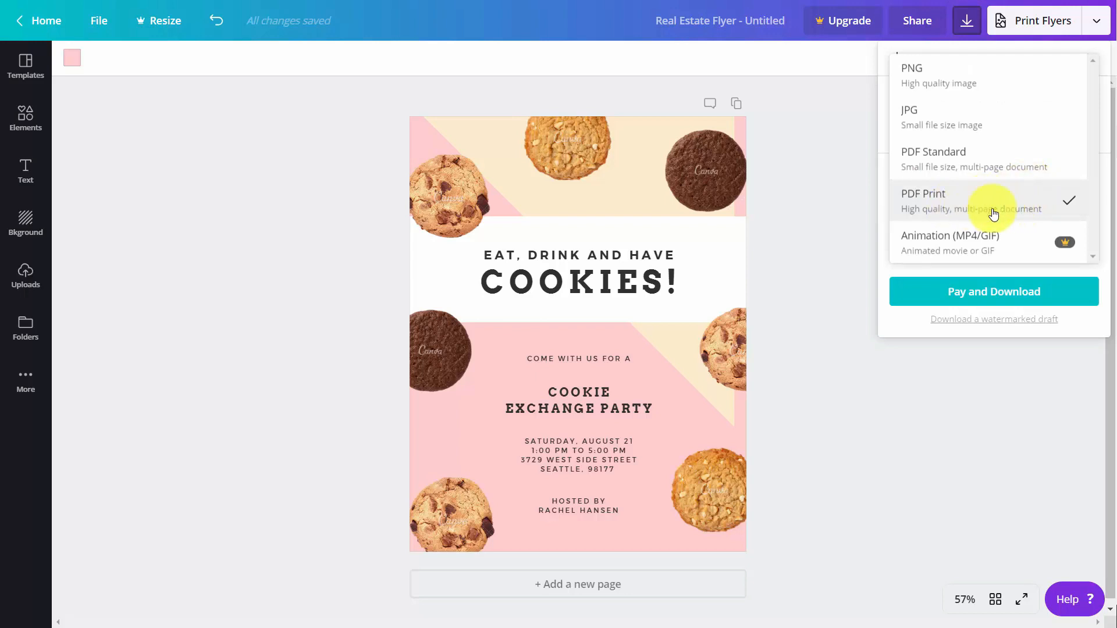
click(950, 209)
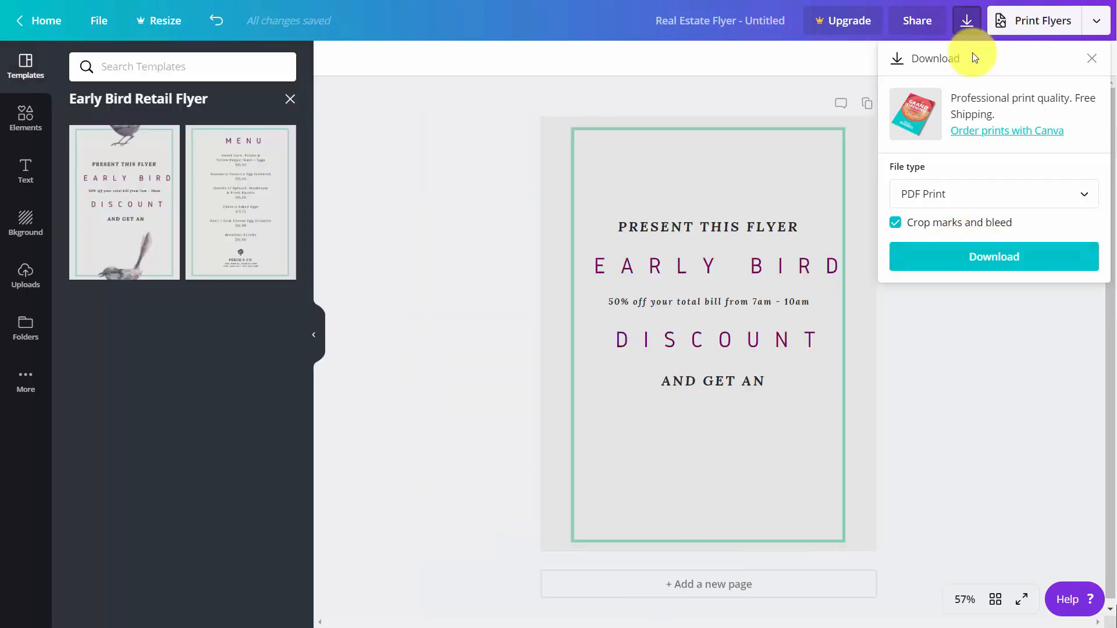
click(987, 263)
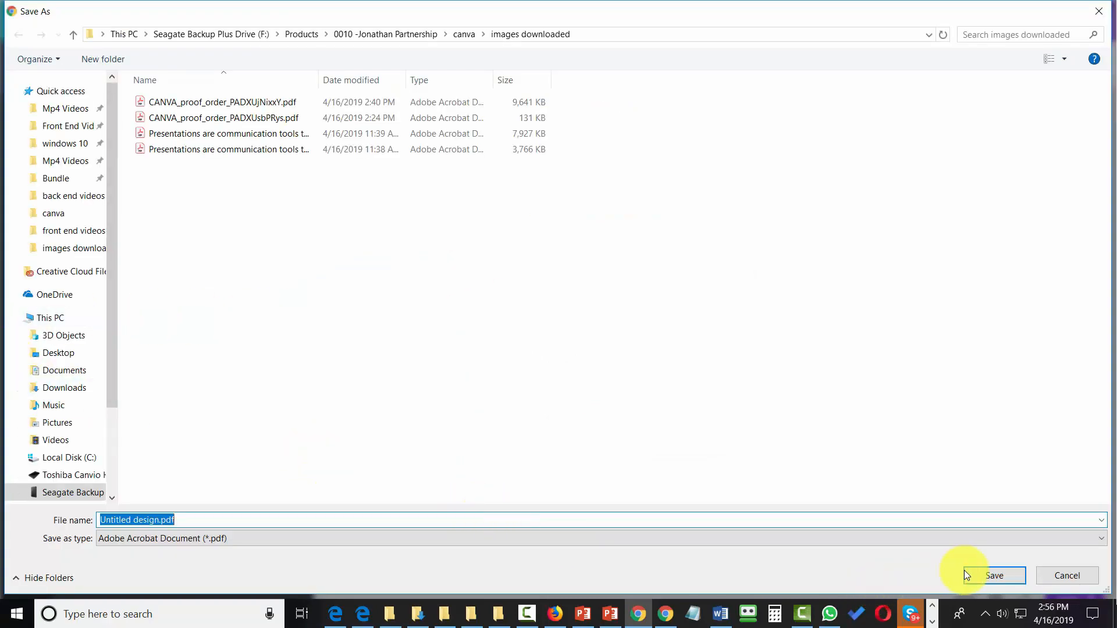
click(988, 575)
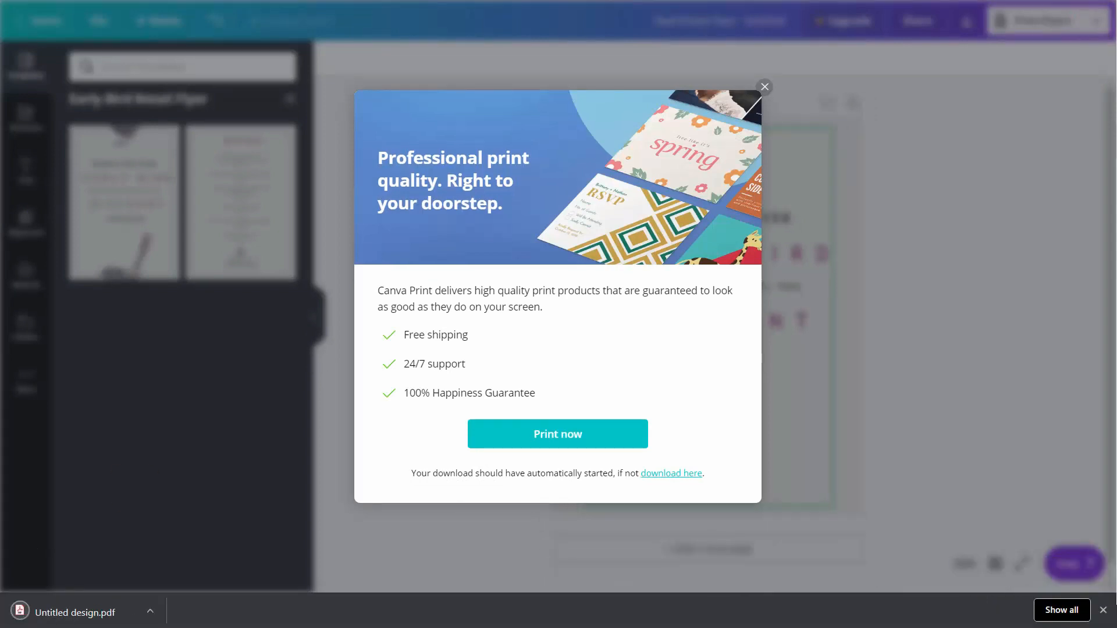
Open the downloaded Untitled design.pdf to review the Early Bird Discount flyer.
click(83, 605)
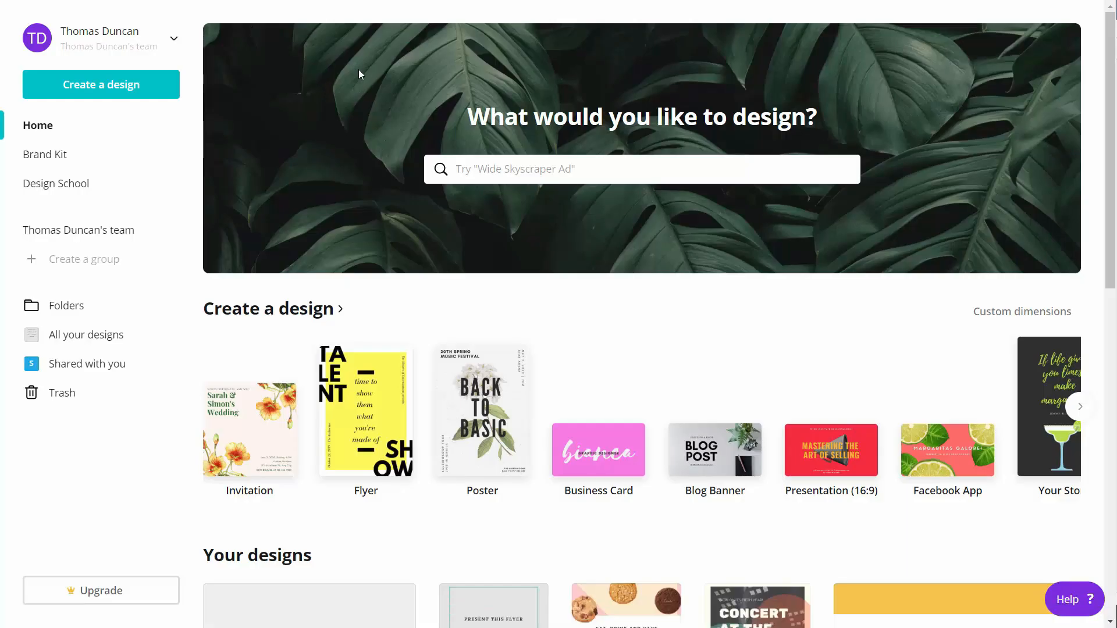
Create a blank Postcard (US) design via the 'po' search and pick the Light Brown Save the Date template.
click(510, 177)
text(pos)
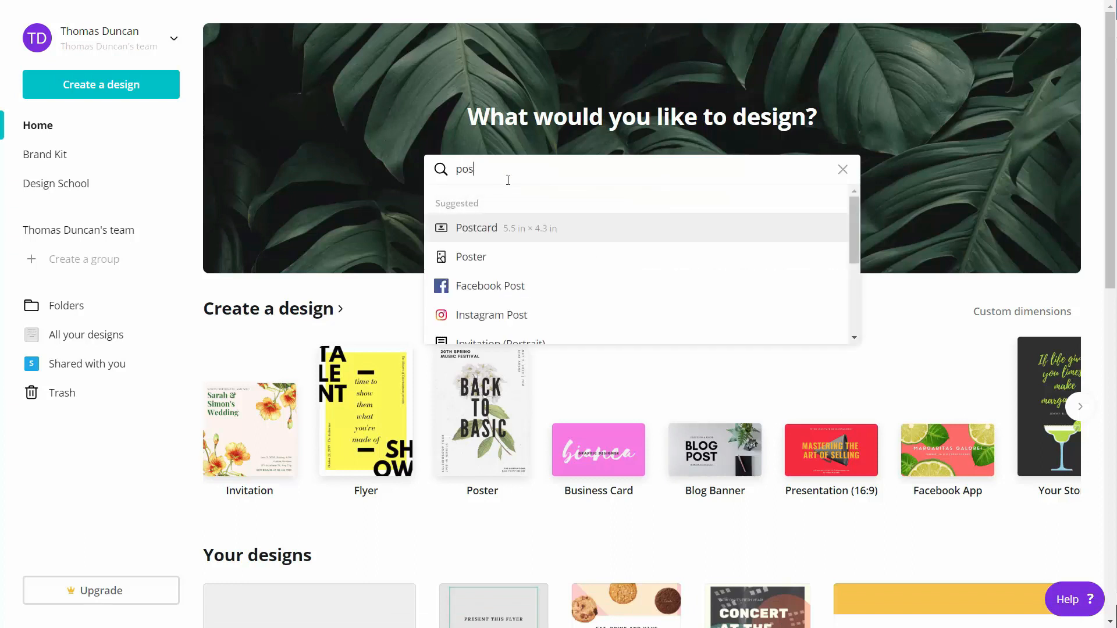
click(489, 233)
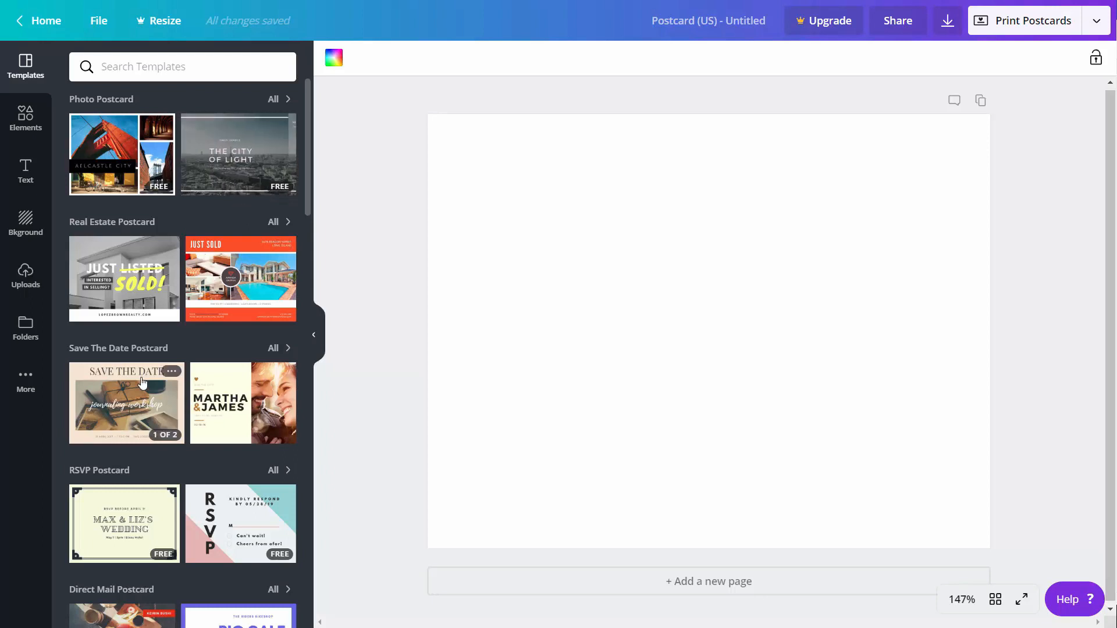
click(142, 385)
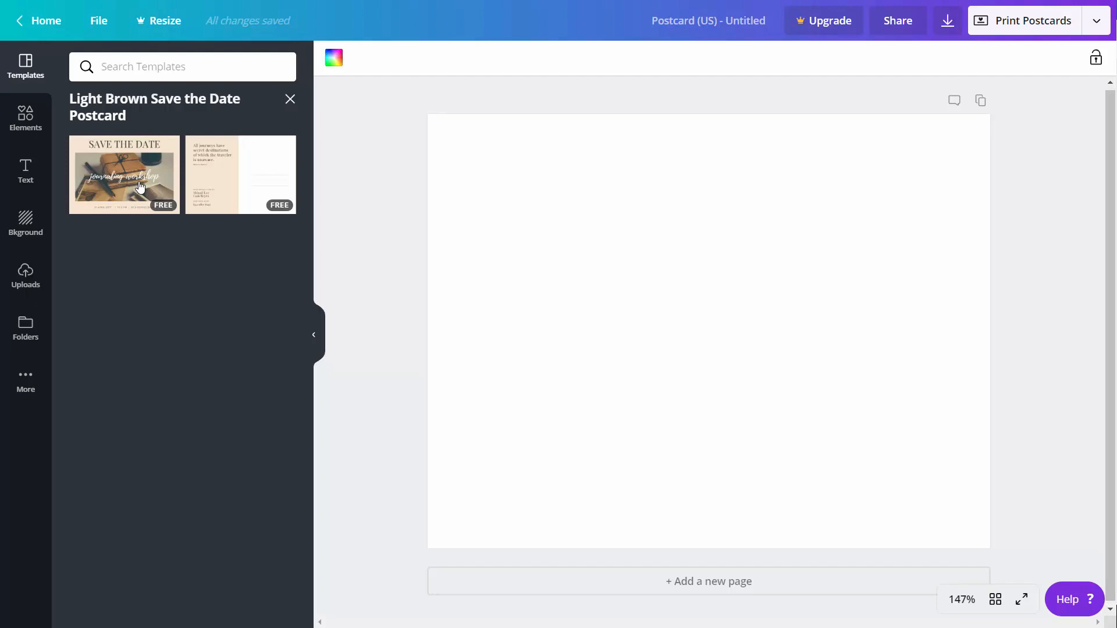
Apply the Save the Date front, add a second page, and give it the quote back-side template.
click(140, 186)
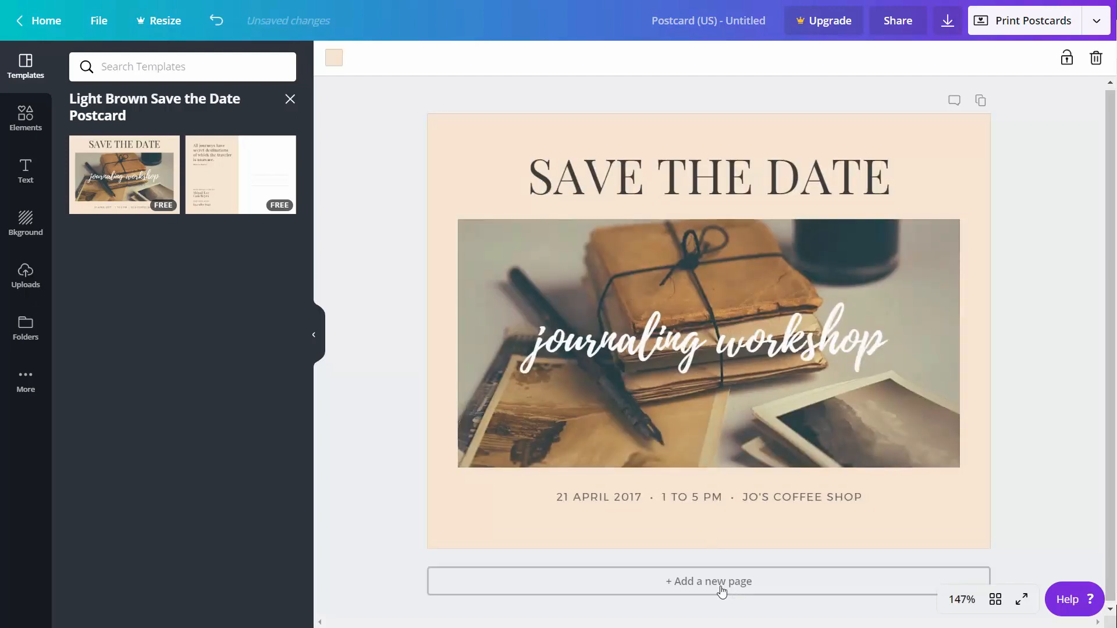
click(678, 583)
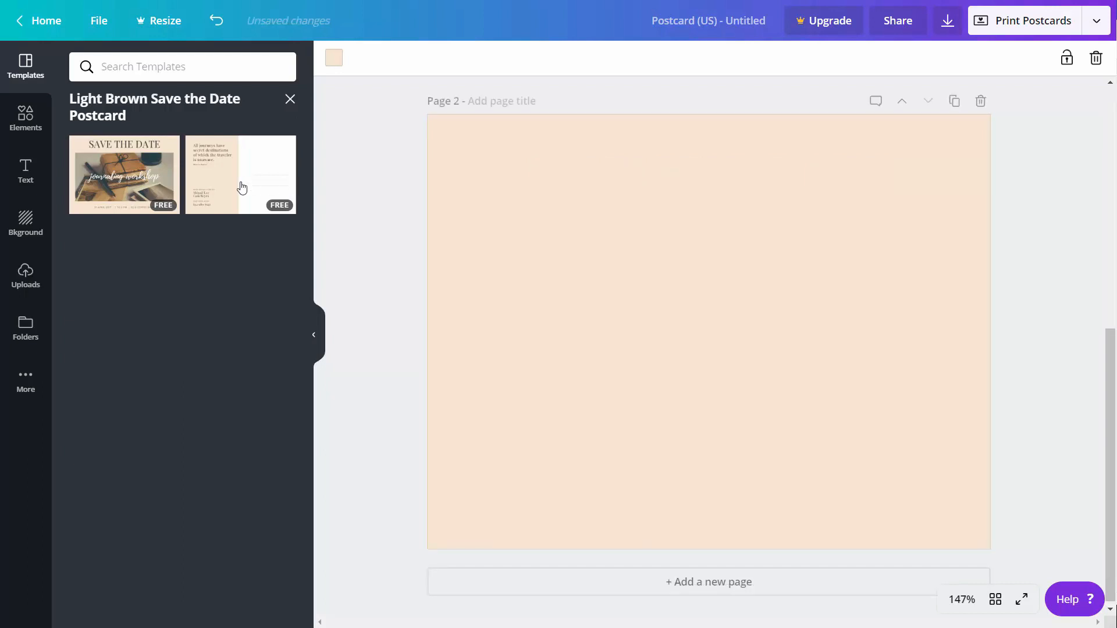
click(242, 190)
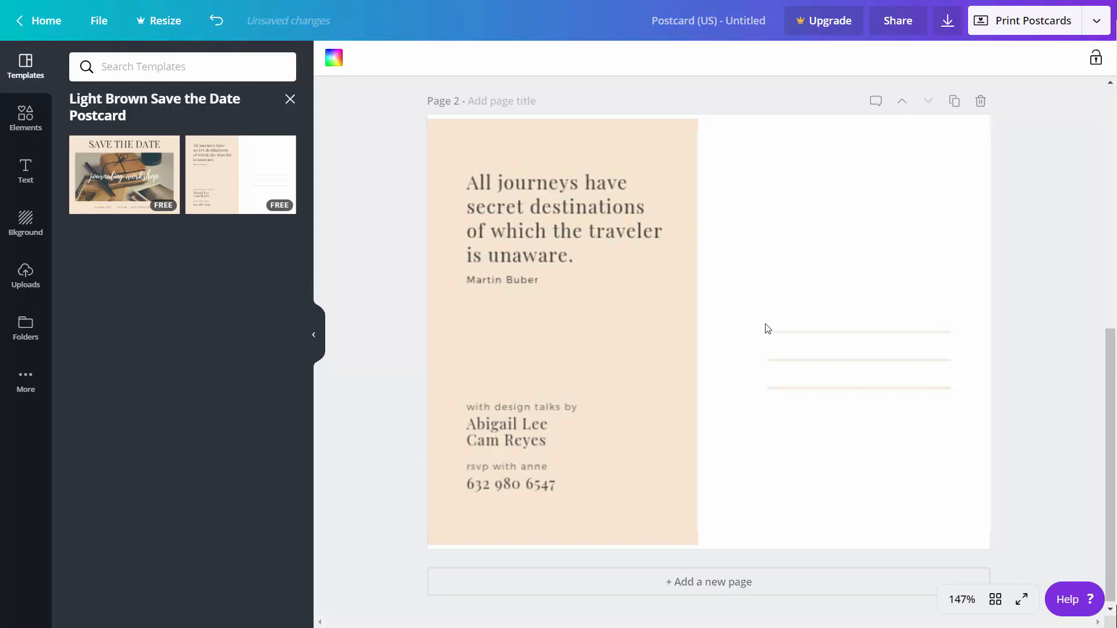
scroll(721, 320, up, 8)
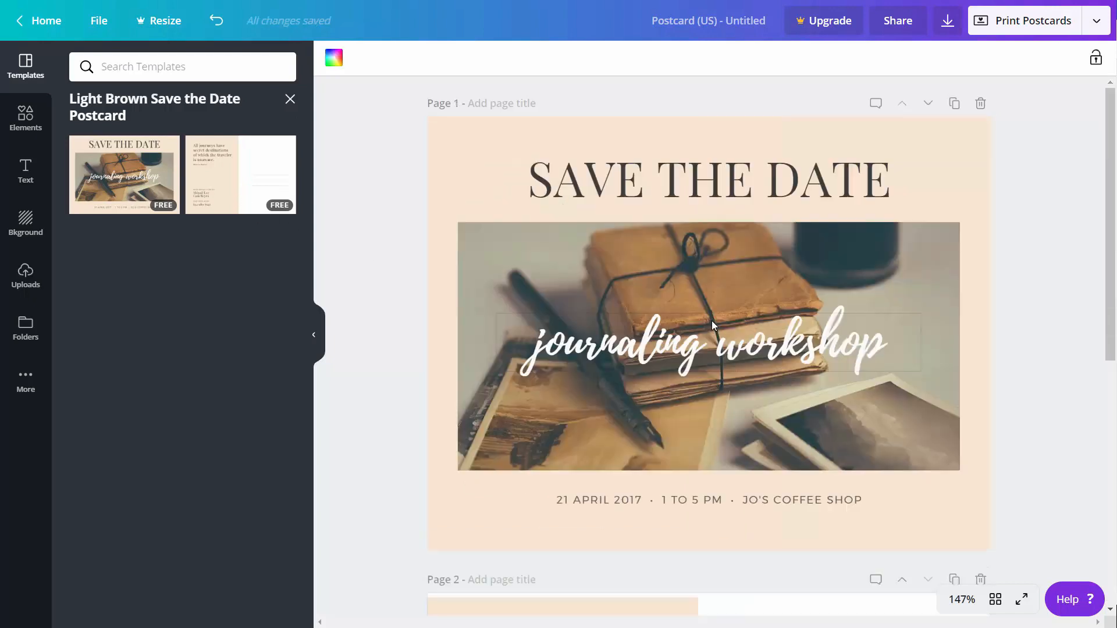
Order printed postcards at 7.1in × 5.5in and proceed to the print-readiness checks.
click(1026, 23)
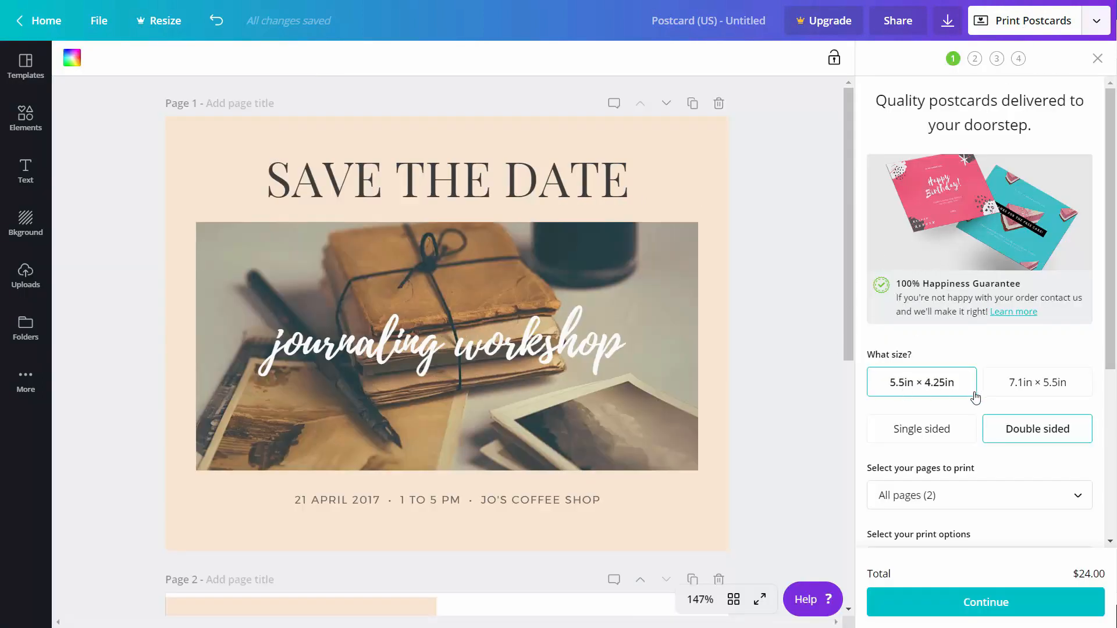
click(1002, 387)
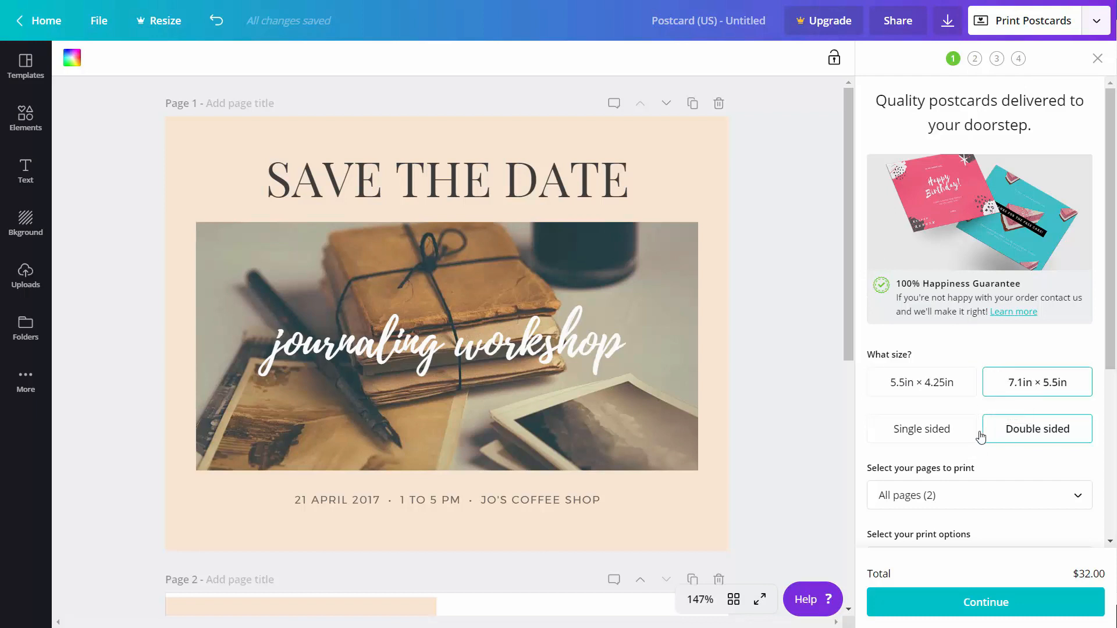
scroll(958, 435, down, 5)
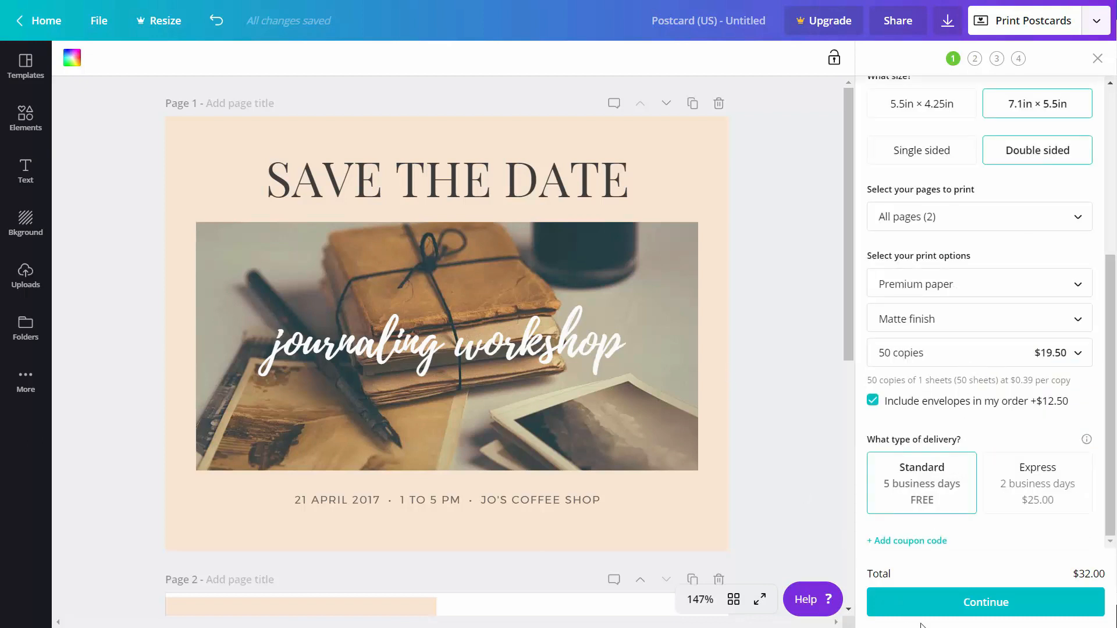
click(975, 606)
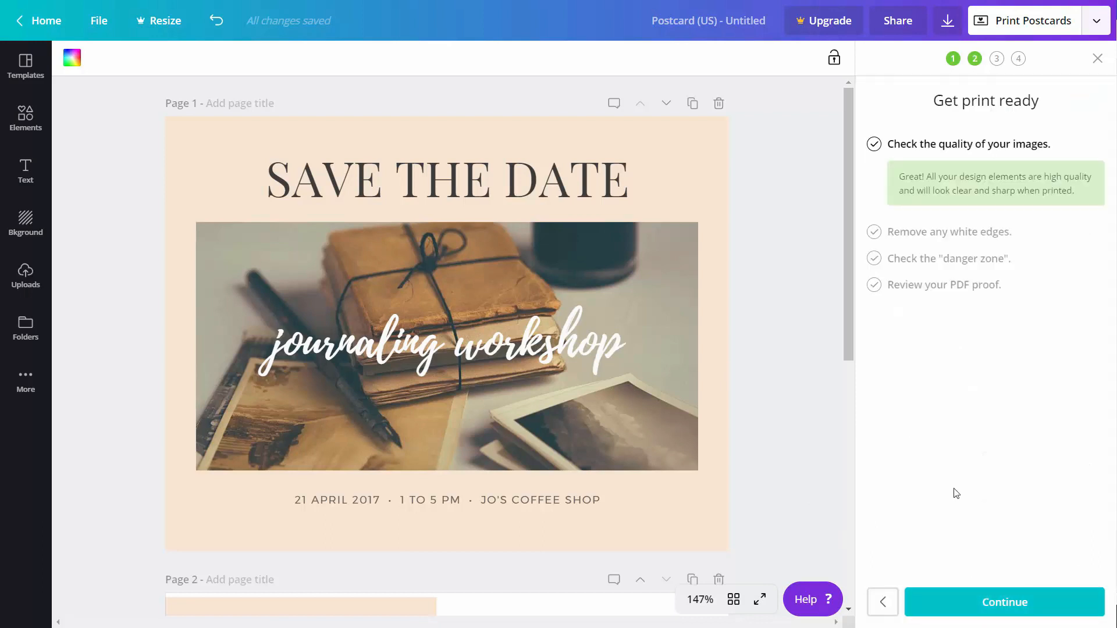
Confirm image quality, no white edges and the danger zone so the postcard PDF proof generates.
click(988, 606)
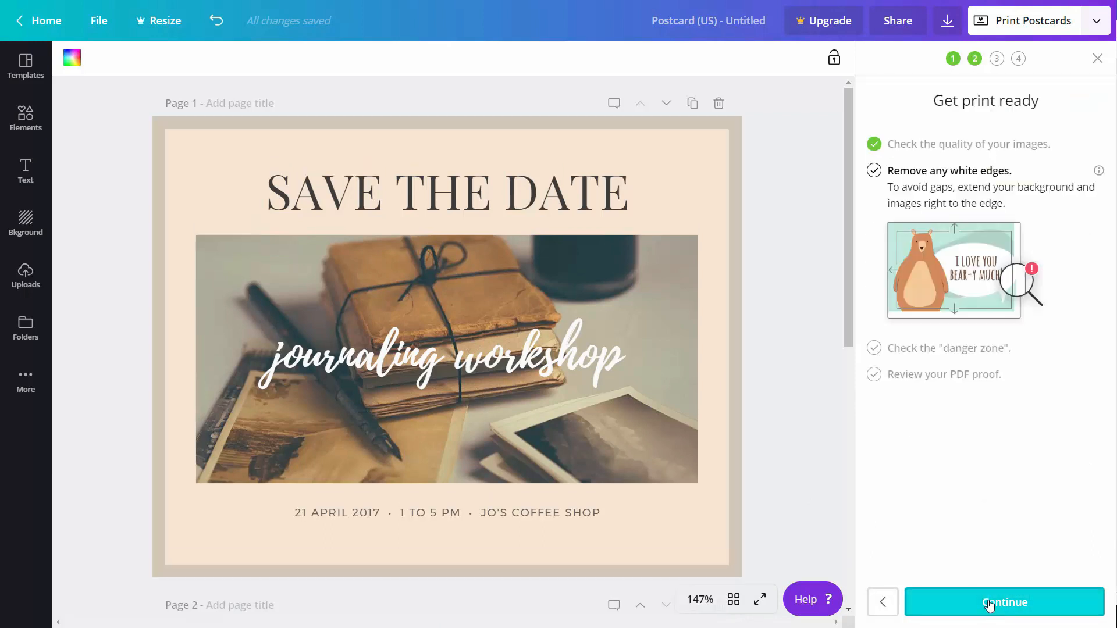
click(993, 604)
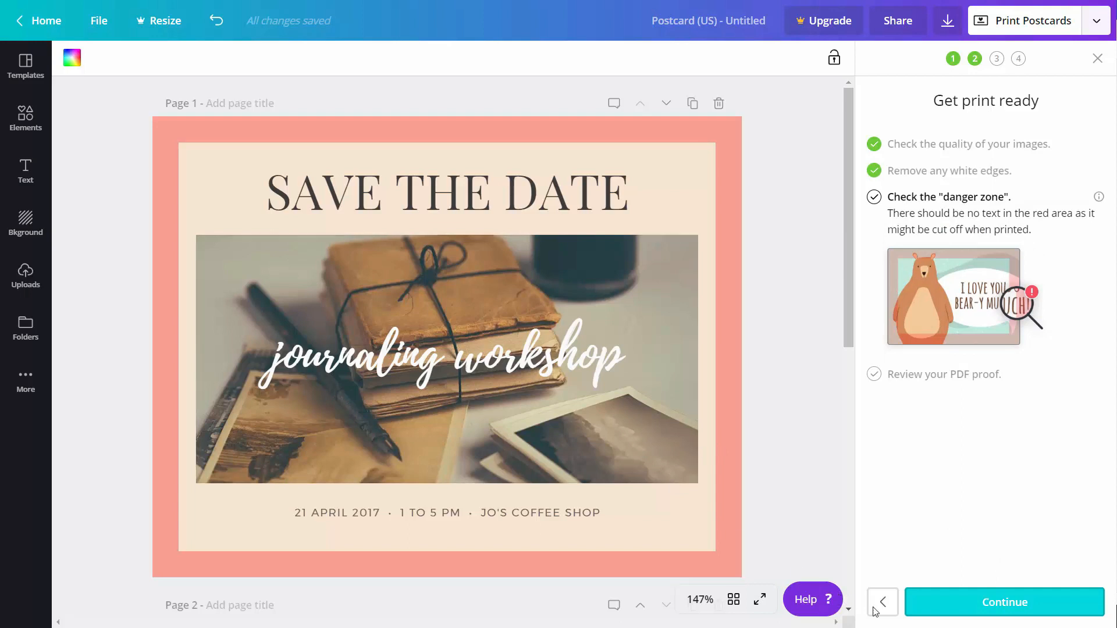
click(971, 603)
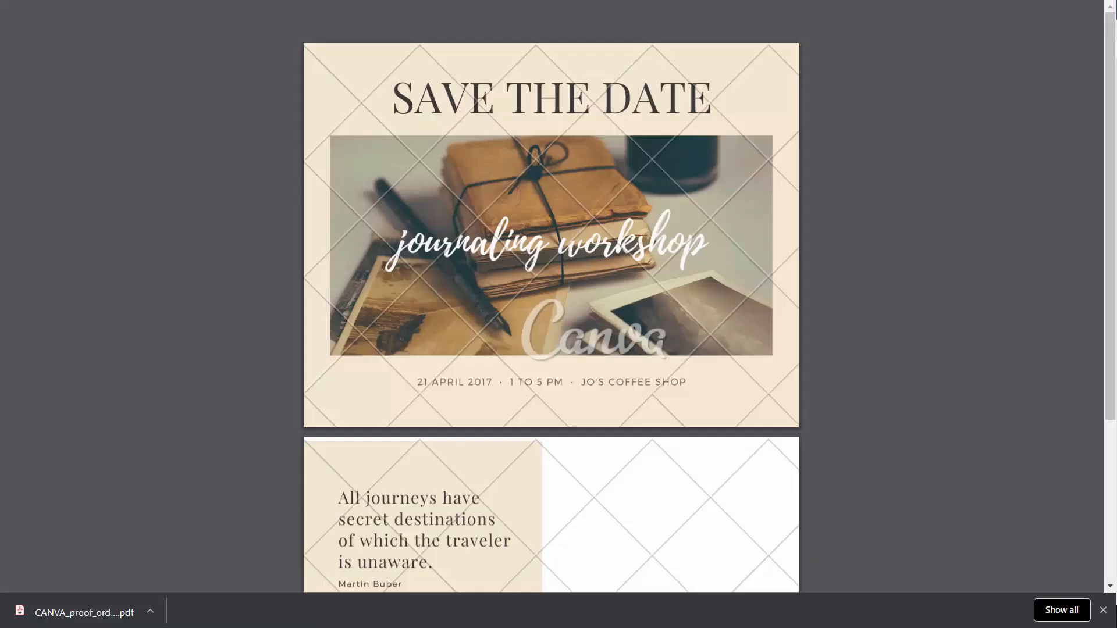
Scroll down and back up through both pages of the postcard PDF proof.
scroll(658, 334, down, 3)
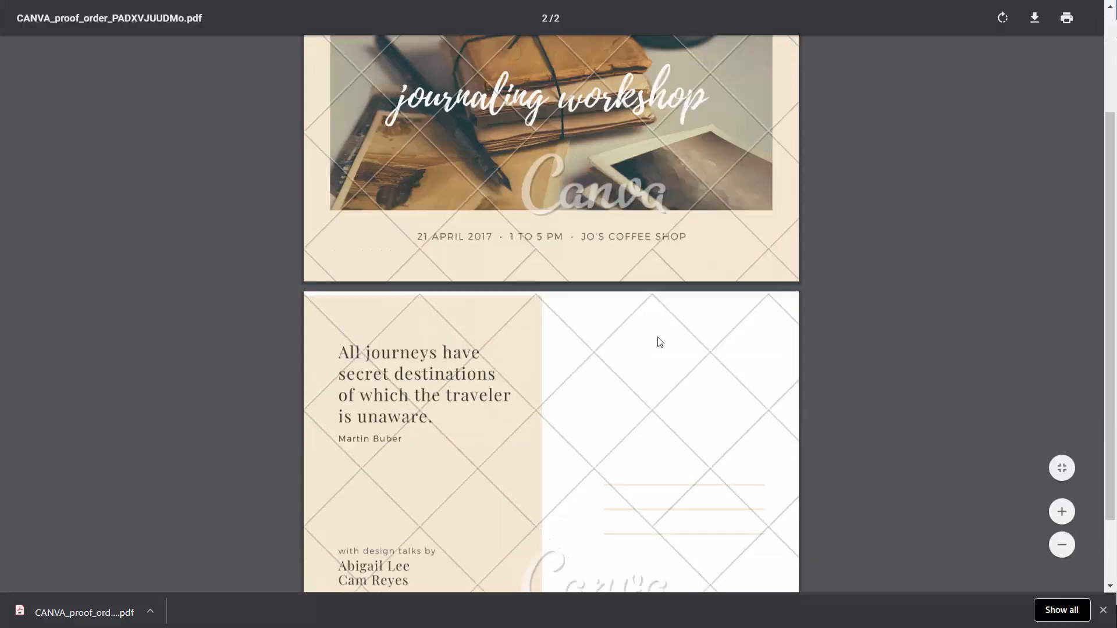
scroll(655, 339, up, 3)
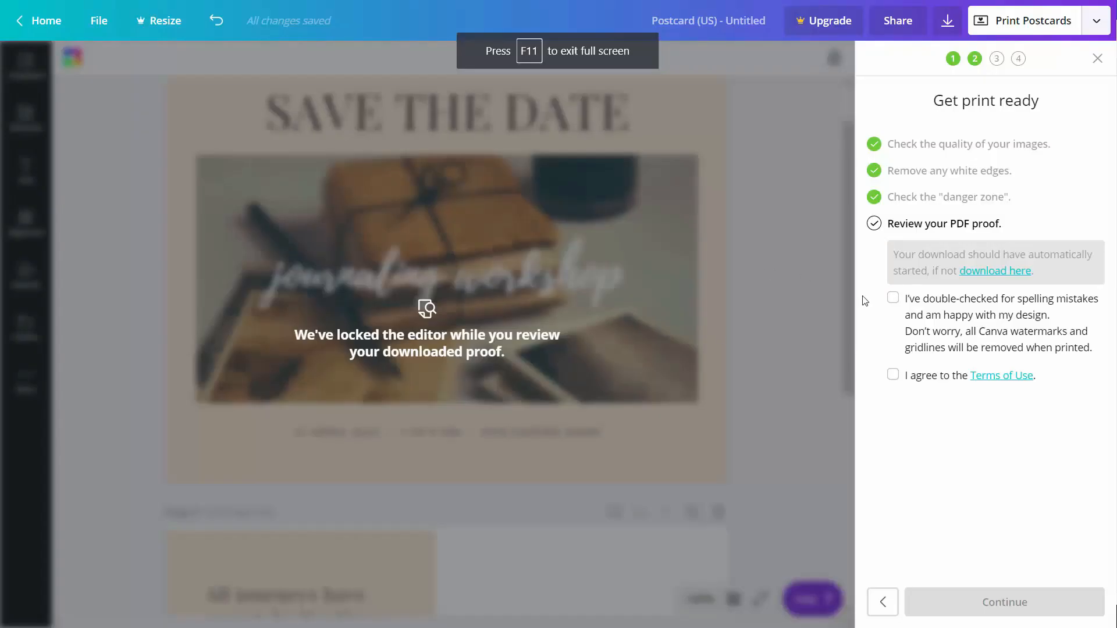
Confirm spelling and the Terms of Use, then continue past prefilled shipping to the $32.00 payment step.
click(893, 298)
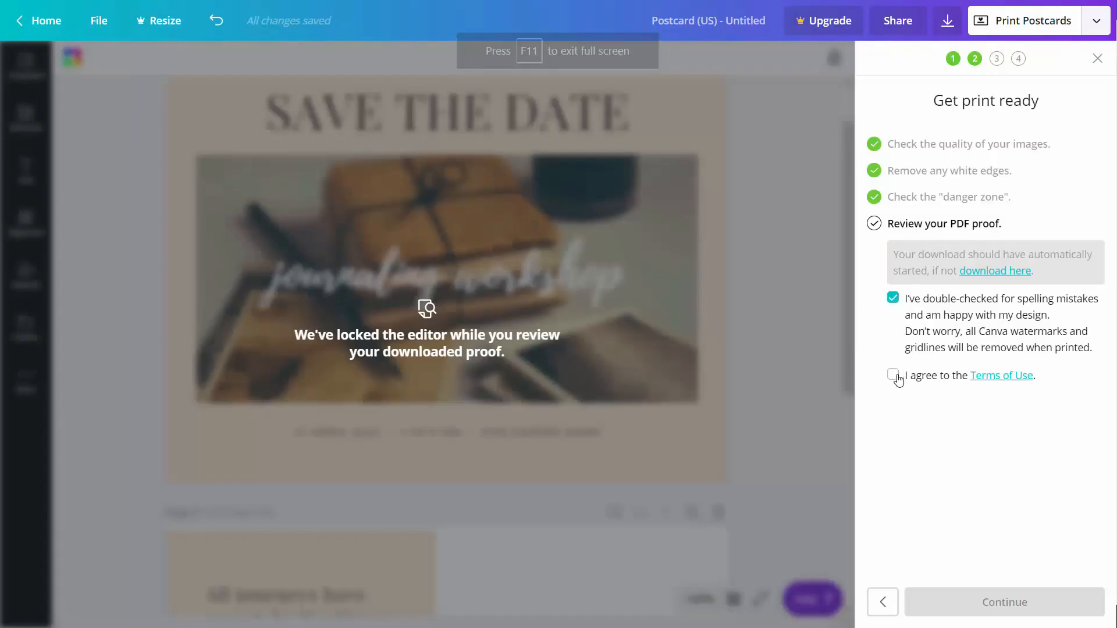
click(893, 375)
click(986, 603)
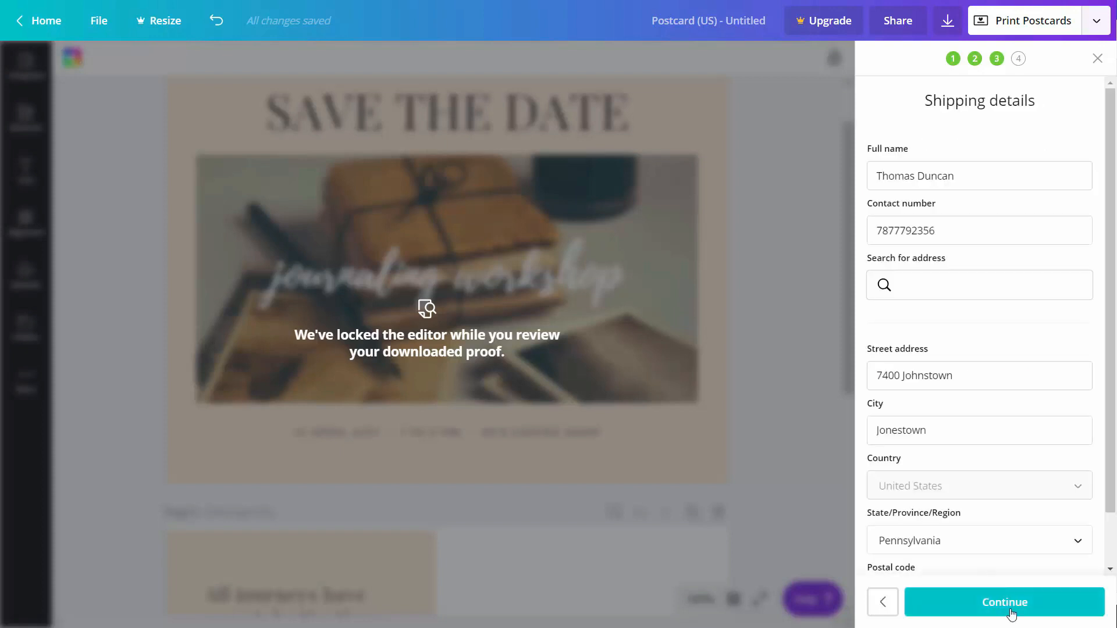
click(1011, 611)
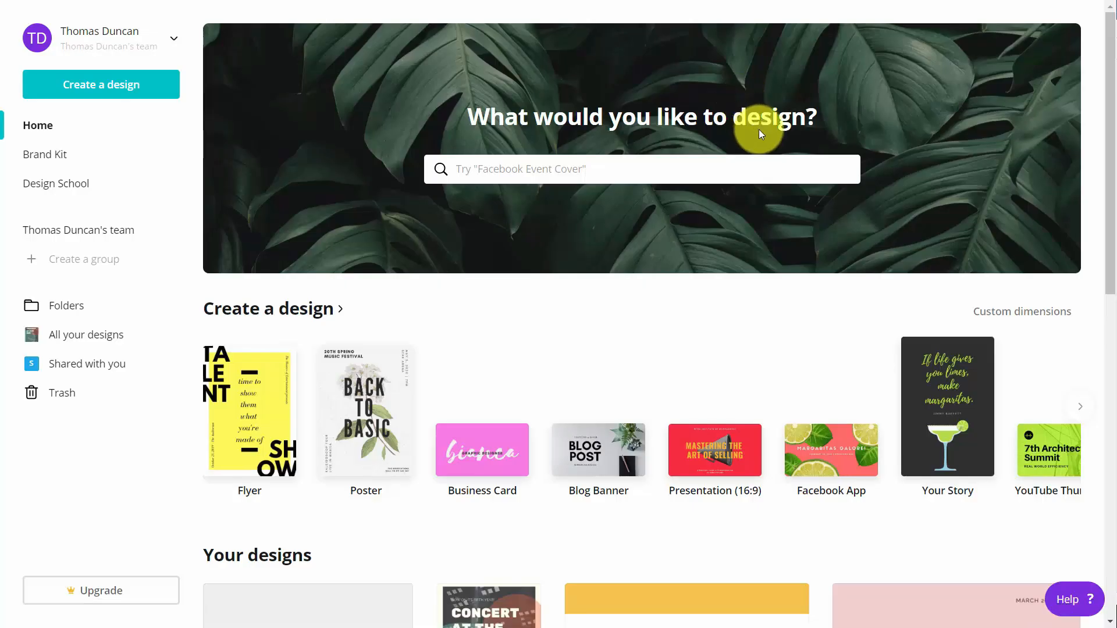
Search 'invi' and create a blank square Invitation design.
click(552, 172)
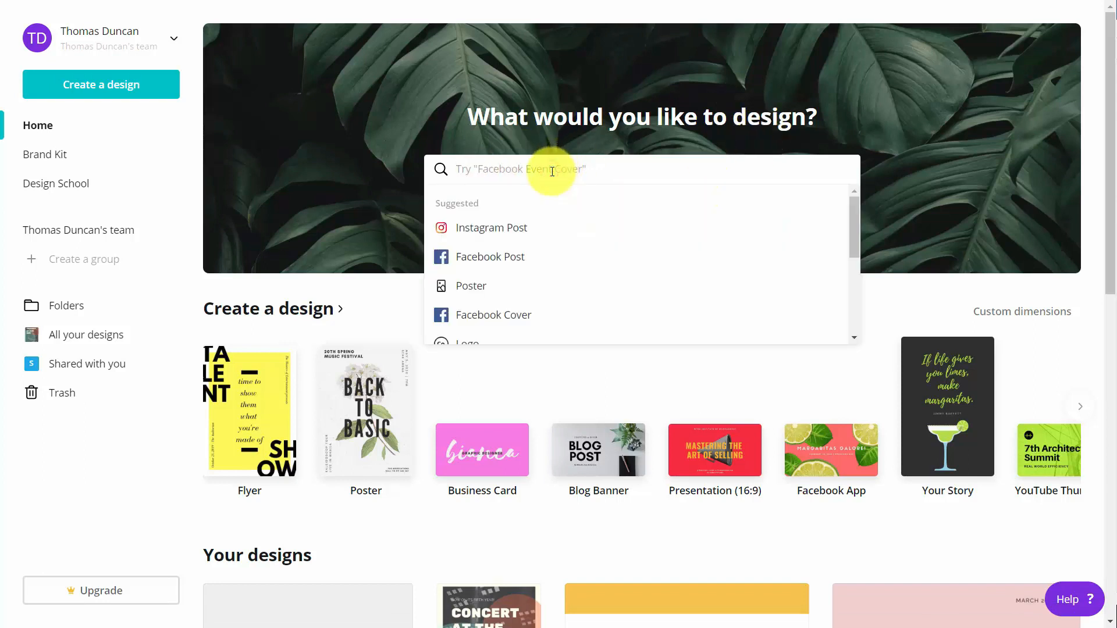
text(invi)
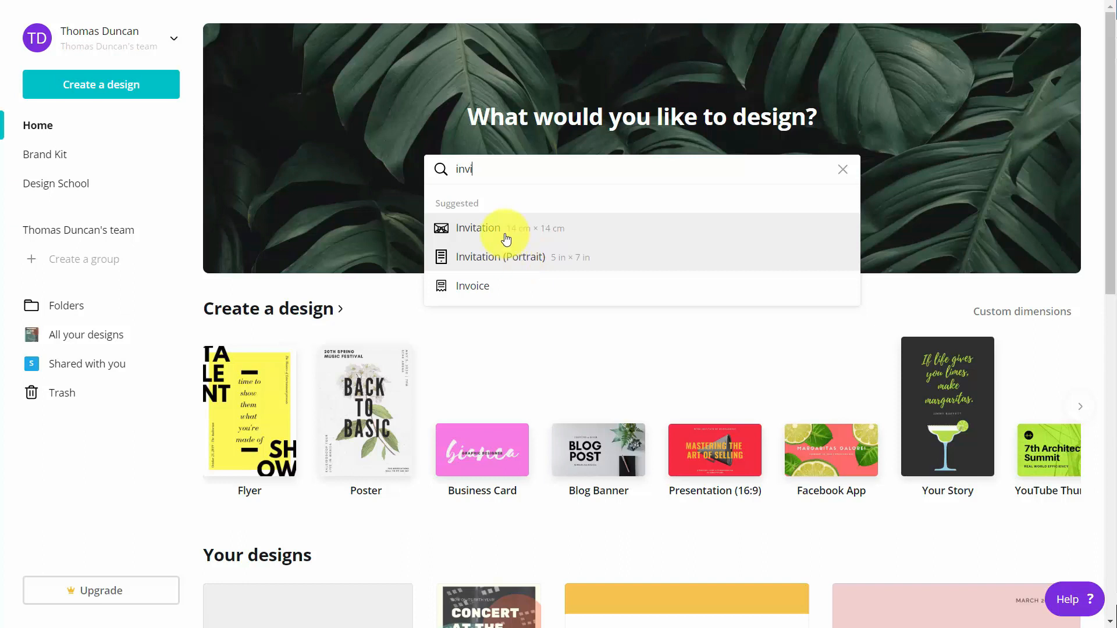
click(504, 233)
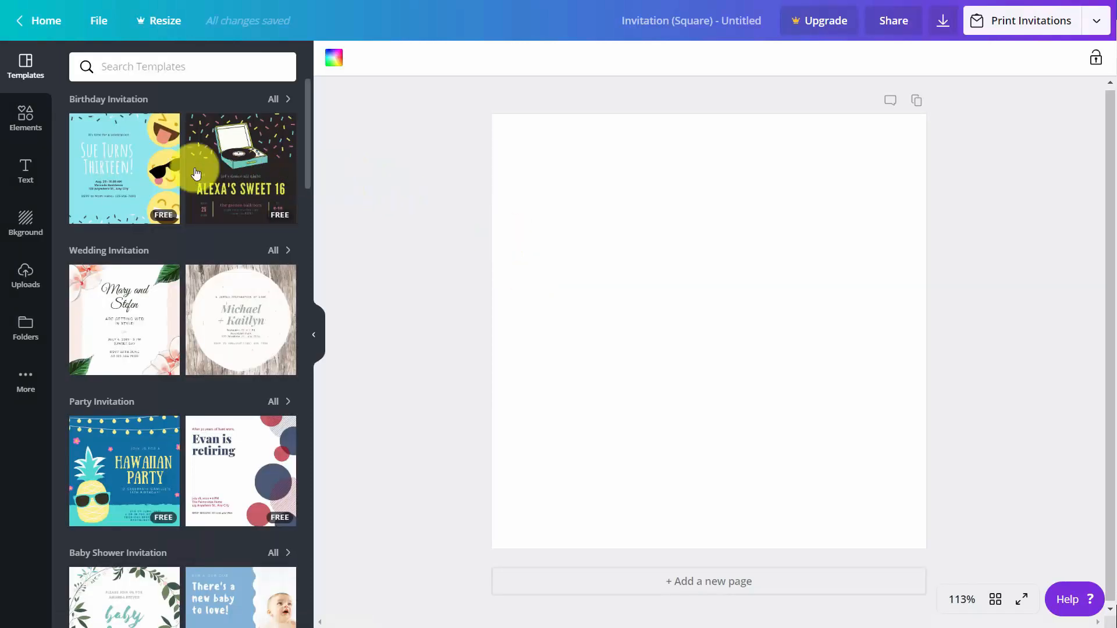
Apply the Sue Turns Thirteen birthday template and bring up the Print Invitations options.
click(145, 177)
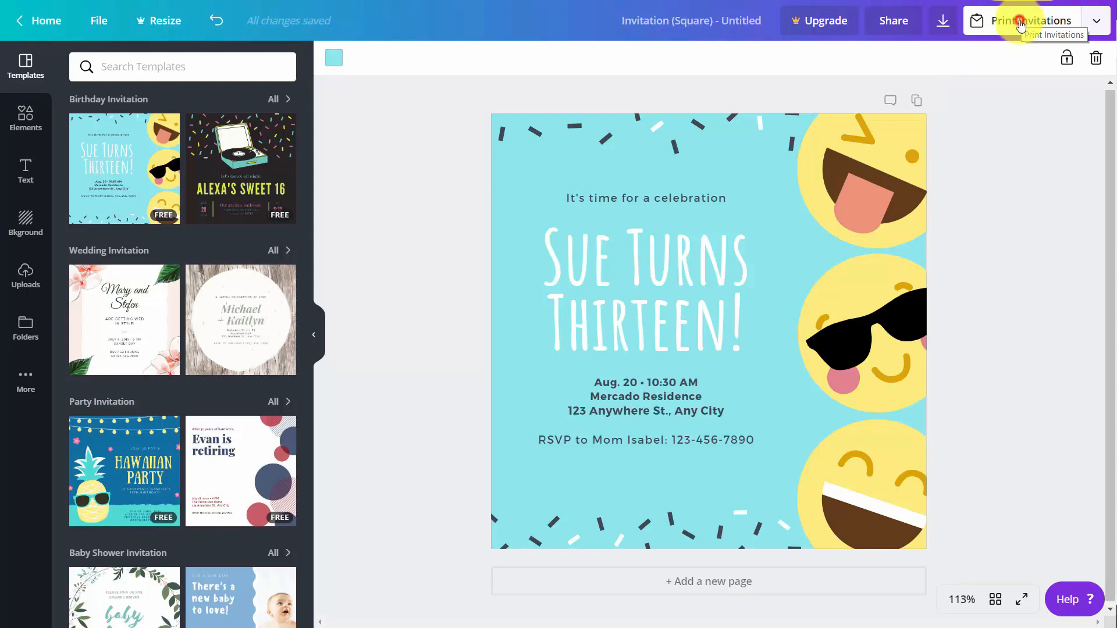
click(1019, 22)
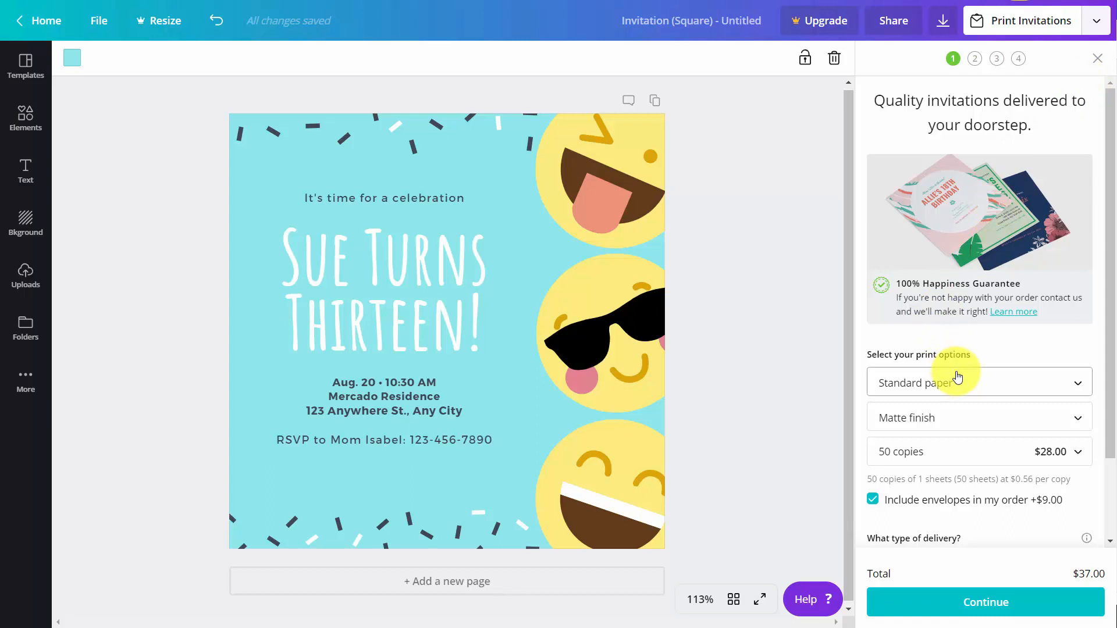
Exclude envelopes to bring the 50-invitation order to $28.00, then continue to the checks.
scroll(959, 378, down, 1)
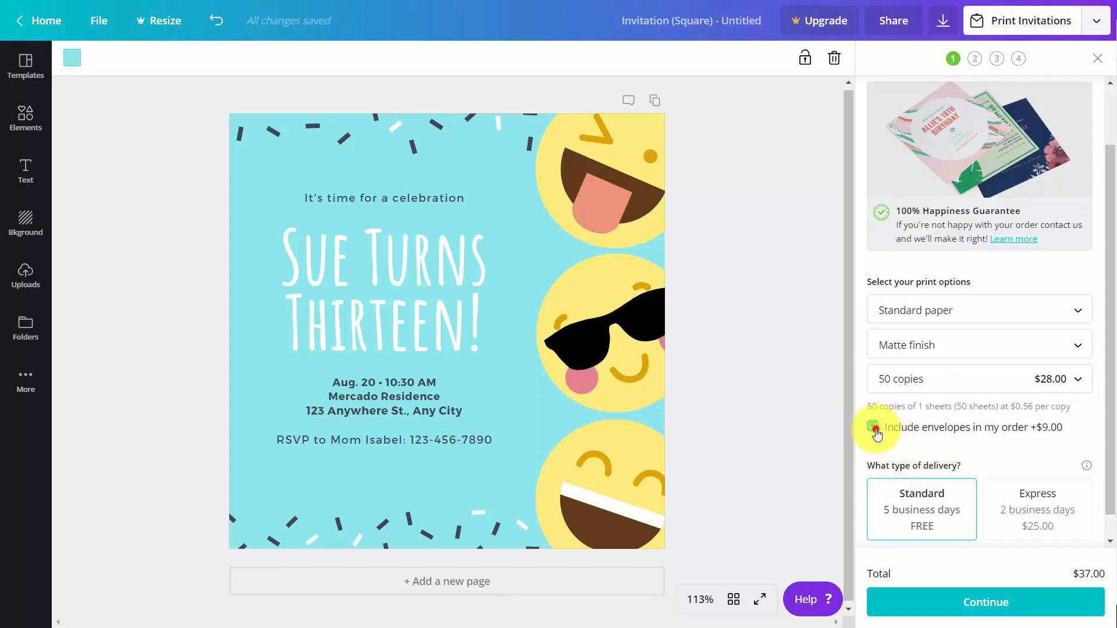
click(874, 429)
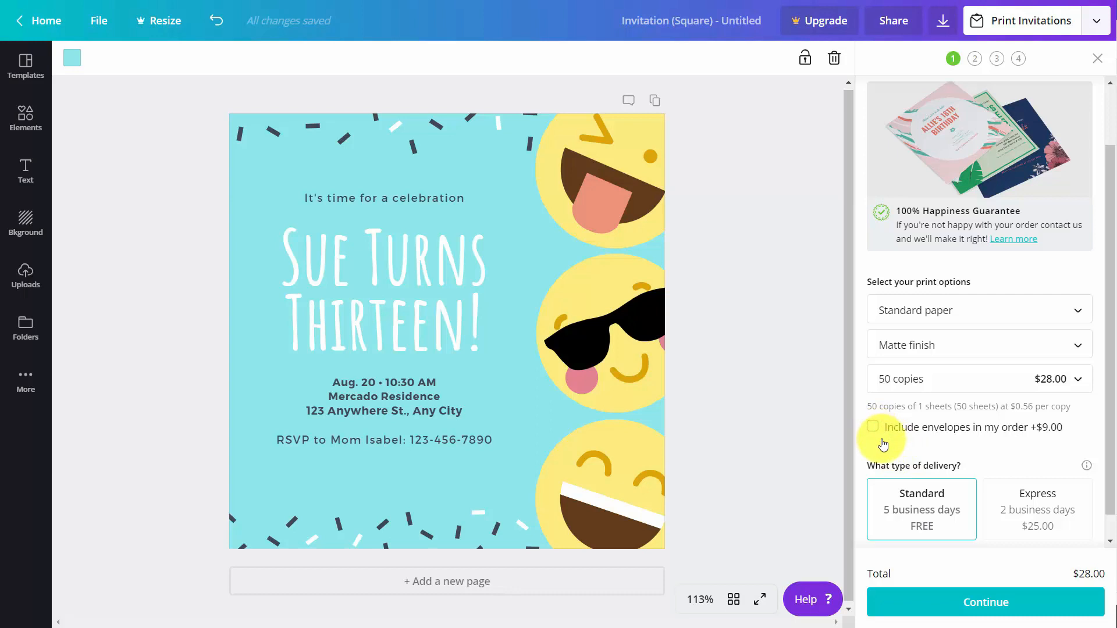
click(999, 597)
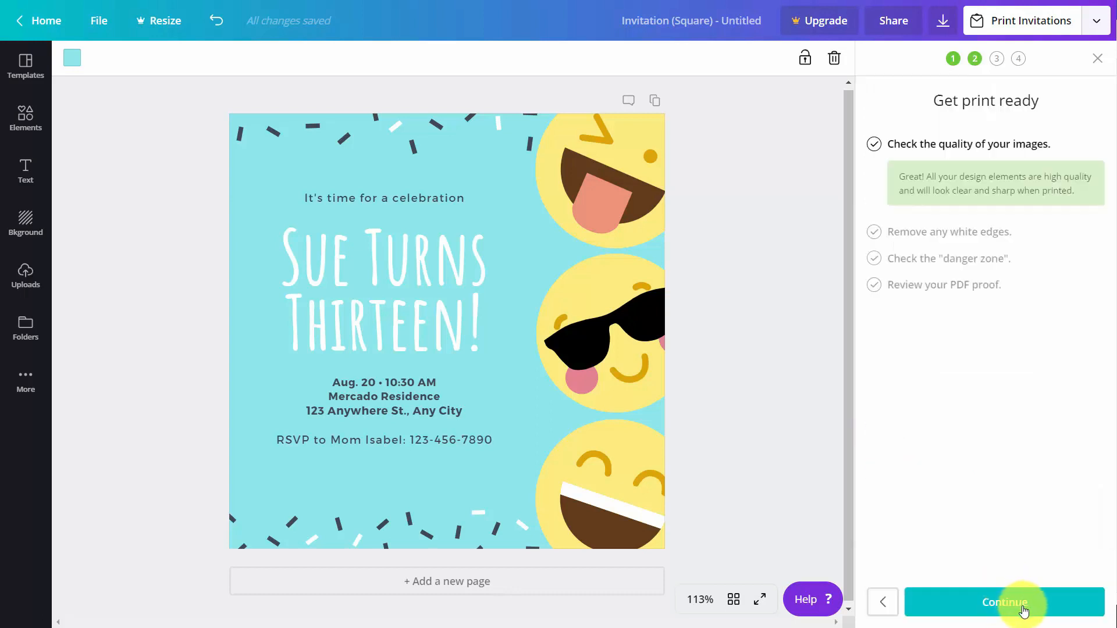
Pass the image, white-edge and danger-zone checks, save the invitation PDF proof, then close it.
click(1015, 611)
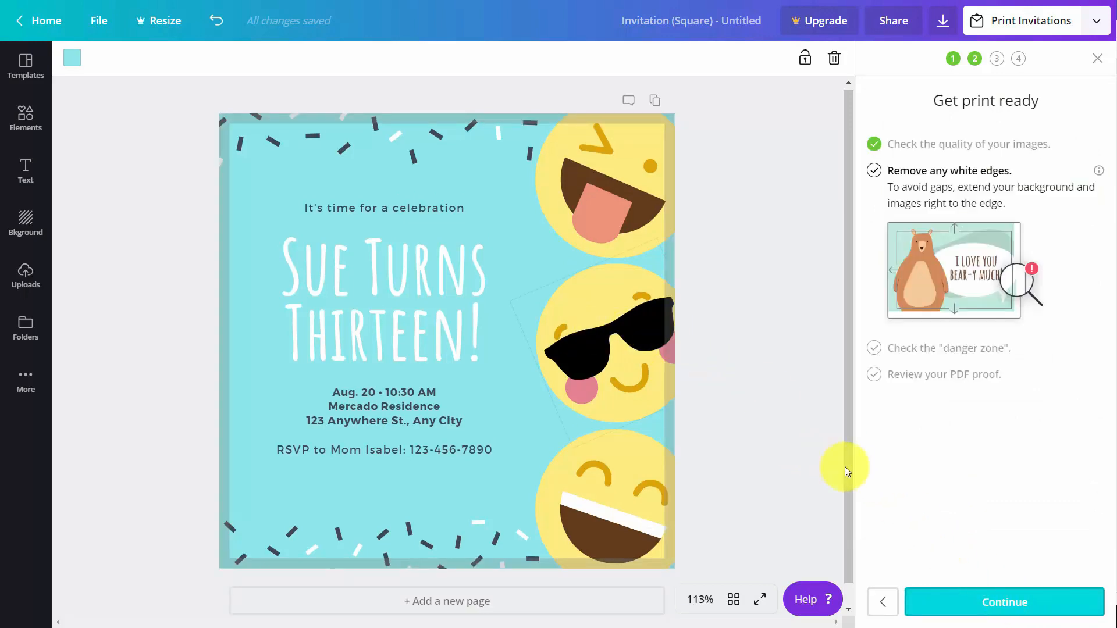
click(997, 602)
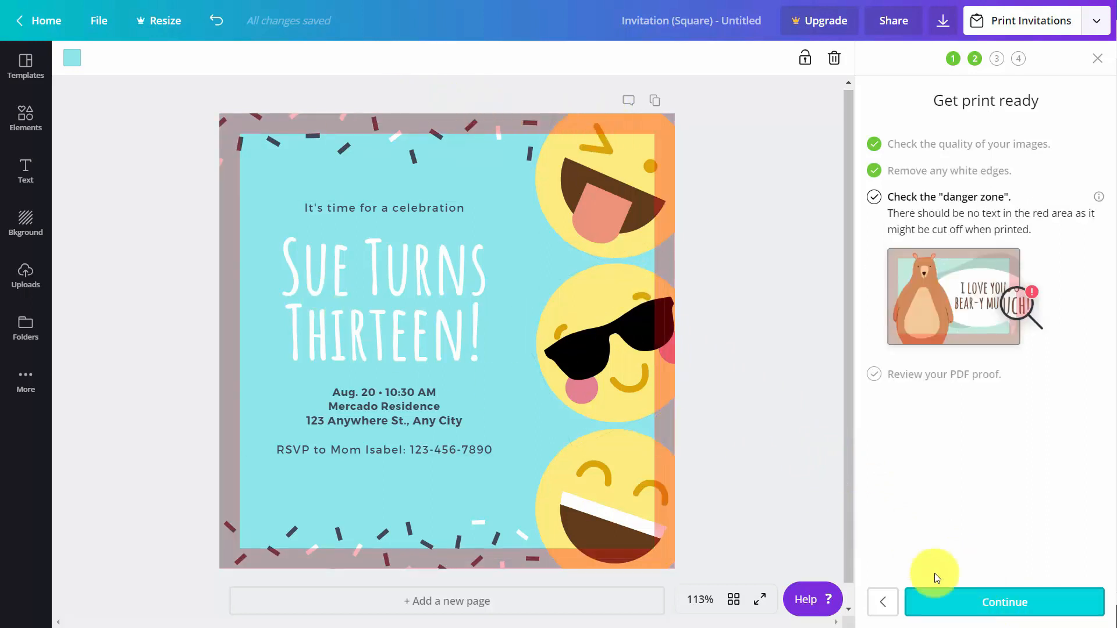
click(976, 602)
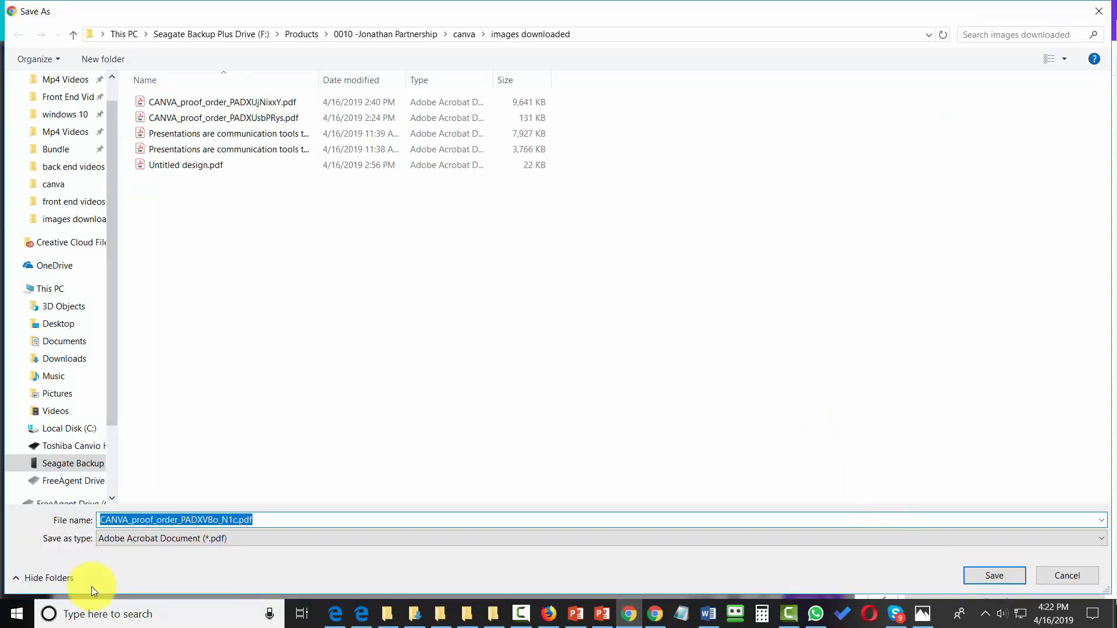
key(Return)
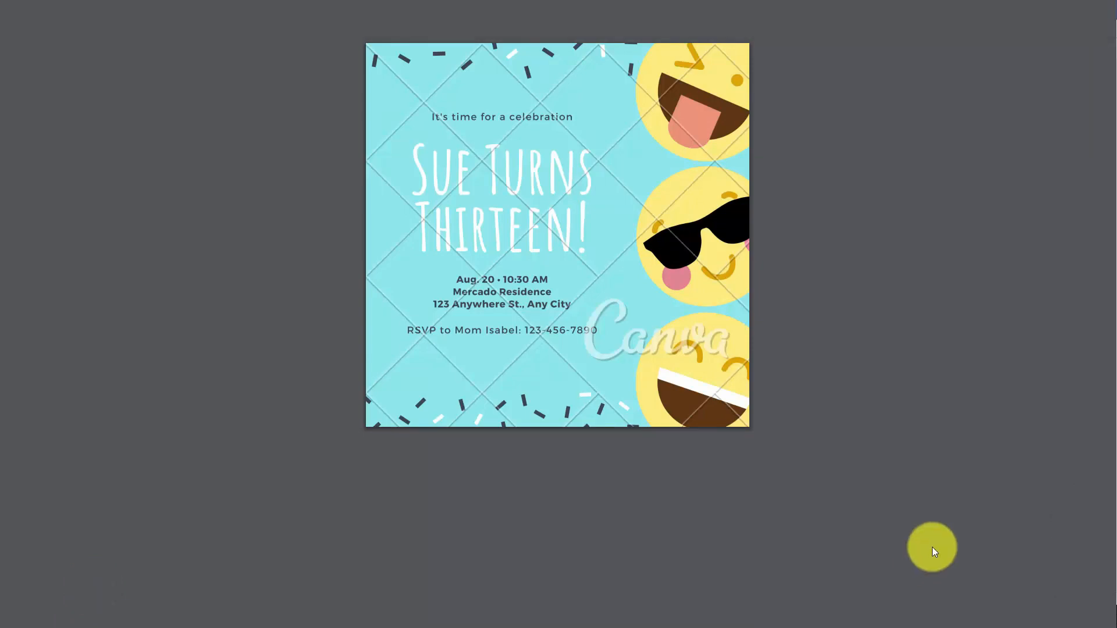
key(ctrl+w)
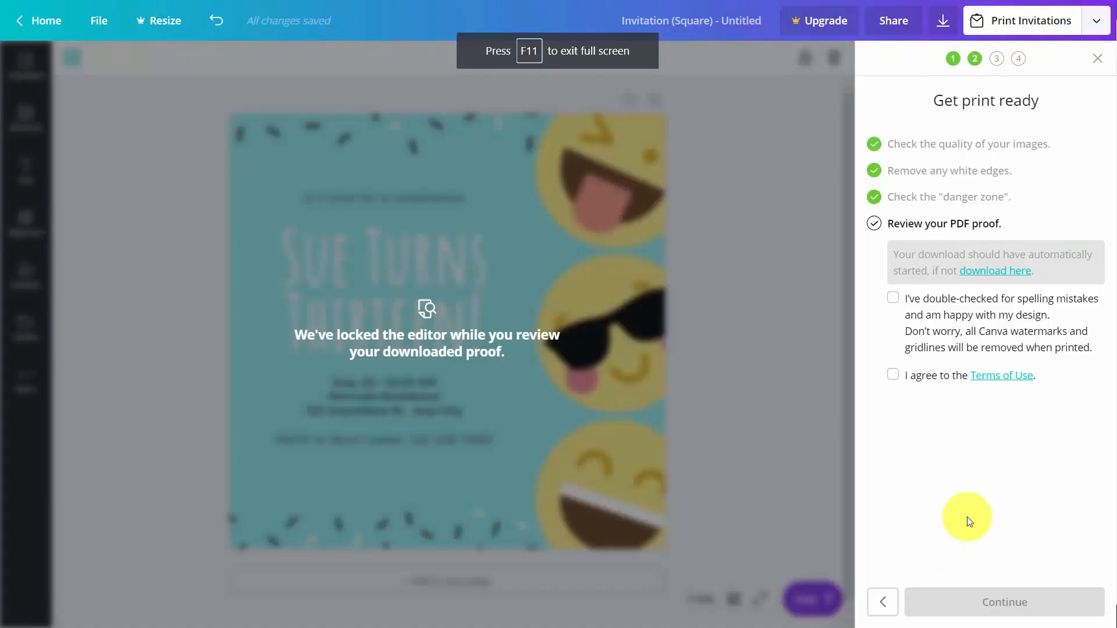
Approve the invitation proof, accept the Terms of Use, and continue past the prefilled shipping details.
click(894, 300)
click(890, 375)
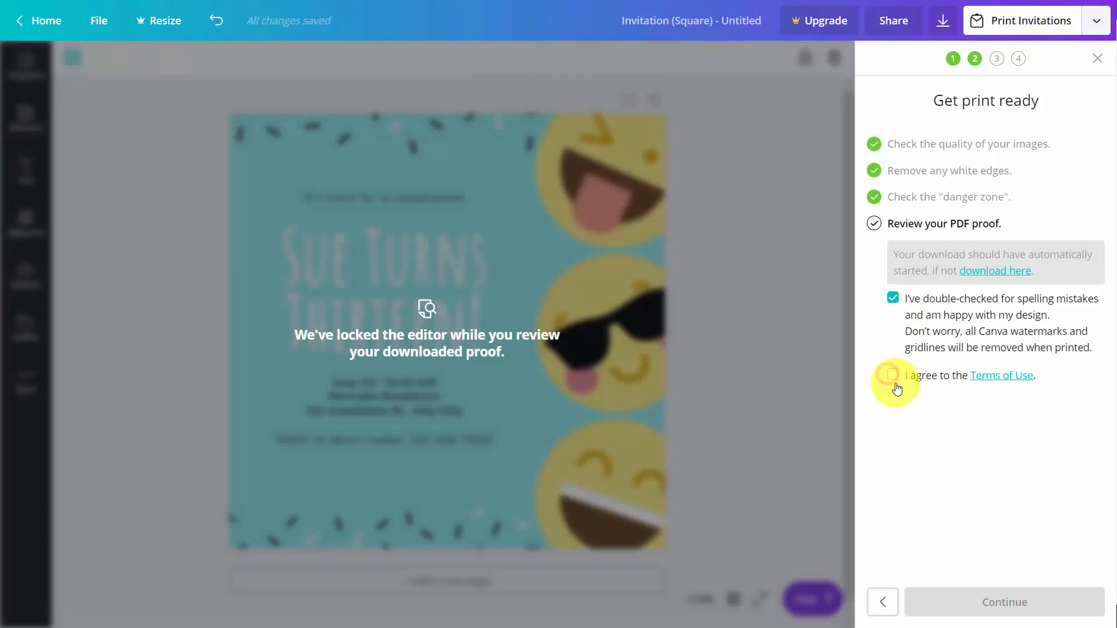
click(998, 604)
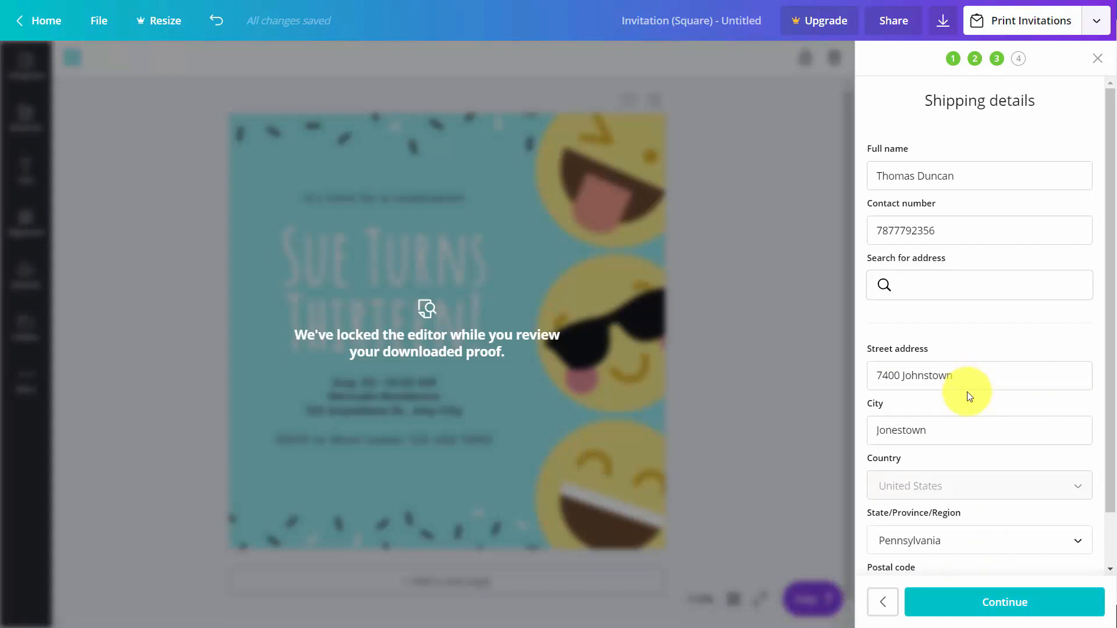
click(989, 599)
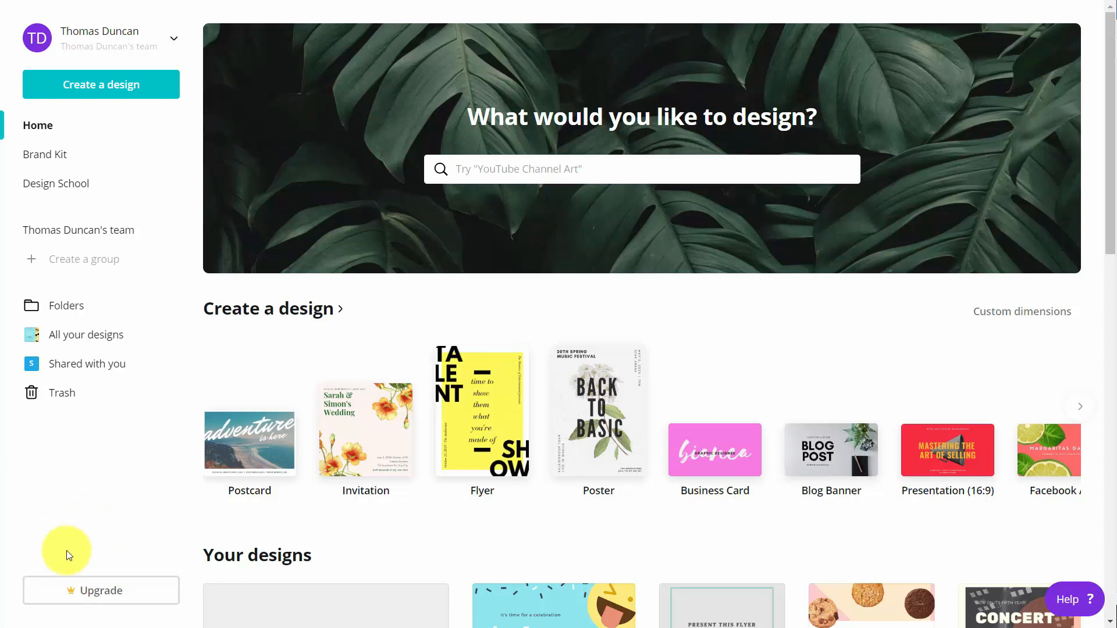
Start the Canva for Work 30-day free trial from the sidebar Upgrade offer.
click(93, 592)
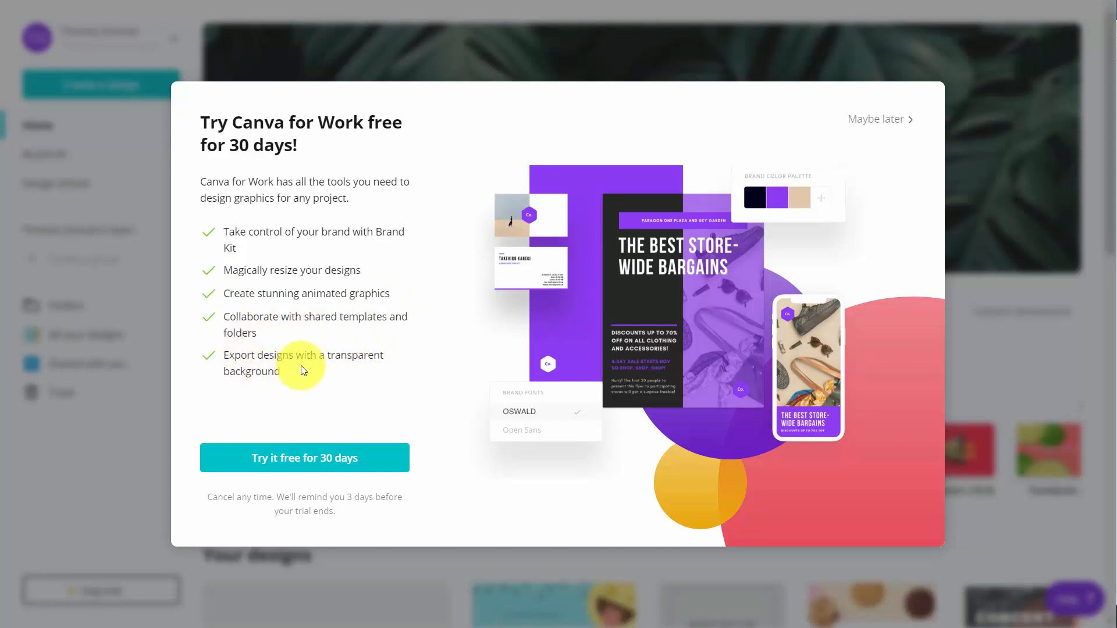
click(297, 461)
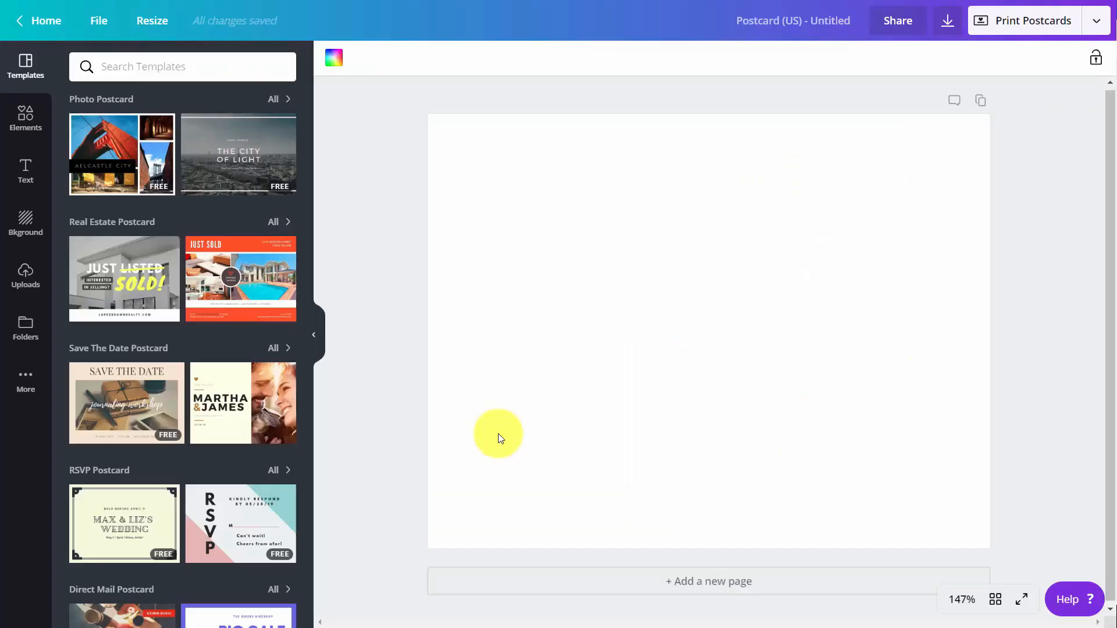
Browse the Canva for Work apps in the postcard editor's More apps panel.
click(27, 384)
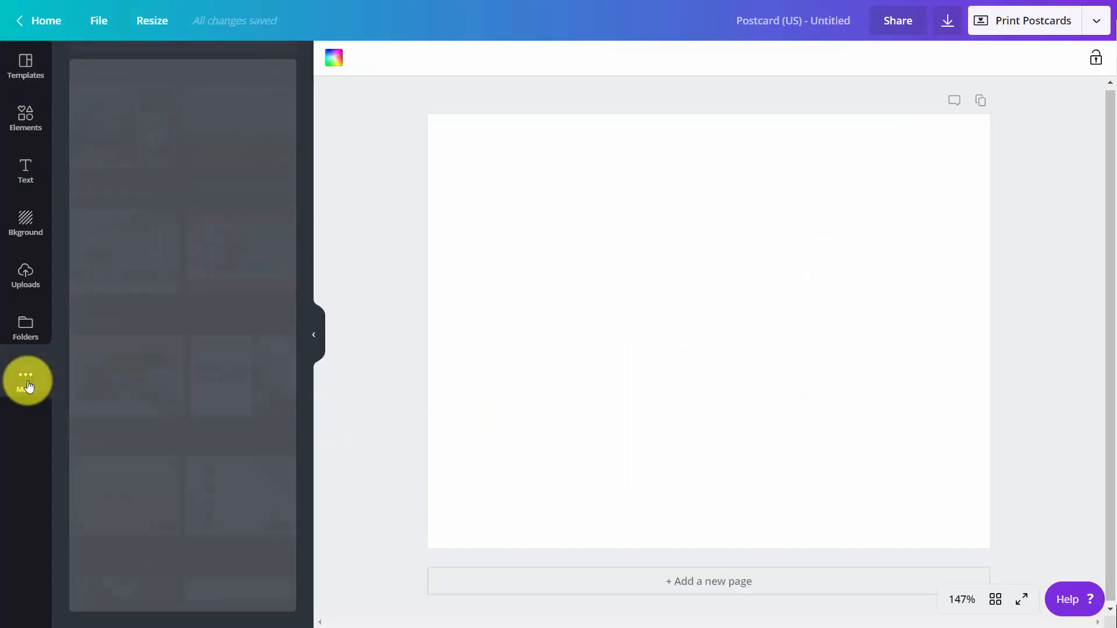
scroll(175, 384, down, 5)
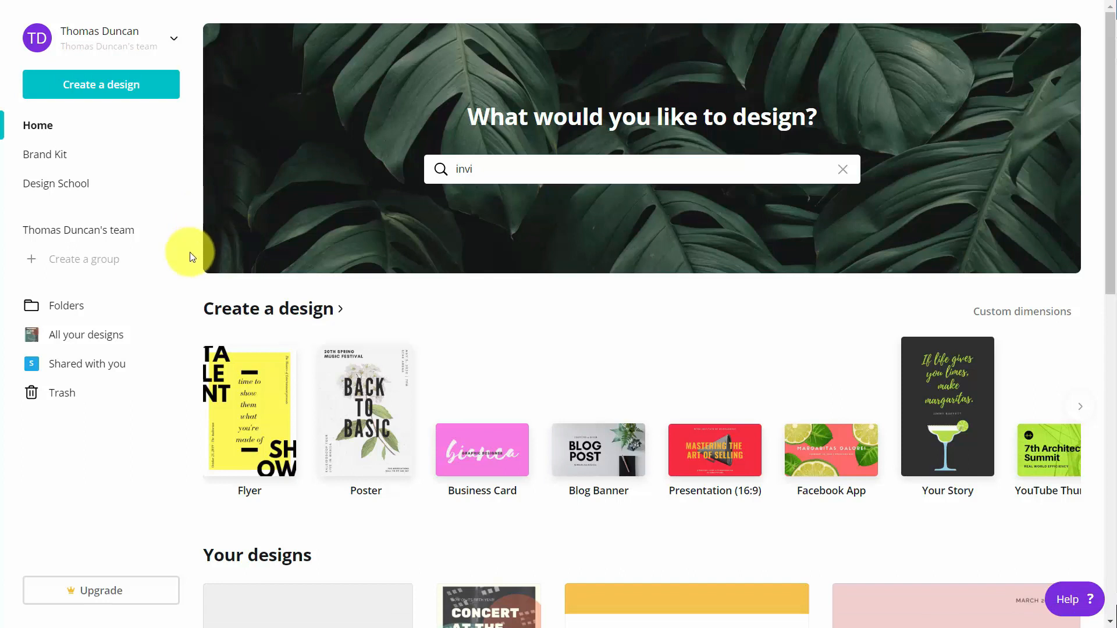
Create a new Poster (US) design using the Will Draw For Food event template.
click(362, 372)
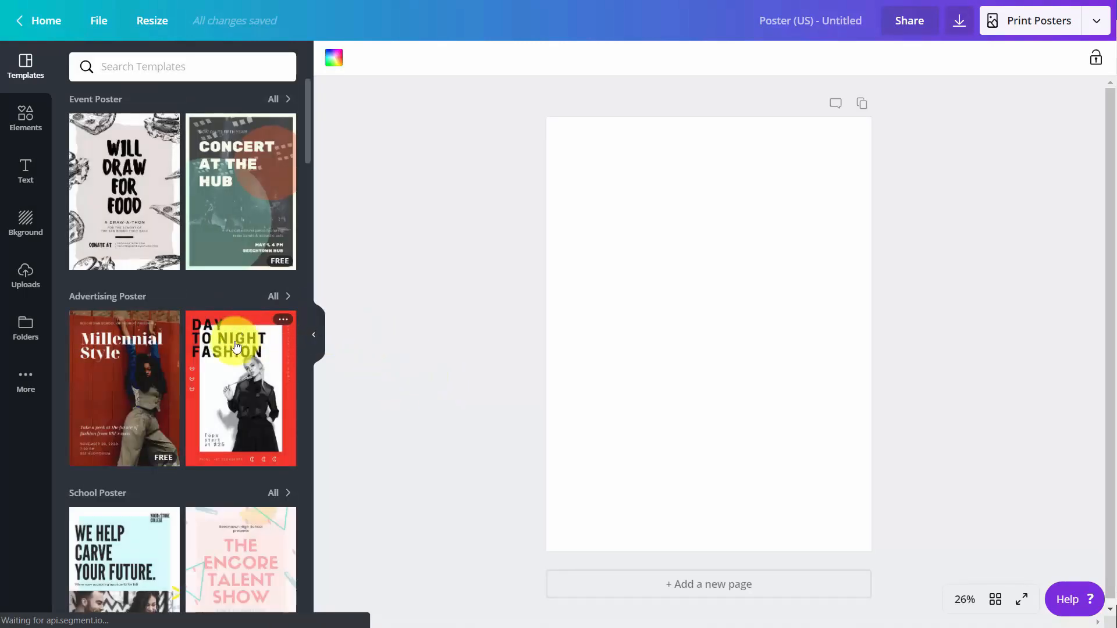
click(145, 206)
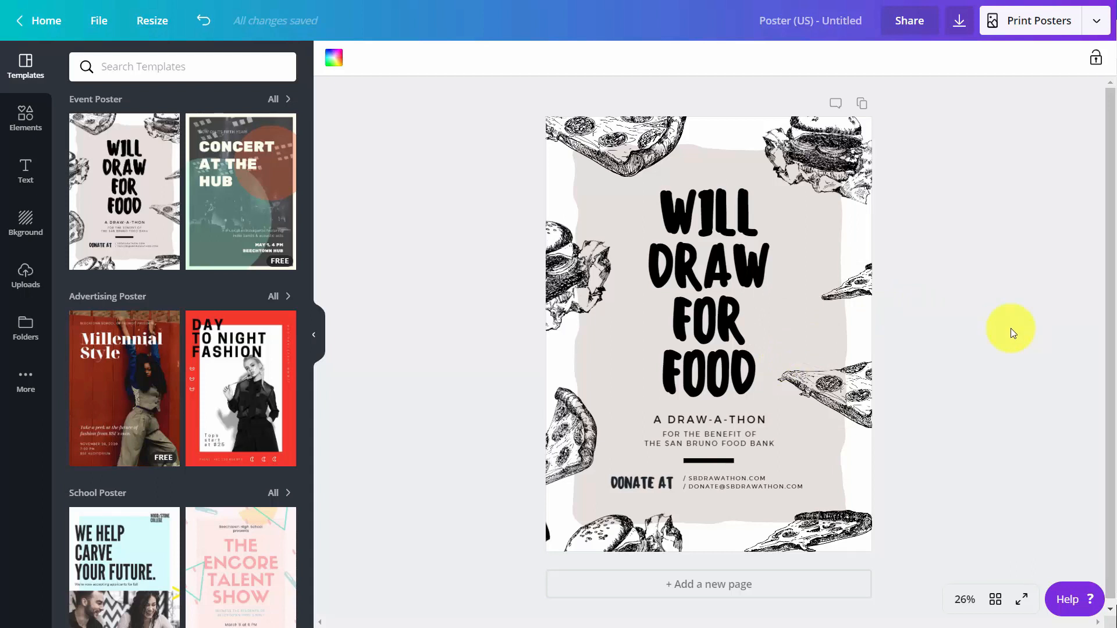
Copy and resize the Will Draw For Food poster to Presentation (16:9).
click(160, 28)
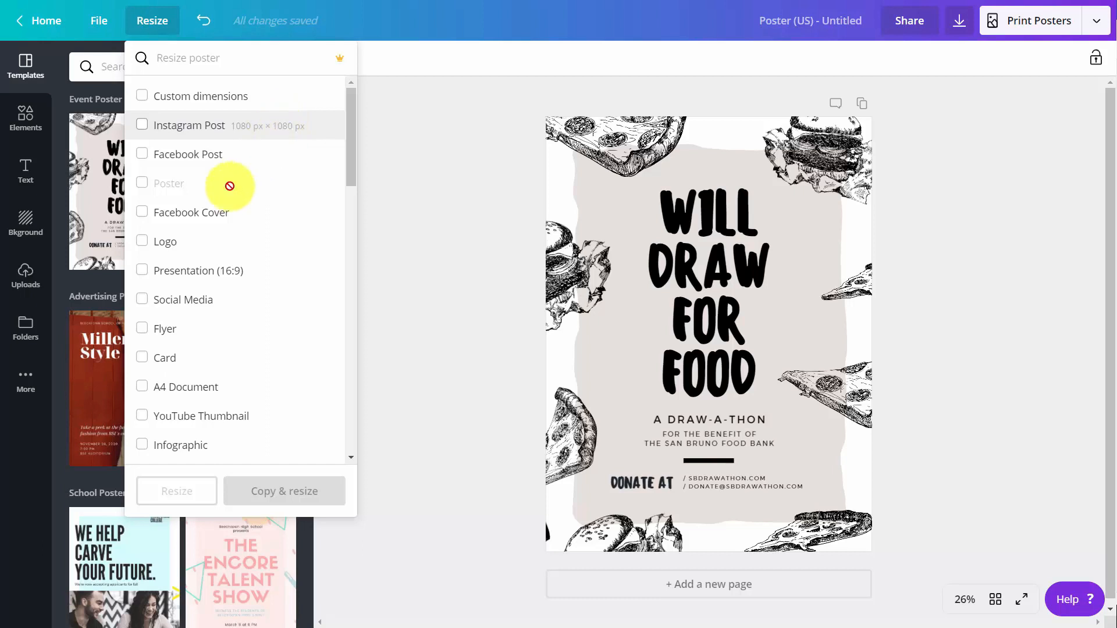
click(140, 270)
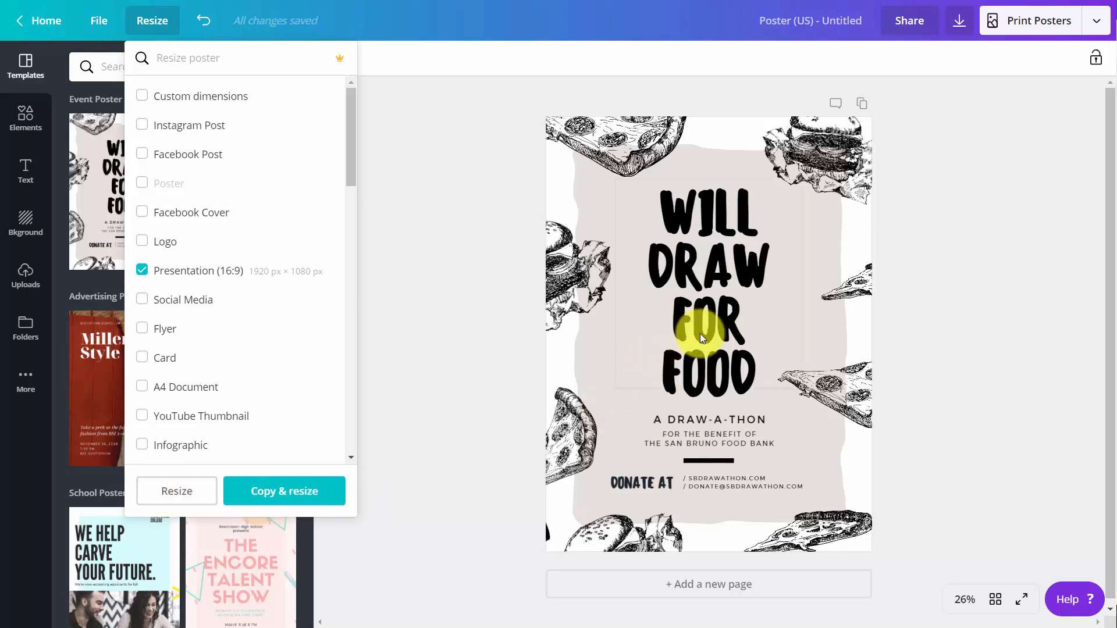
click(286, 493)
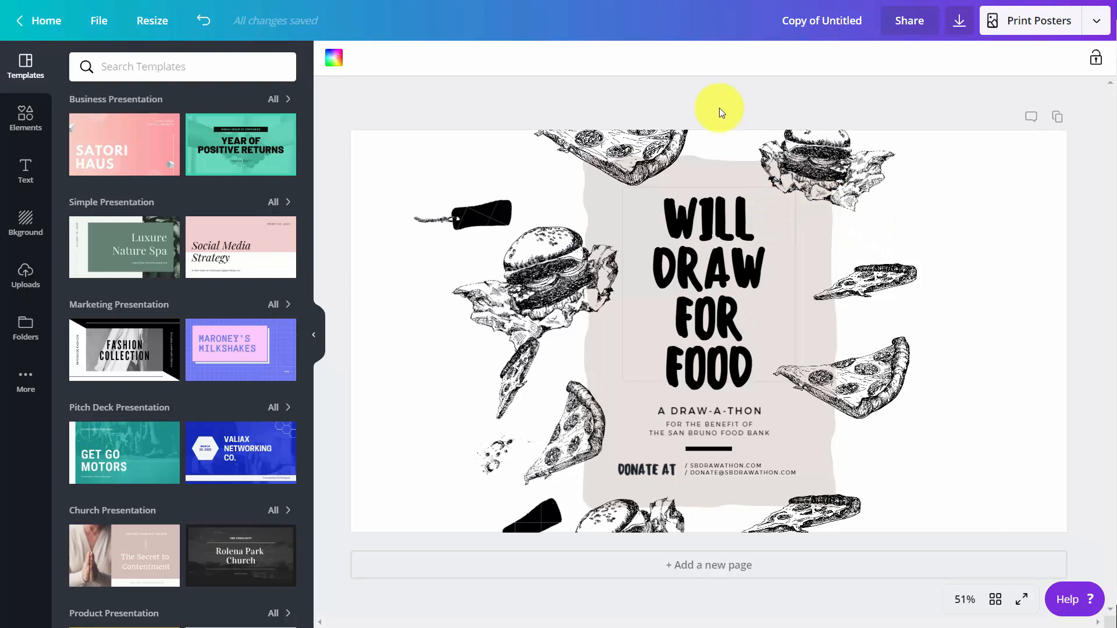
Copy and resize the Will Draw For Food design to Business Card size.
click(163, 32)
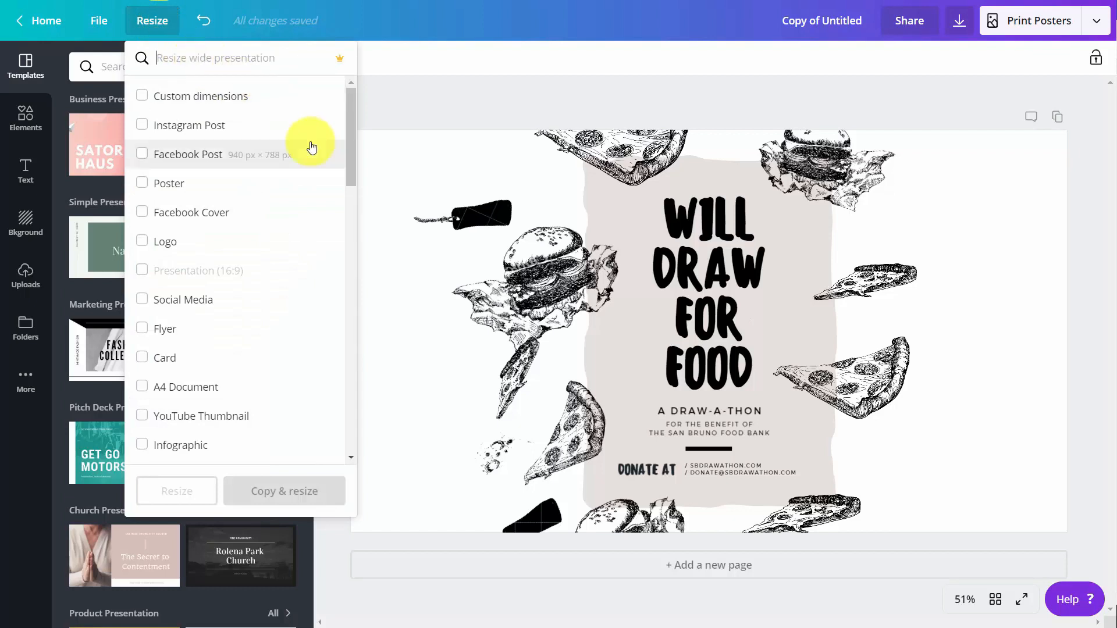
scroll(311, 146, down, 1)
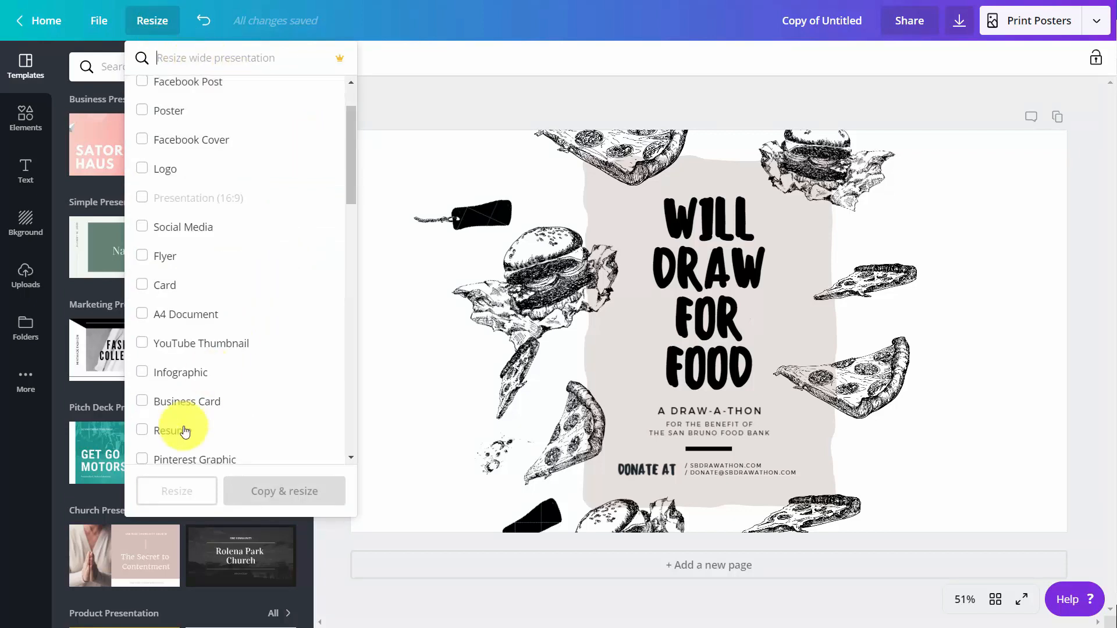
click(146, 407)
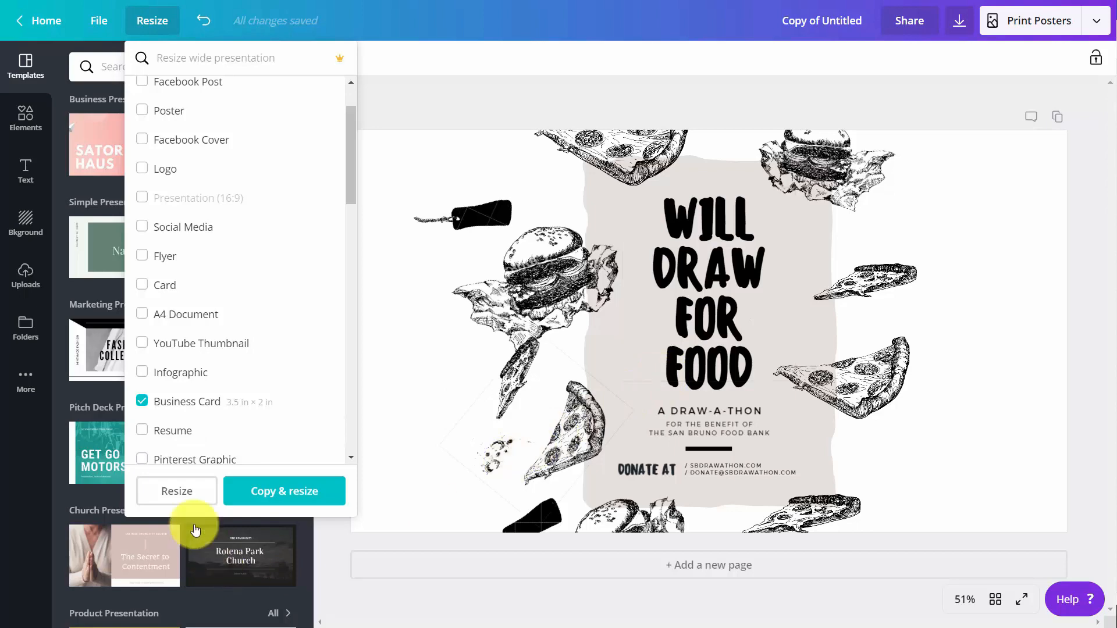
click(275, 496)
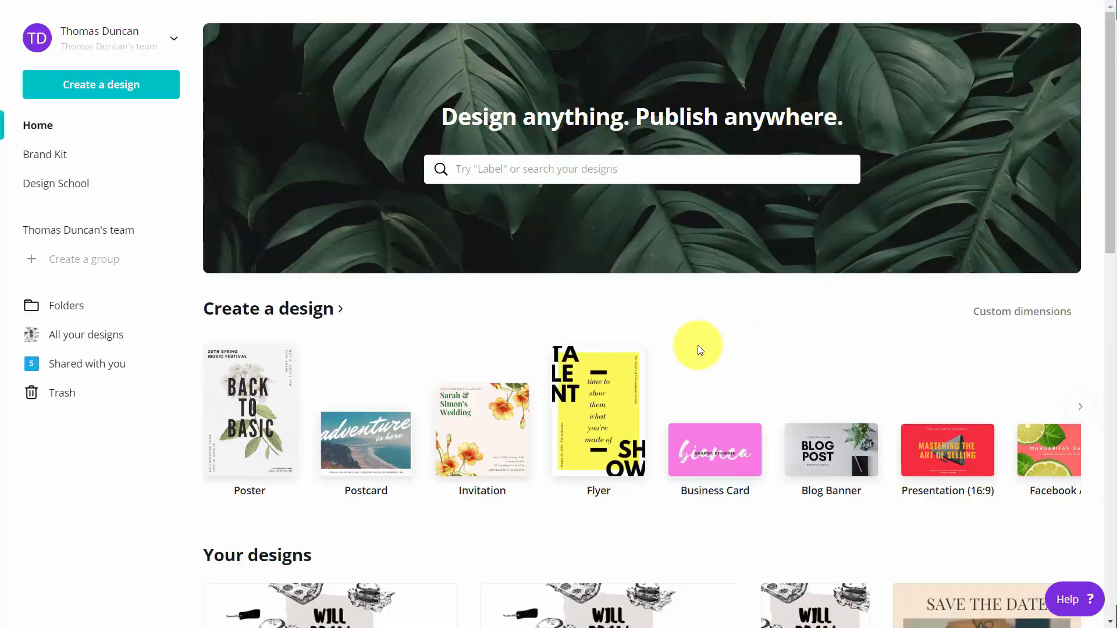
Add pink and green swatches to the team's Brand Kit colours.
click(56, 160)
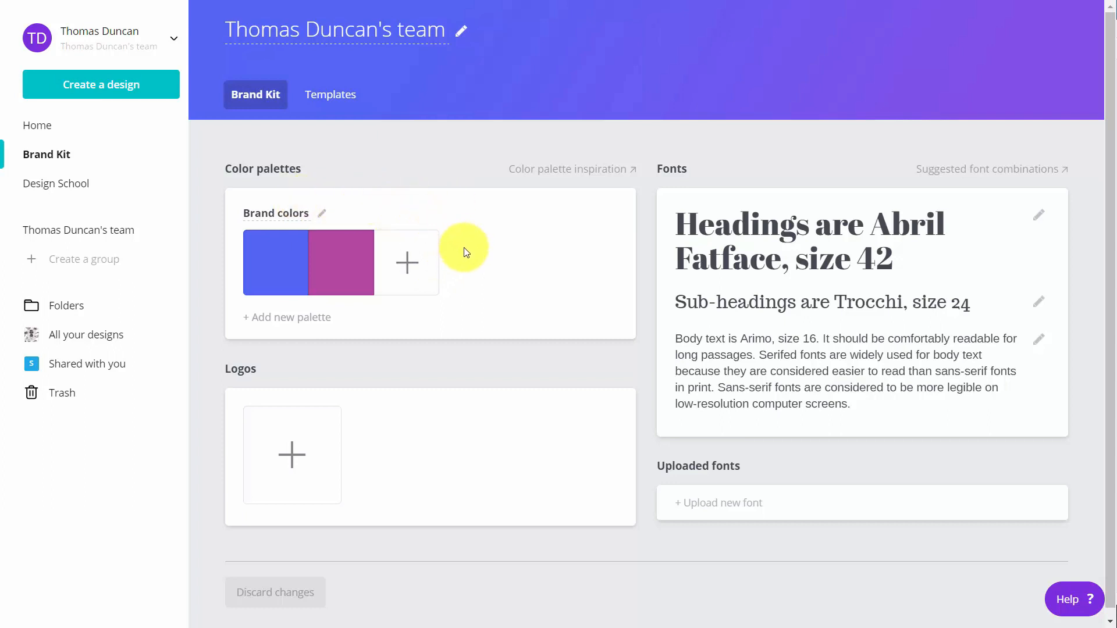
click(407, 274)
click(394, 343)
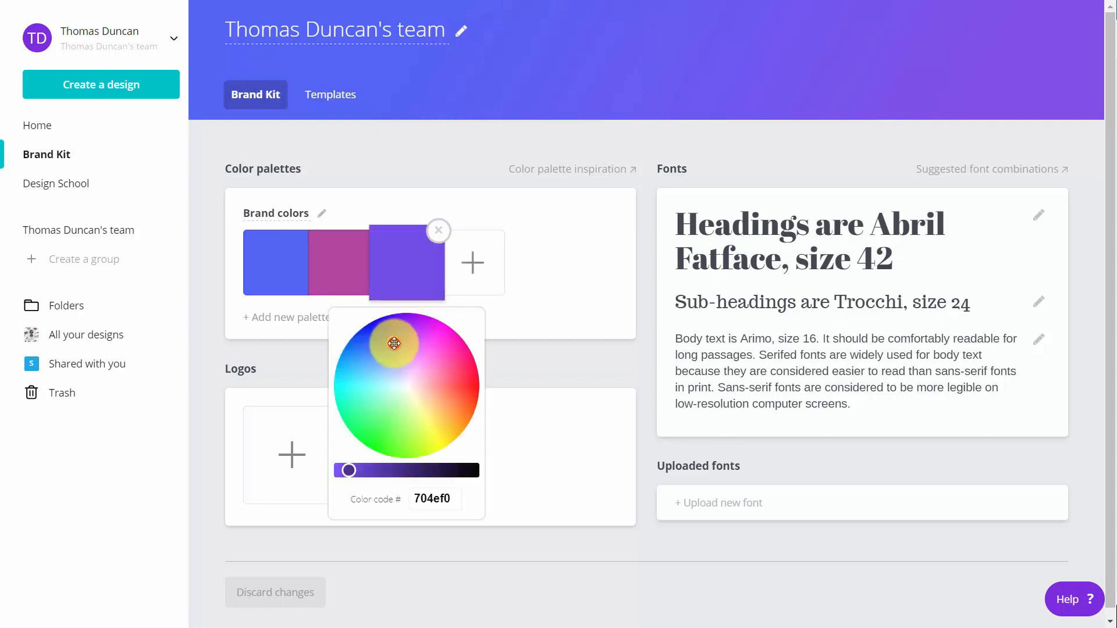
drag(393, 343, 430, 357)
click(515, 415)
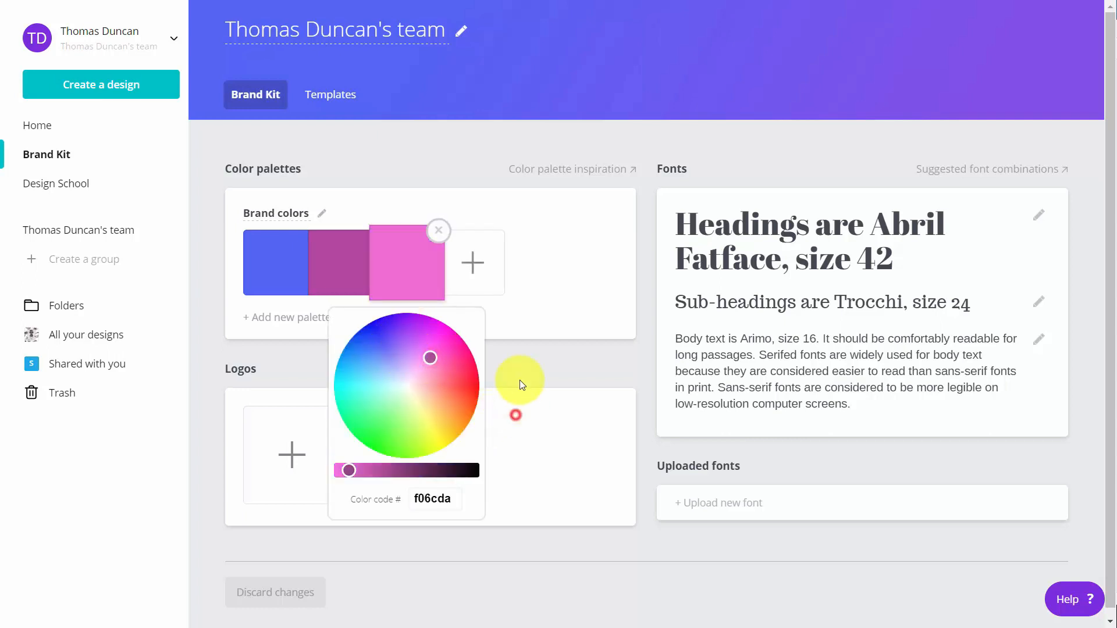
click(479, 260)
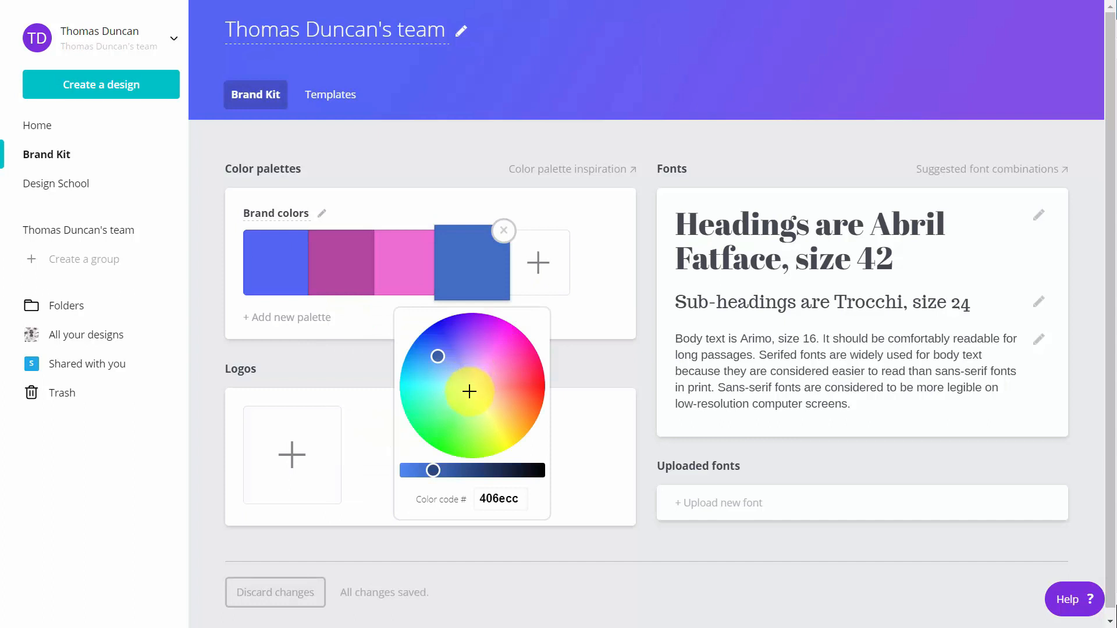
click(458, 421)
click(616, 286)
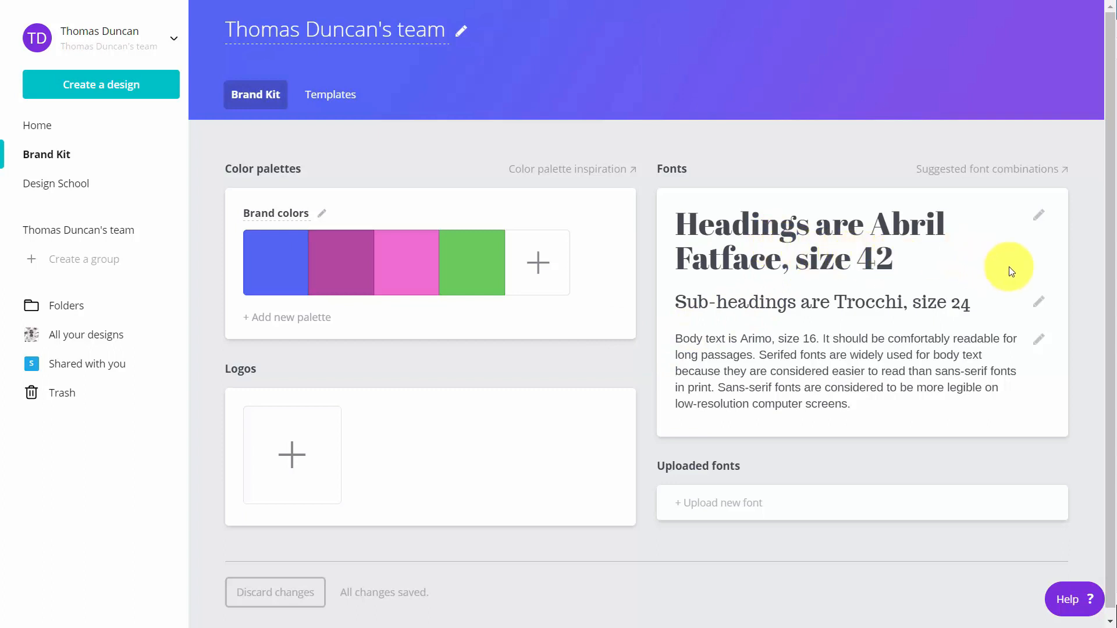
Change the brand heading font from Abril Fatface to Aleo at size 42.
click(1035, 217)
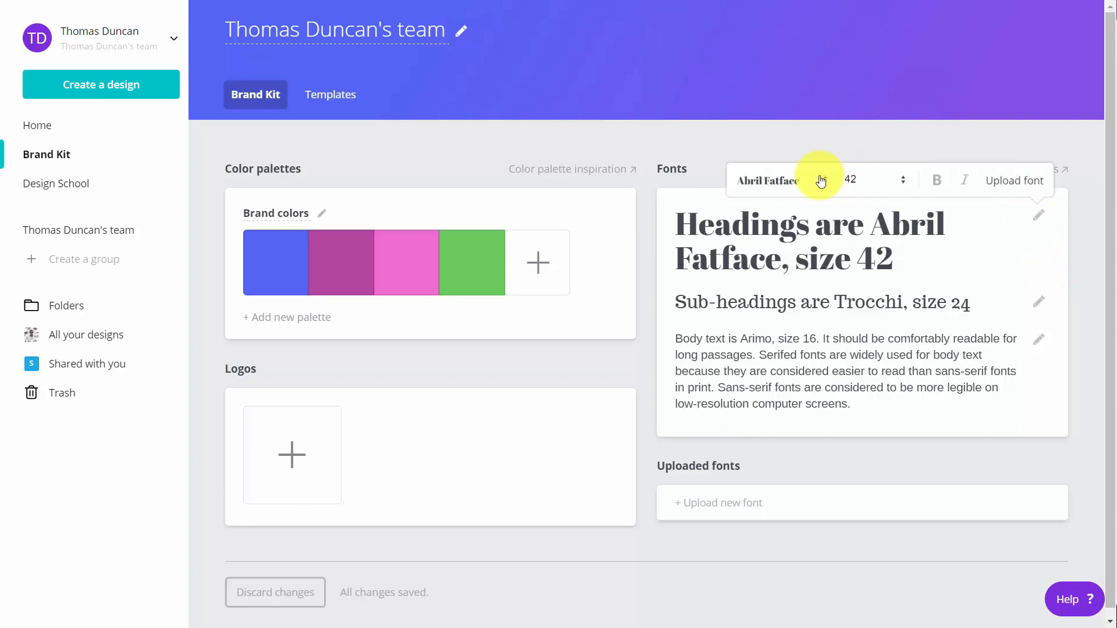
click(827, 182)
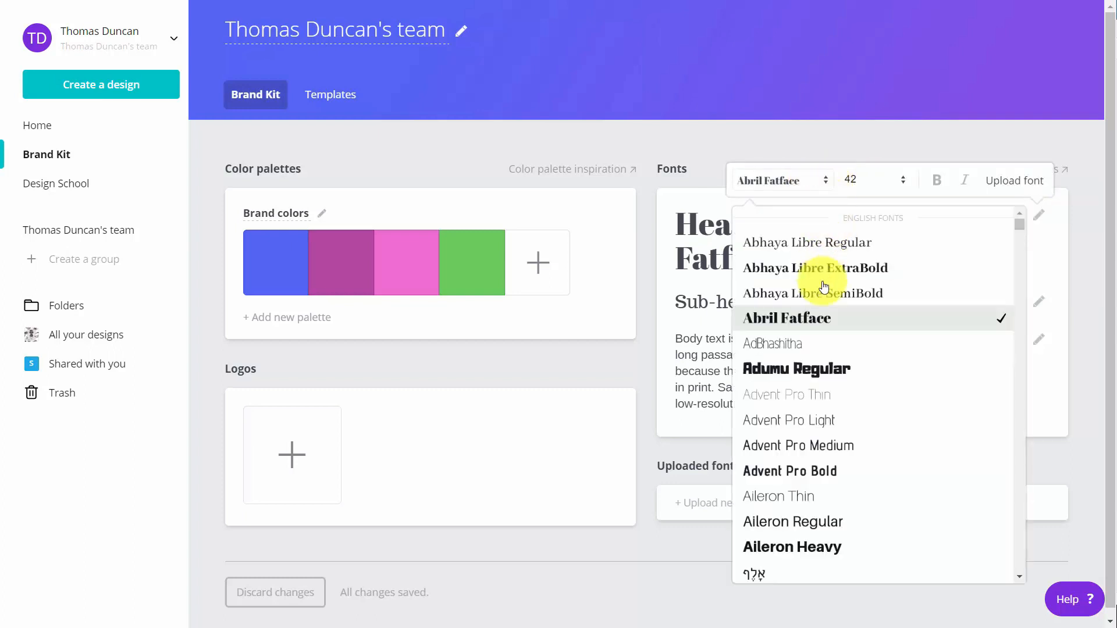
scroll(821, 288, down, 3)
scroll(819, 291, down, 3)
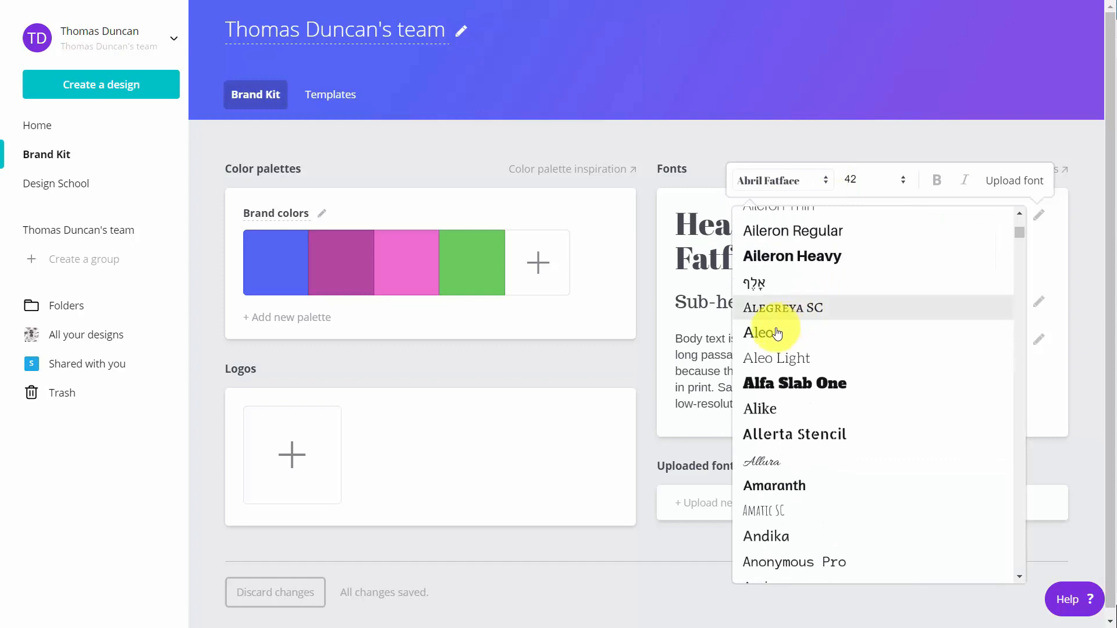
click(759, 334)
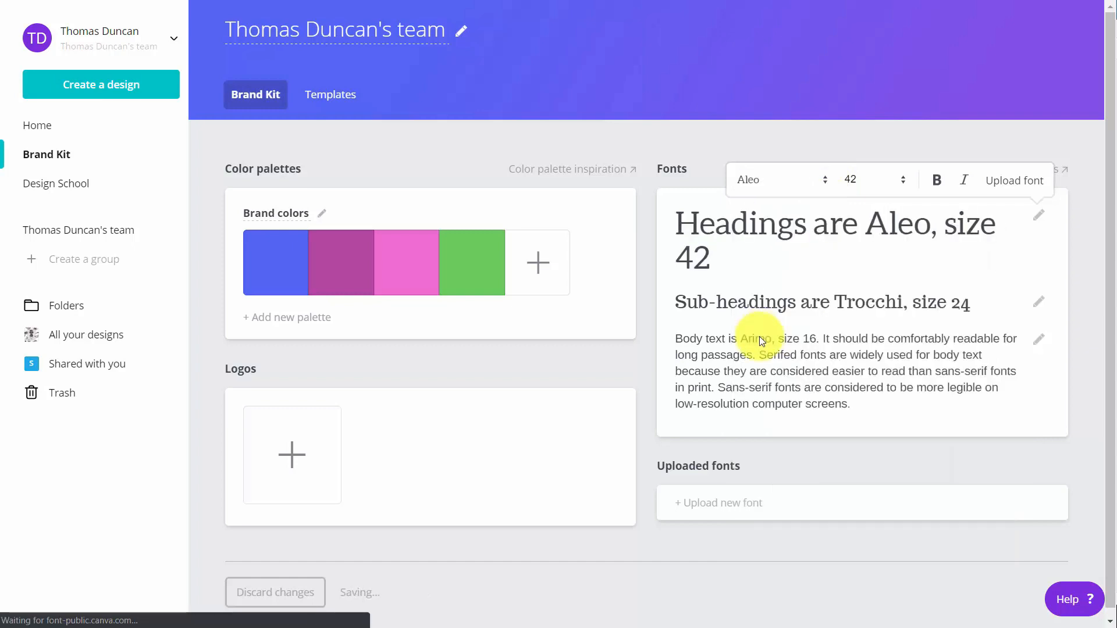
Upload the Bauhaus 93 font to the Brand Kit, confirming rights to use it.
click(702, 505)
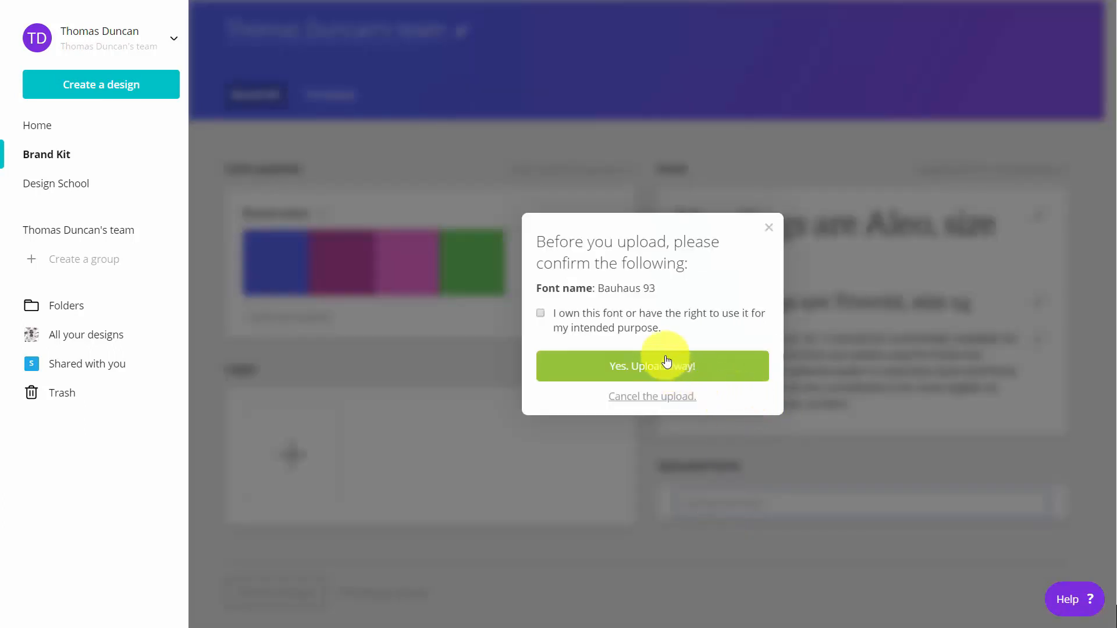
click(539, 314)
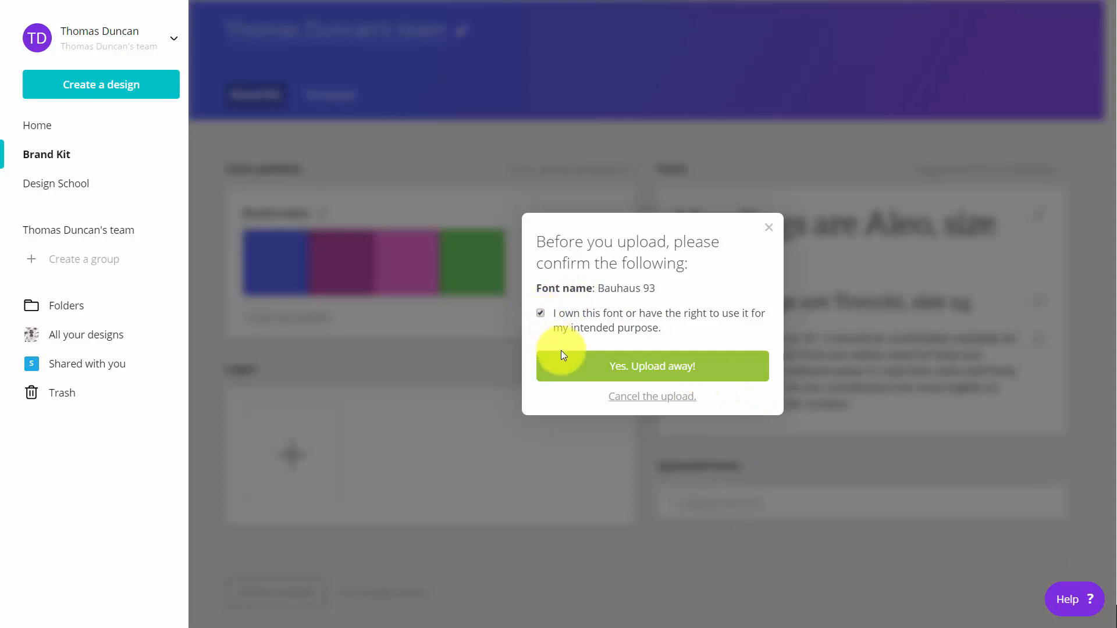
click(637, 367)
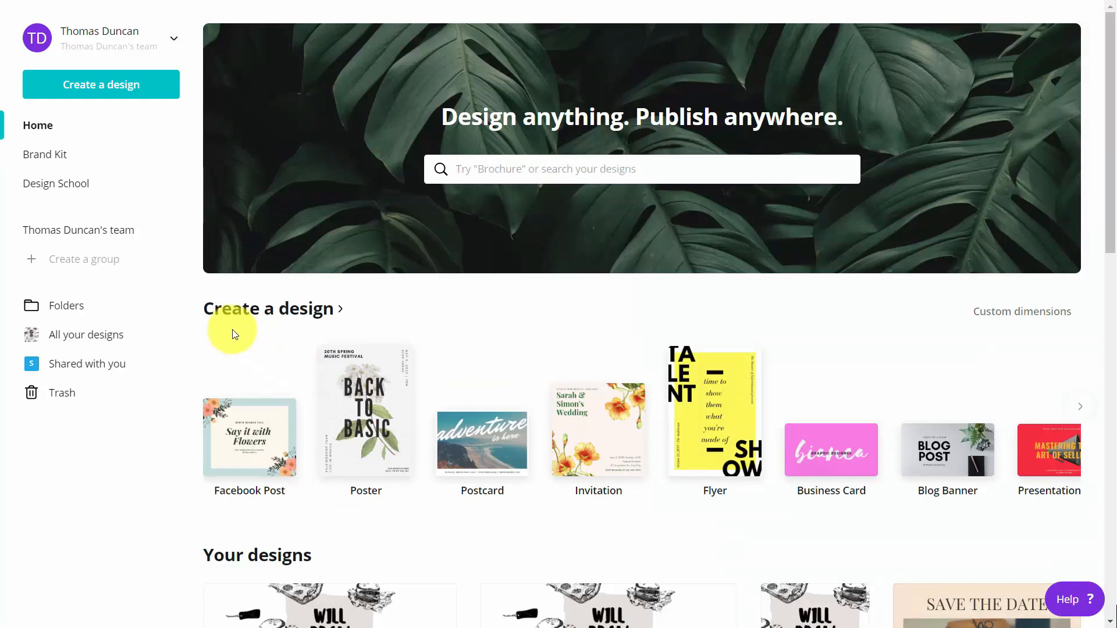
Create a new Instagram Post design and view its brand colour palette.
click(233, 310)
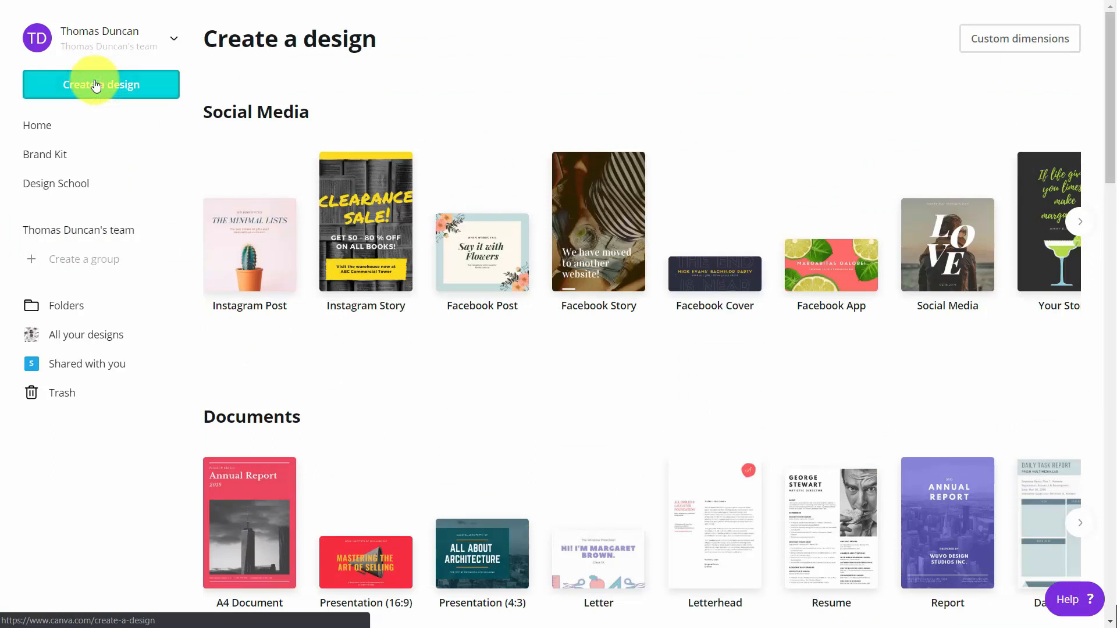
click(256, 233)
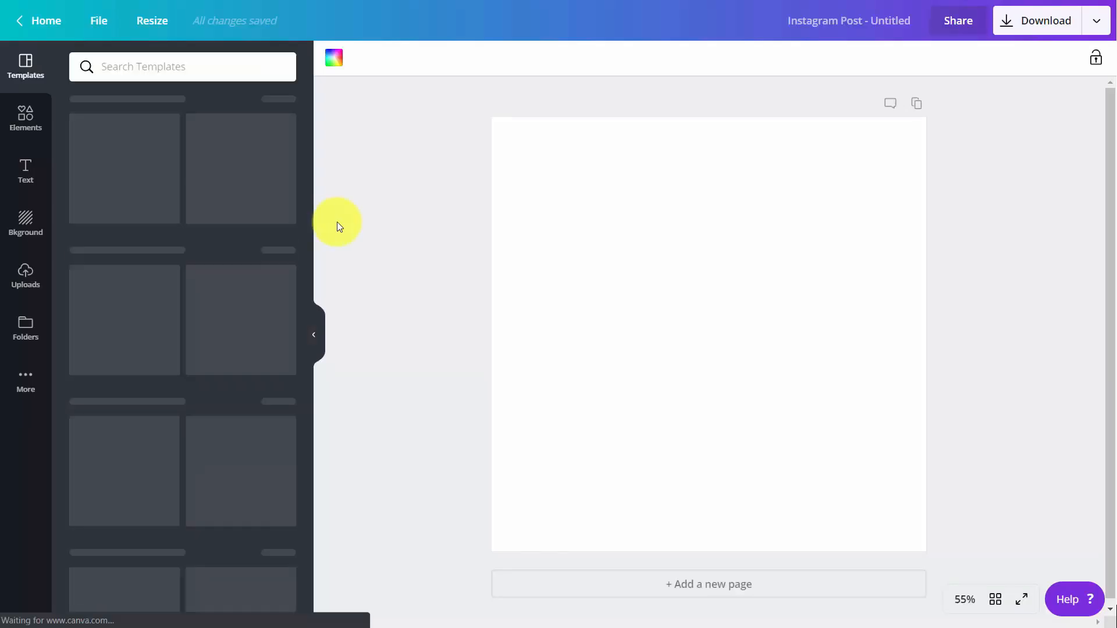
click(334, 63)
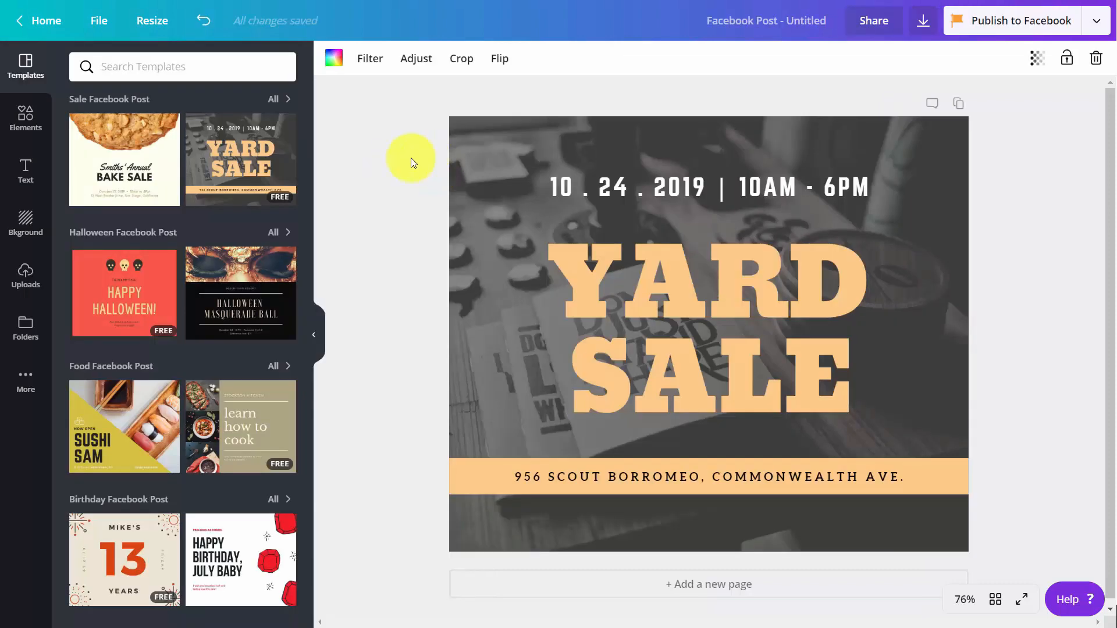
Add the QR code image from the Logos folder to the design.
click(20, 323)
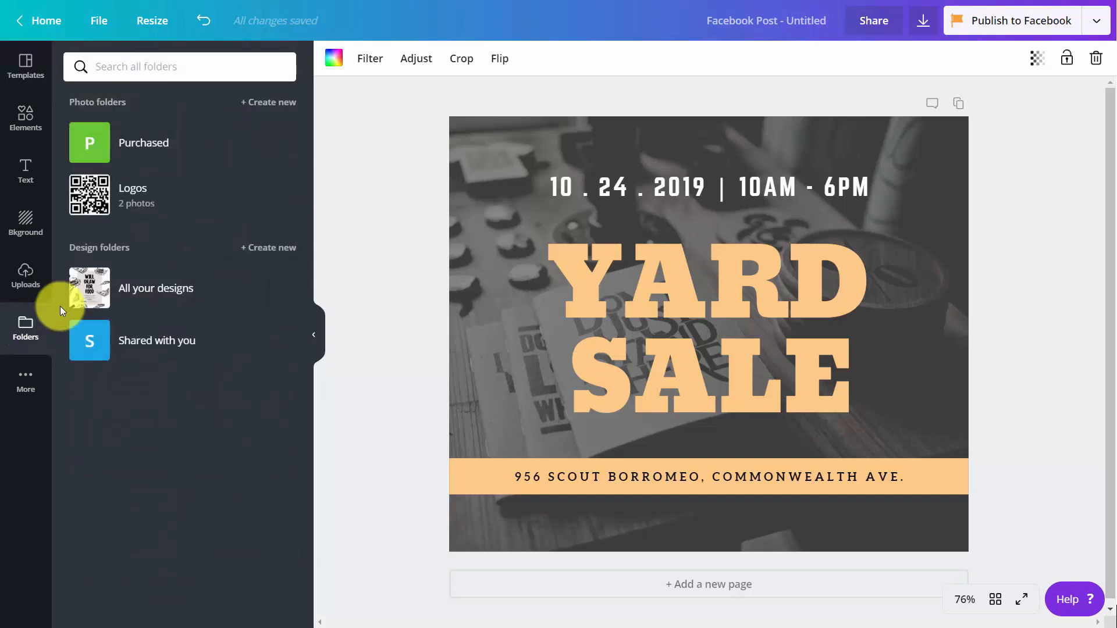
click(97, 201)
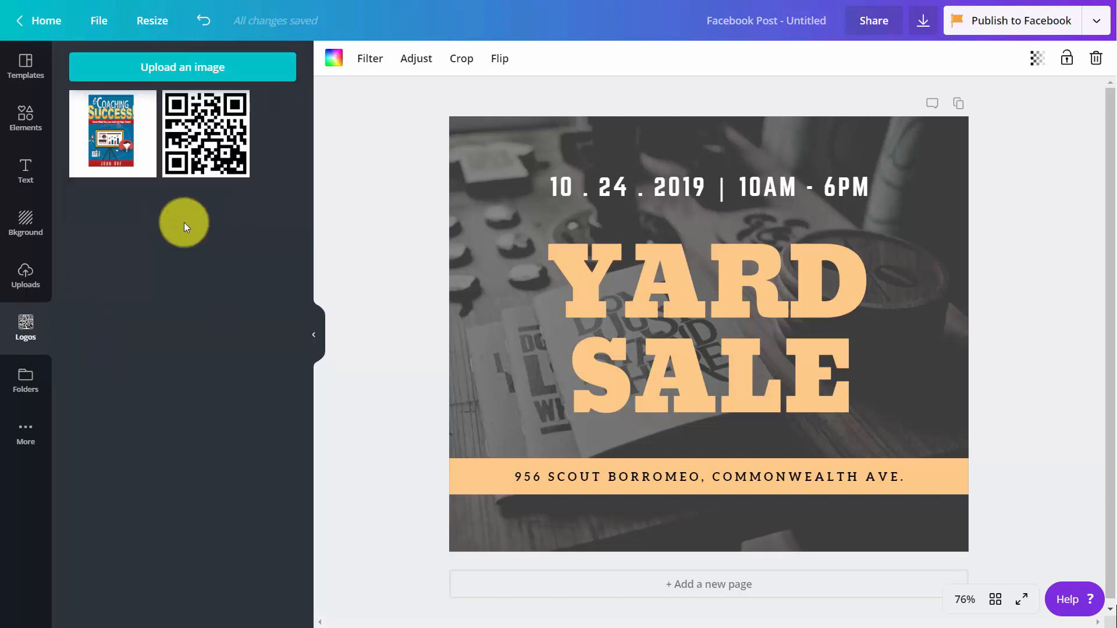
click(209, 144)
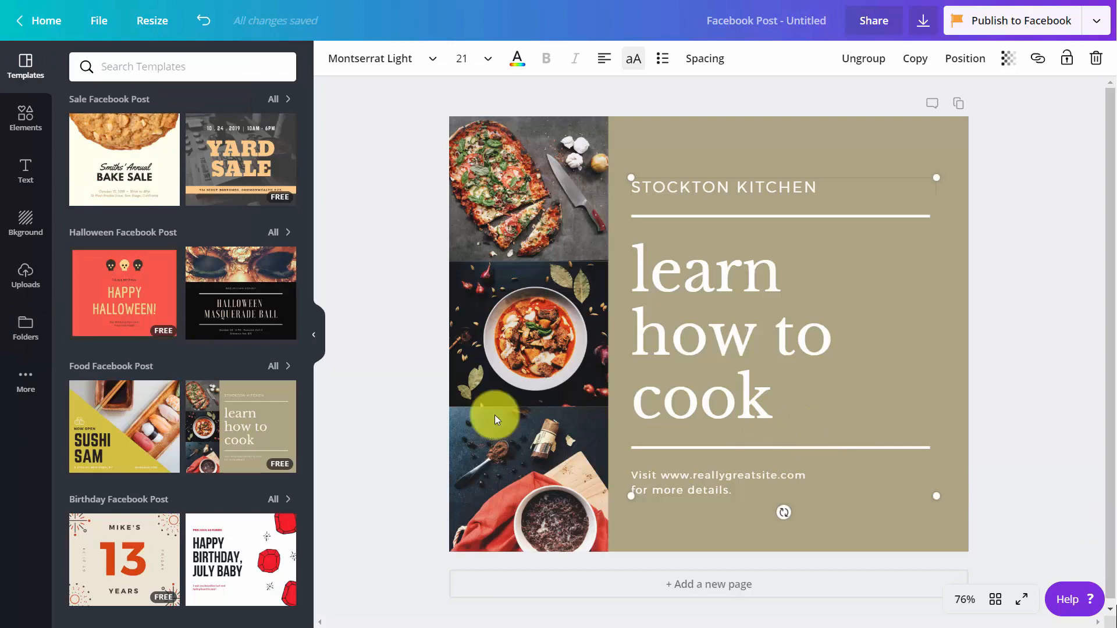
Open the font list for the design's text.
click(430, 58)
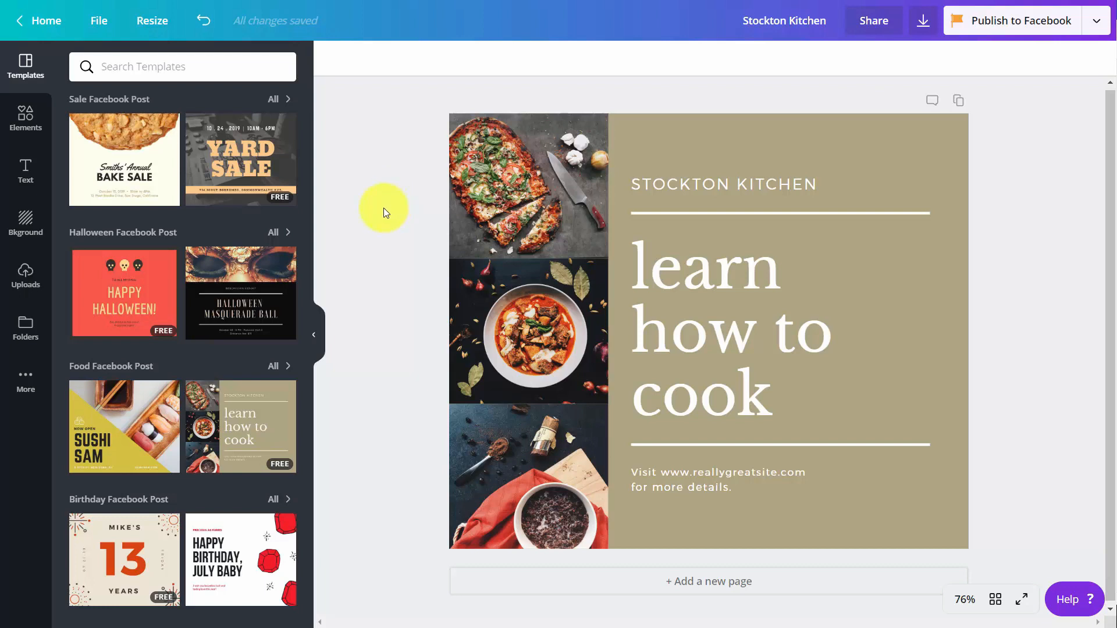
Switch the download file type to Animation (MP4/GIF).
click(920, 23)
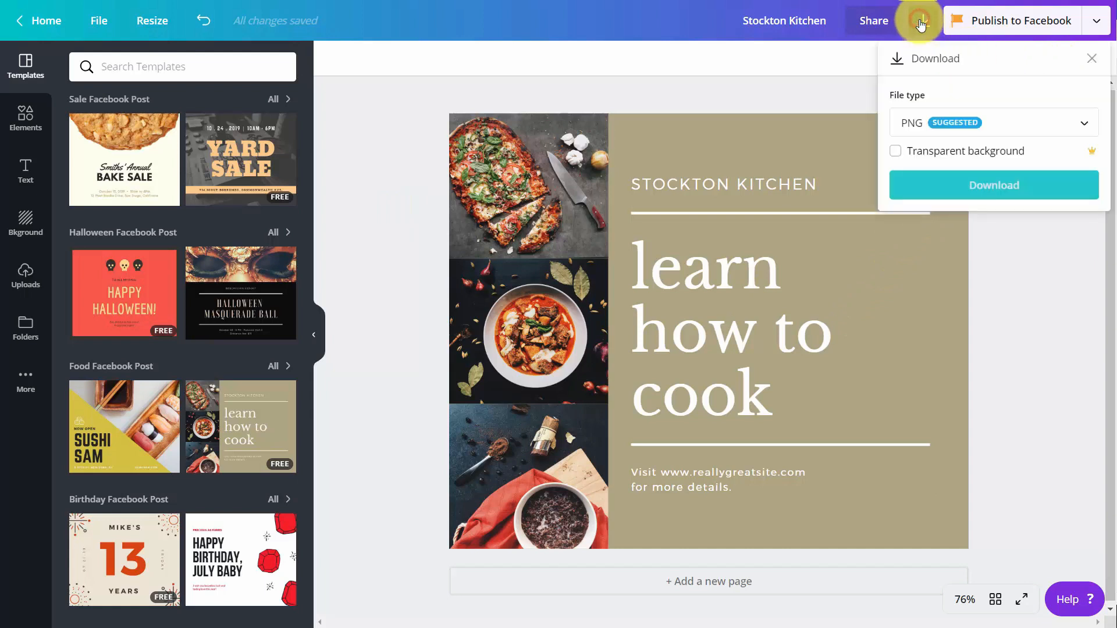
click(1037, 134)
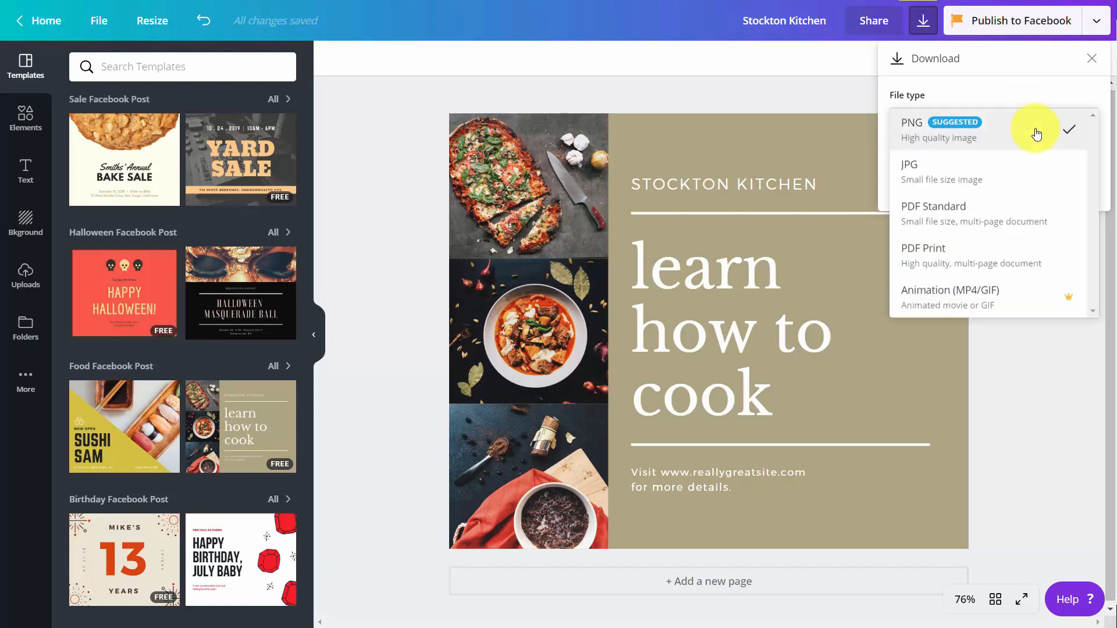
click(967, 299)
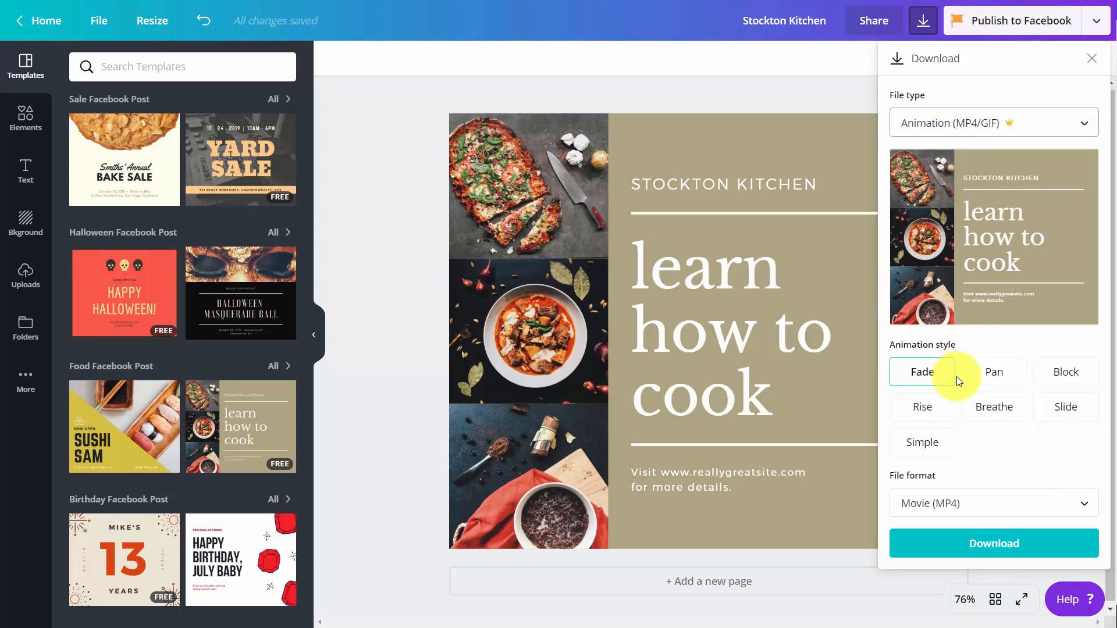
Preview the animation styles, settle on Breathe, and set the file format to Animated GIF.
click(998, 379)
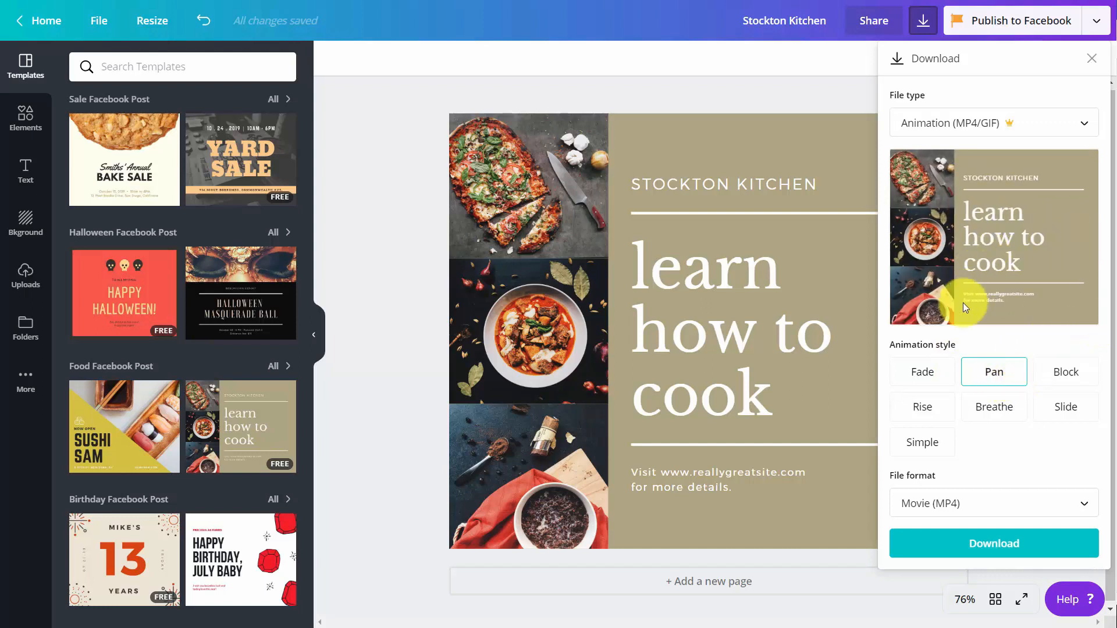
click(1059, 378)
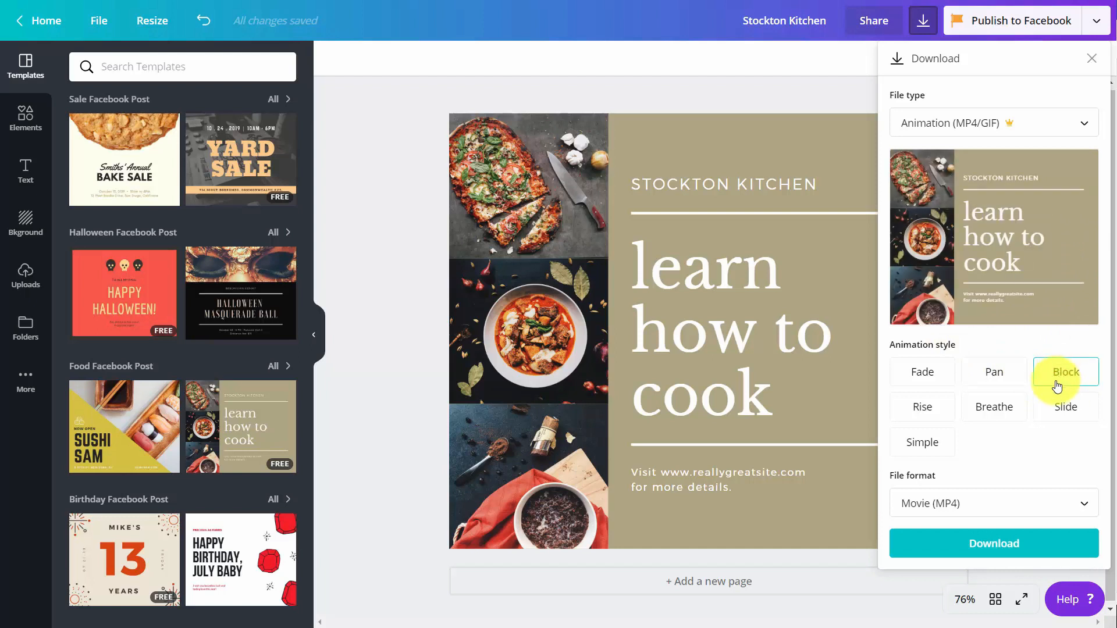
click(938, 410)
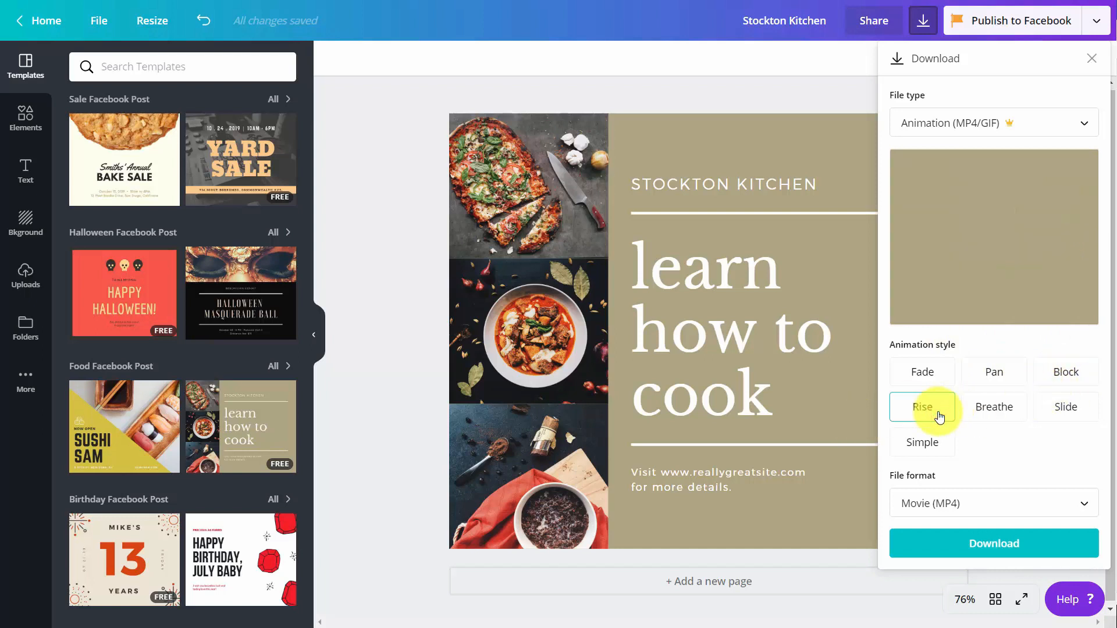
click(968, 414)
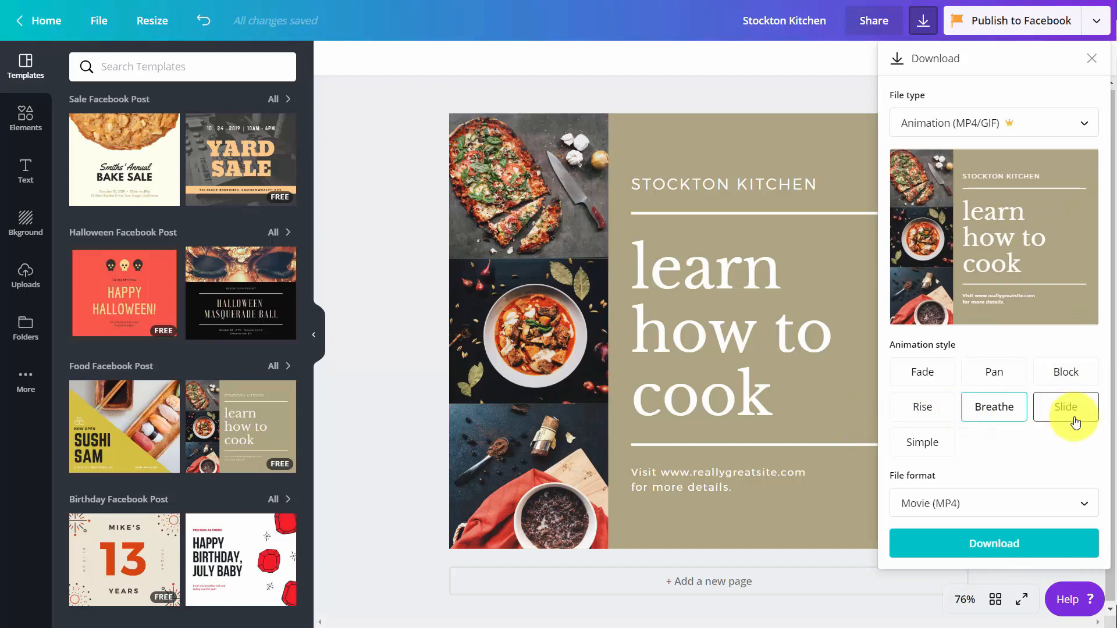
click(1076, 420)
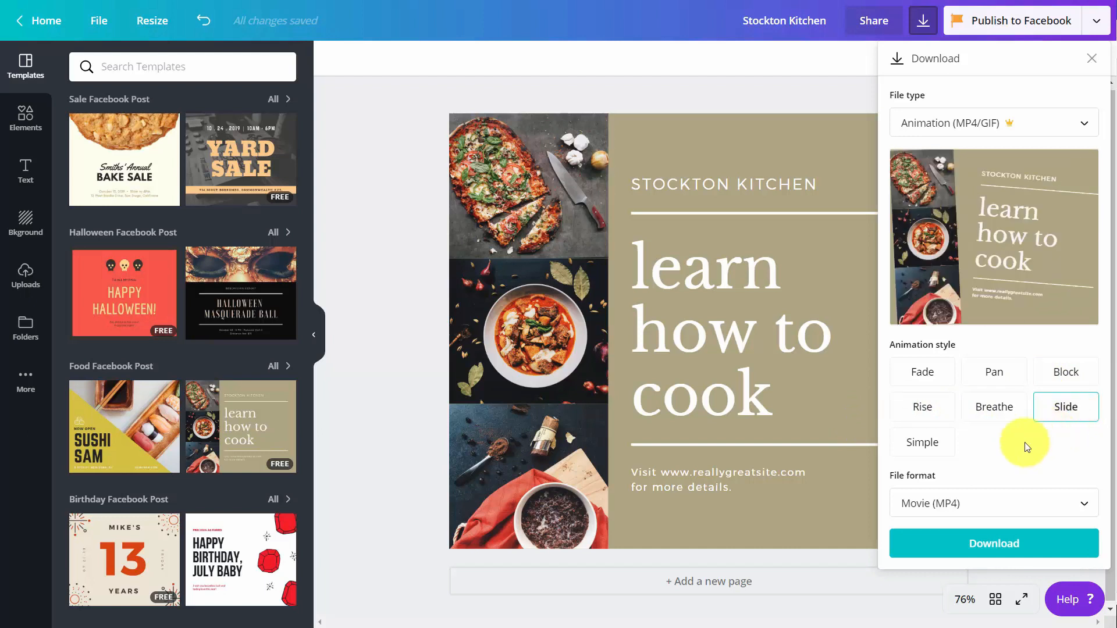
click(926, 447)
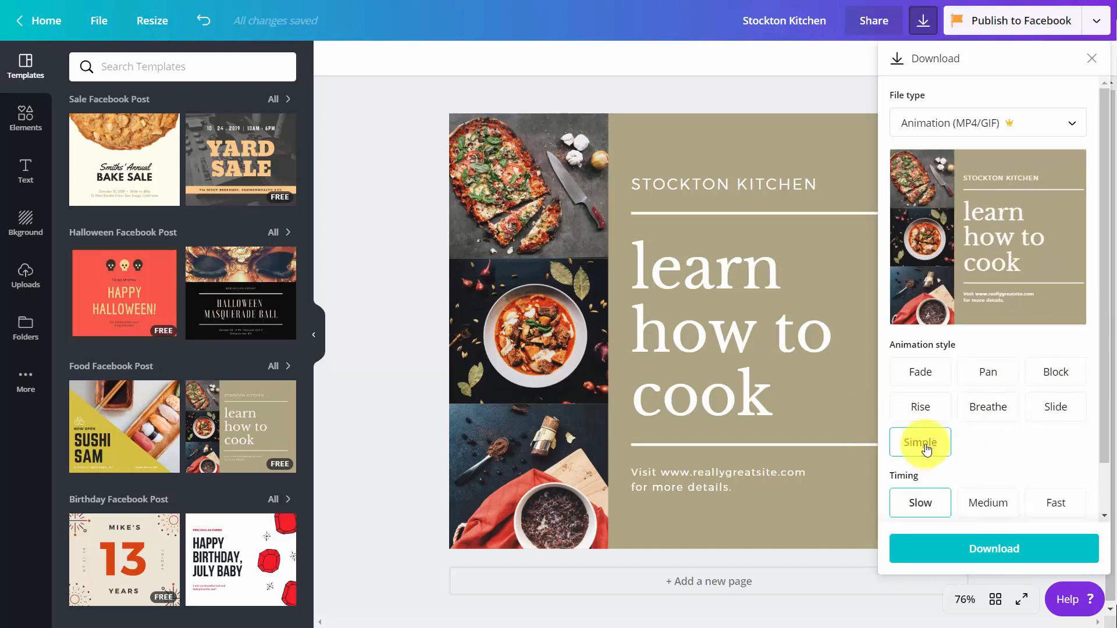
click(987, 408)
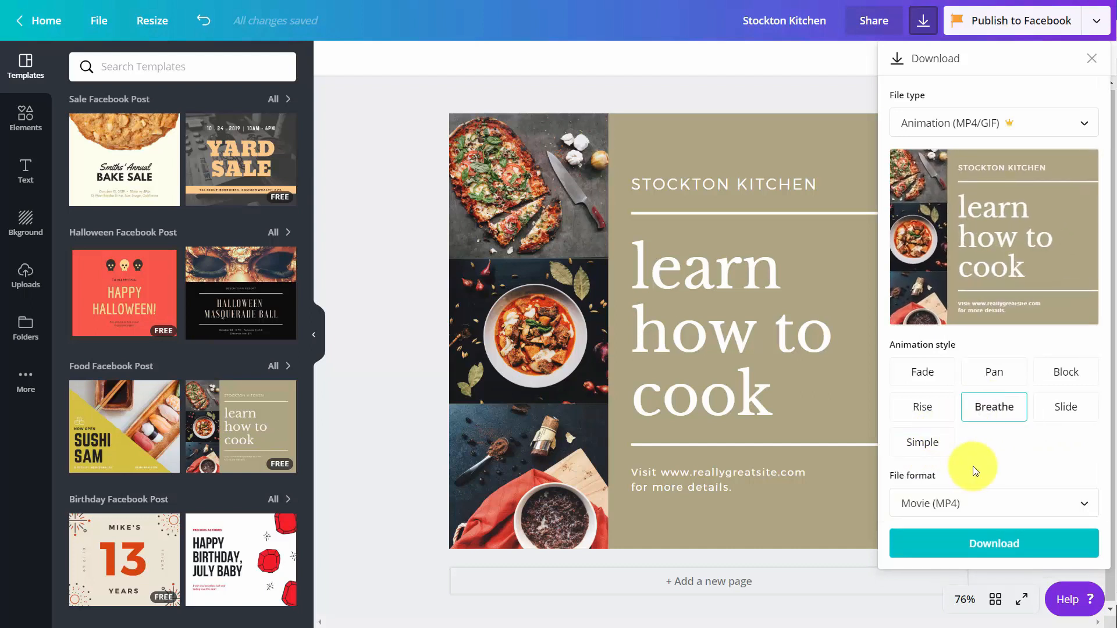
click(1014, 506)
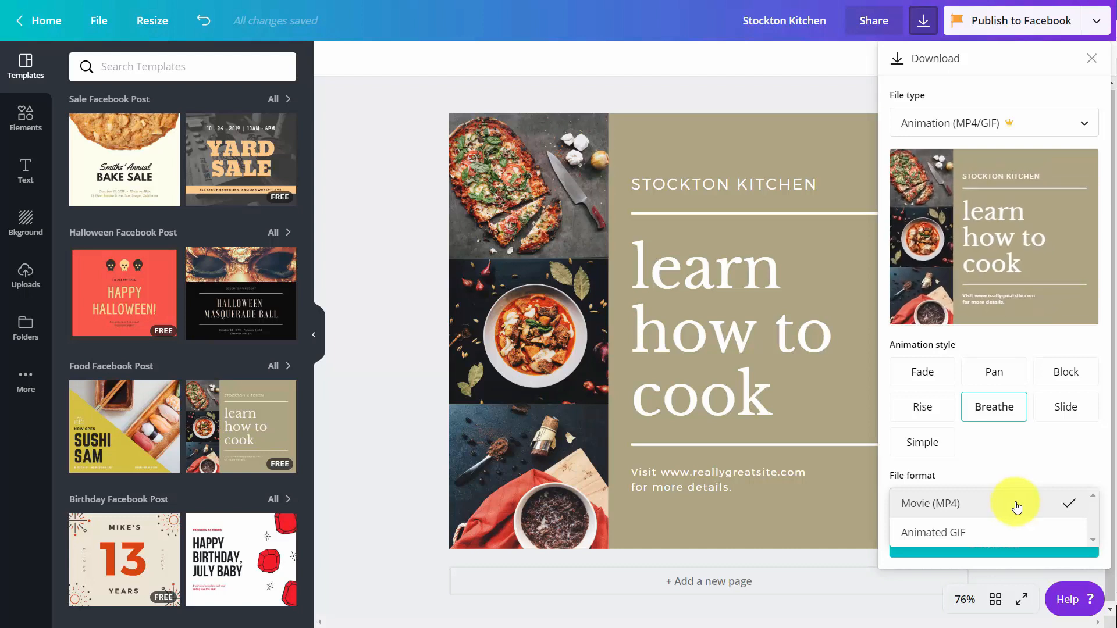
click(959, 526)
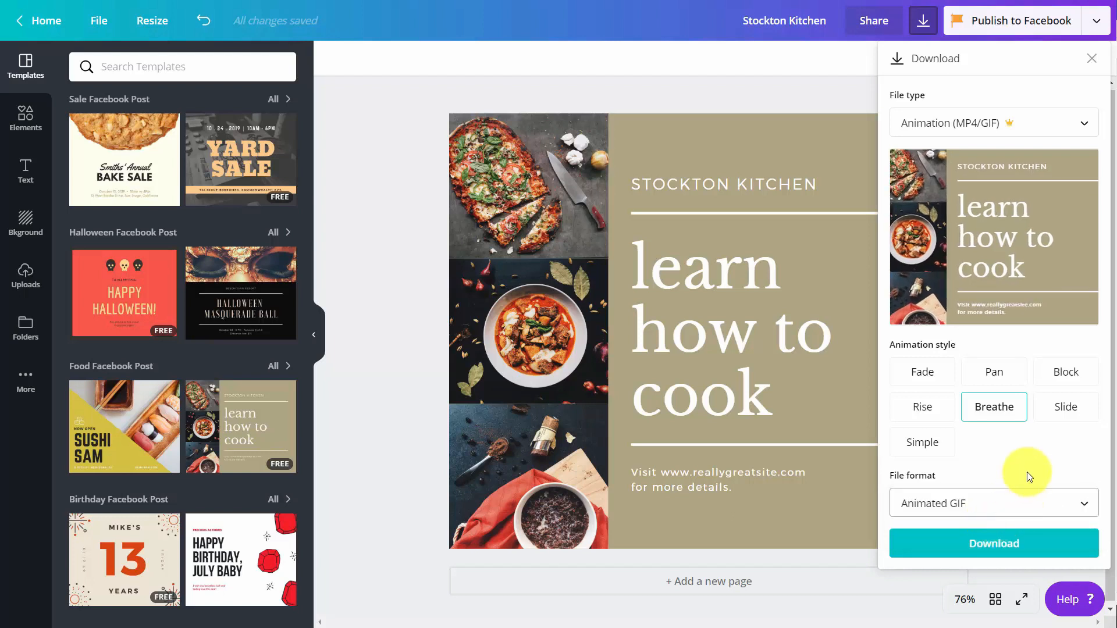
Save the animation as animation.gif in 'images downloaded' and open the downloaded file.
click(996, 546)
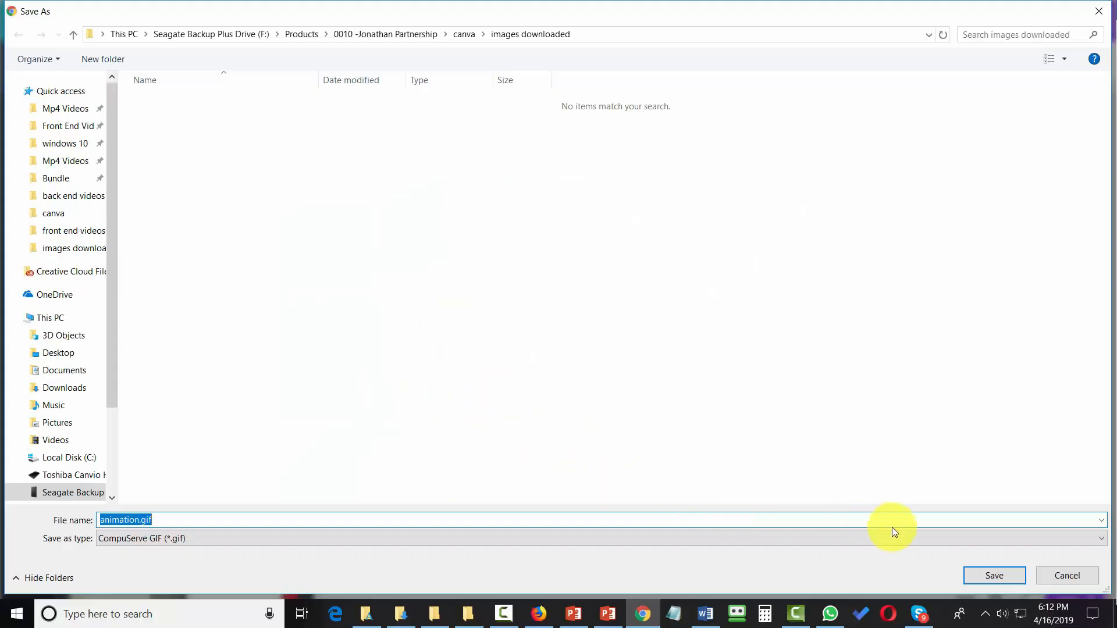
click(994, 575)
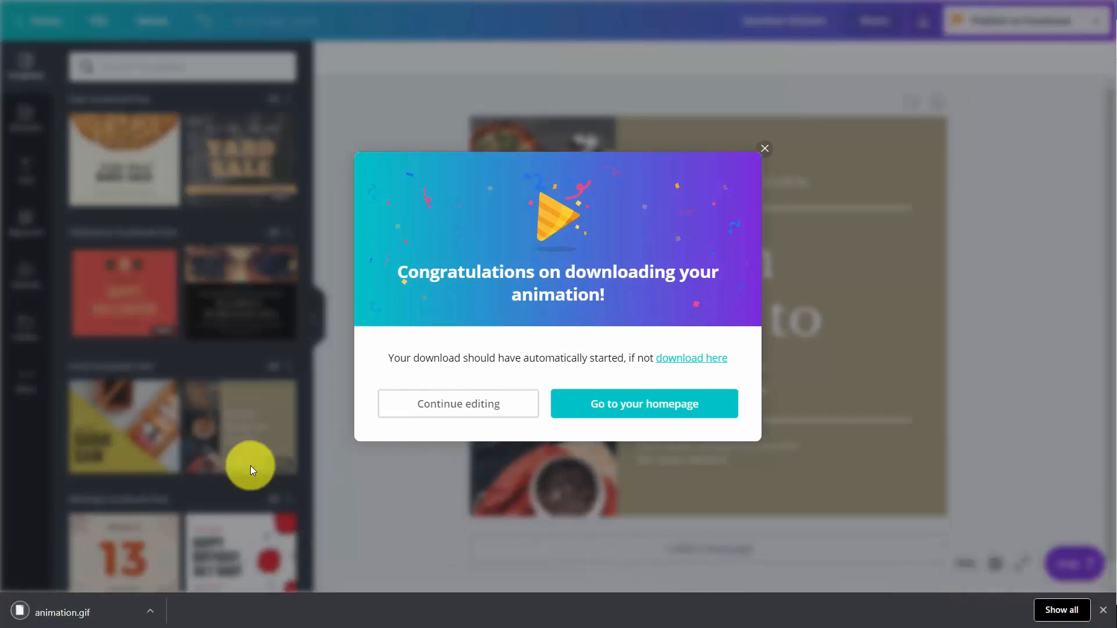
click(70, 613)
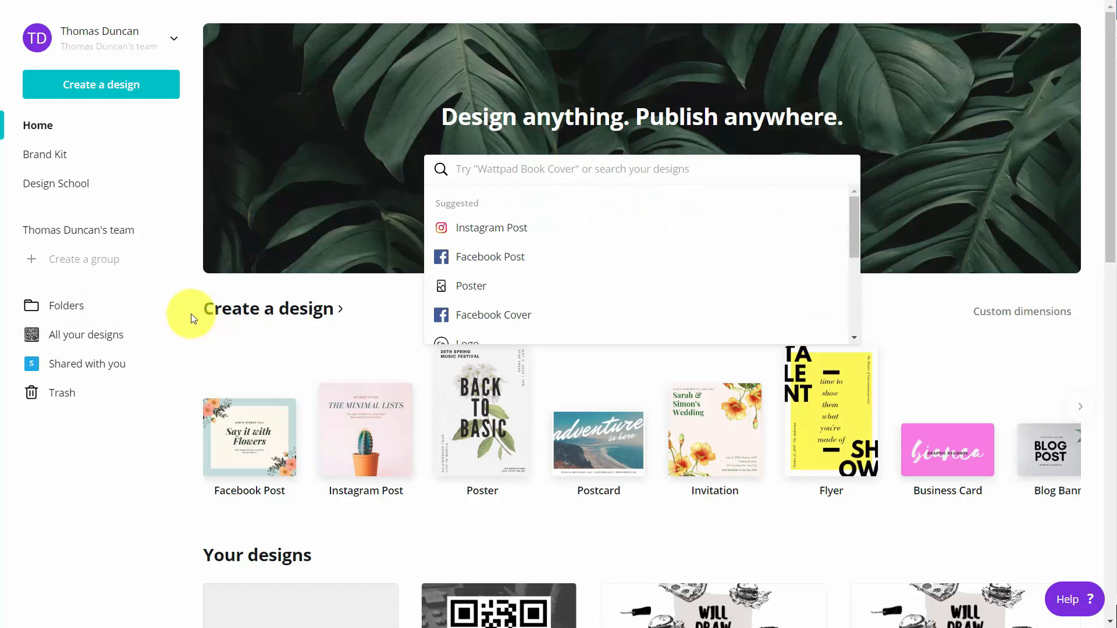
Go to Create a design from the Canva homepage sidebar.
click(94, 89)
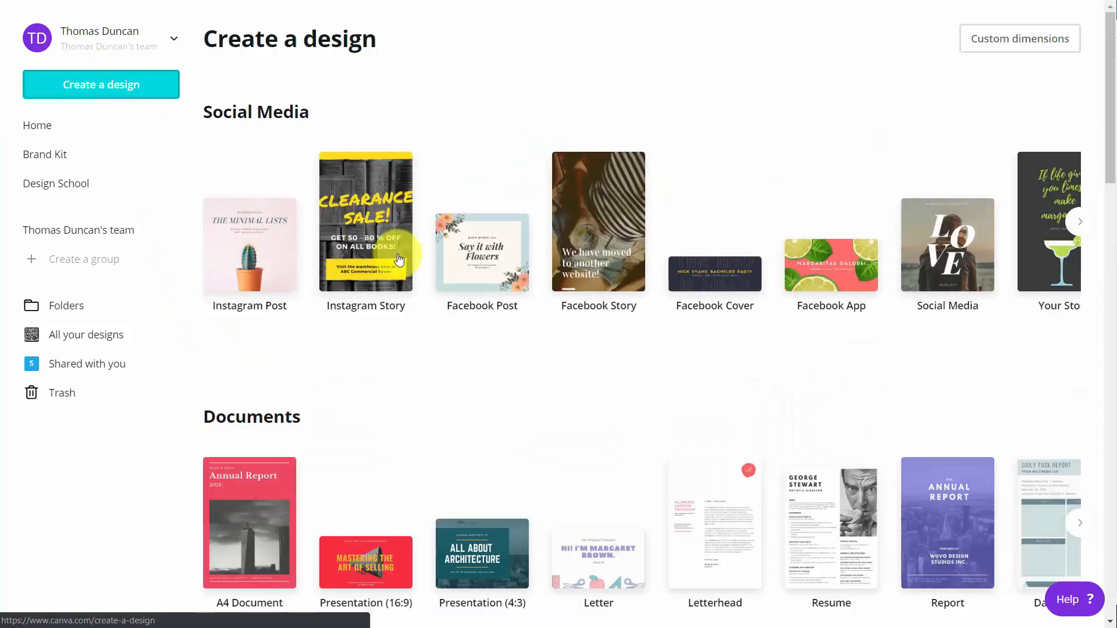
Start a blank Facebook Post and list free 'laptop' photos in the Elements Photos library.
click(459, 260)
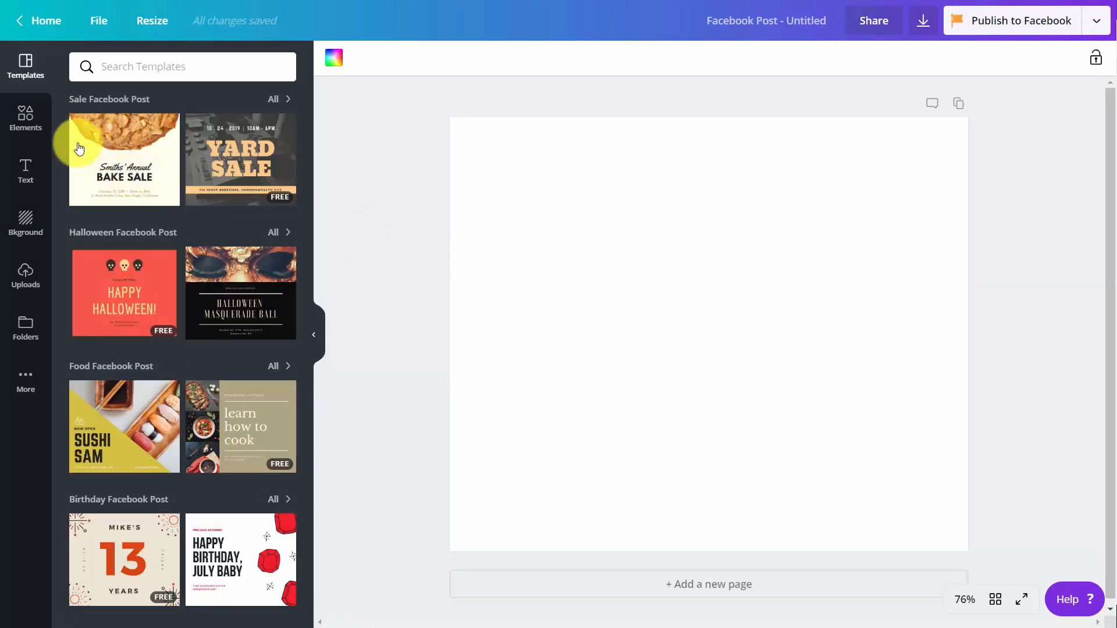
click(18, 121)
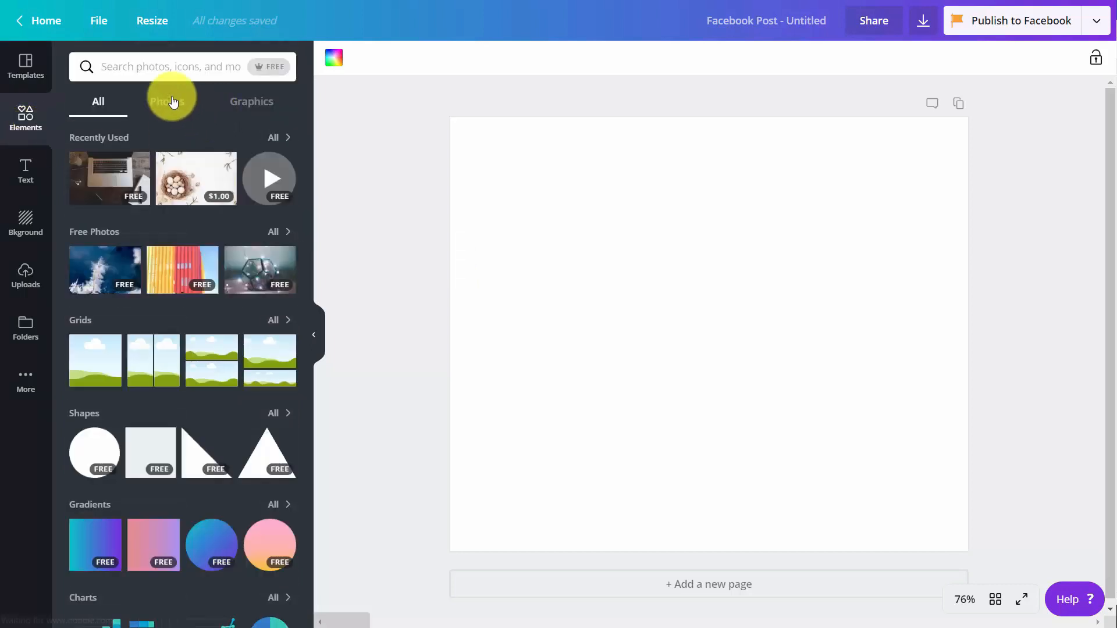
click(169, 108)
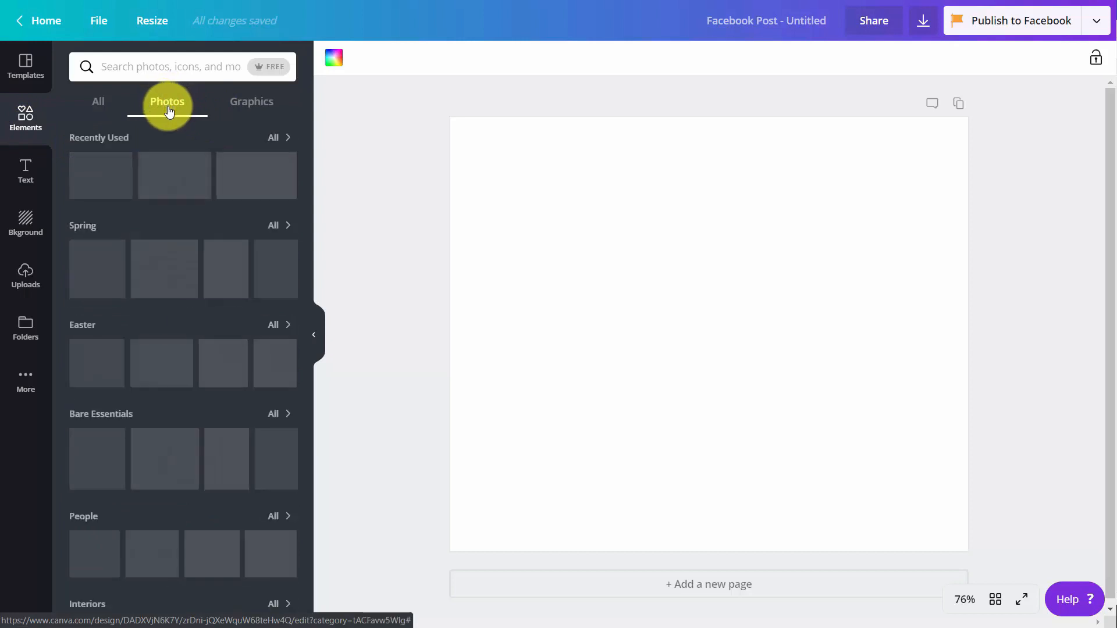
click(261, 68)
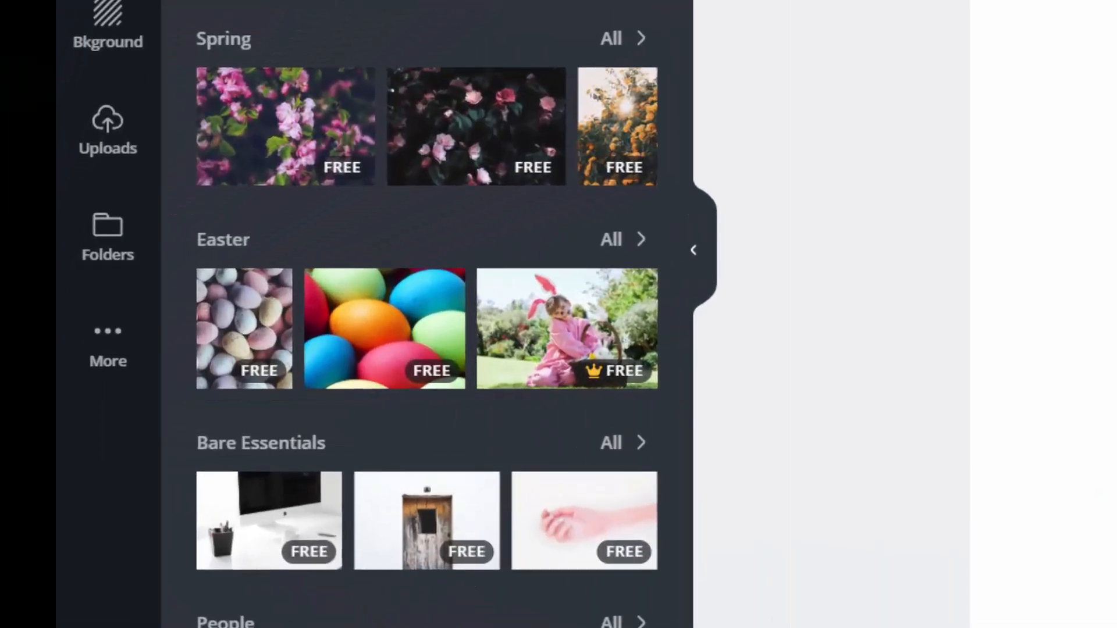
mouse_move(607, 376)
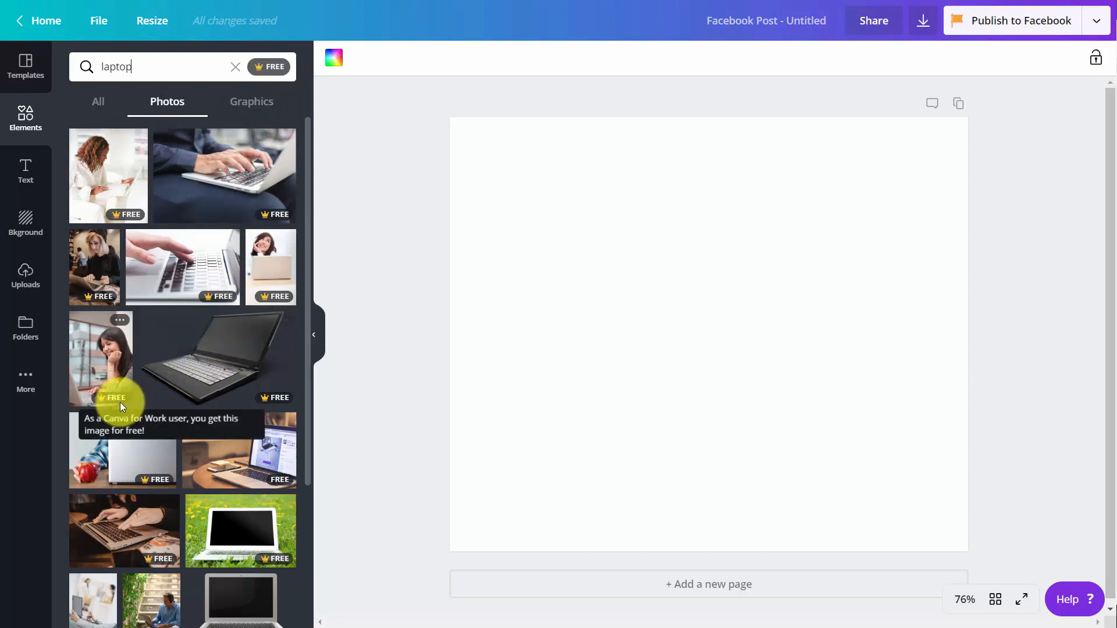
Add the black laptop photo with the Festive filter and a bluish tint of 45.
click(264, 407)
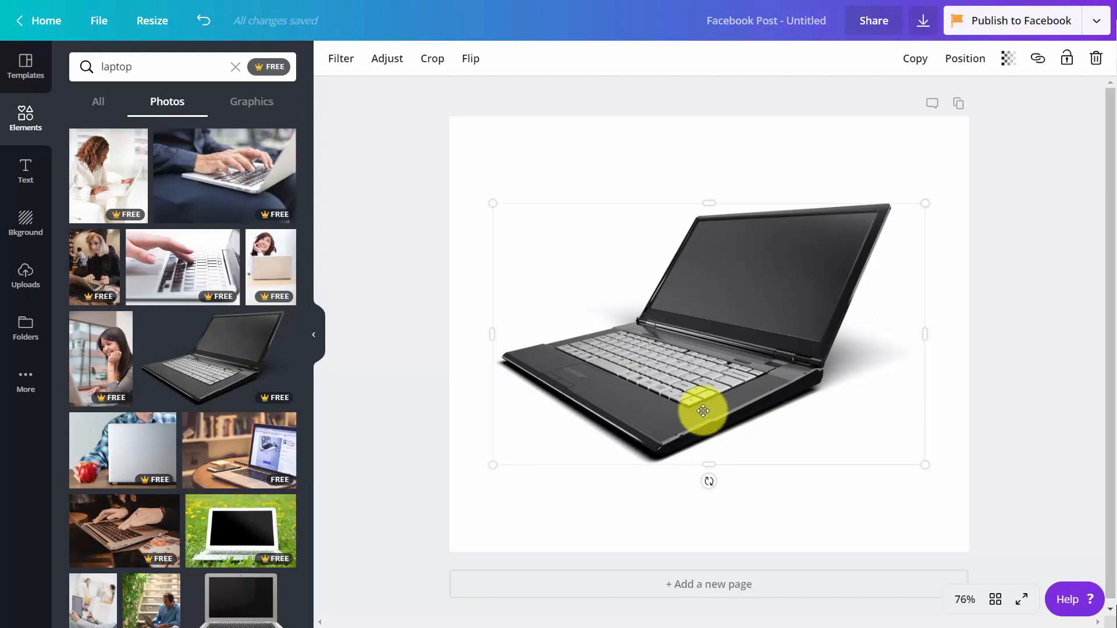
click(343, 67)
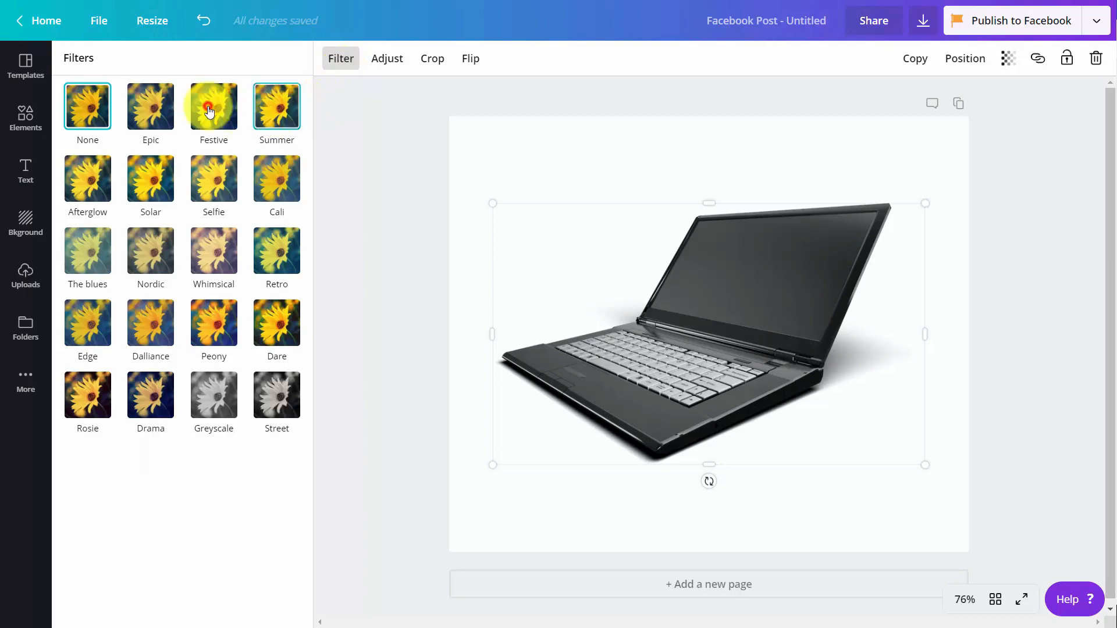
click(213, 107)
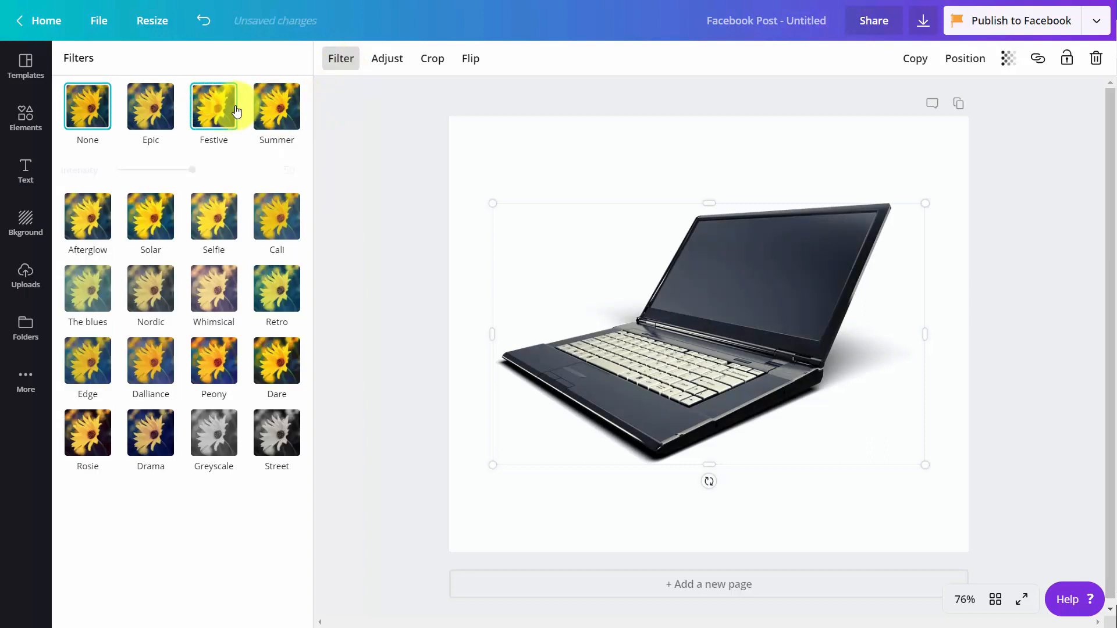
click(383, 56)
drag(194, 180, 226, 181)
Flip the laptop photo horizontally, leaving the crop unchanged, and deselect it.
click(433, 57)
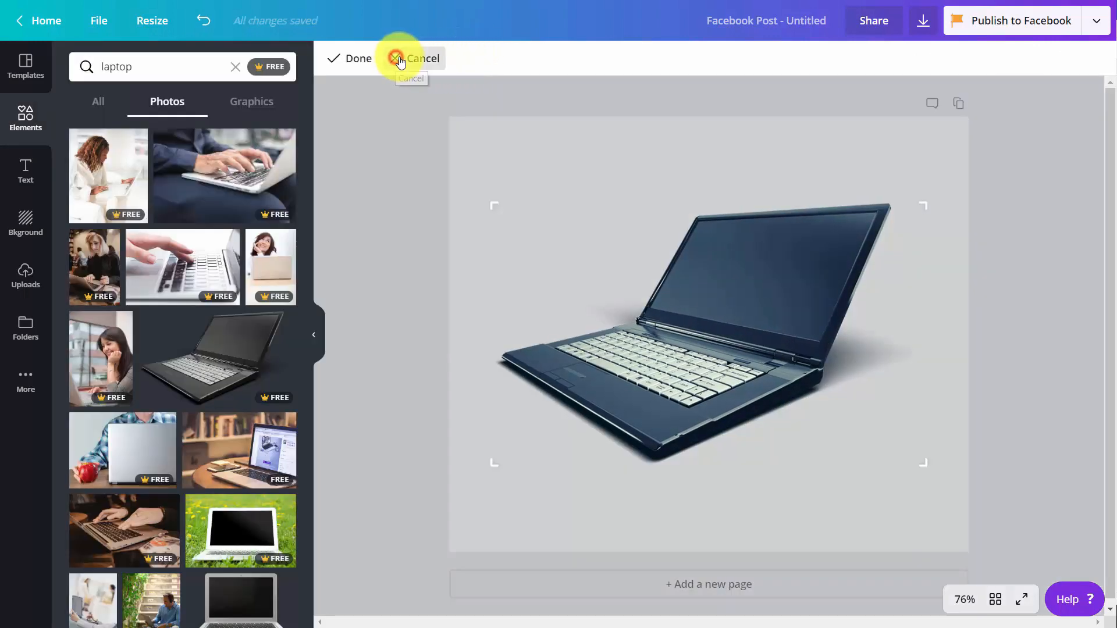
click(398, 57)
click(484, 60)
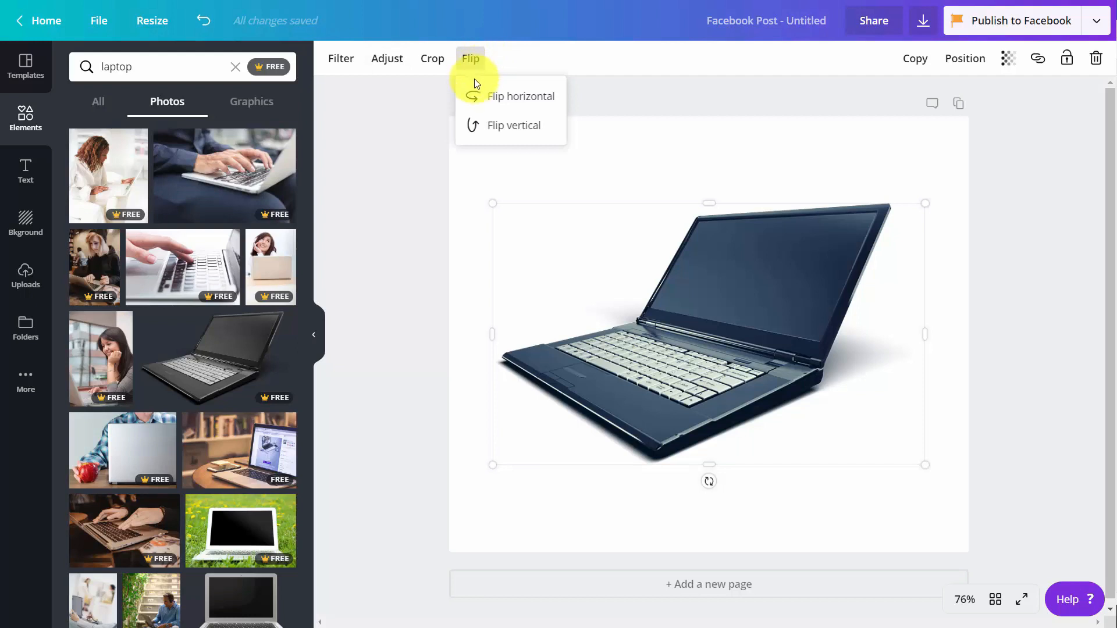
click(481, 99)
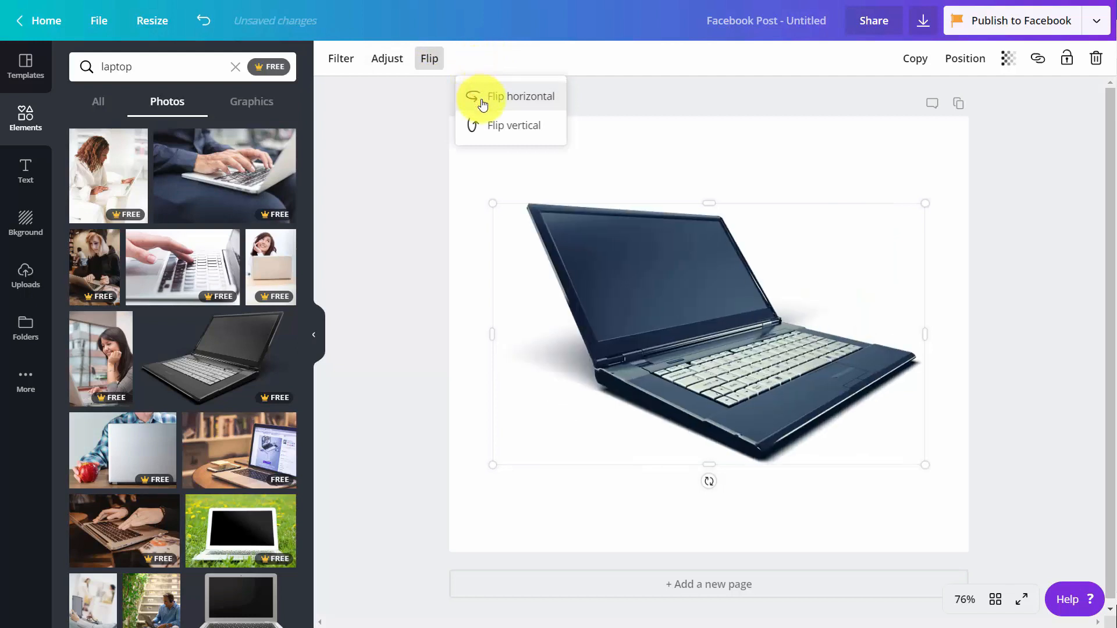
key(Escape)
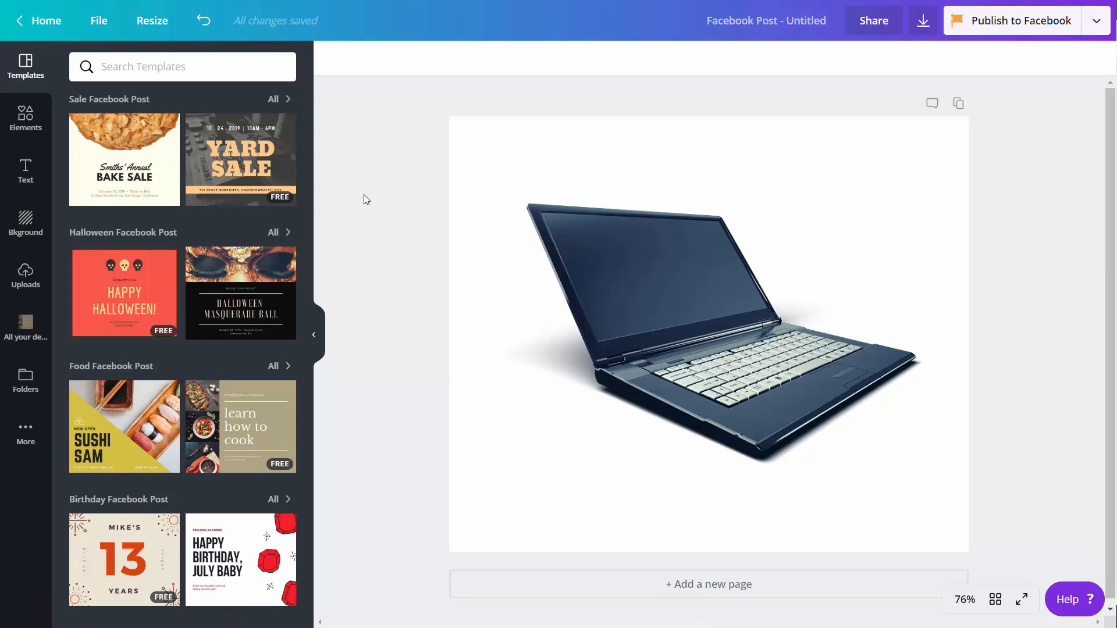
Create and share a 'Laptops and Computers' design folder with Can edit access for the team.
click(25, 381)
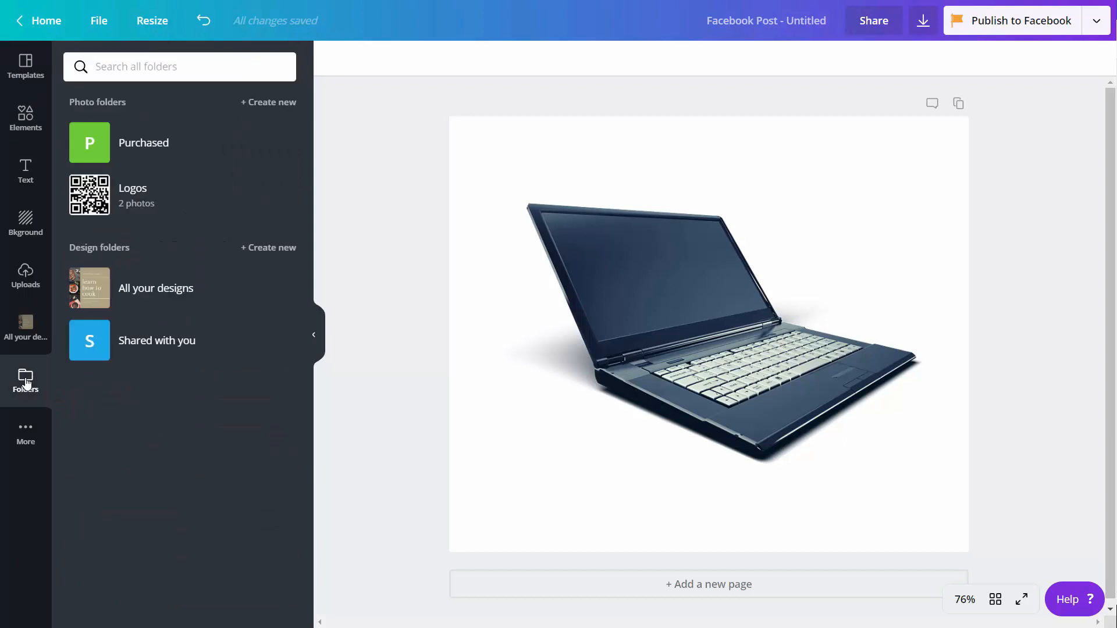
click(262, 249)
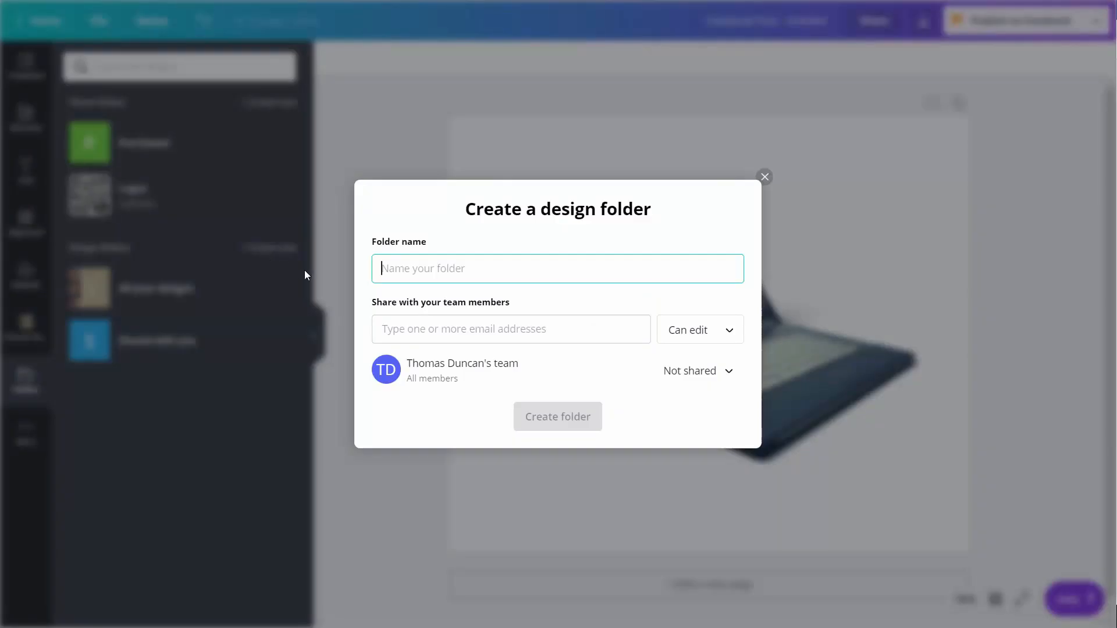
text(Laptops and Computers)
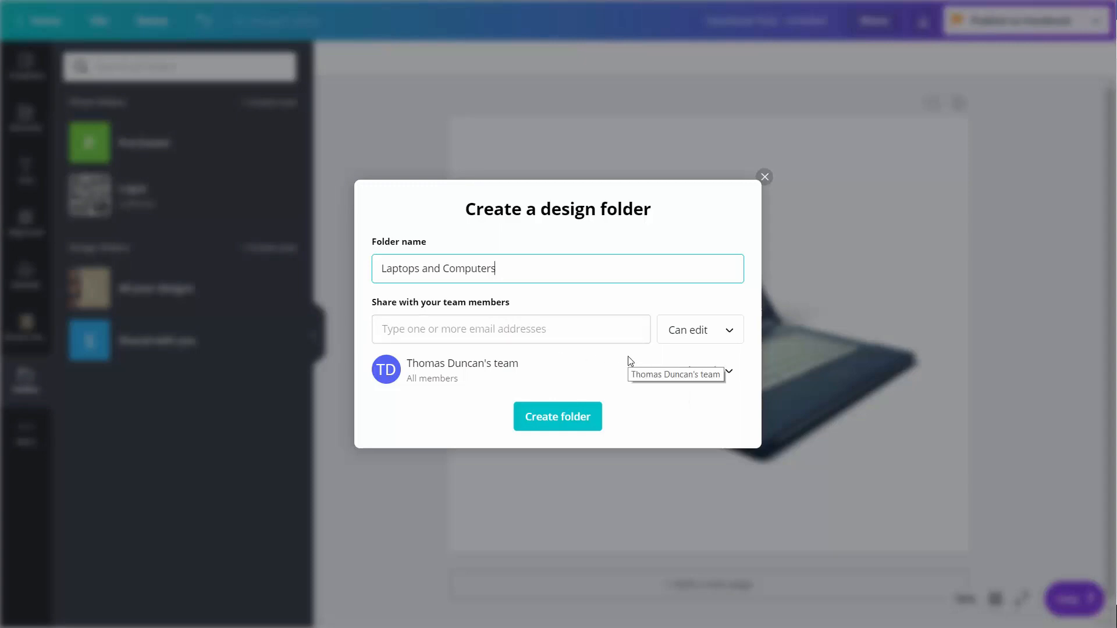
click(627, 389)
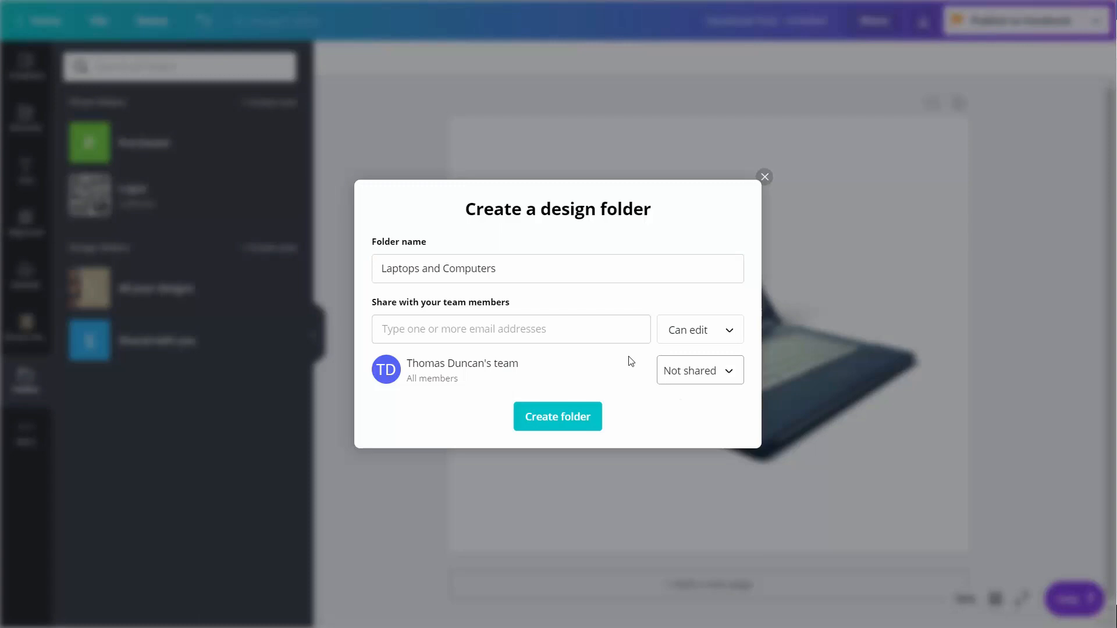
click(725, 375)
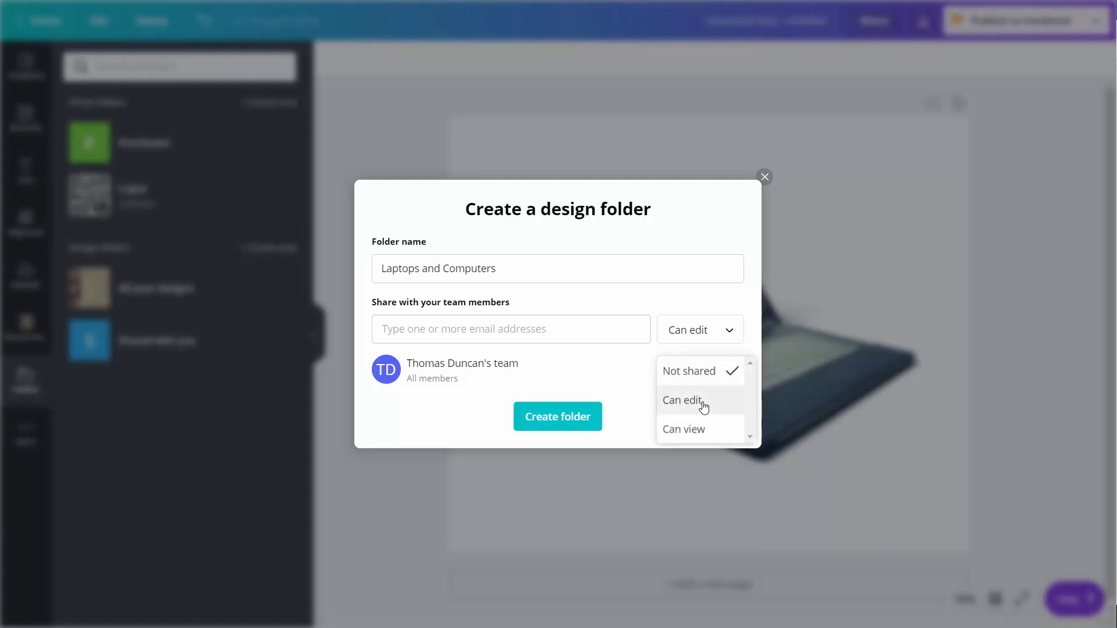
click(702, 404)
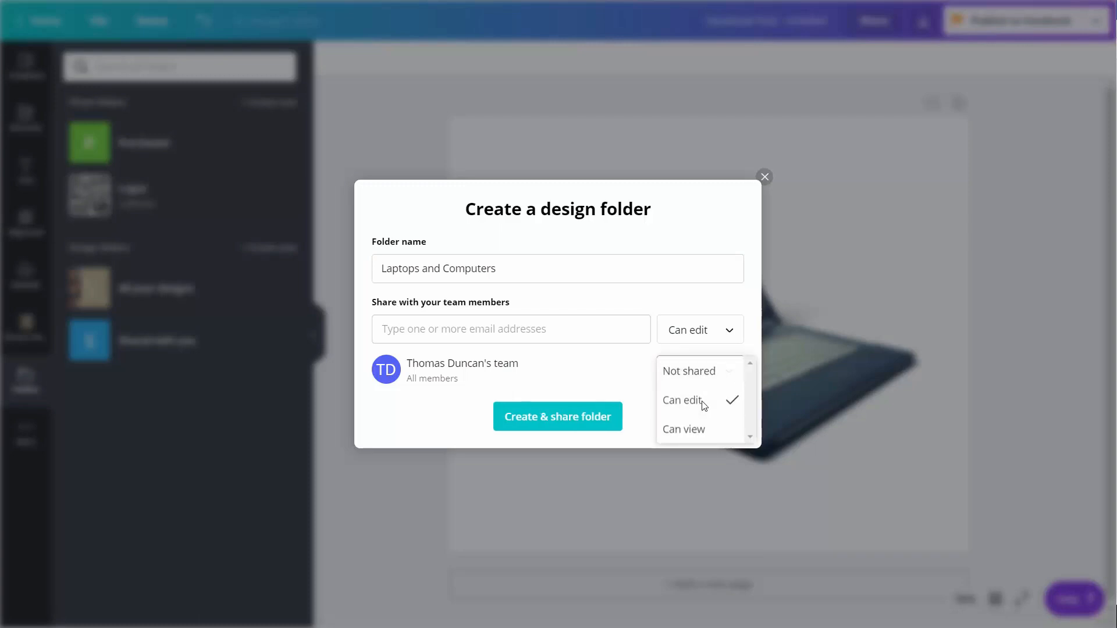
click(559, 424)
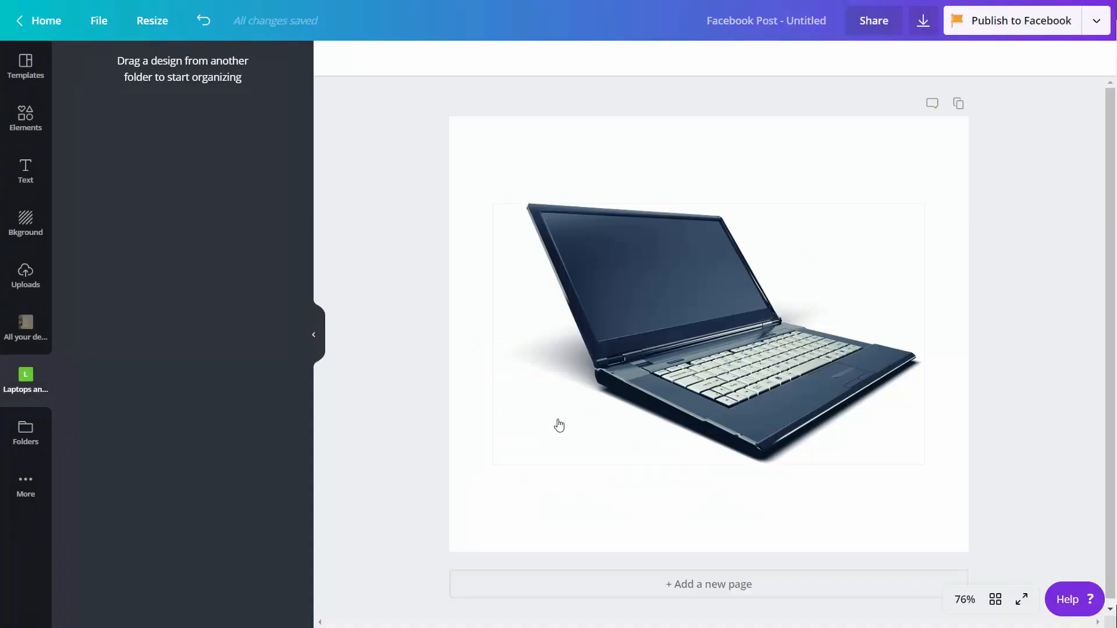
Rename the design to 'Green Computers'.
click(815, 22)
key(BackSpace)
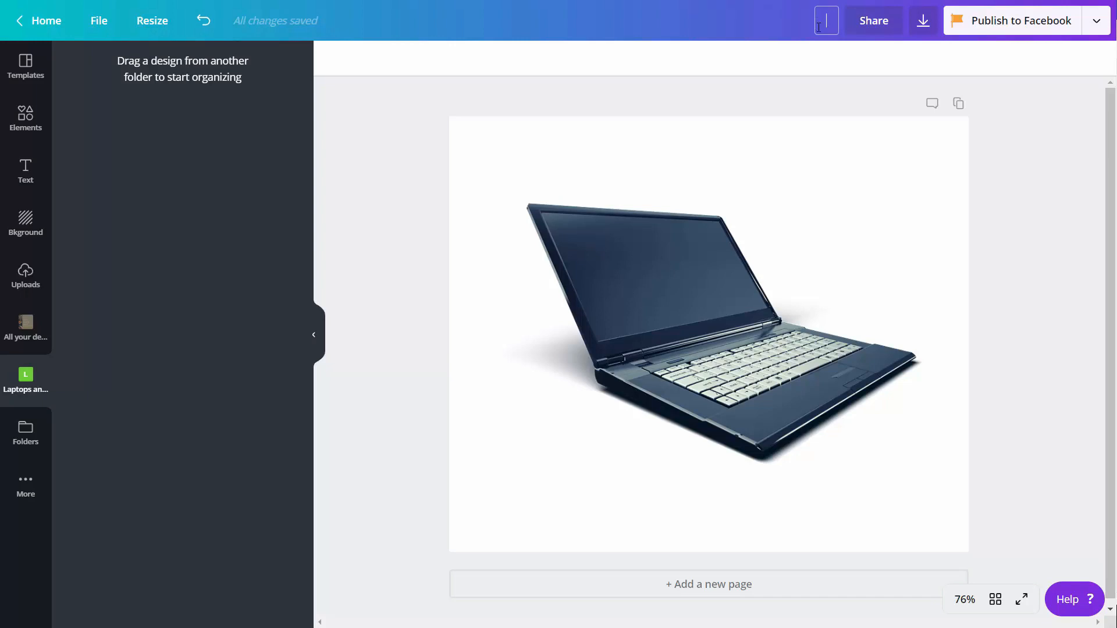
text(Green Computers)
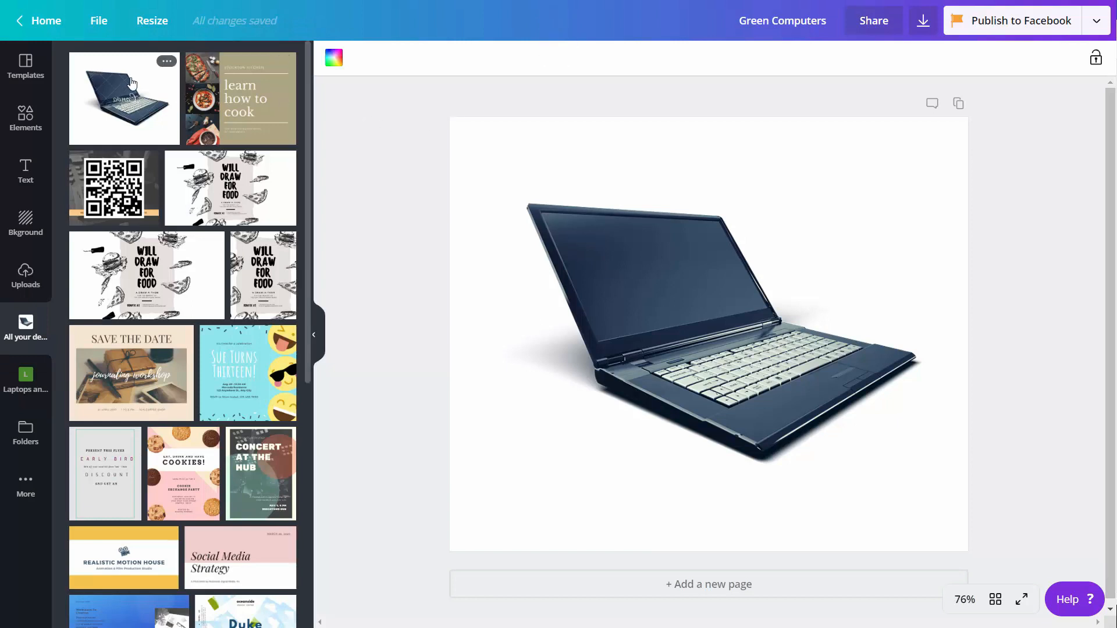
Move the design into the Laptops and Computers folder, open it, and switch to Gmail.
drag(129, 123, 16, 376)
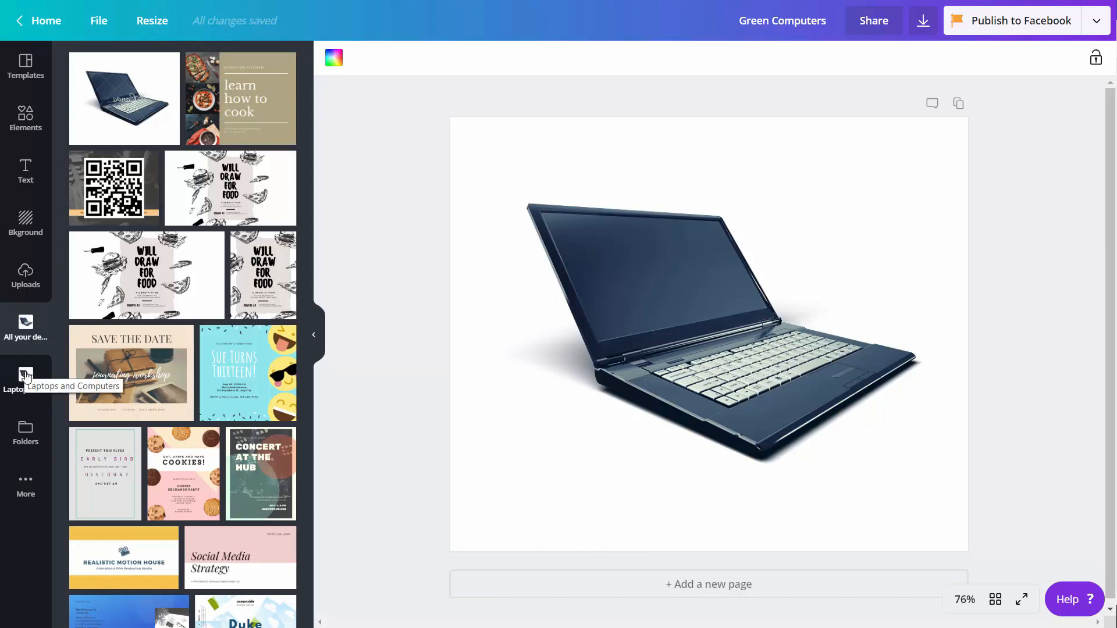
click(25, 372)
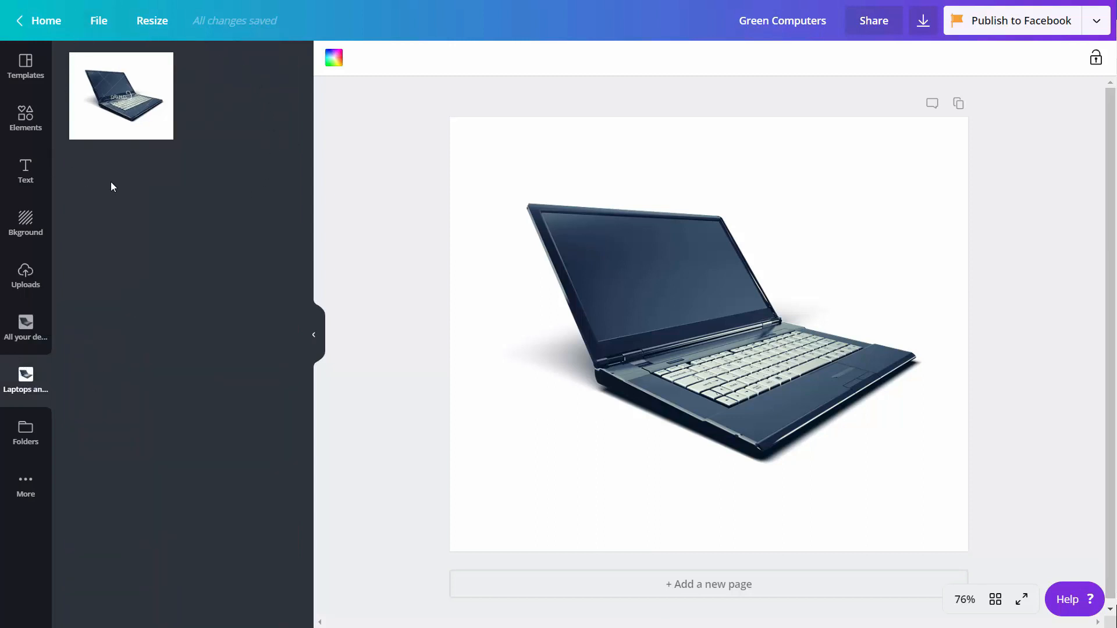
key(alt+Tab)
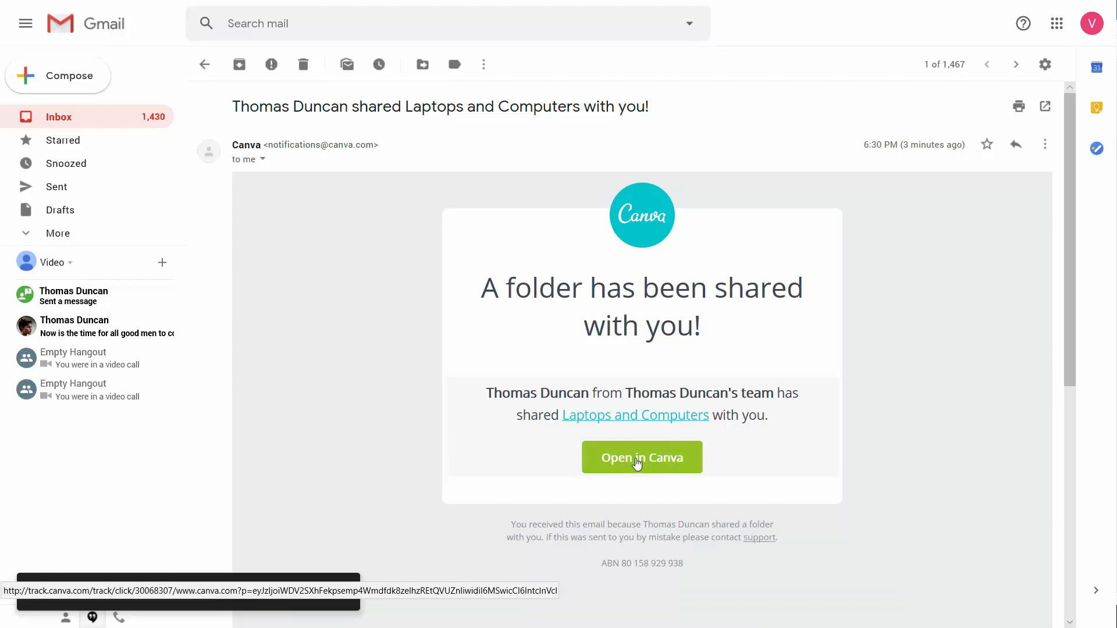
Open the Laptops and Computers folder in Canva from the share email.
click(637, 462)
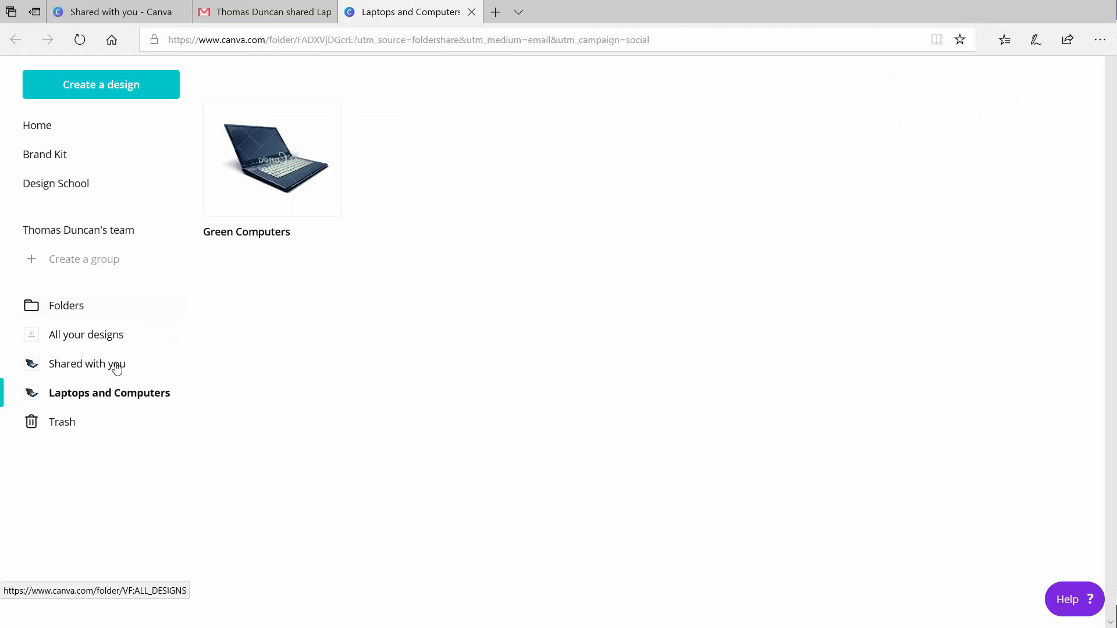
Open the Folders list from the Canva sidebar.
click(61, 313)
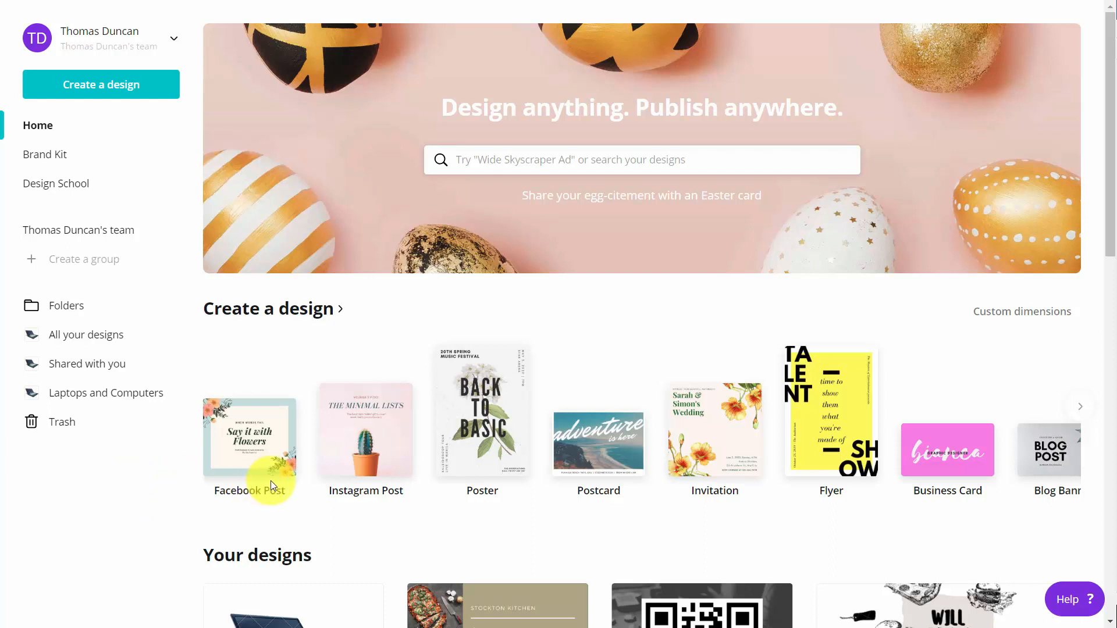
Make a Cyber Monday Super Sale Instagram post, download it as transparent-background PNG, and open it.
click(347, 446)
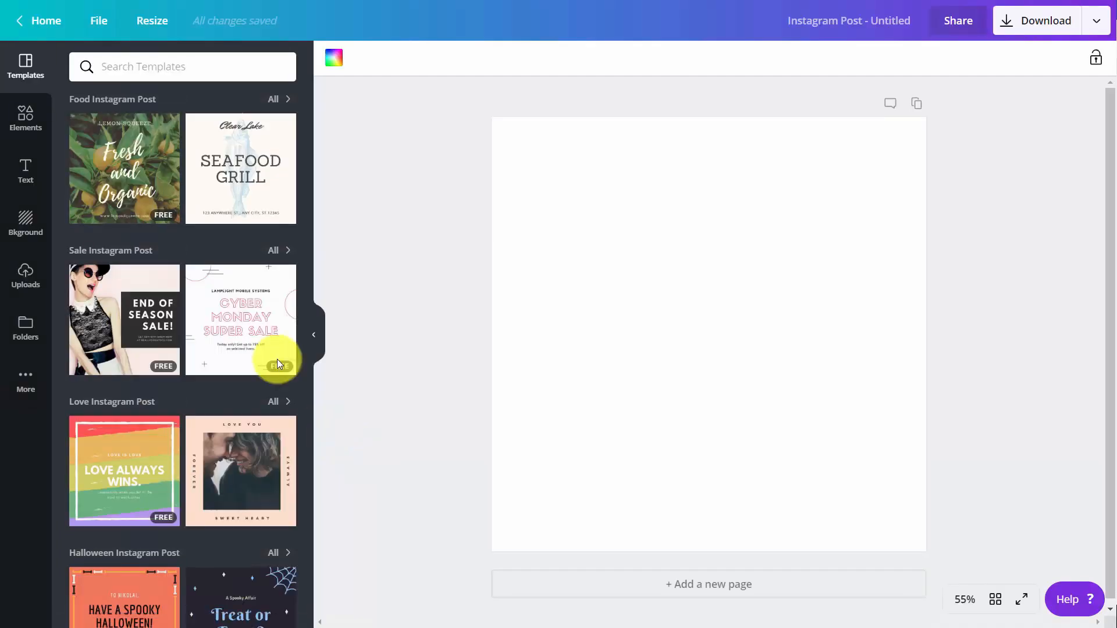
click(259, 344)
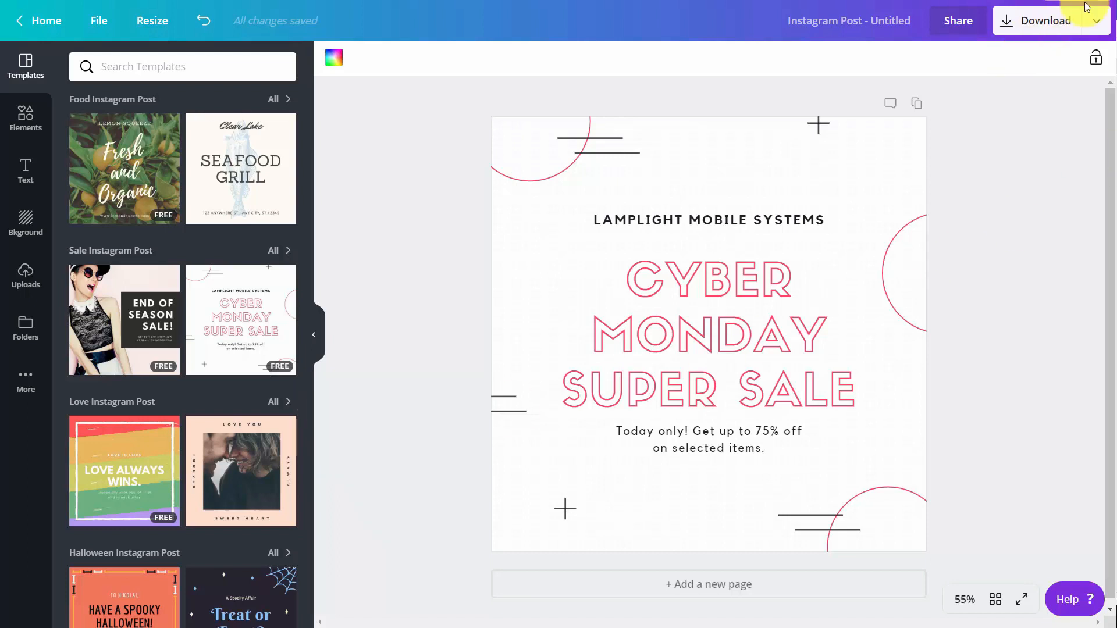
click(1095, 20)
click(969, 99)
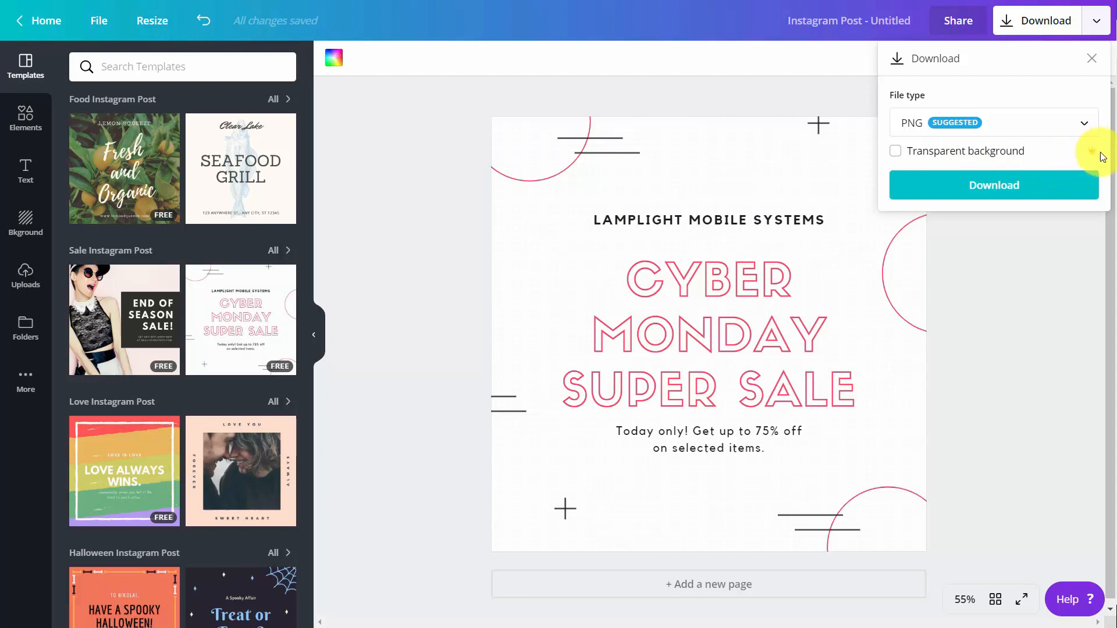
click(896, 151)
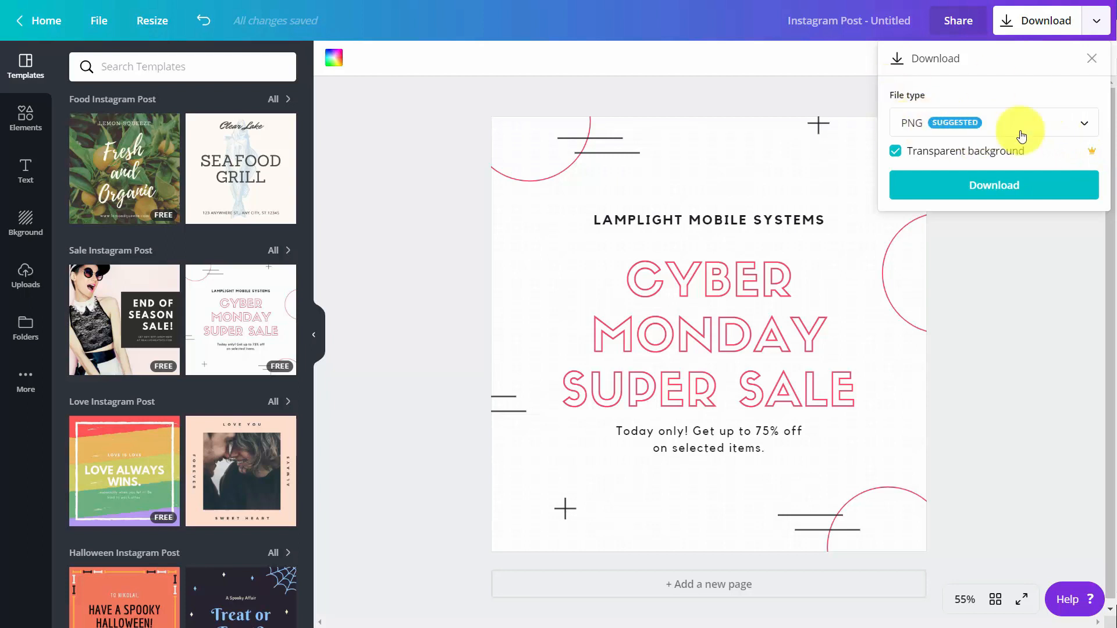
click(994, 186)
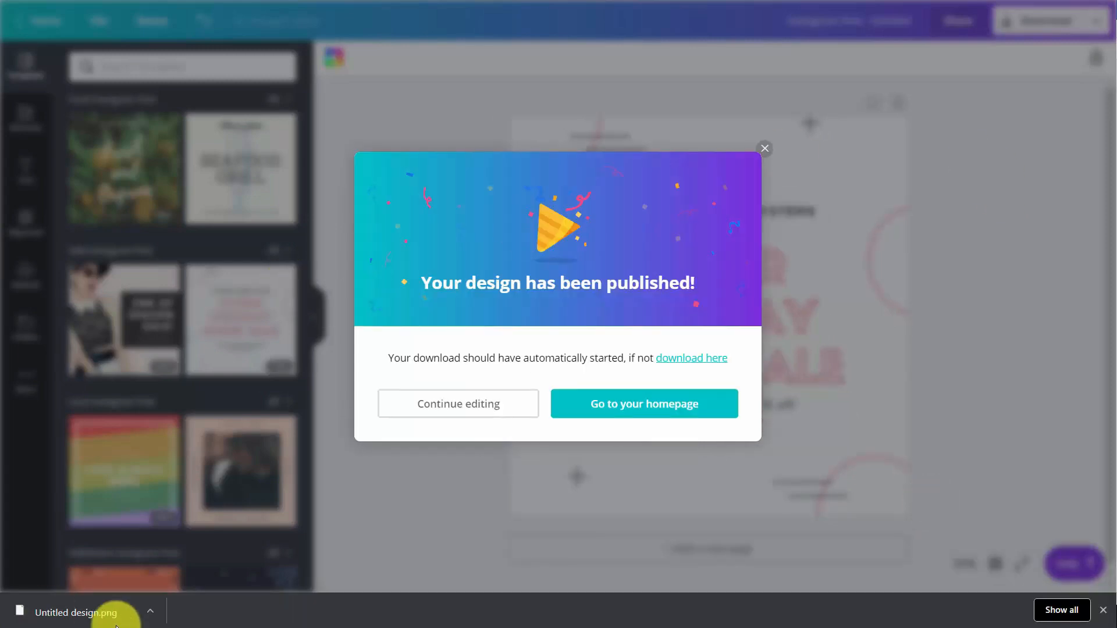
click(66, 618)
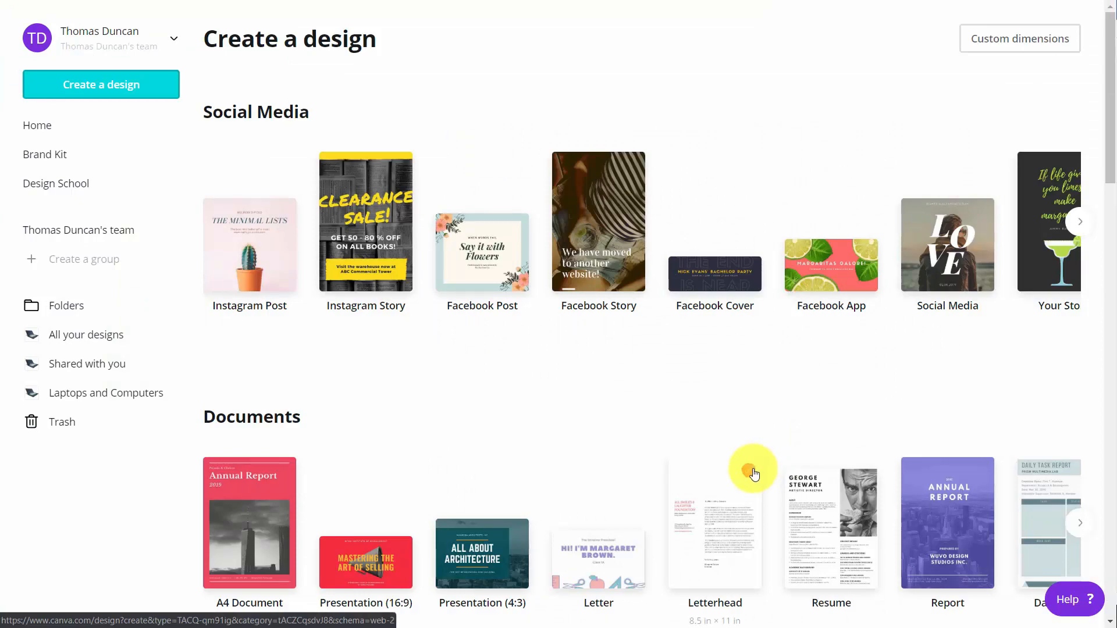
Leave full-screen view and start a blank Presentation (16:9) design.
key(F11)
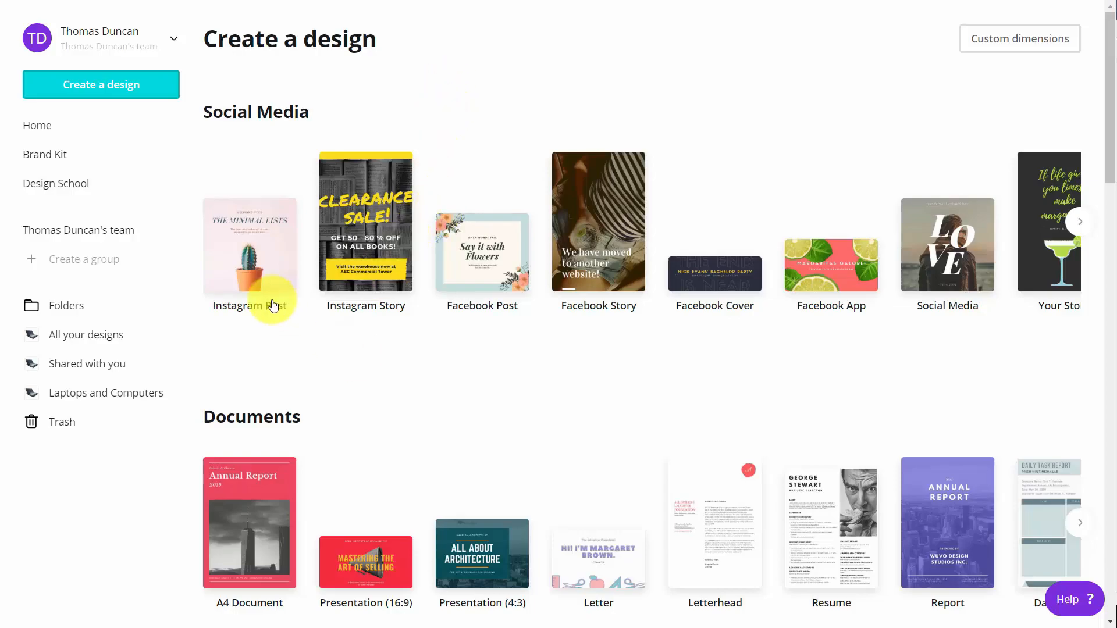
click(360, 561)
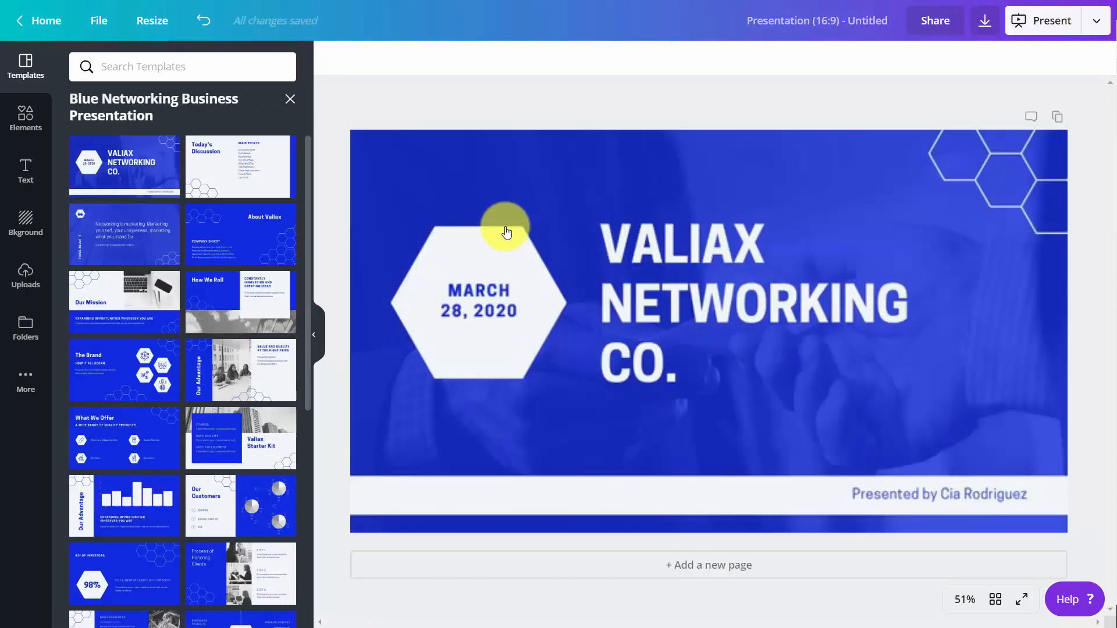
Select all the VALIAX NETWORKING CO. title text and open its font list.
double_click(769, 242)
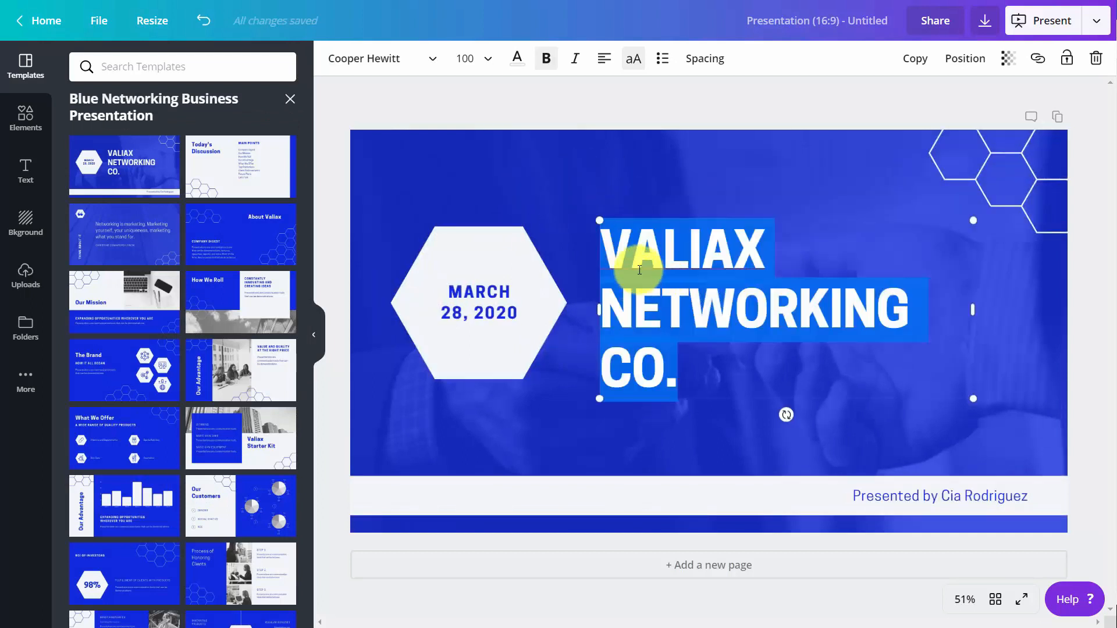
click(619, 237)
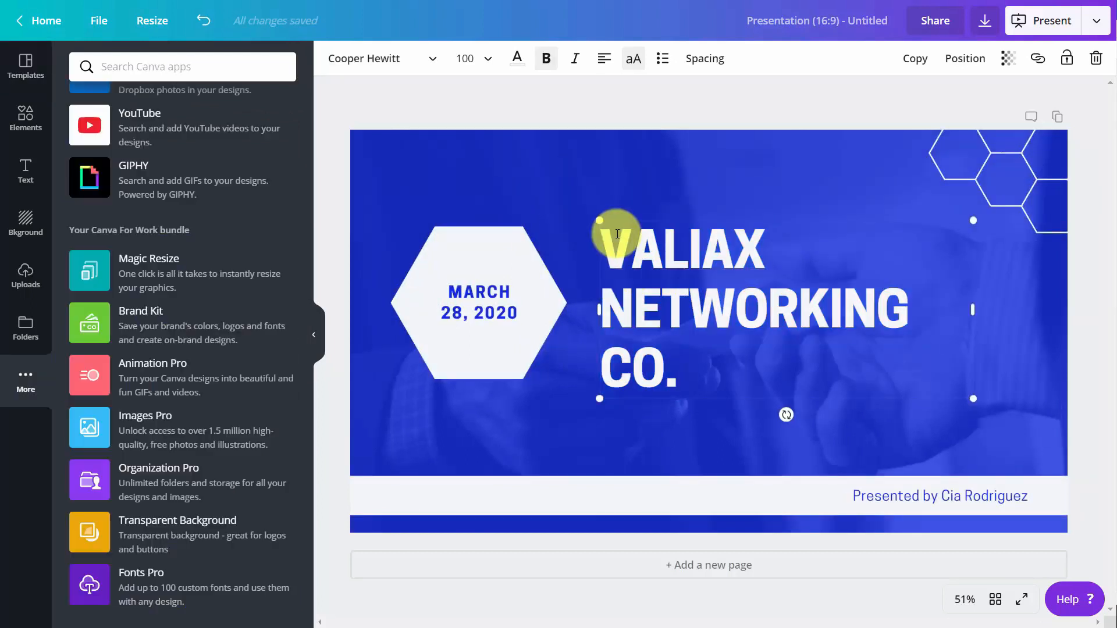
drag(604, 245, 677, 349)
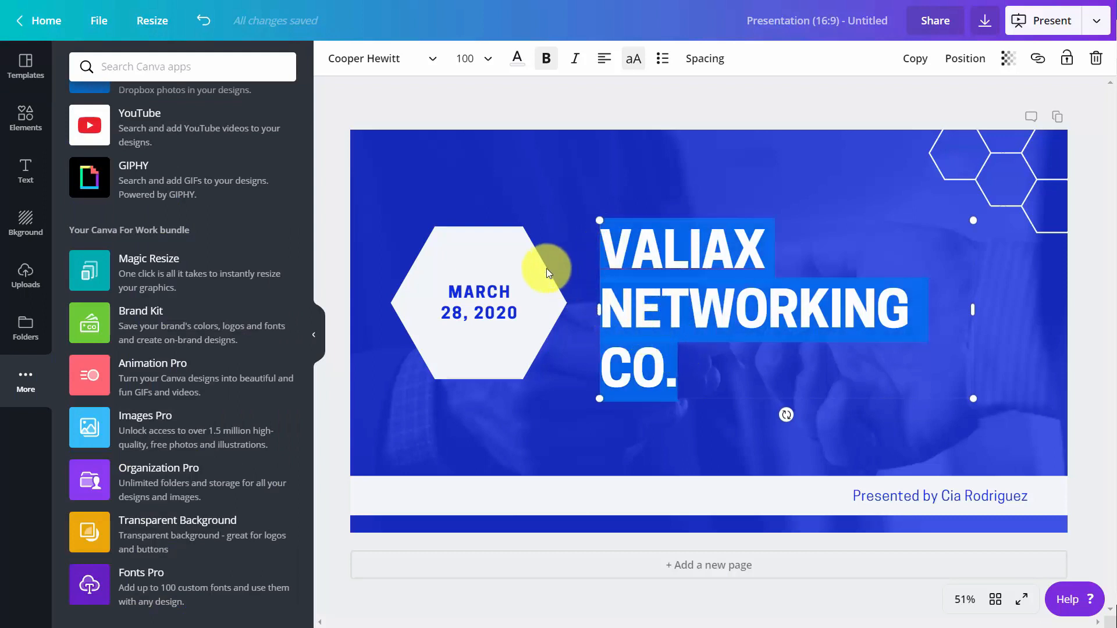
click(435, 59)
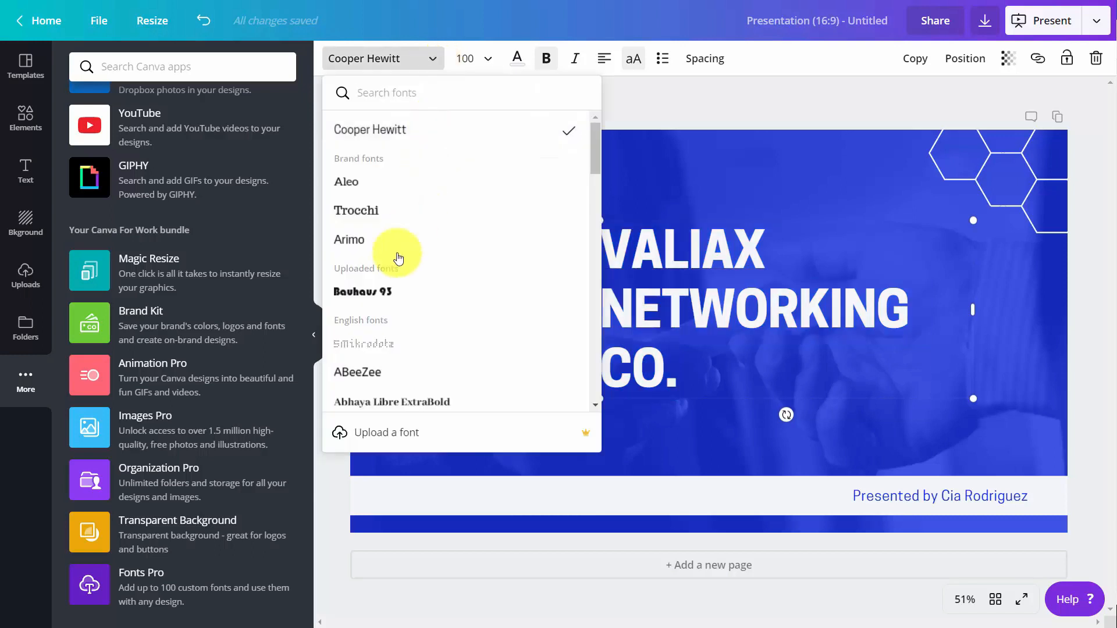
Upload the AdobeDevanagari font files to the Brand Kit, confirming font ownership.
click(384, 293)
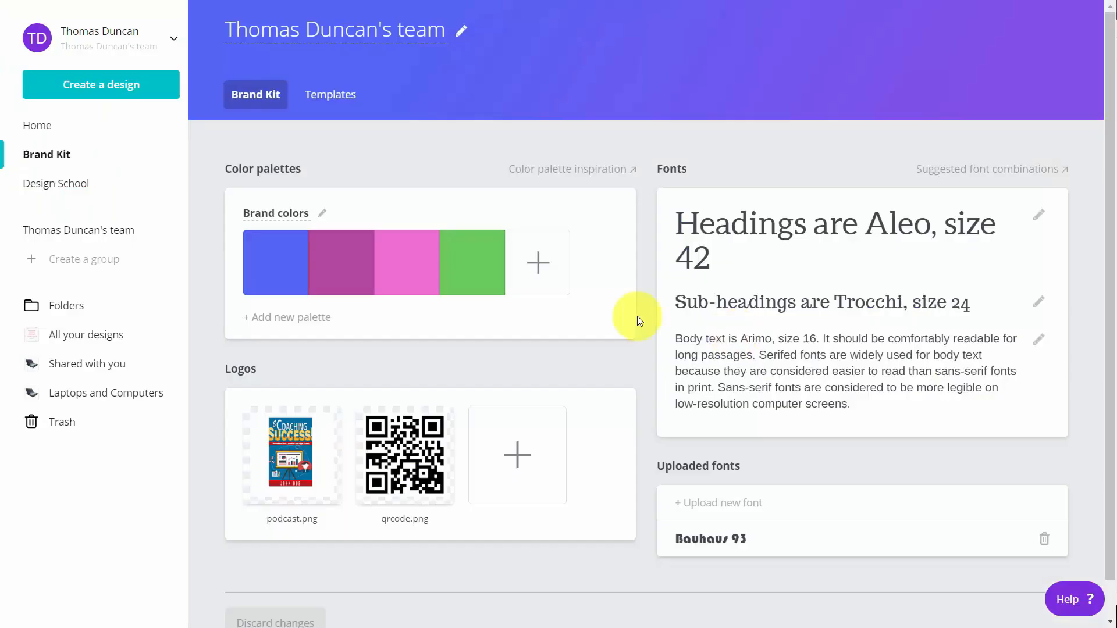
click(696, 507)
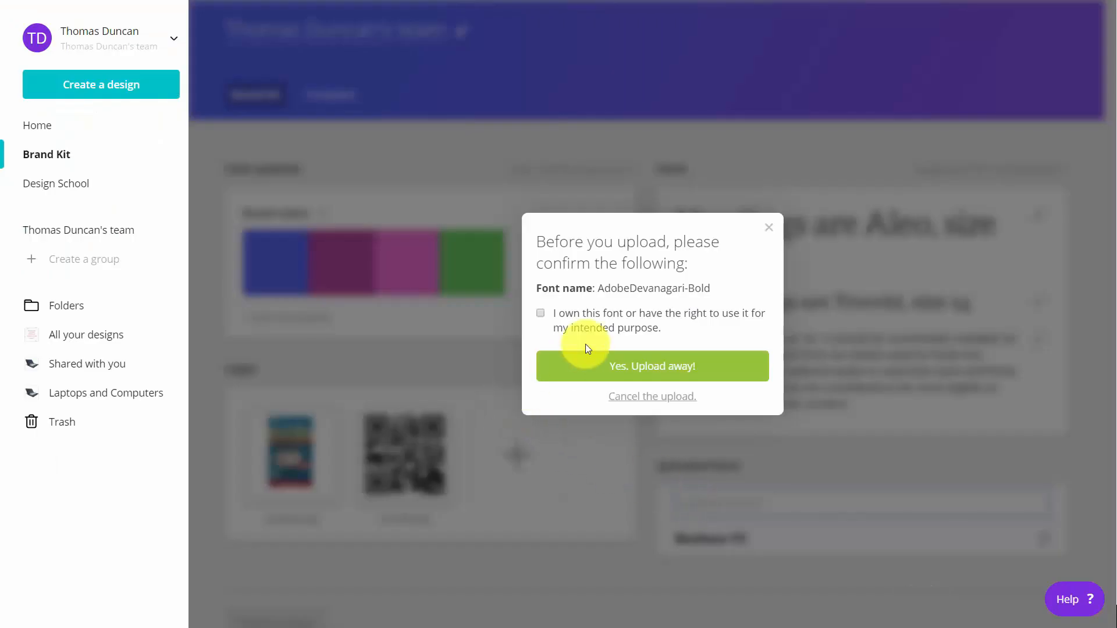
click(540, 313)
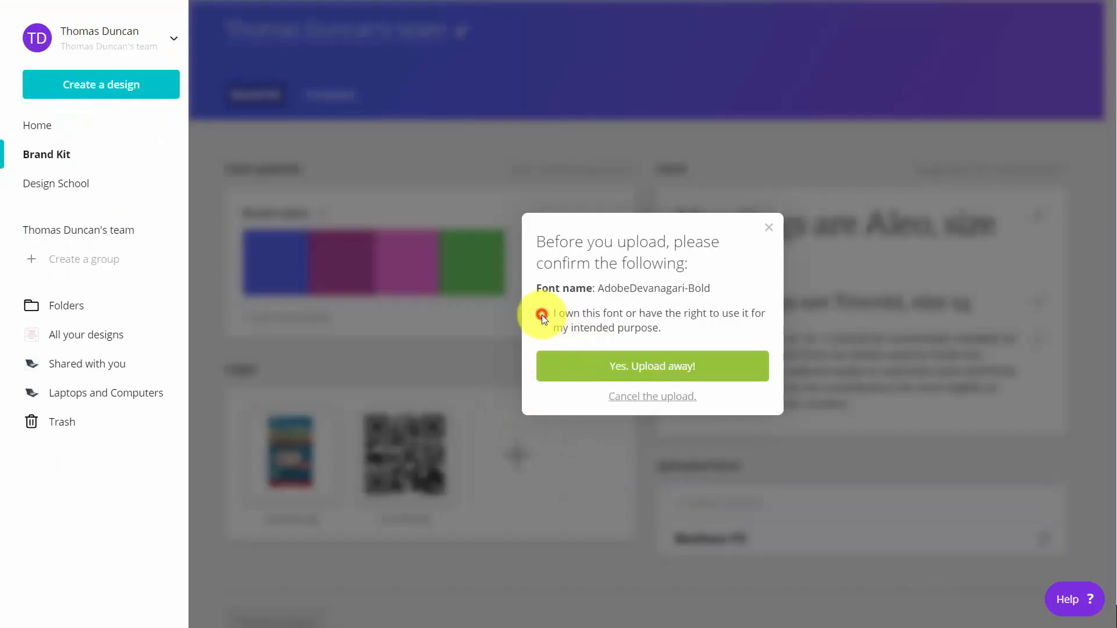
click(638, 369)
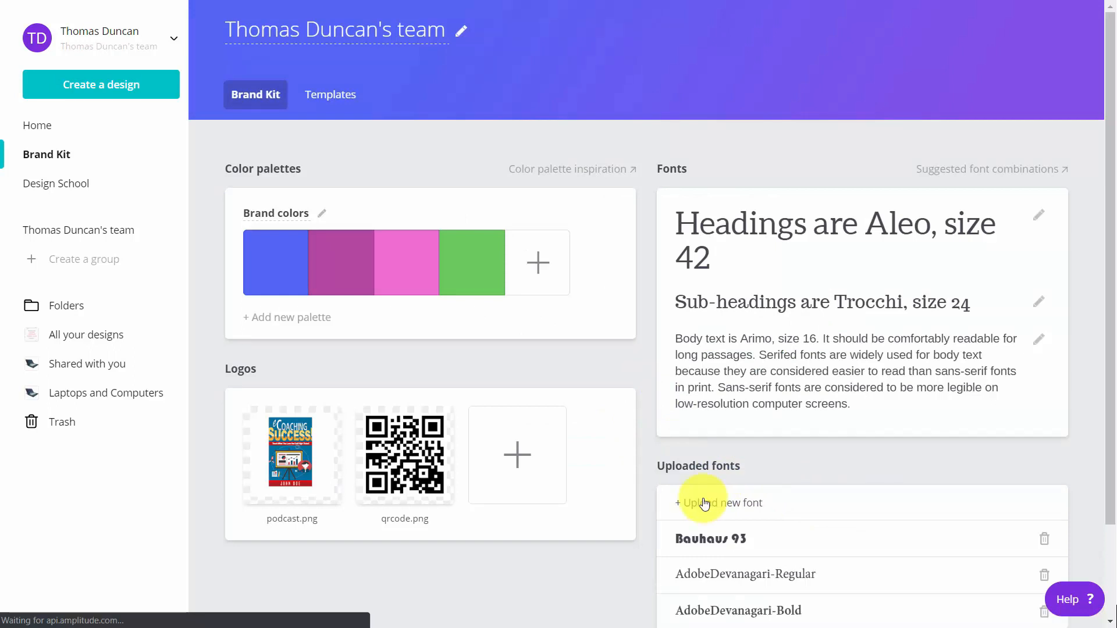
scroll(705, 501, down, 1)
scroll(703, 498, up, 1)
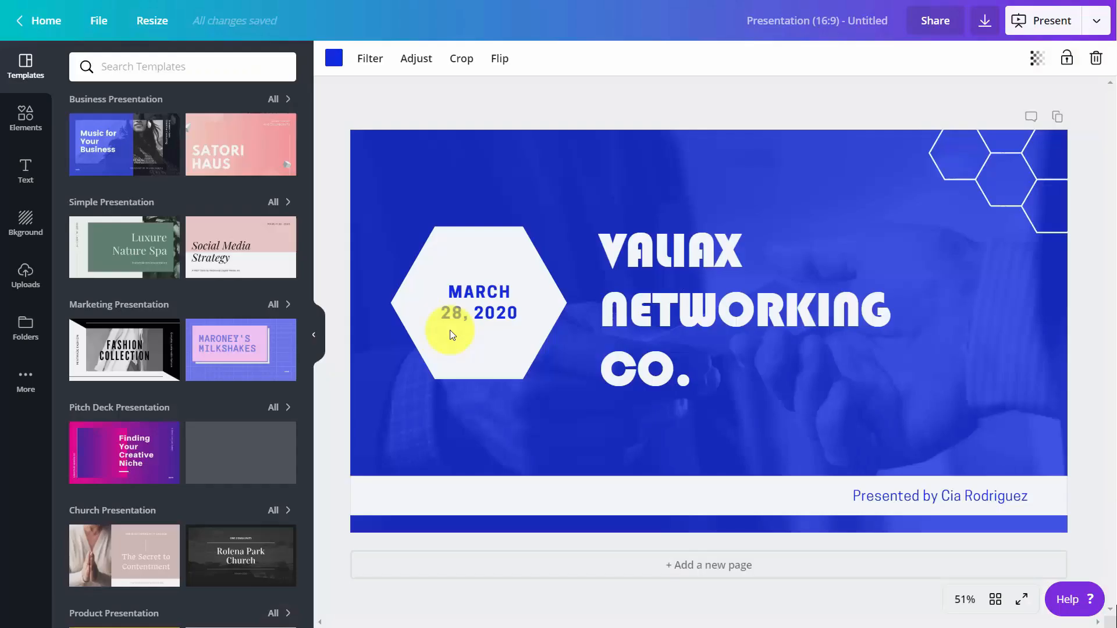
Change the MARCH 28, 2020 date text to the Trocchi brand font.
click(850, 496)
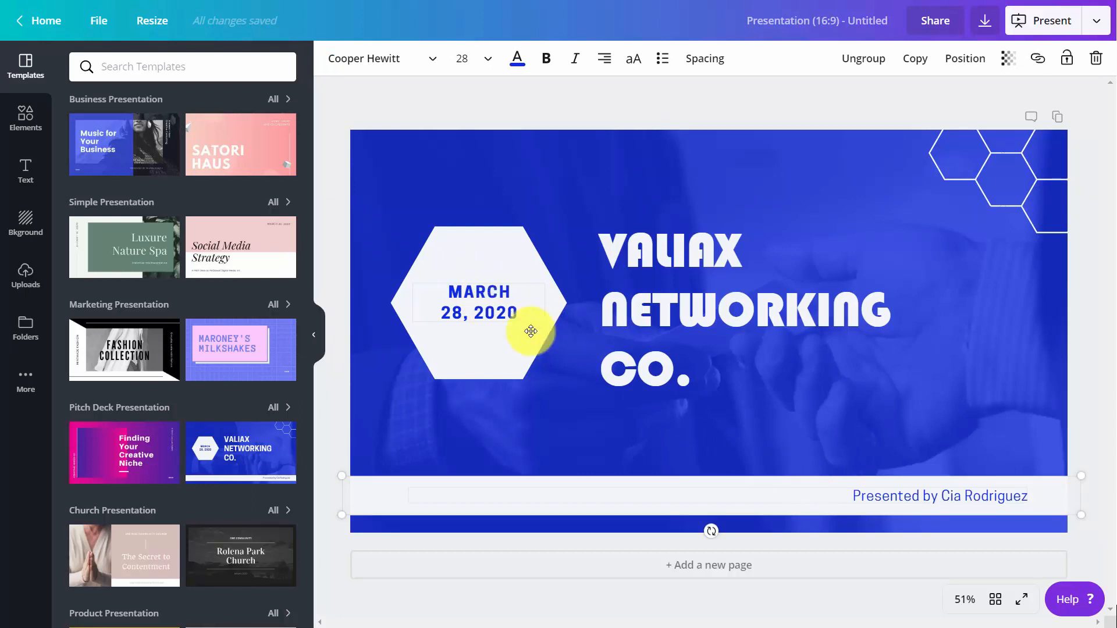
double_click(494, 315)
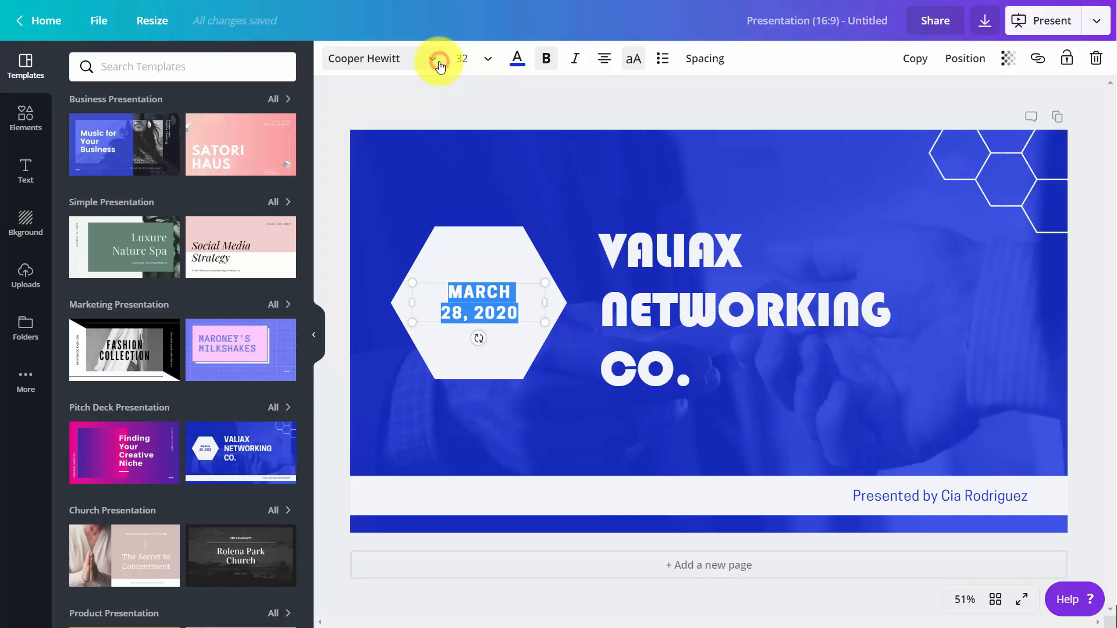
click(439, 61)
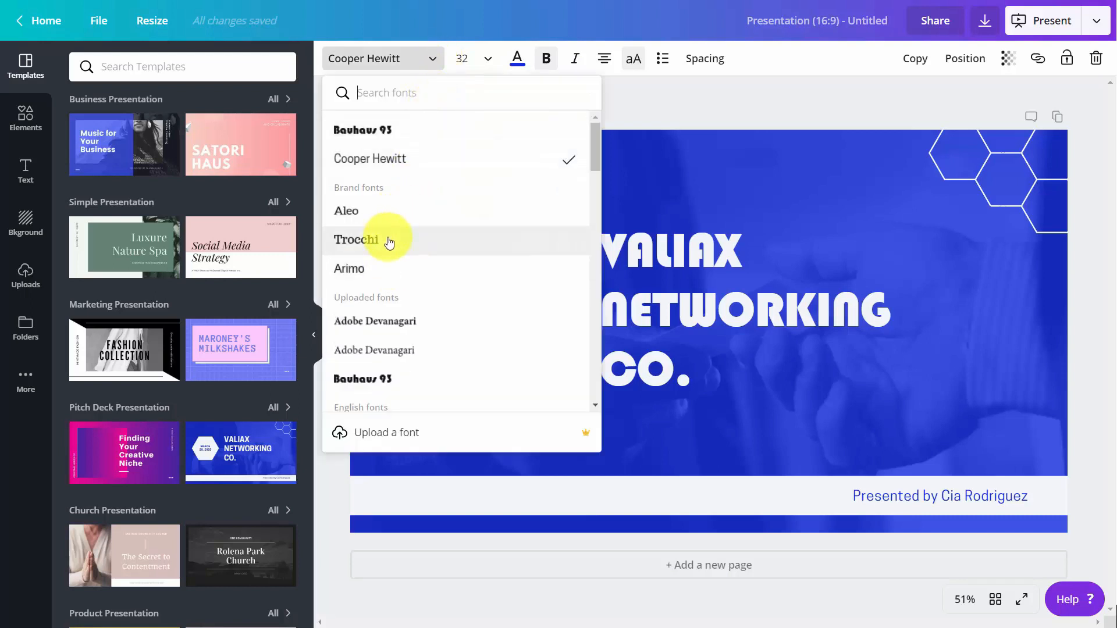
click(389, 241)
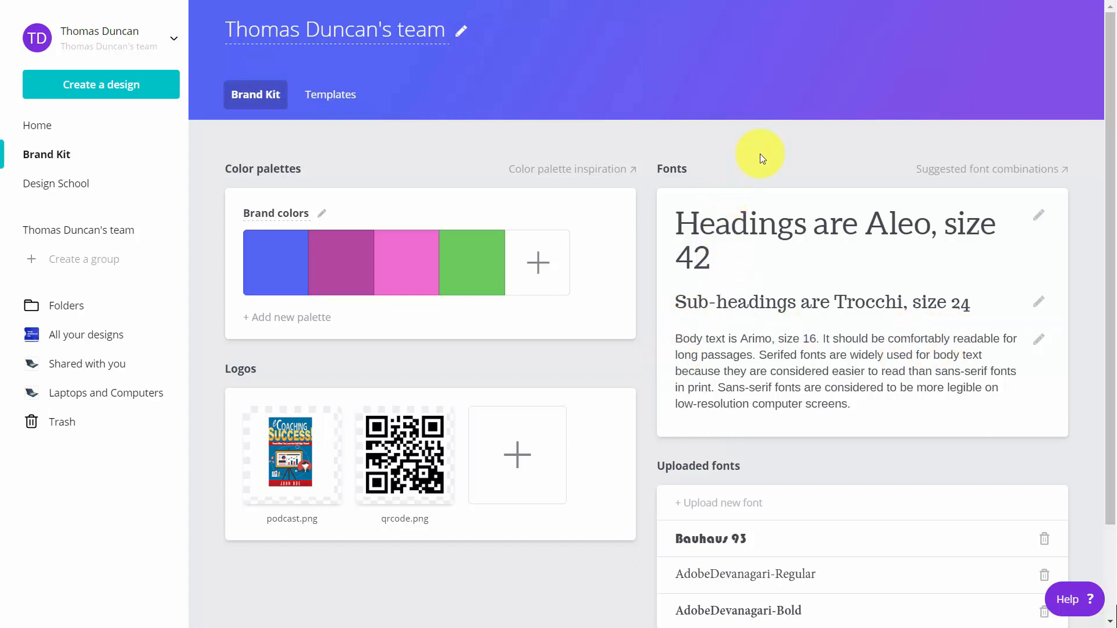
Delete the Bauhaus 93 and AdobeDevanagari-Regular uploaded fonts from the Brand Kit.
scroll(759, 154, down, 2)
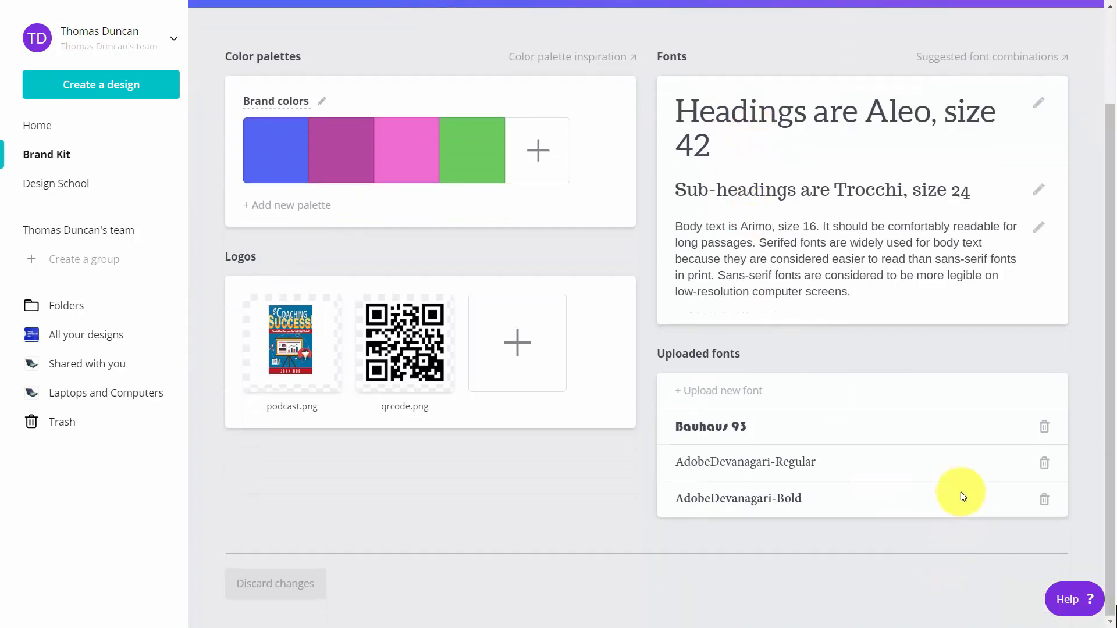
click(1030, 425)
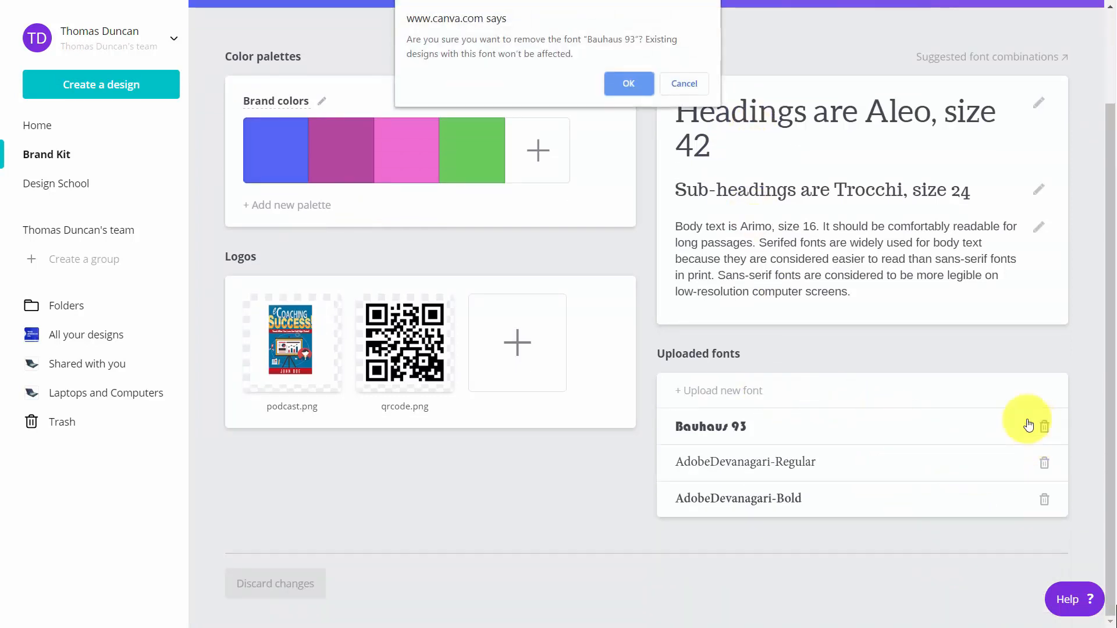
click(637, 83)
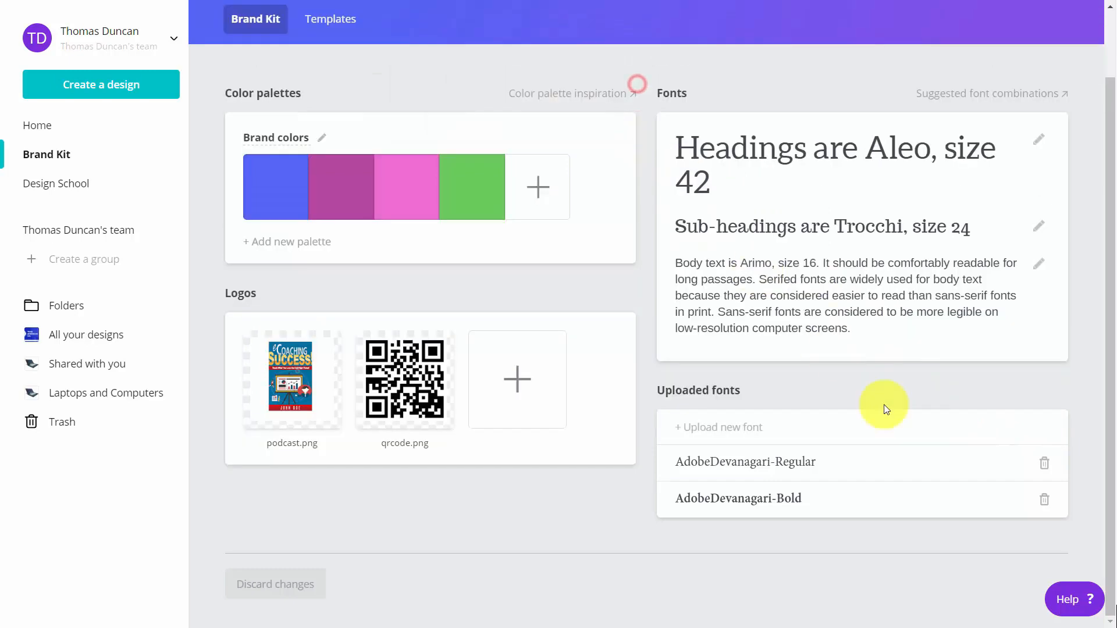
click(1044, 462)
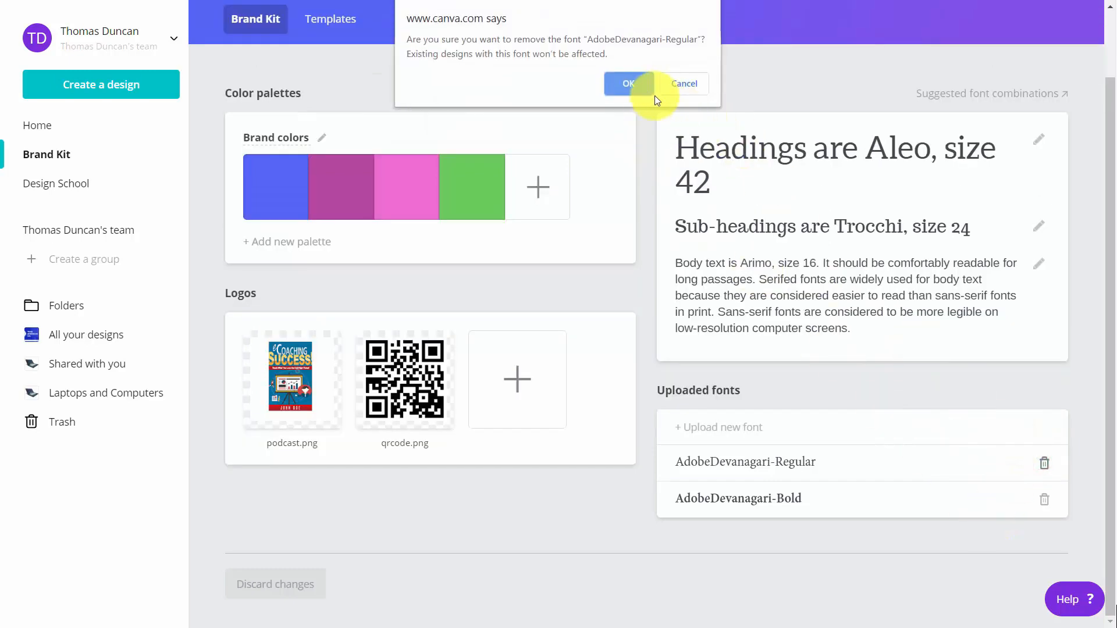
click(640, 86)
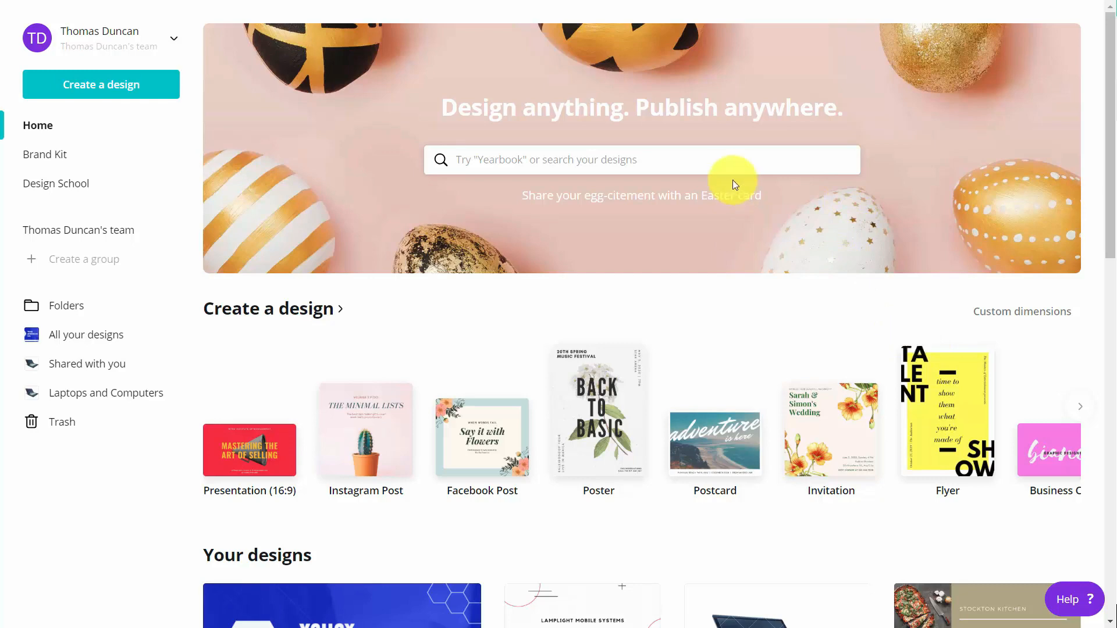
Create a new Pinterest Graphic and apply a template from a 'video' template search.
text(pinterest)
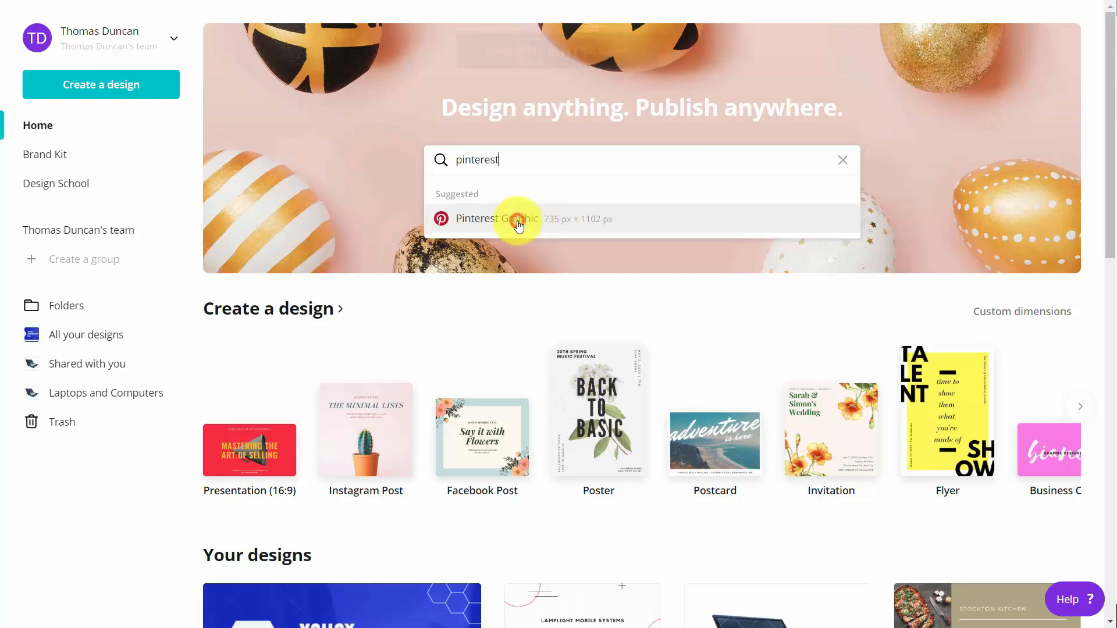
click(517, 221)
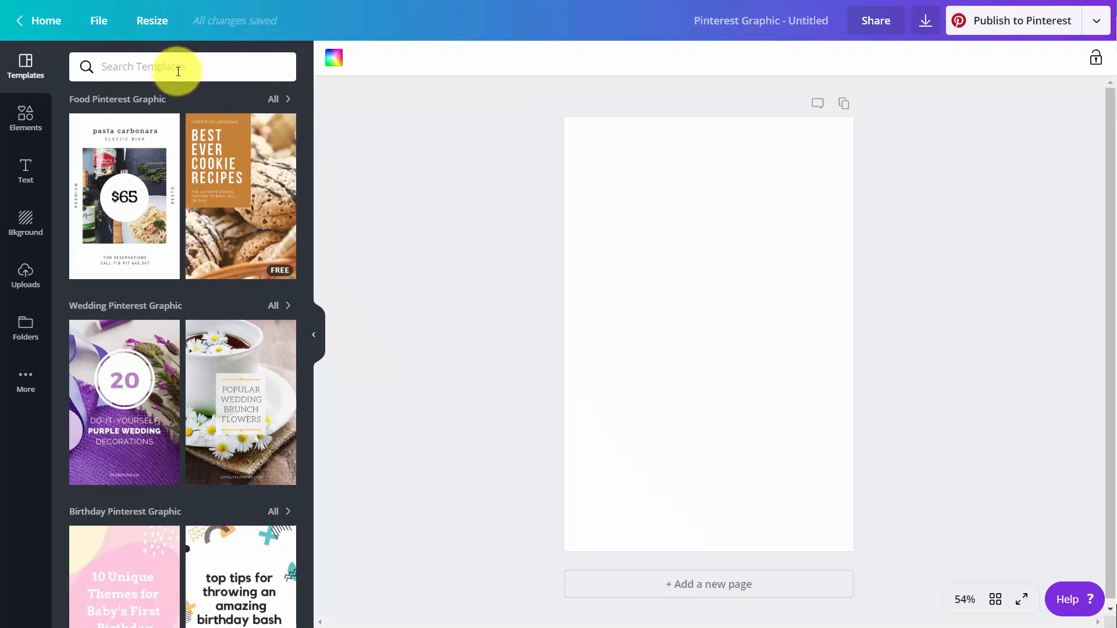
text(video)
key(Return)
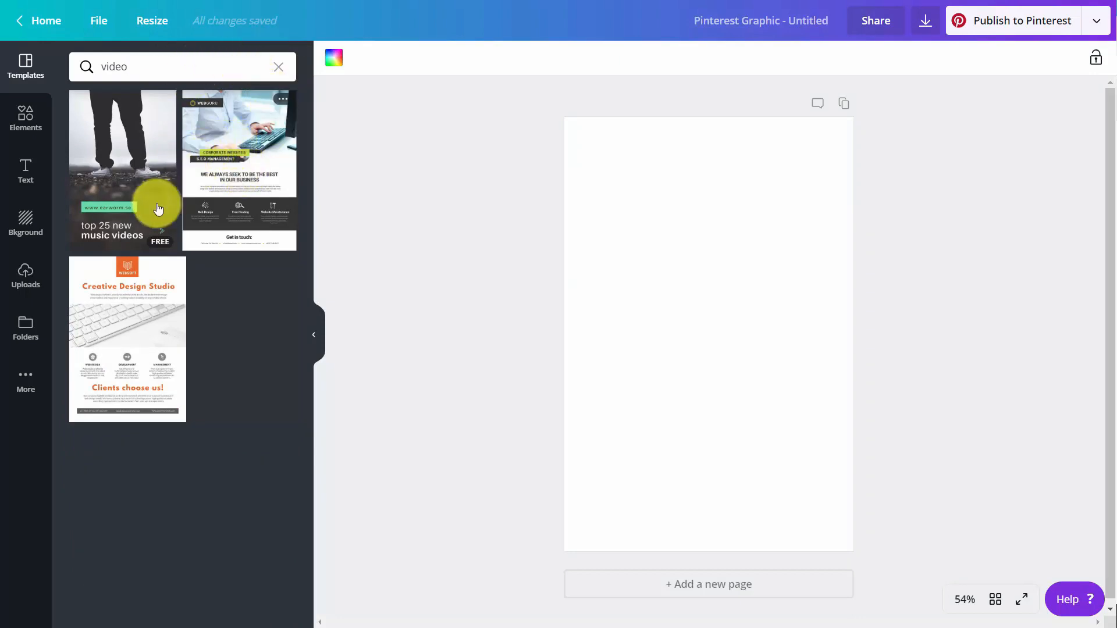
click(102, 293)
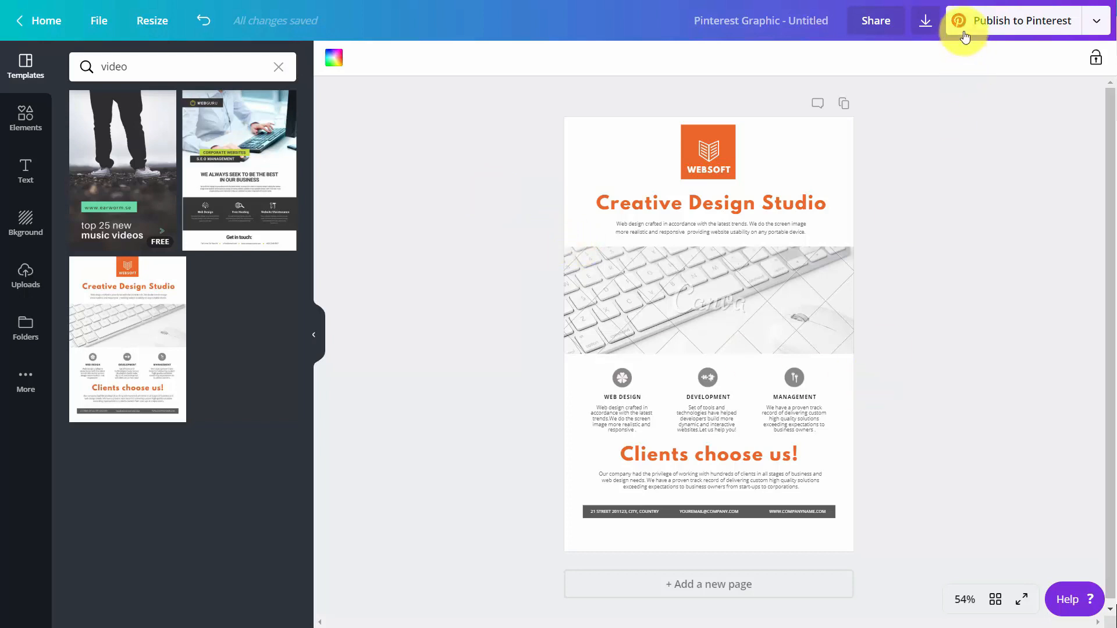
click(924, 25)
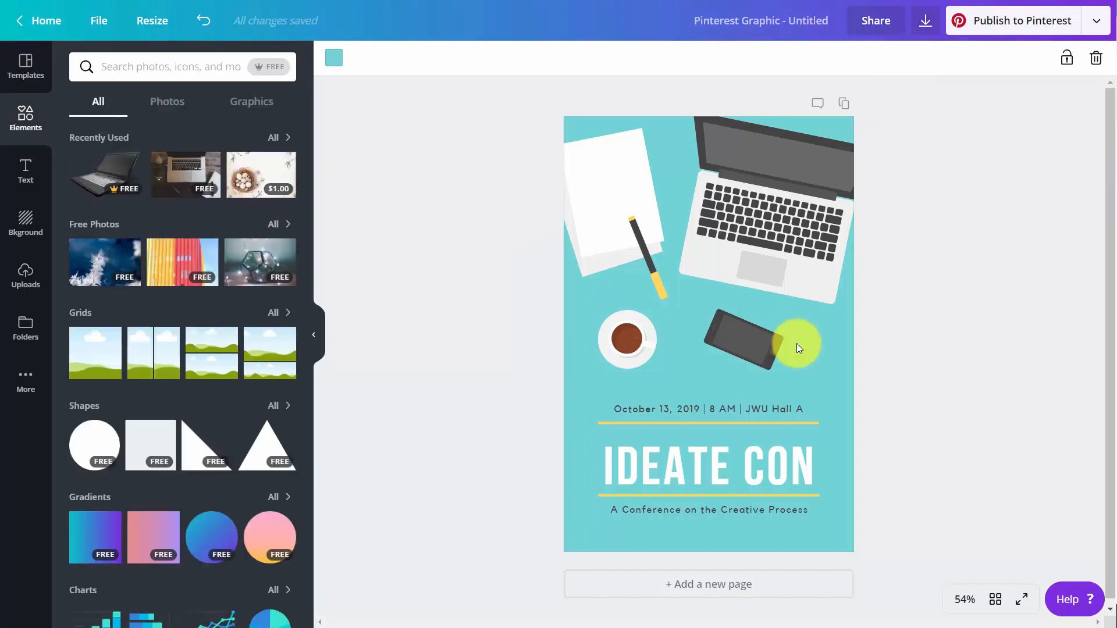
Delete the phone graphic and move the coffee cup to the page centre.
click(728, 343)
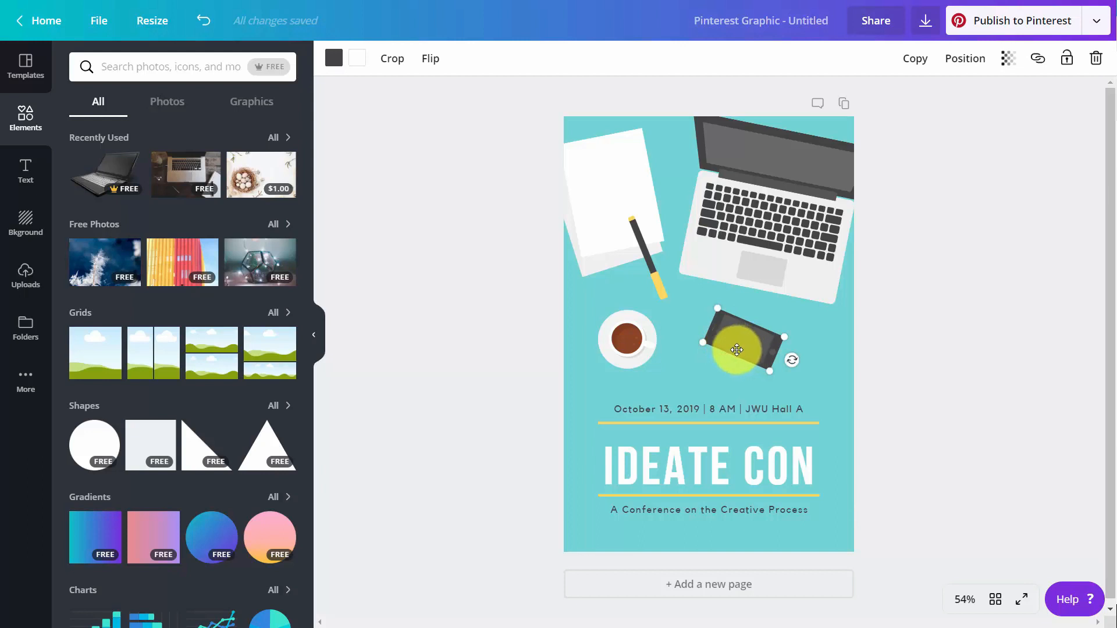
key(Delete)
drag(639, 330, 723, 337)
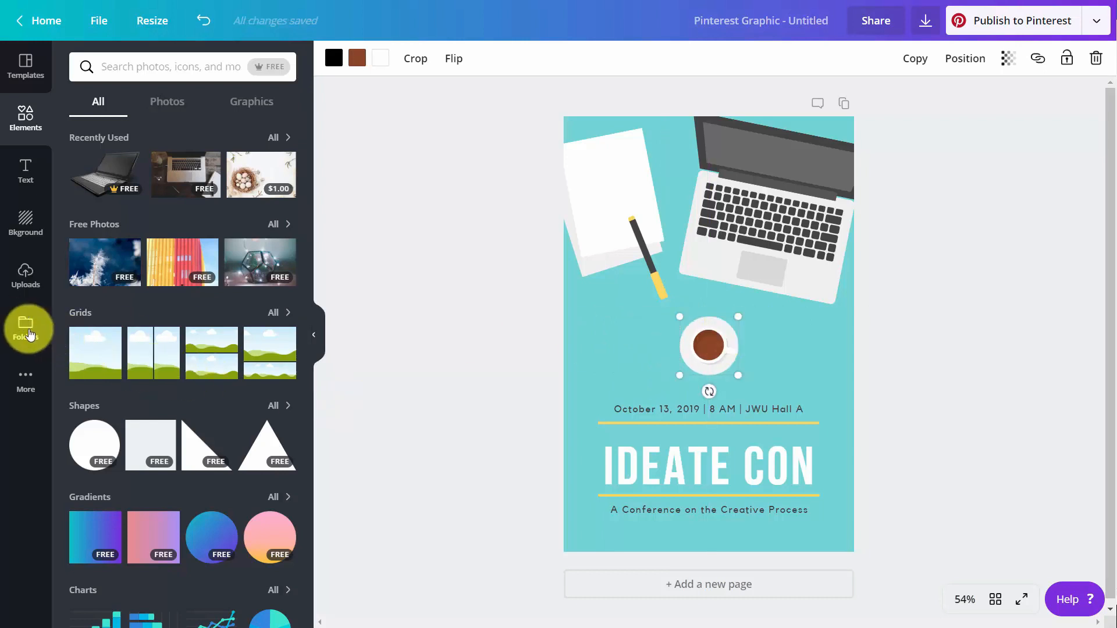
Add the QR code from the Logos folder, shrink it, and place it below the subtitle.
click(28, 330)
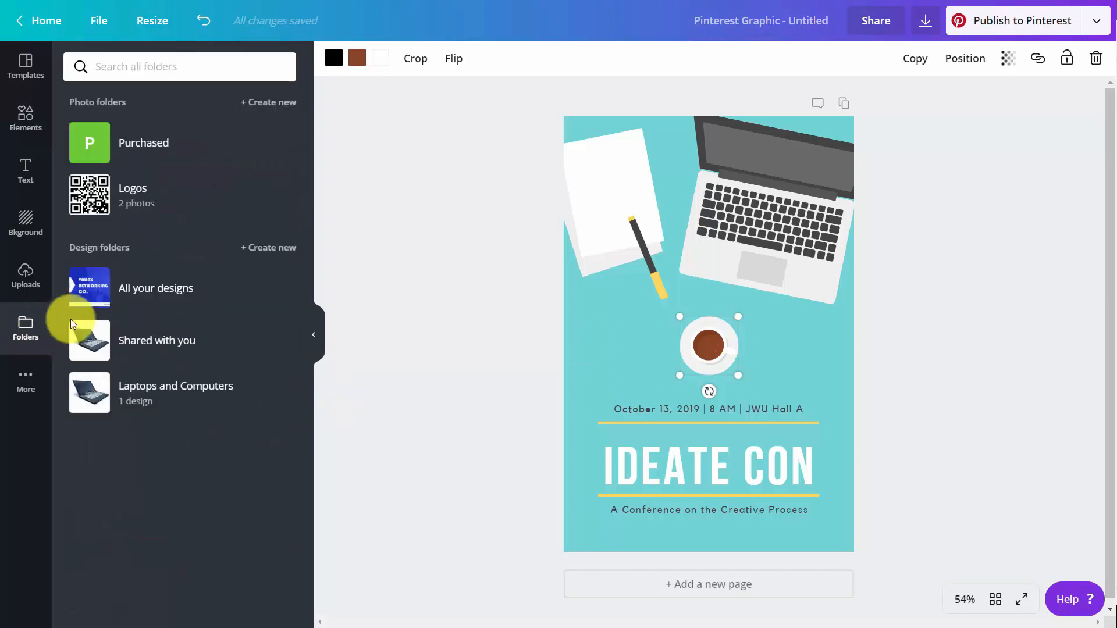
click(92, 193)
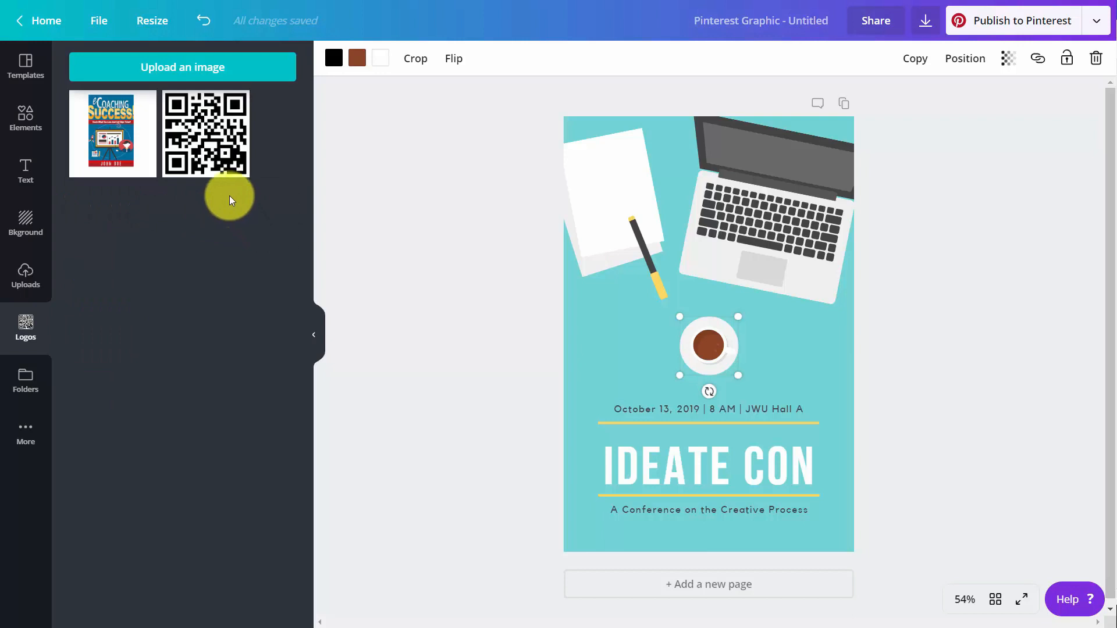
click(212, 153)
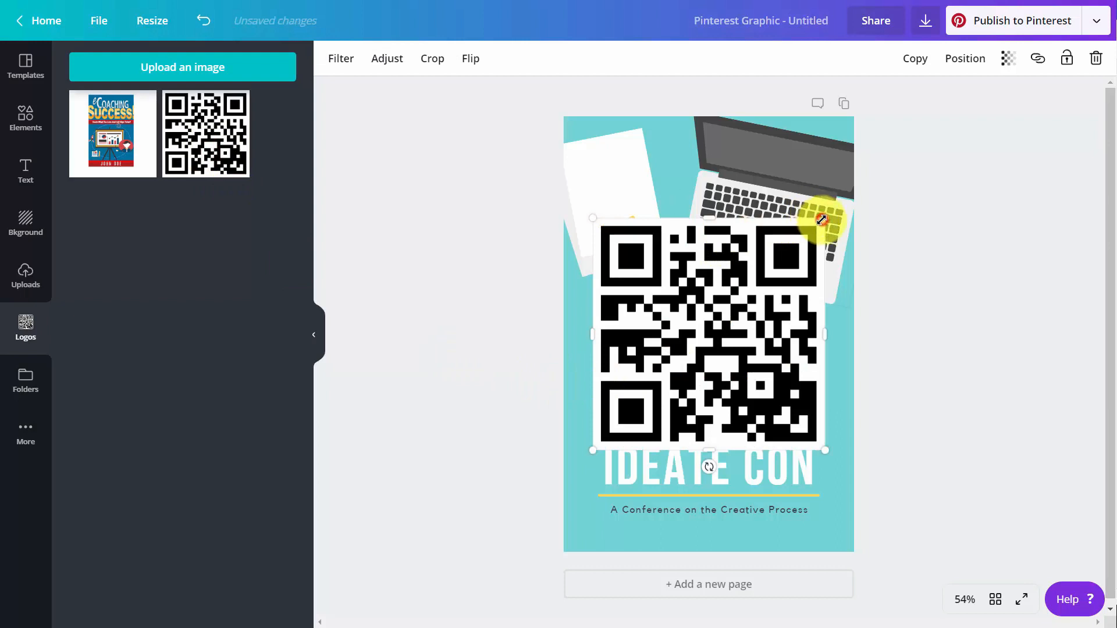
drag(820, 219, 709, 492)
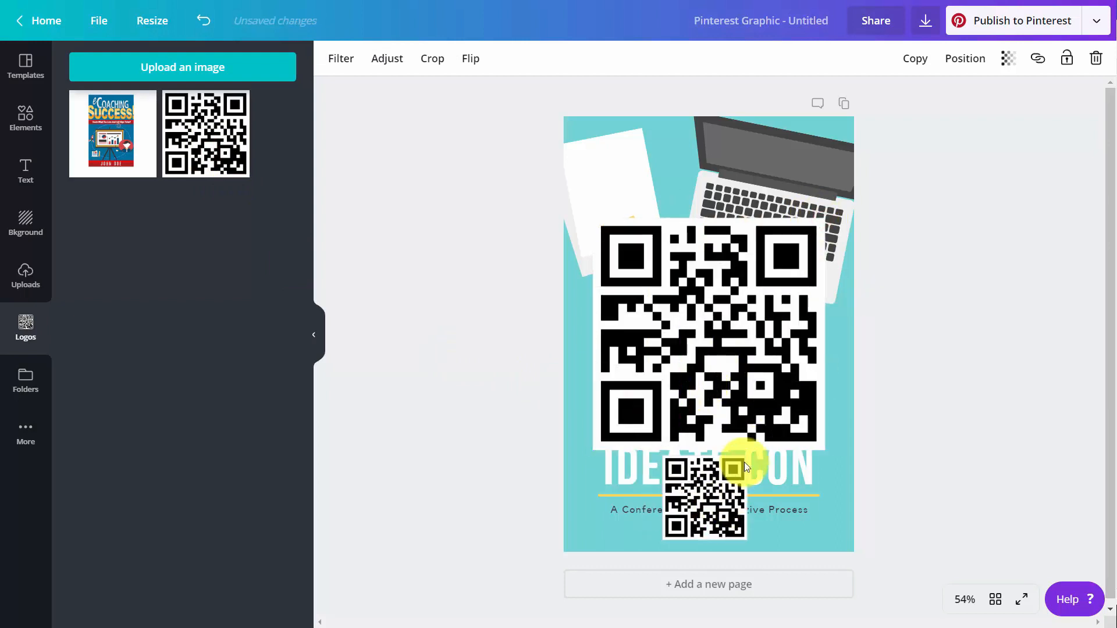
drag(749, 456, 697, 505)
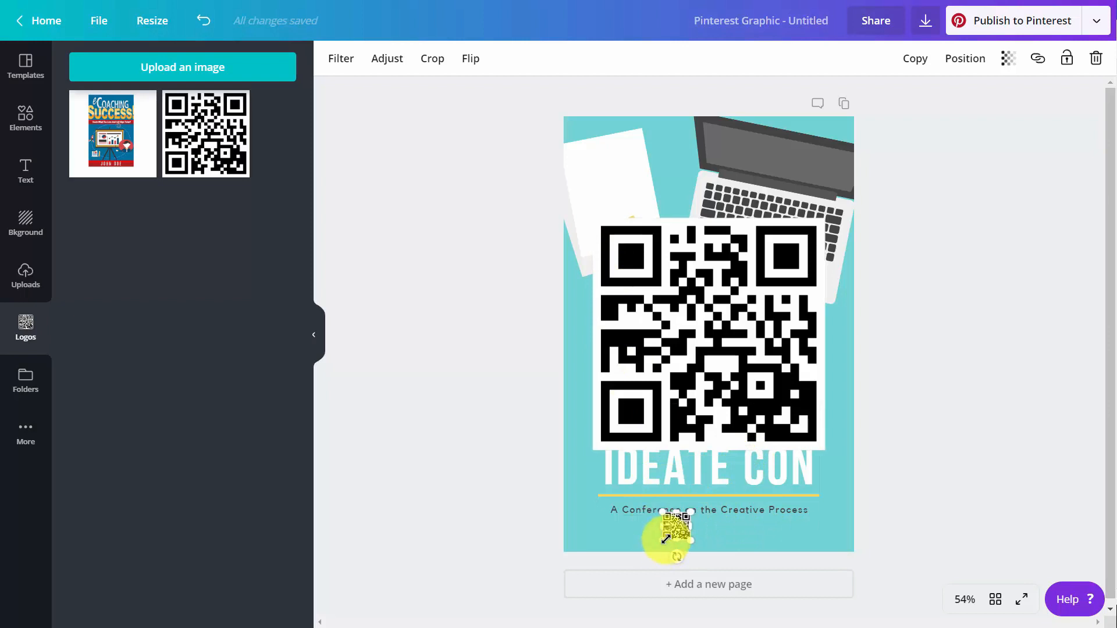
drag(677, 530, 694, 535)
click(687, 398)
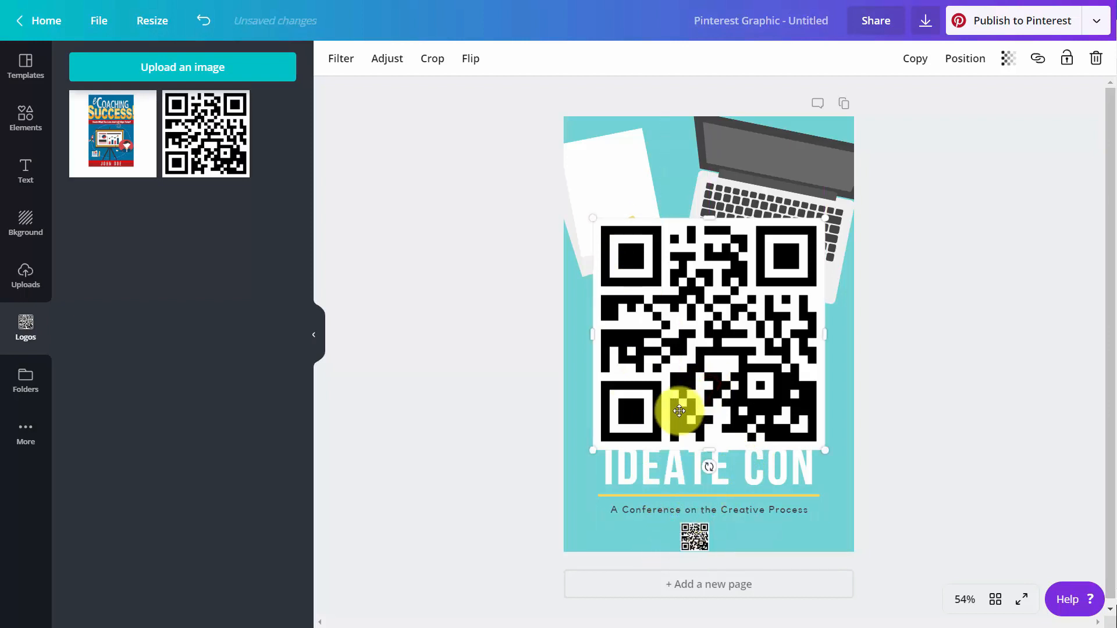
key(Delete)
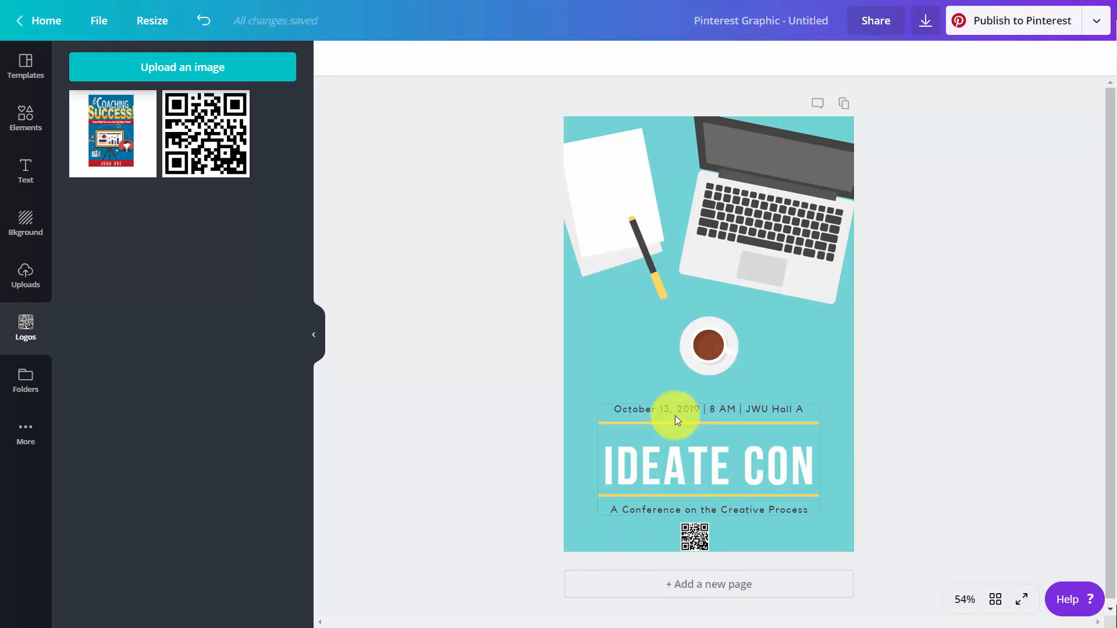
click(702, 473)
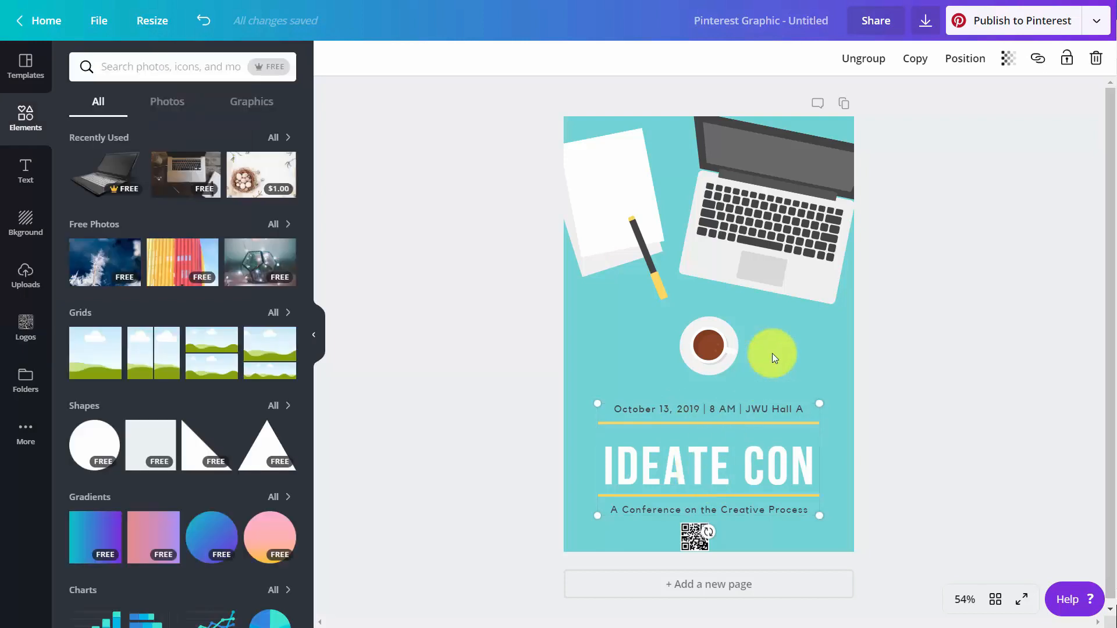
Ungroup the text and set the IDEATE CON title to the Trocchi brand font.
click(857, 66)
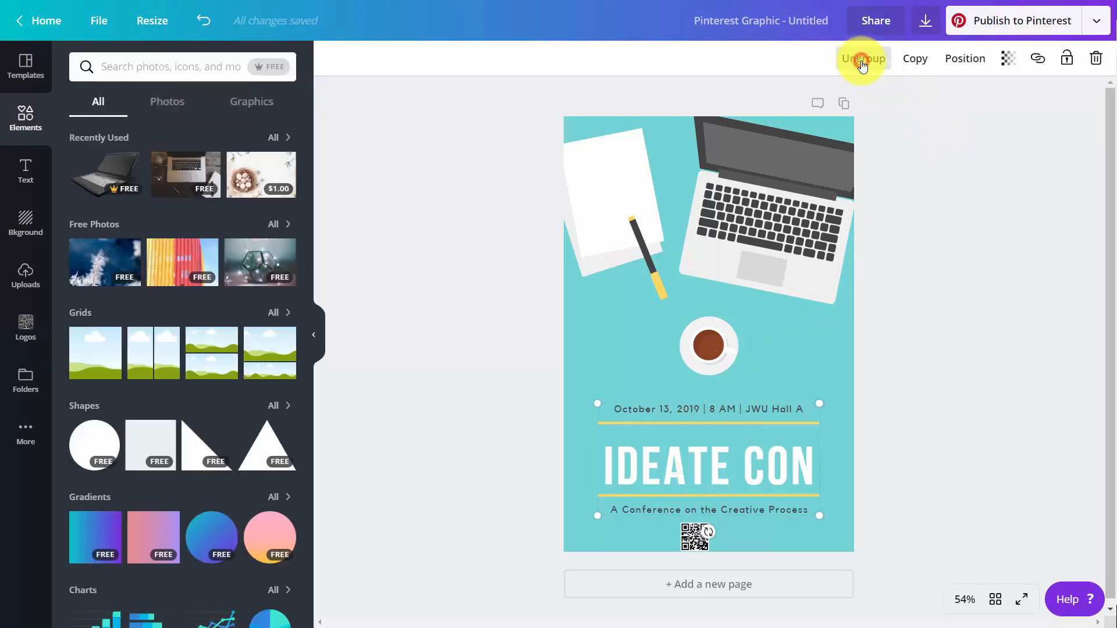
click(738, 467)
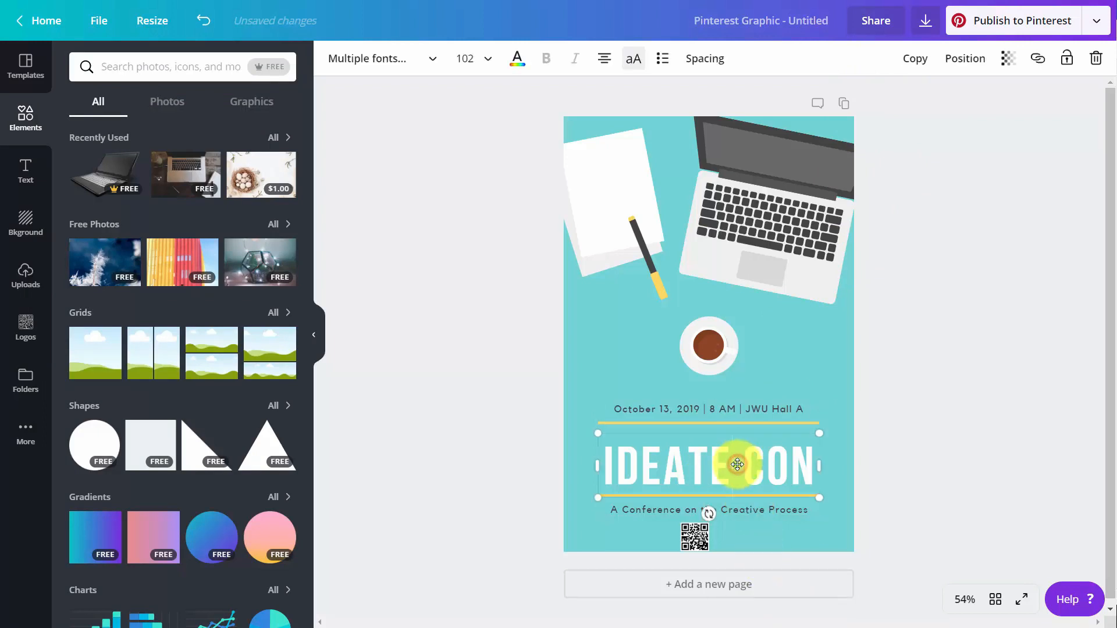
double_click(696, 477)
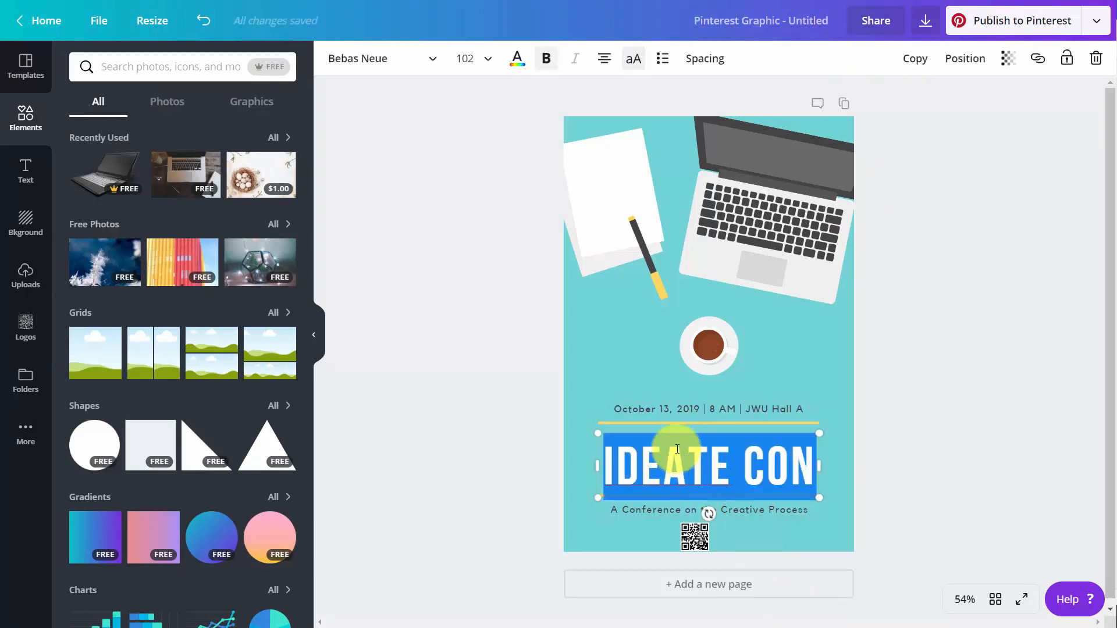
click(433, 61)
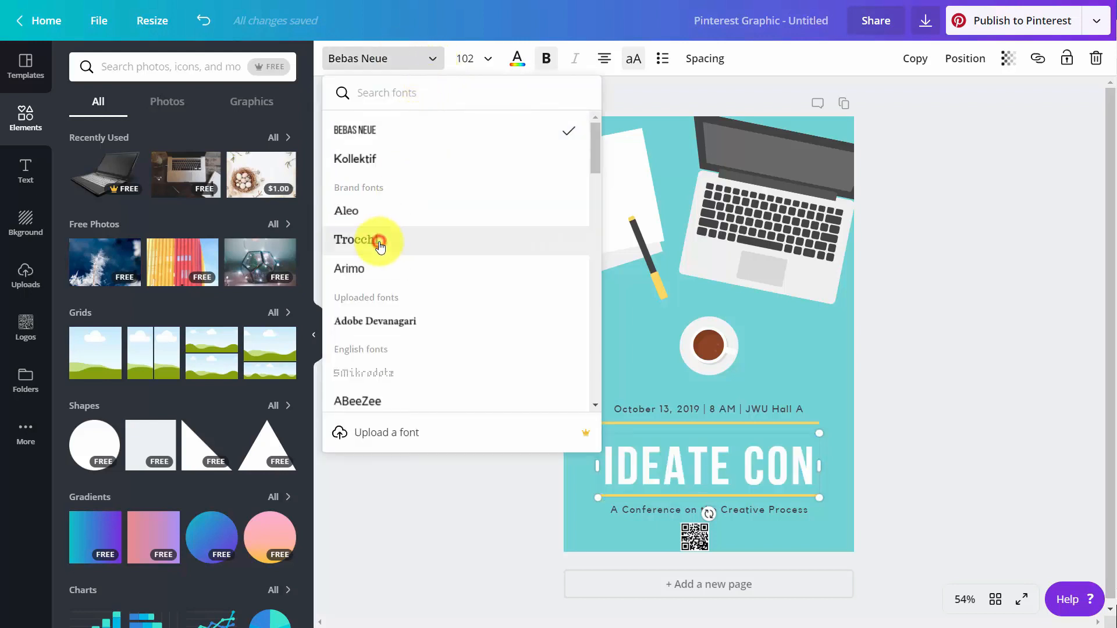
click(379, 243)
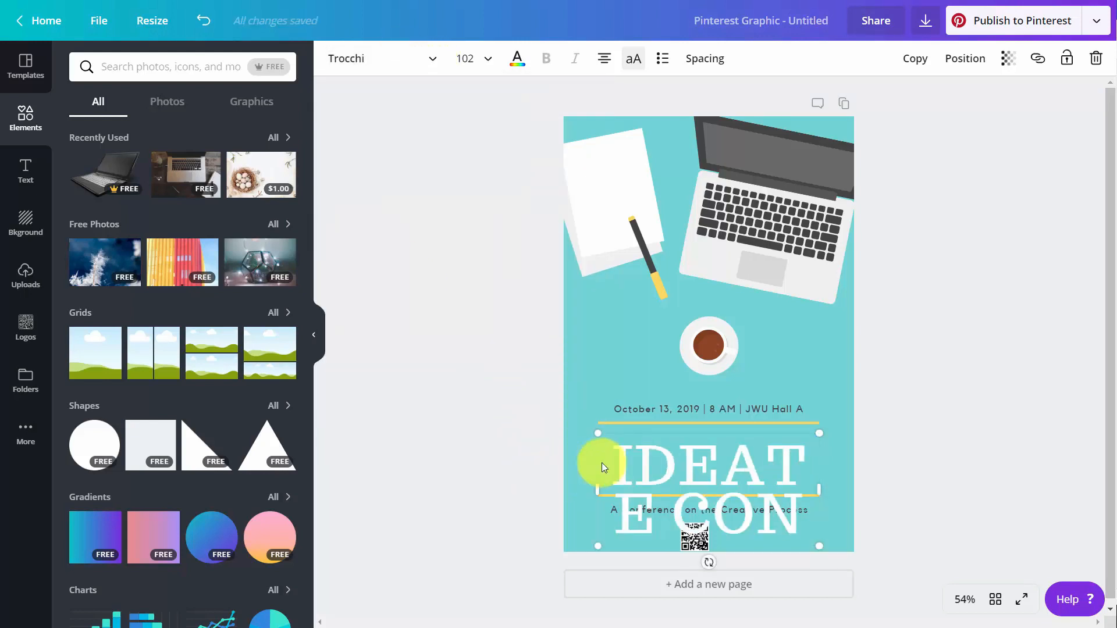
Resize the IDEATE CON title to font size 50 so it fits on one line.
drag(612, 462, 778, 511)
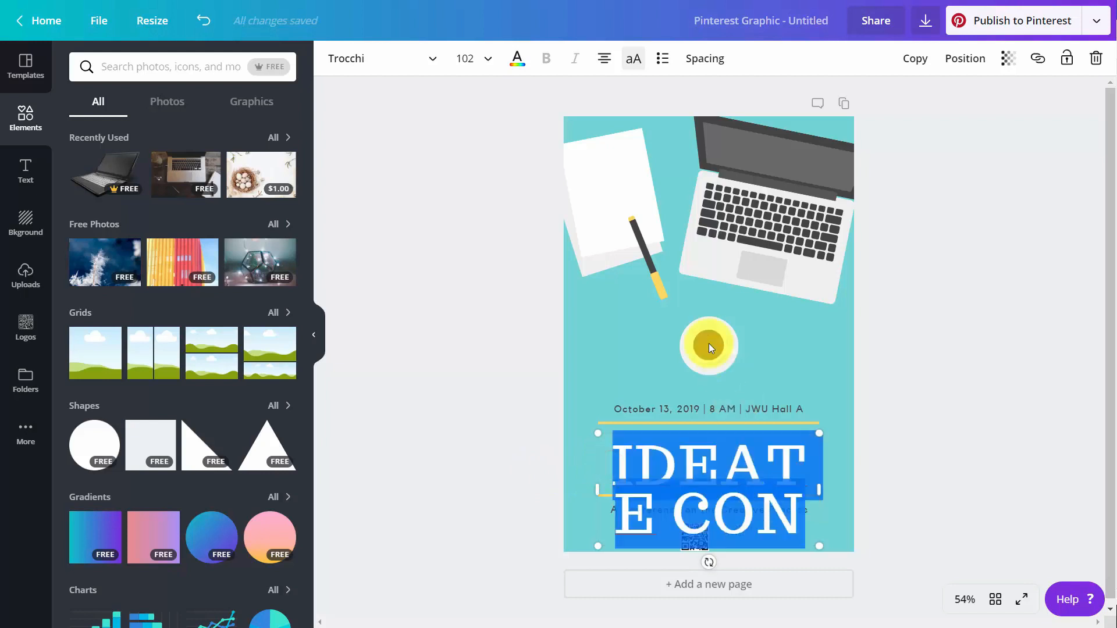
click(464, 58)
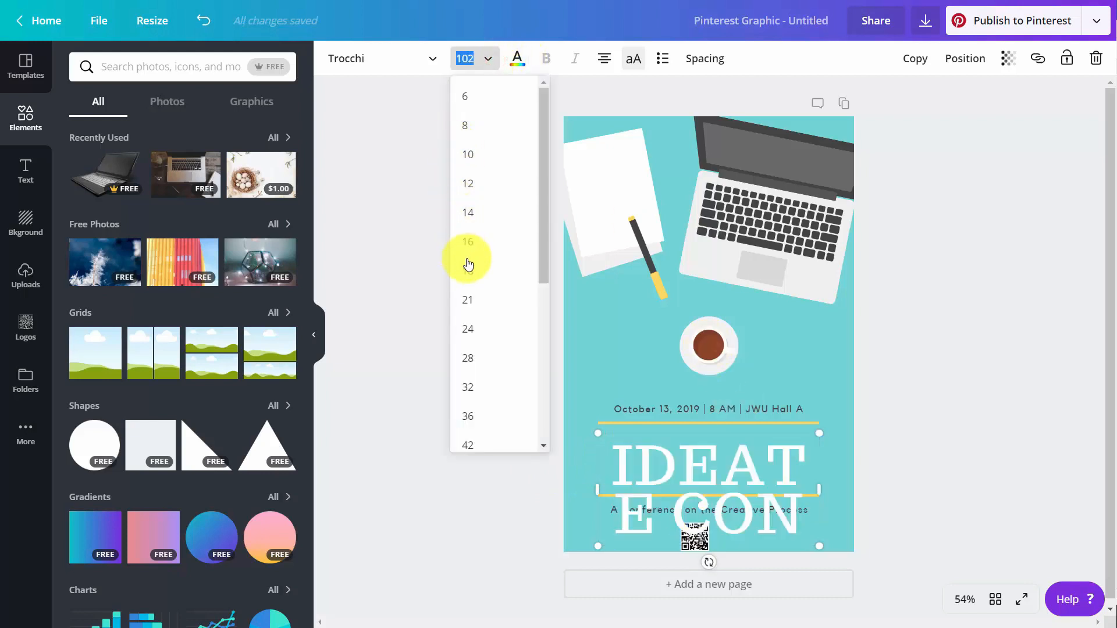
scroll(496, 326, down, 3)
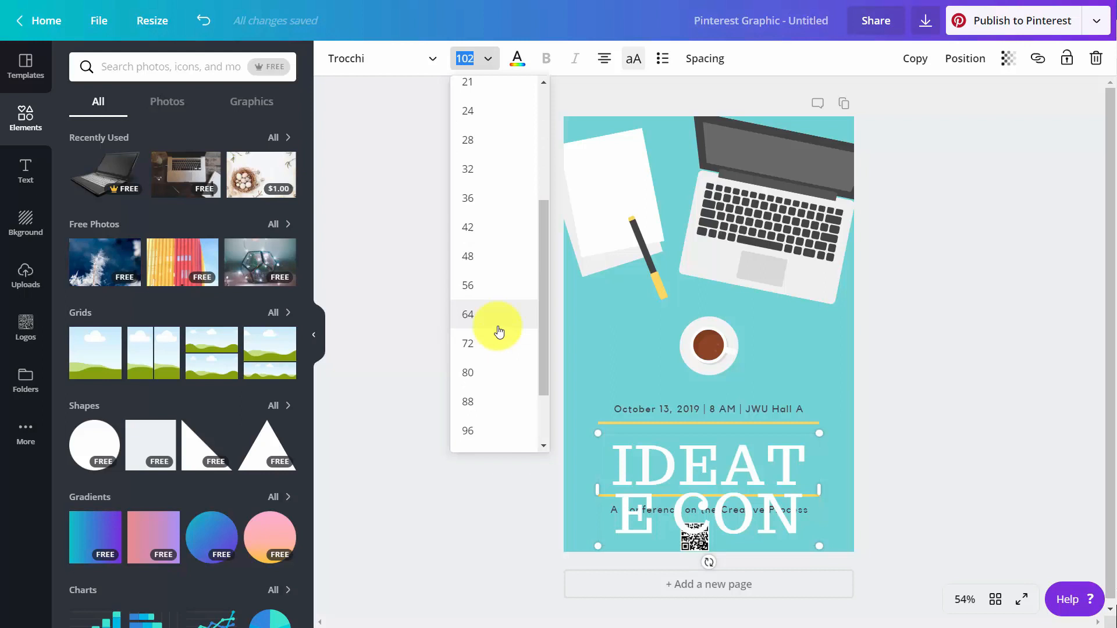
click(491, 367)
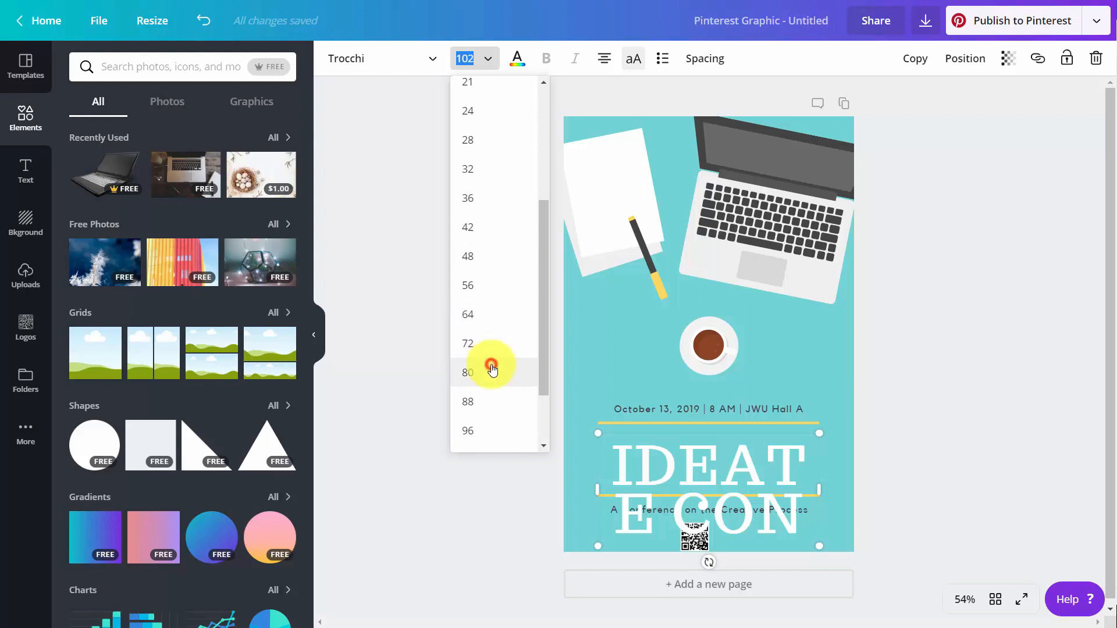
click(460, 60)
click(460, 60)
click(460, 61)
click(460, 61)
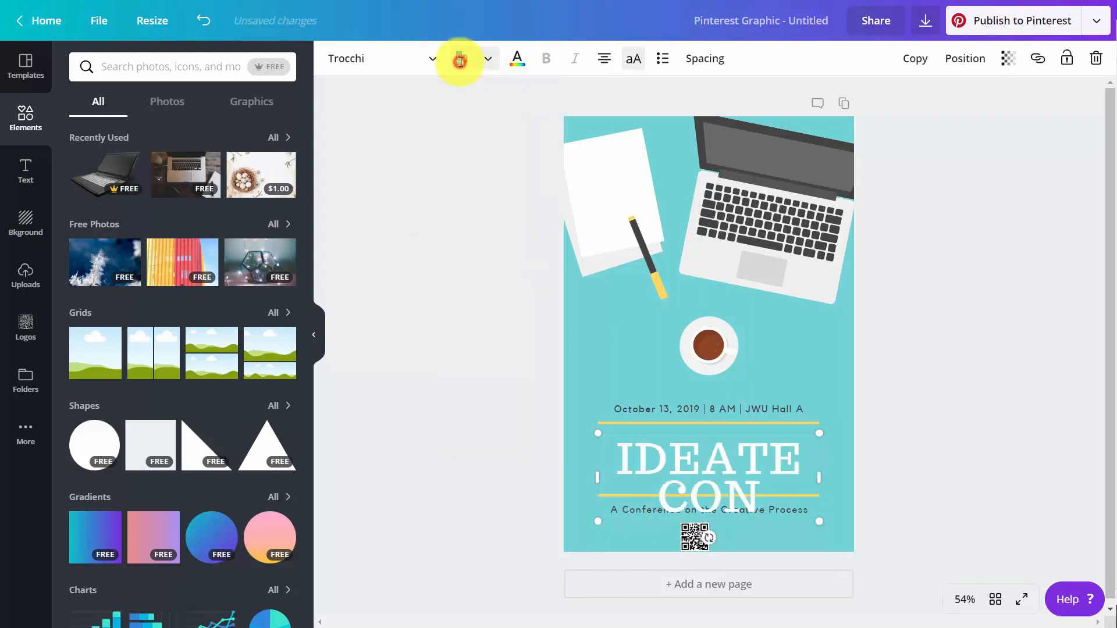
click(460, 62)
click(460, 61)
click(461, 63)
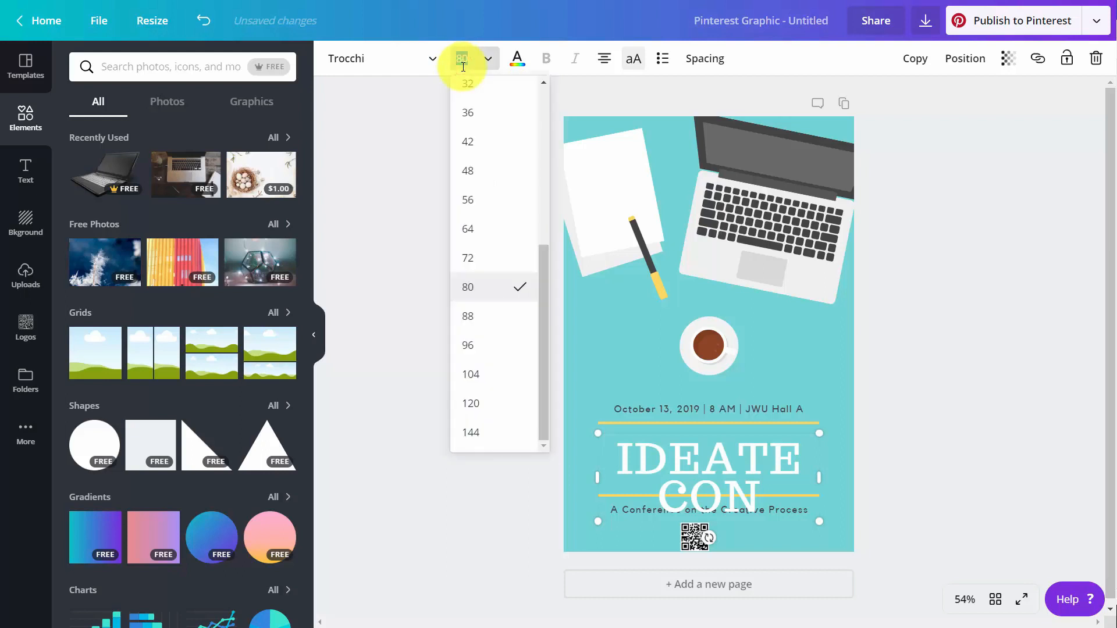
text(60)
key(Return)
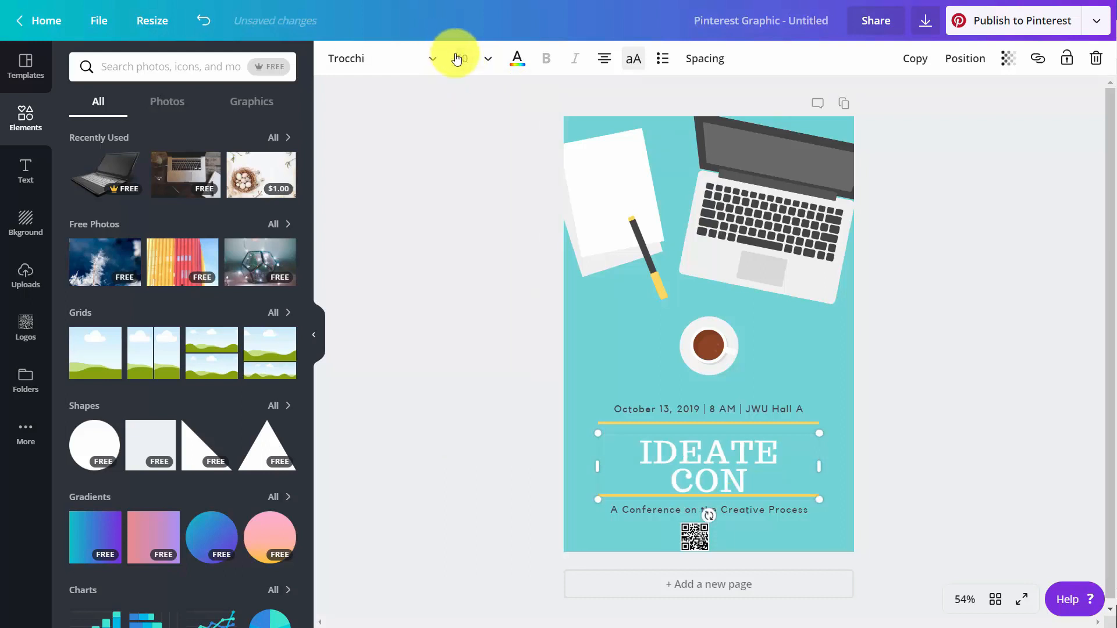
click(459, 60)
click(460, 59)
click(461, 59)
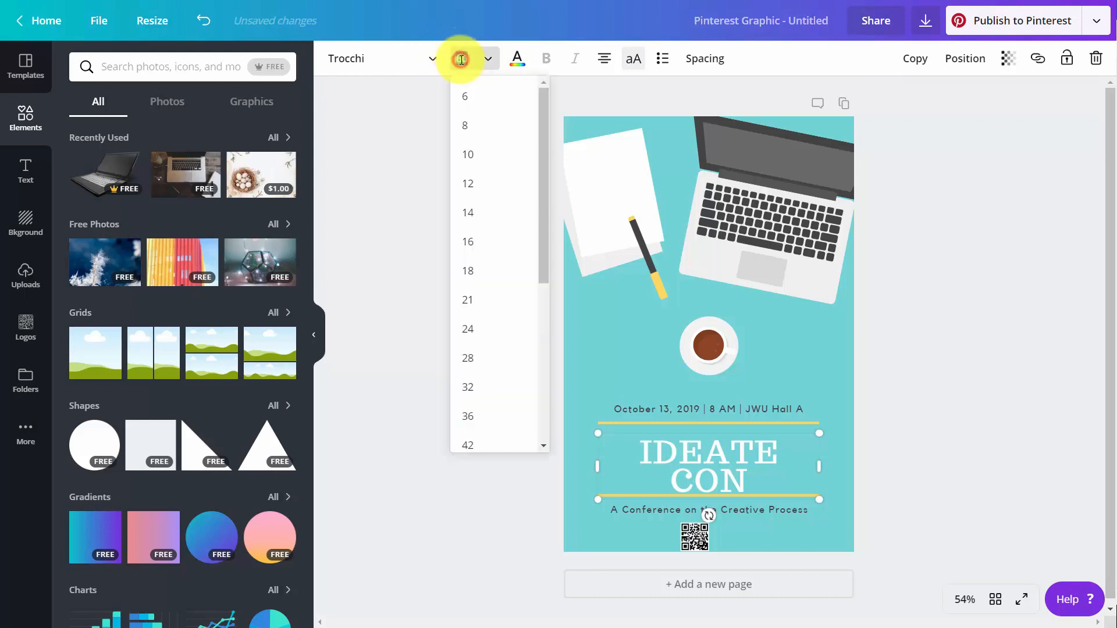
text(50)
key(Return)
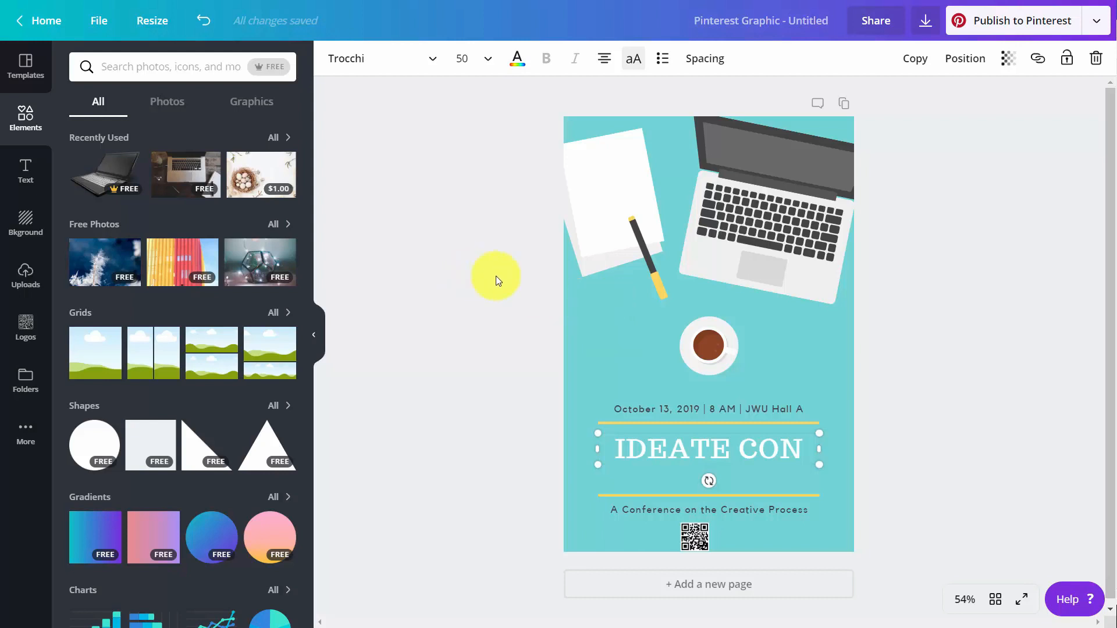
Give the whole team Can edit permission on the design and send the invites.
click(870, 22)
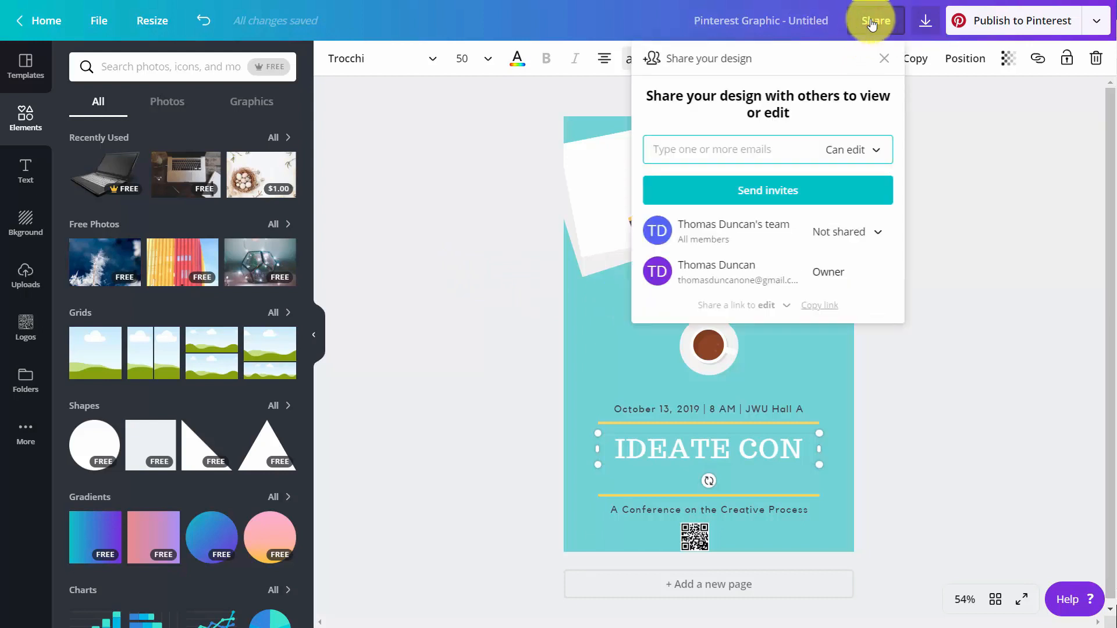
click(748, 237)
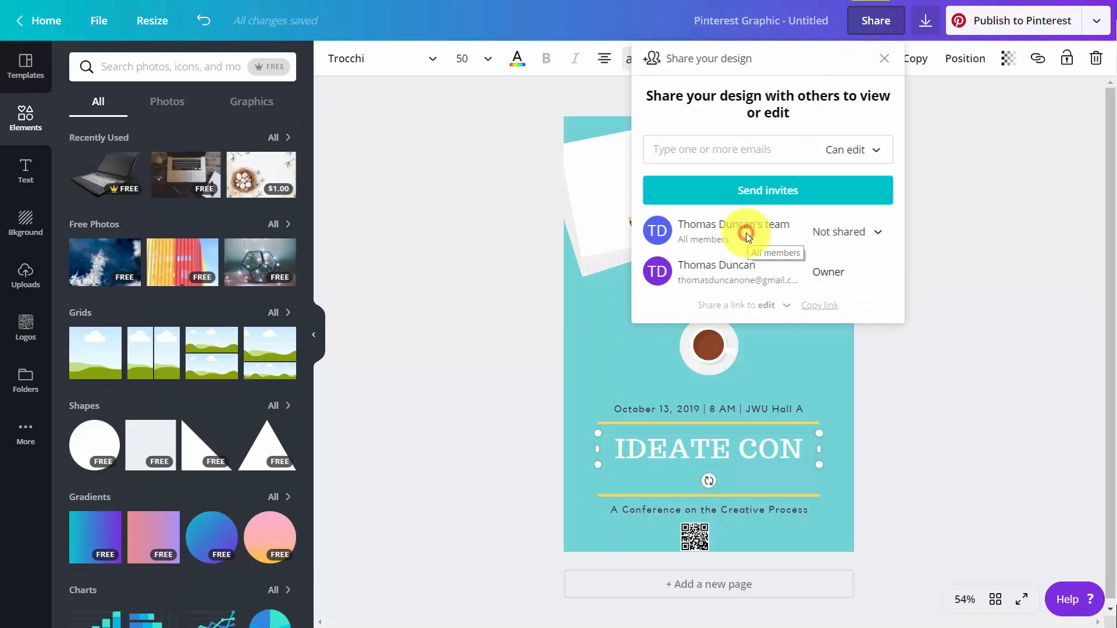
click(870, 232)
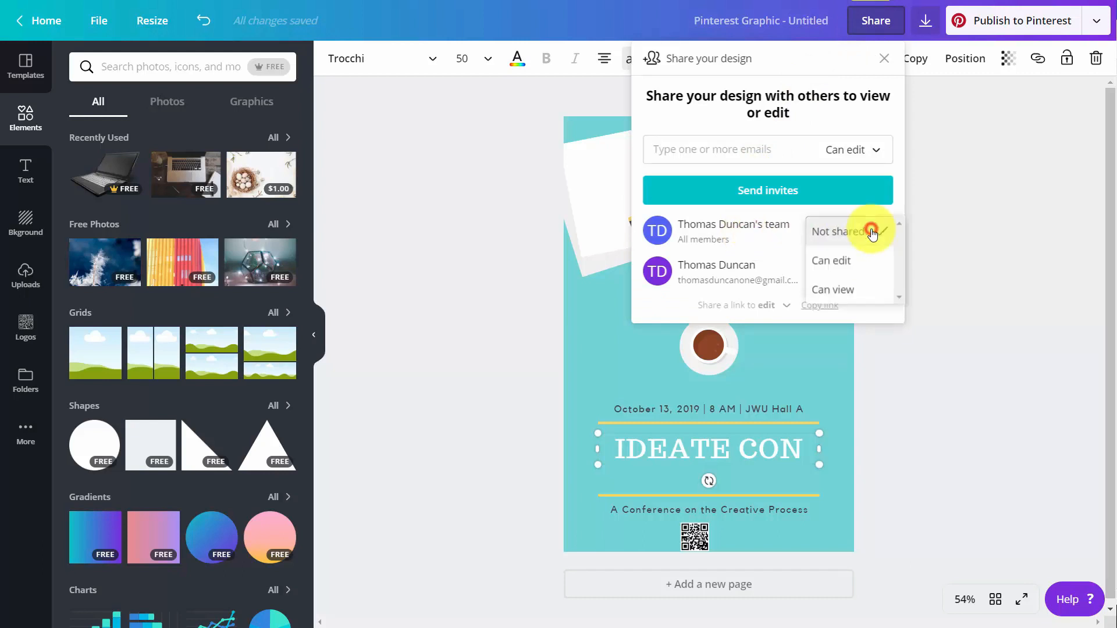
click(836, 269)
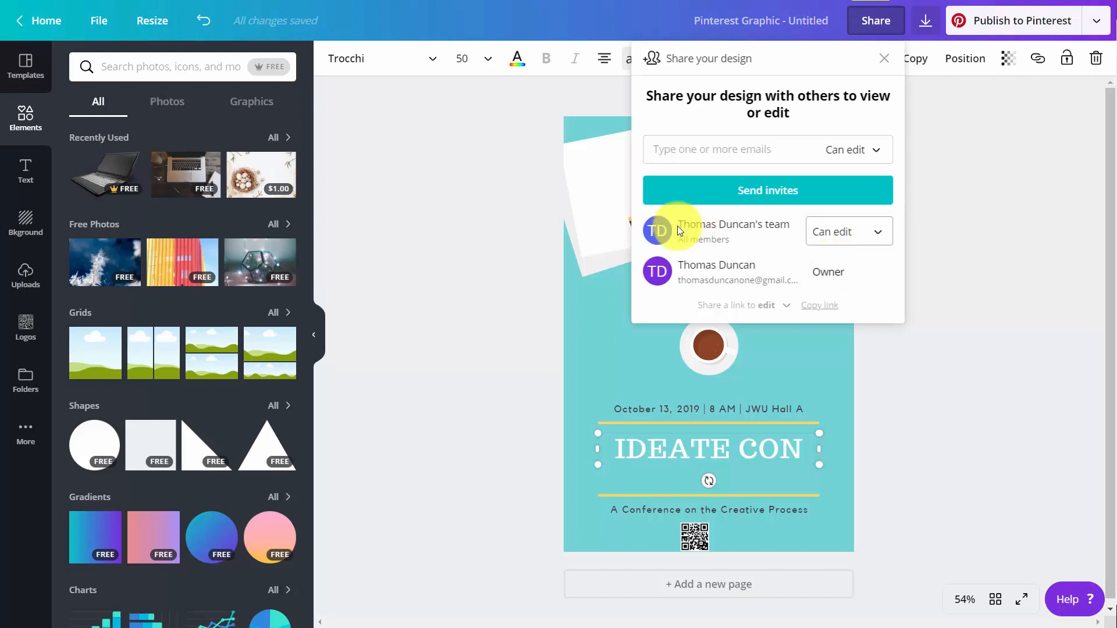
click(756, 194)
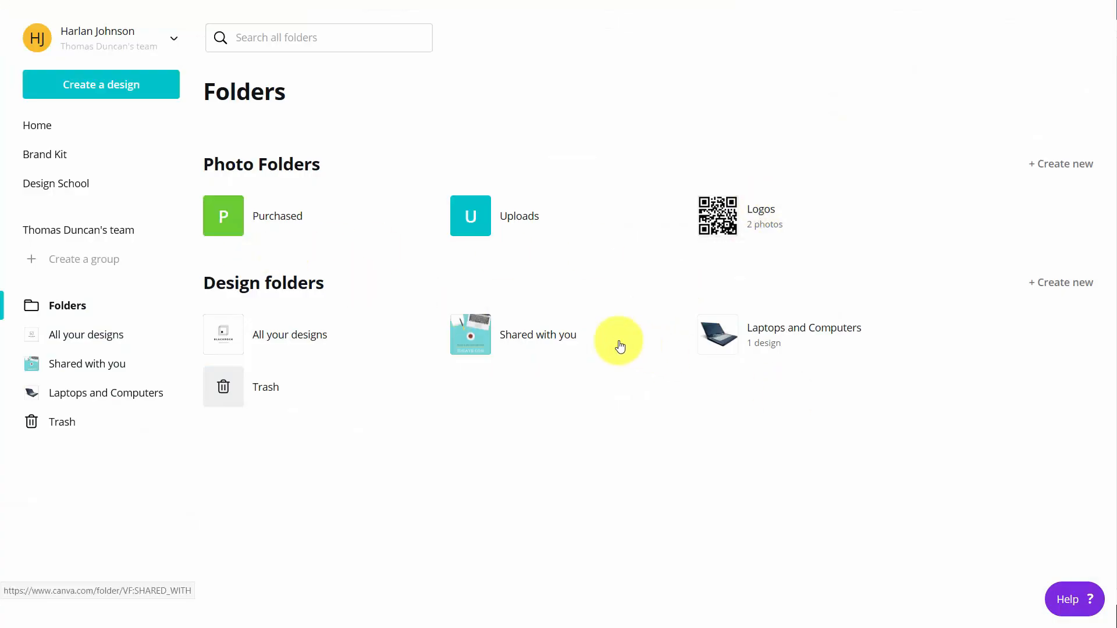
Open the shared Untitled Design from the Shared with you folder in the editor.
click(479, 339)
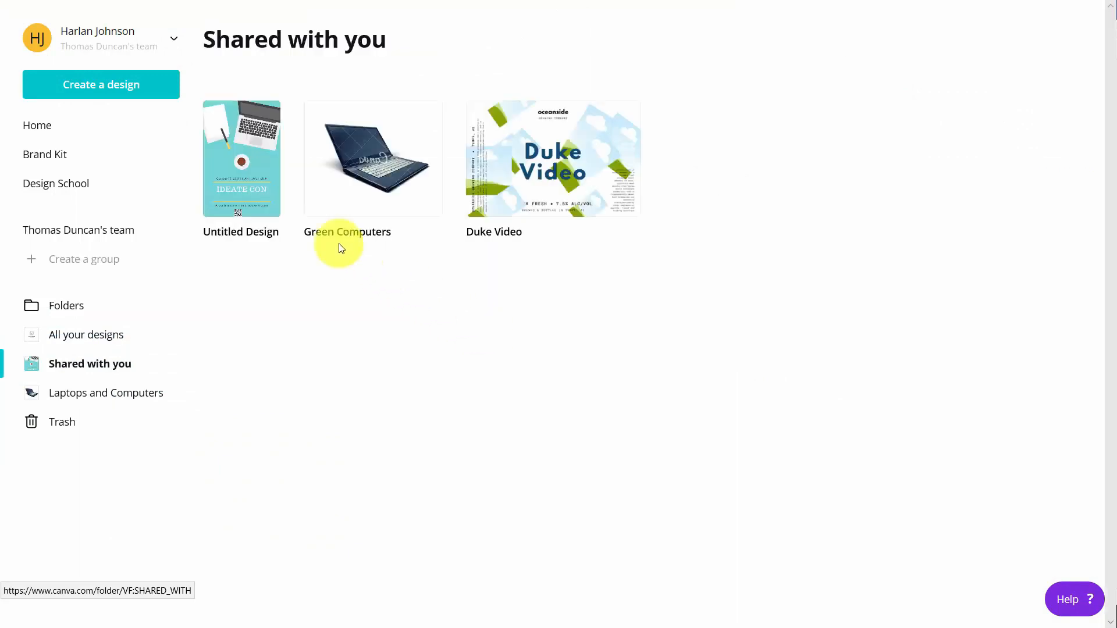
click(248, 167)
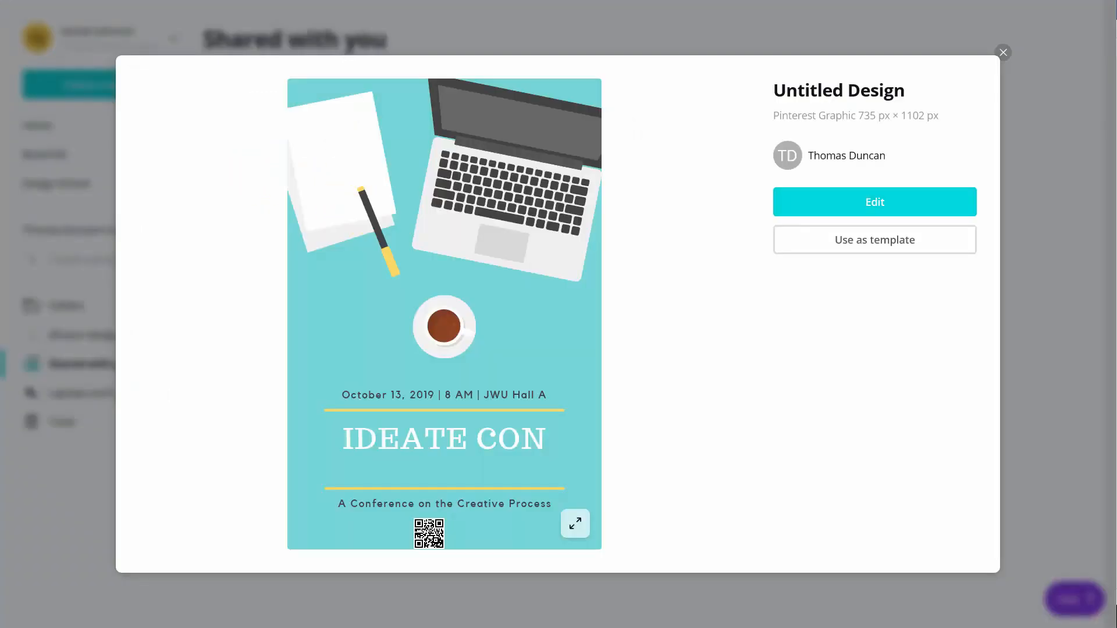
click(874, 202)
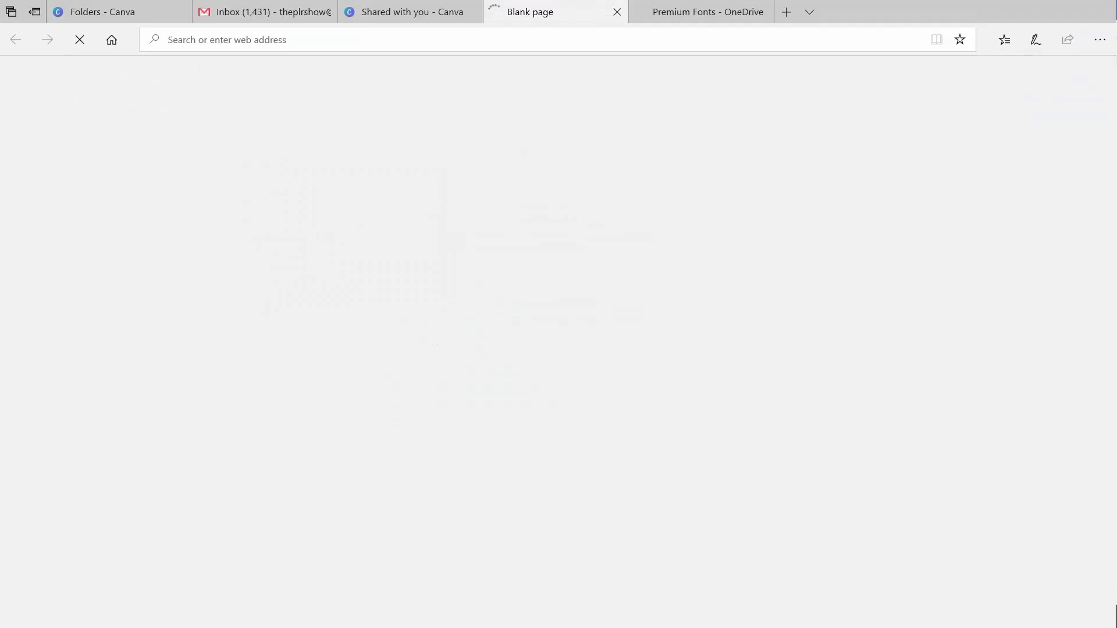
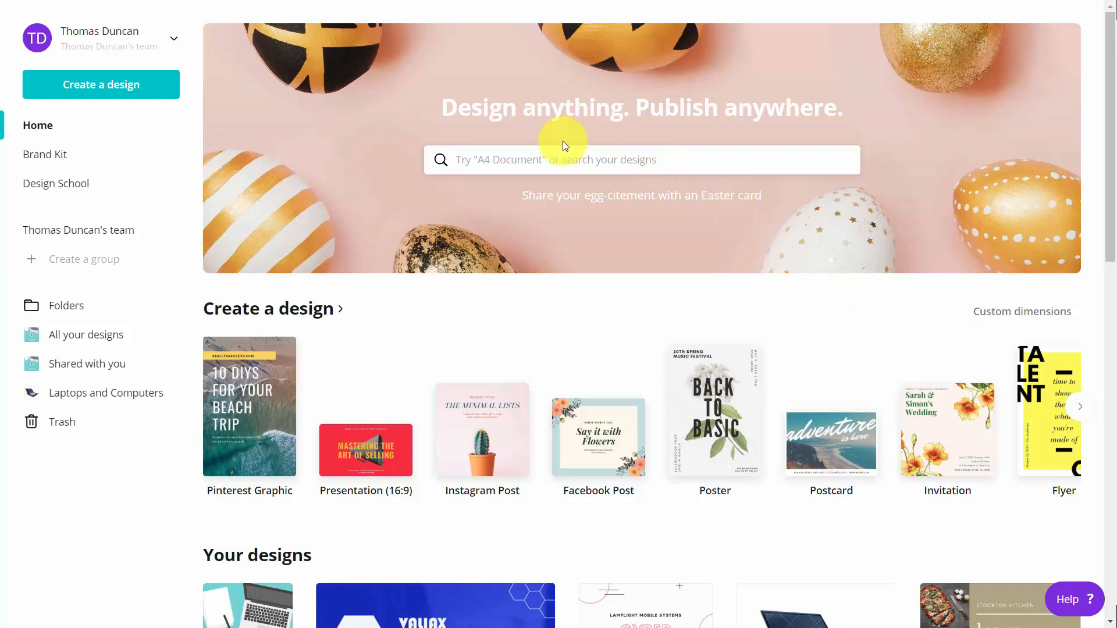
Create a new blank Business Card design by searching 'busine' on the home page.
click(581, 167)
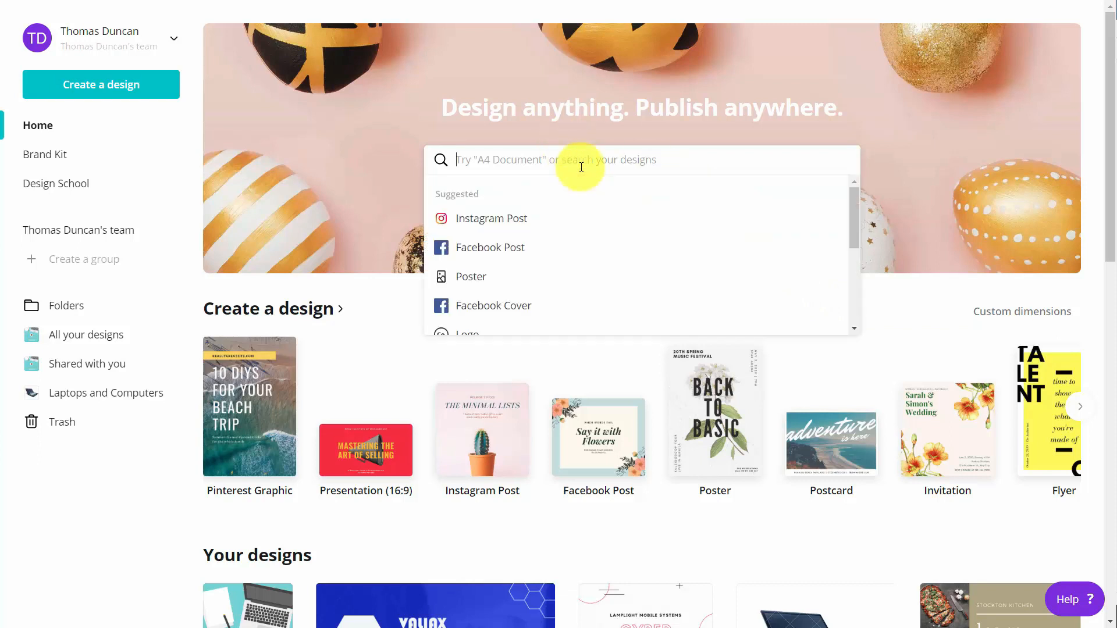
text(busine)
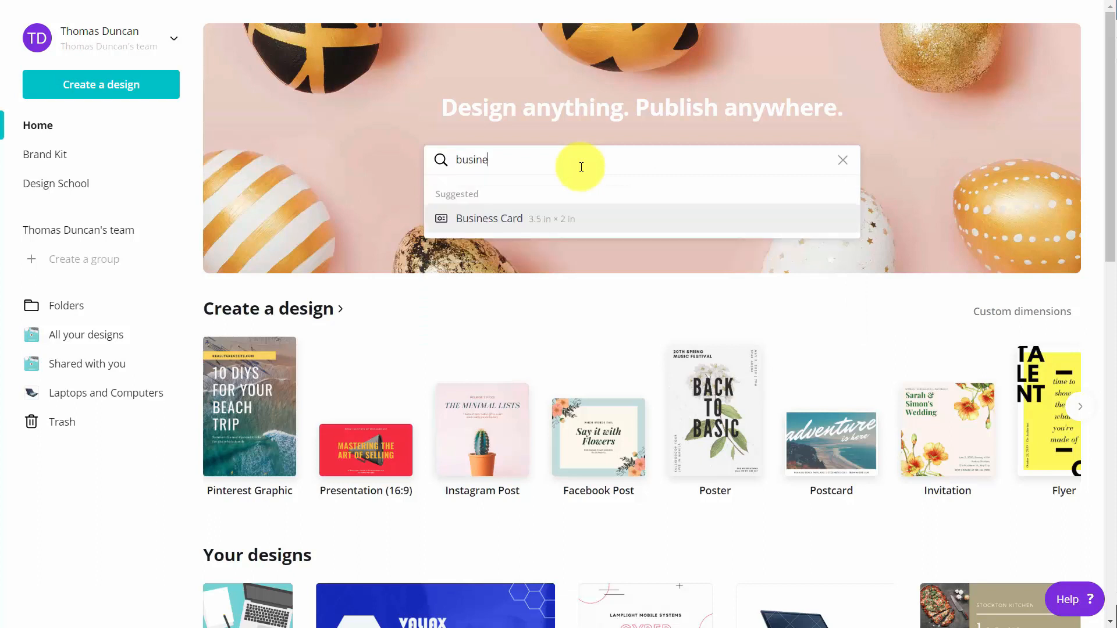
click(512, 219)
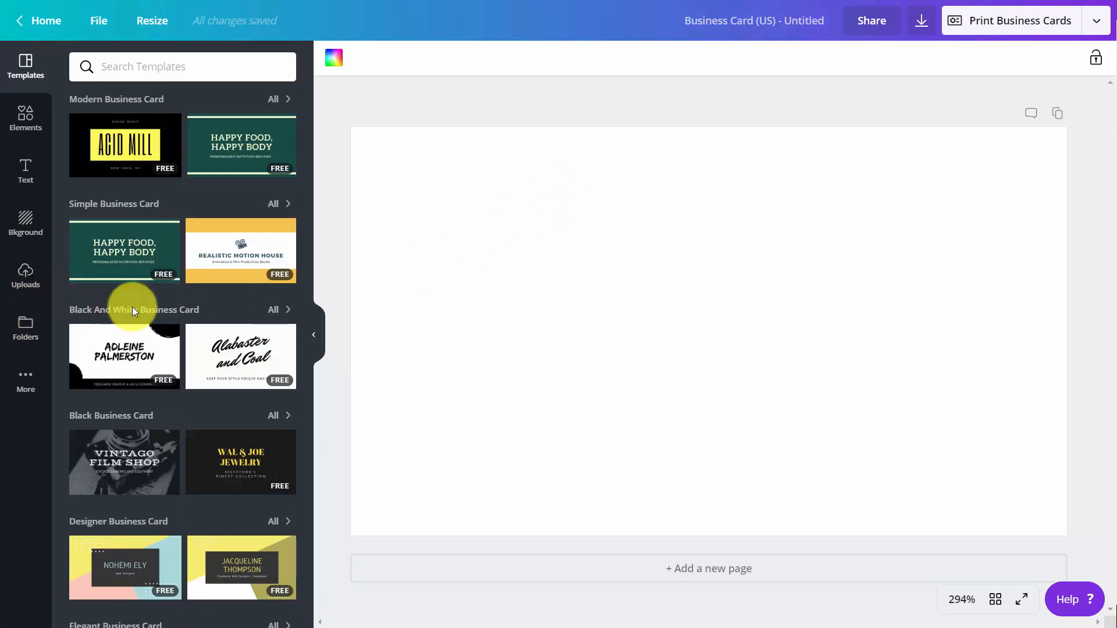
Apply the lined-notebook teacher 'Shining Stars Kindergarten' design to page 1.
scroll(162, 314, down, 5)
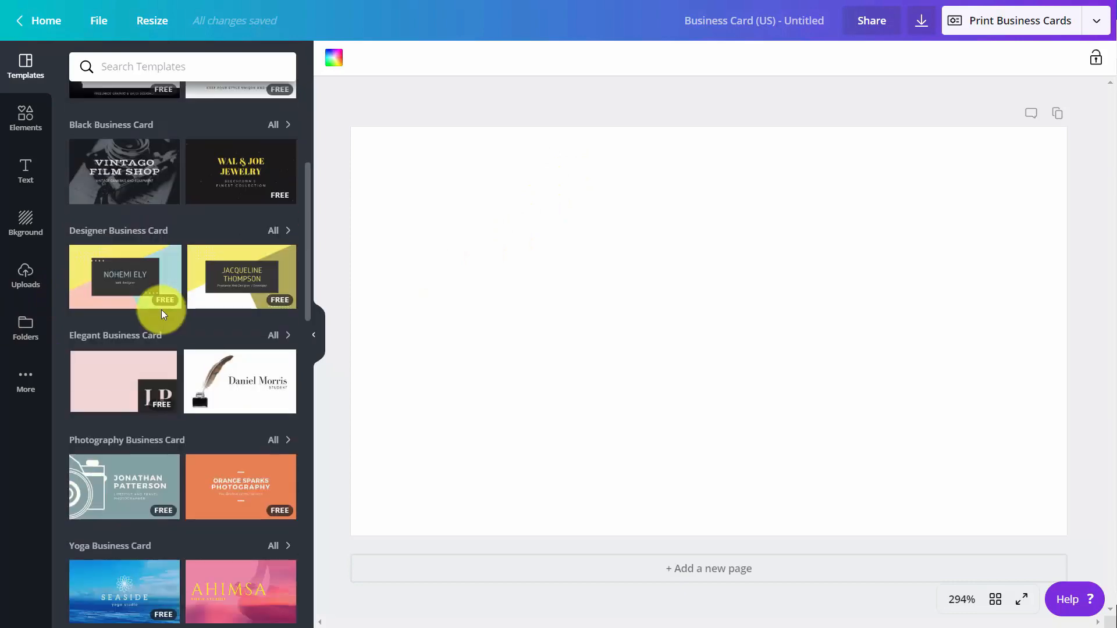
scroll(162, 314, up, 1)
scroll(162, 314, up, 3)
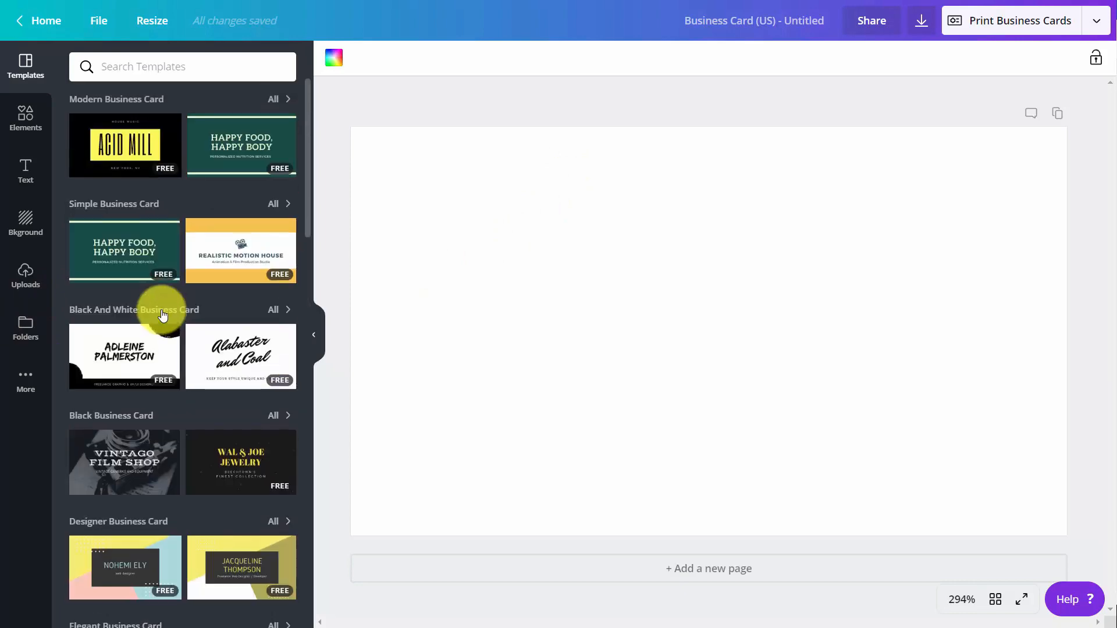
scroll(162, 314, down, 6)
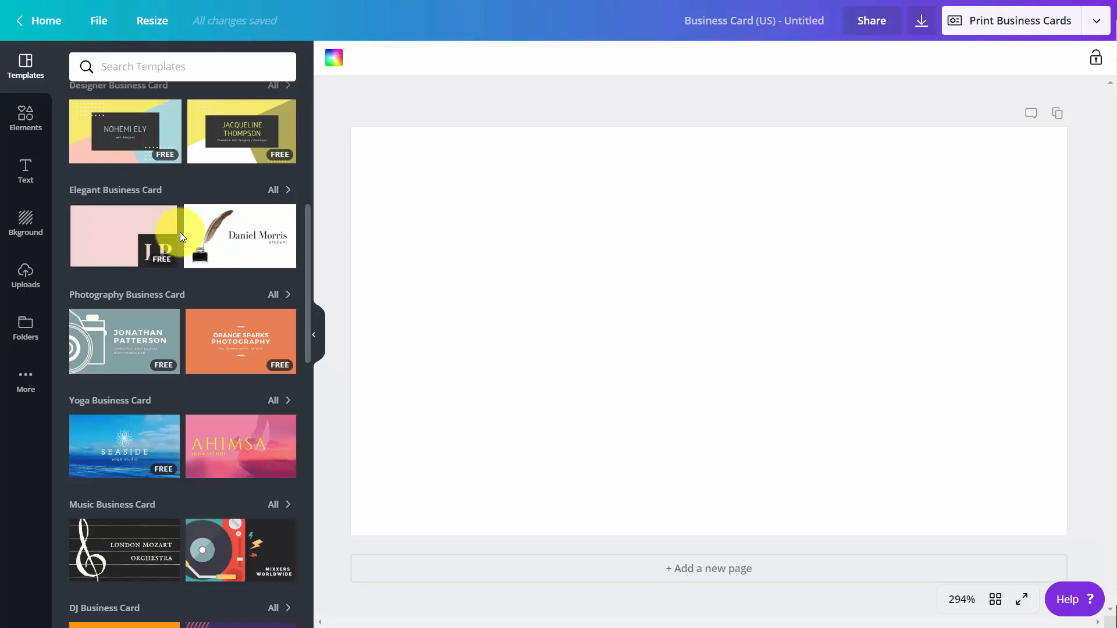
scroll(177, 227, down, 10)
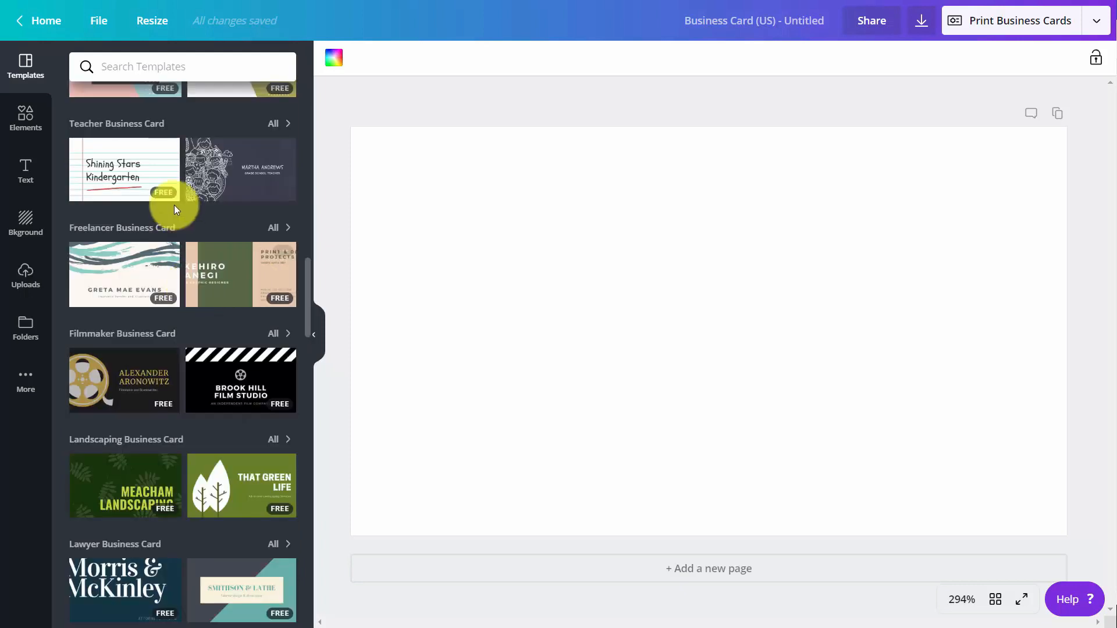
click(103, 170)
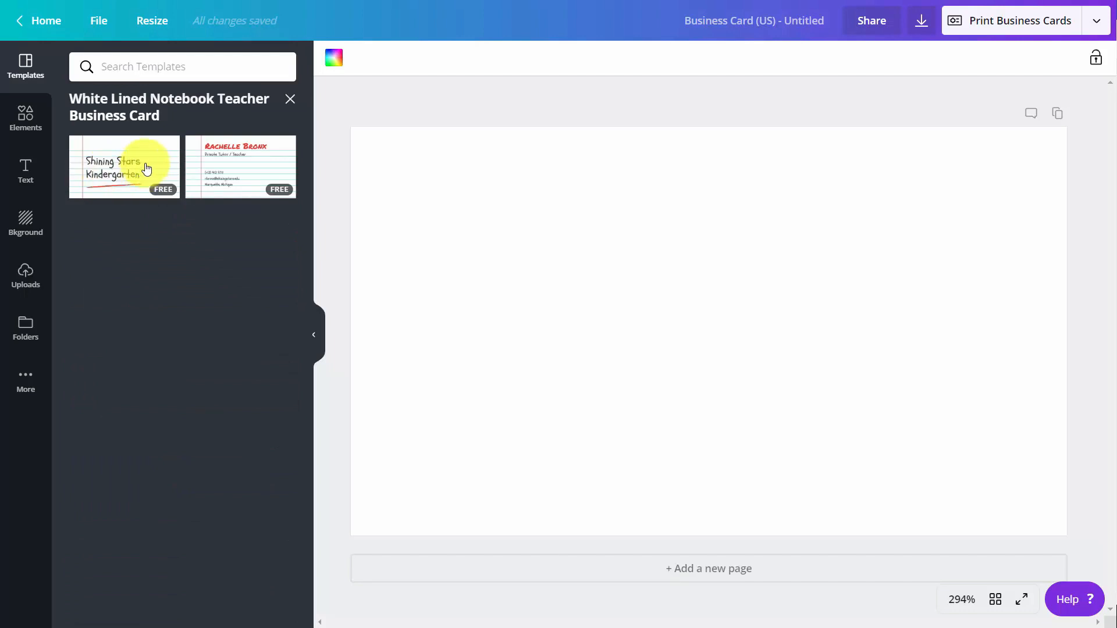
click(145, 169)
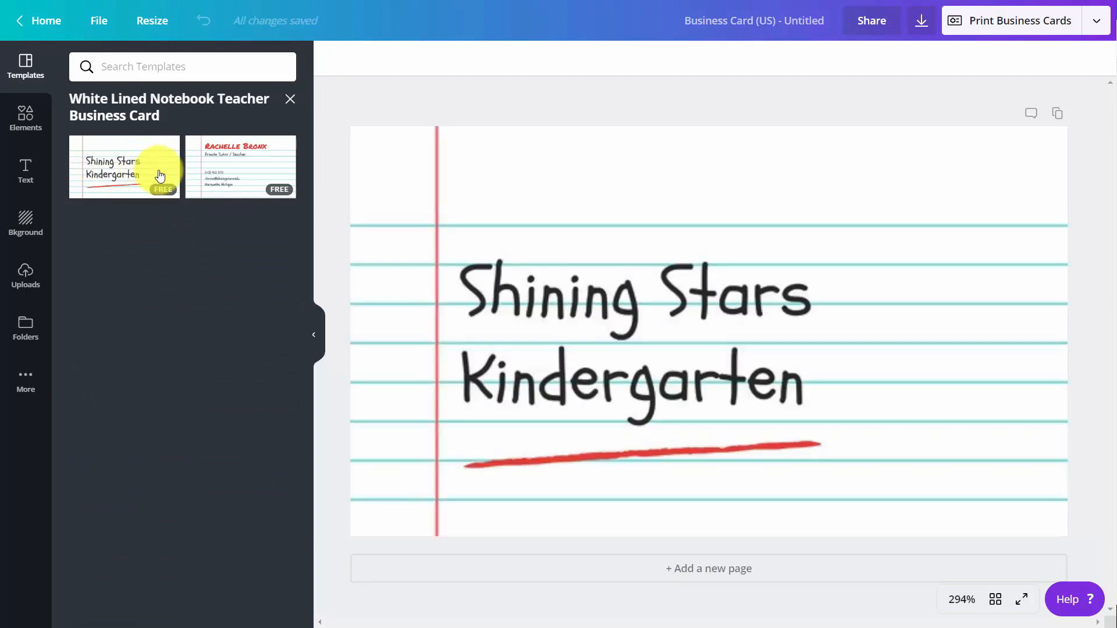
Add a second page using the template's contact-details design.
click(679, 569)
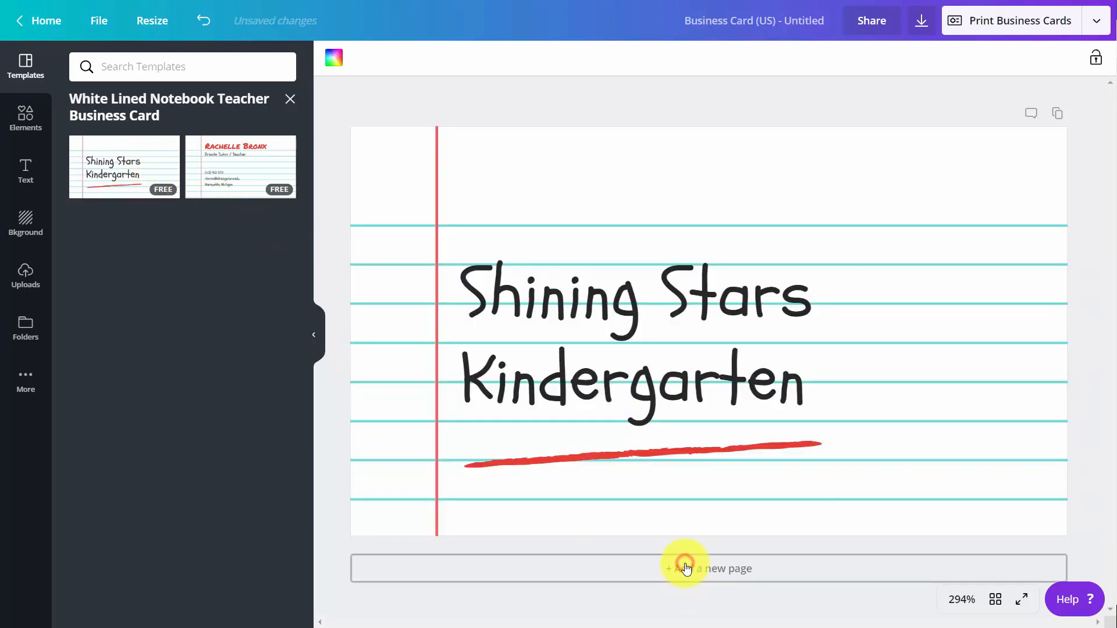
click(226, 164)
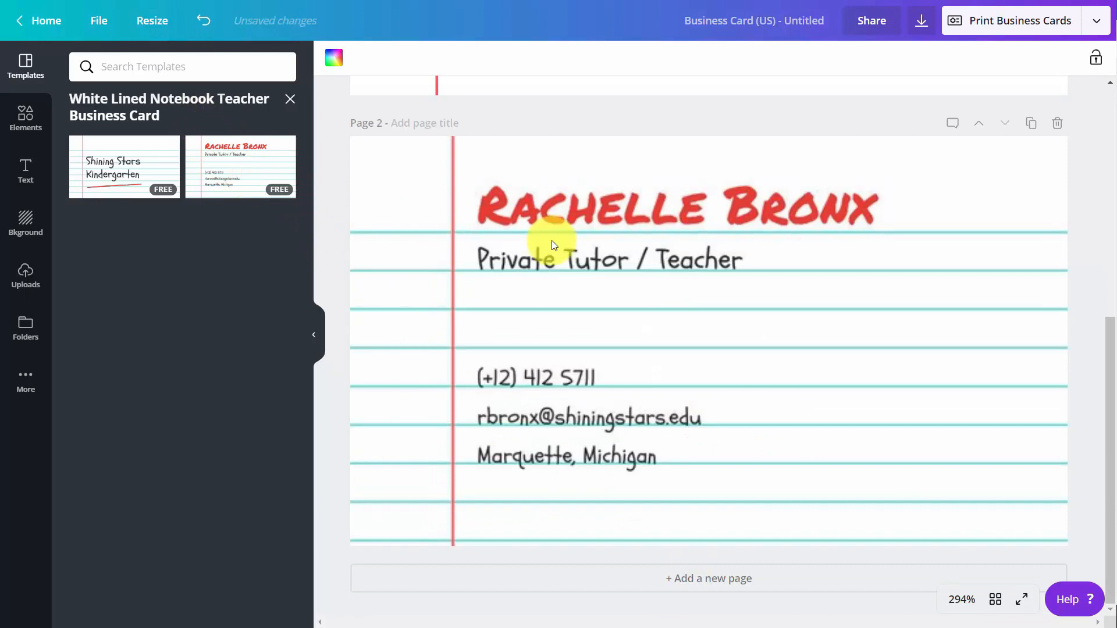
scroll(549, 232, up, 3)
scroll(549, 231, up, 3)
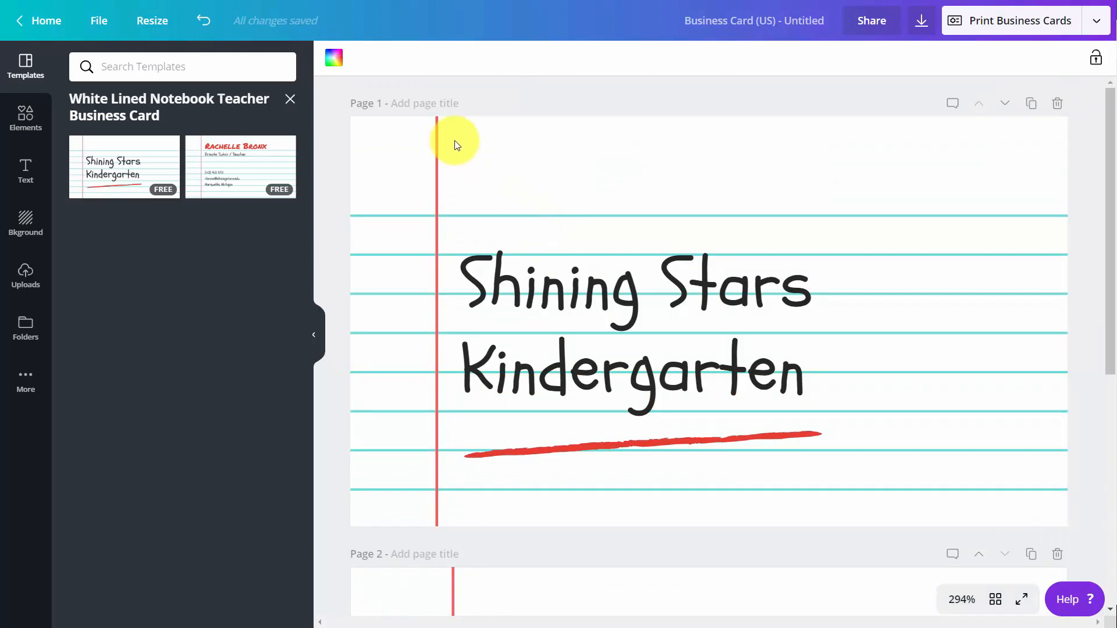
Turn page 1's notebook background lines the blue brand colour.
click(334, 63)
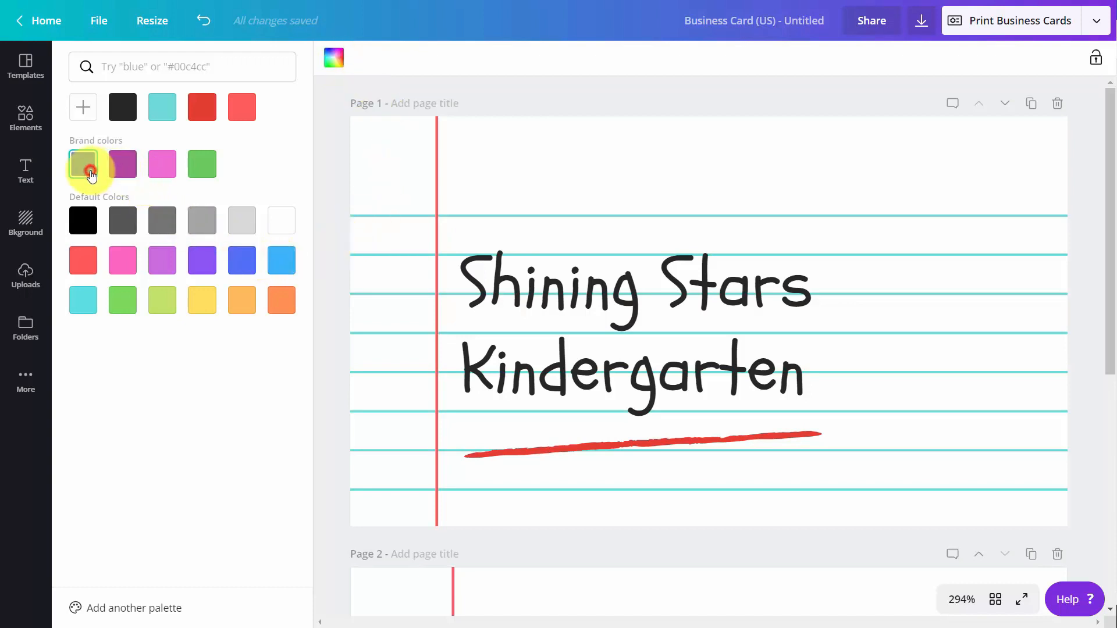
click(91, 174)
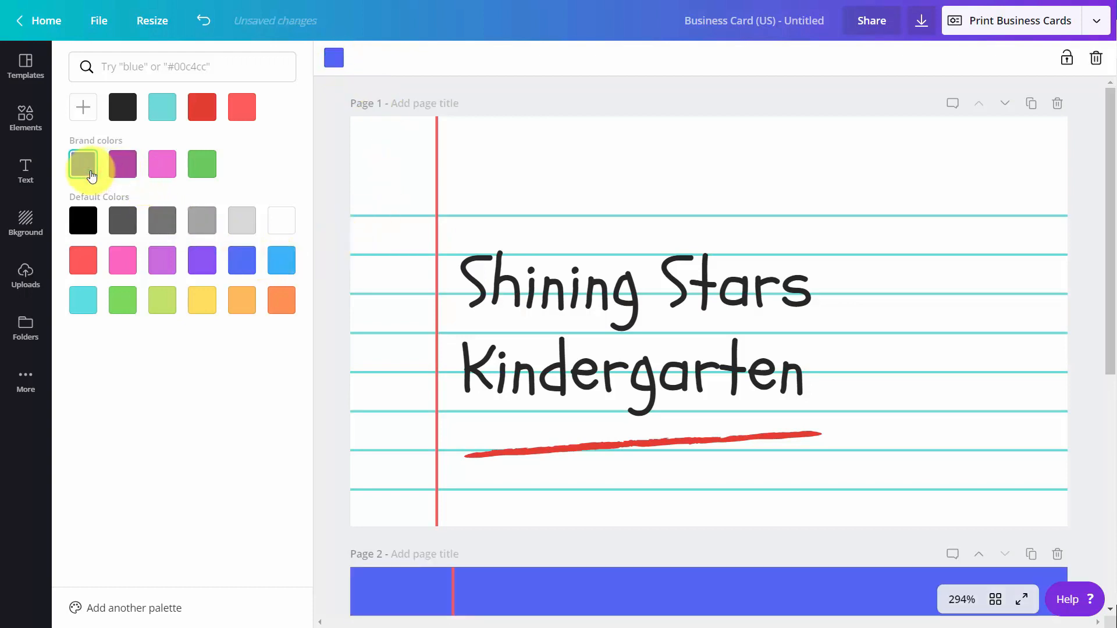
click(460, 184)
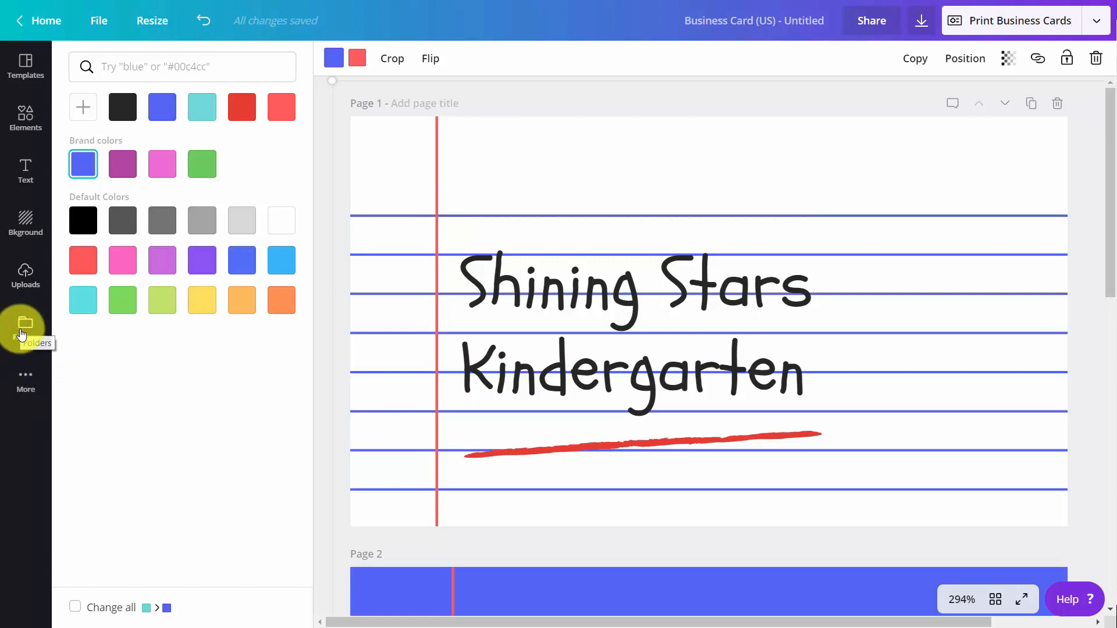
Add the QR code from the Logos folder, shrink it, and place it top-right.
click(23, 325)
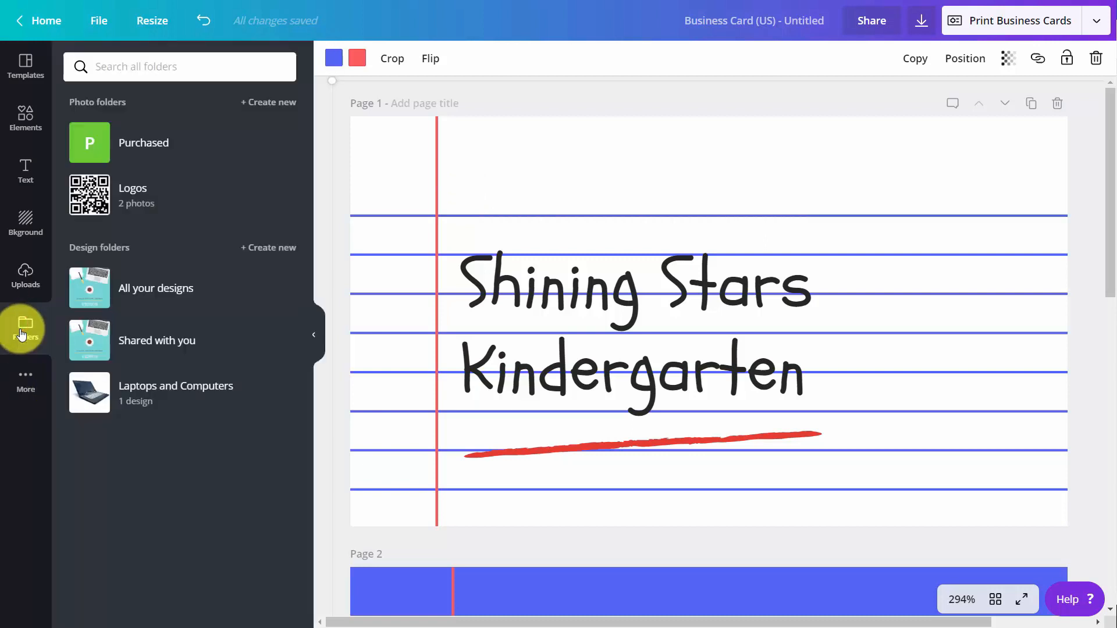
click(94, 196)
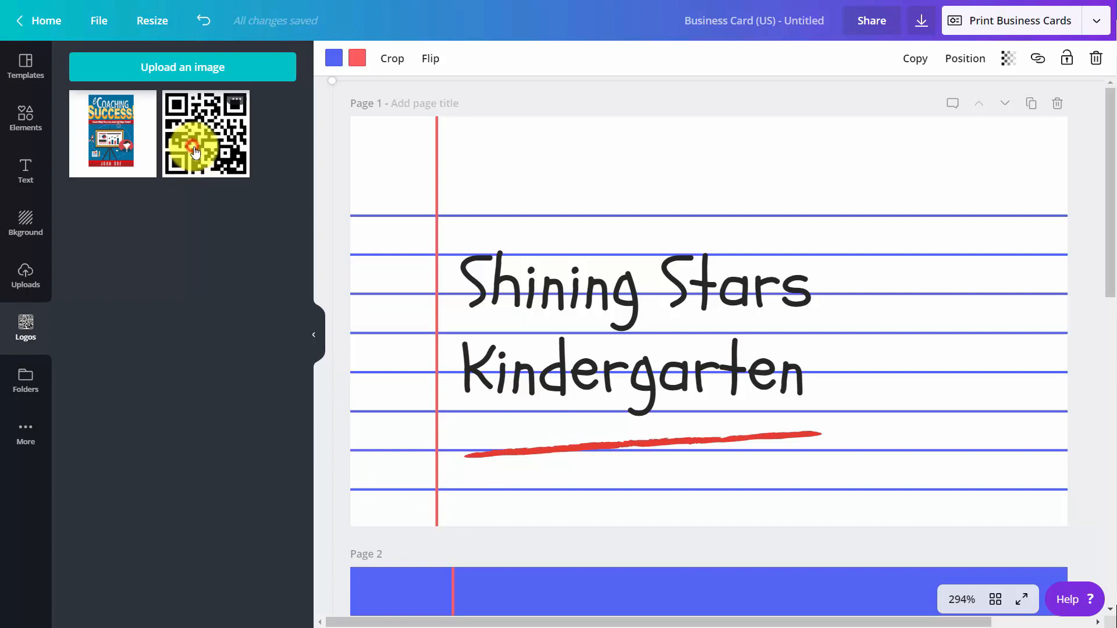
click(194, 152)
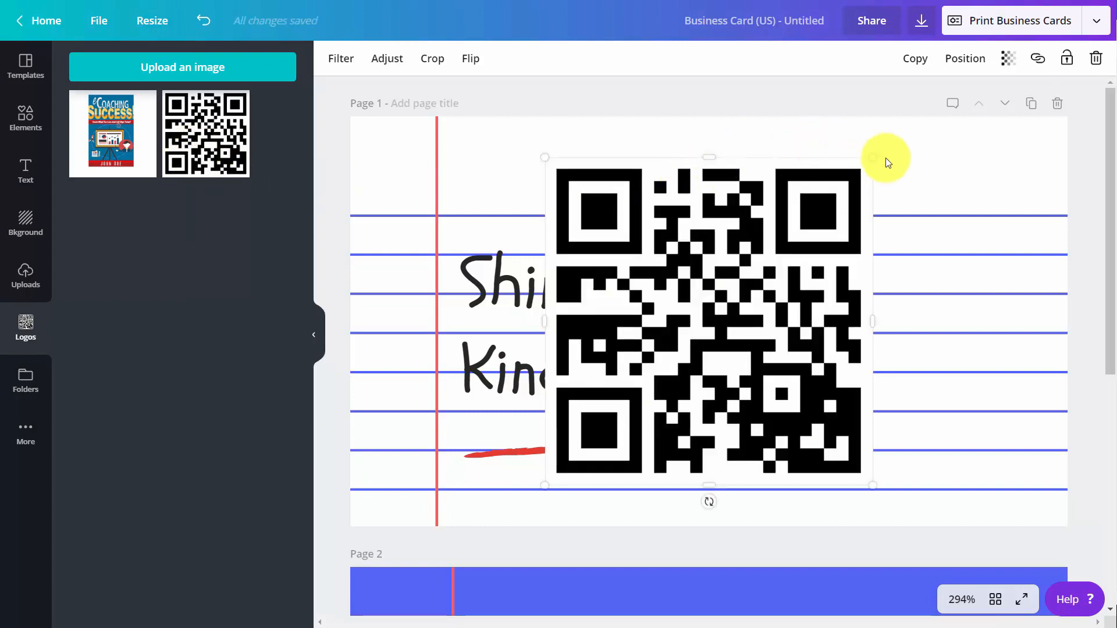
drag(873, 157, 658, 370)
drag(818, 187, 996, 154)
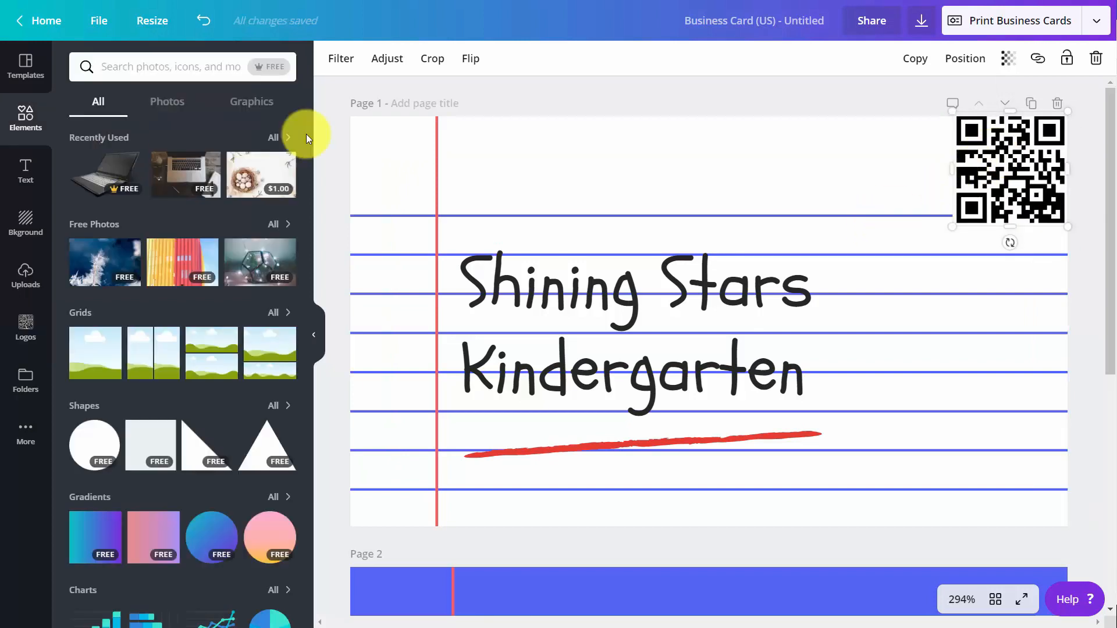
Add a free 'teach' stock photo of TEACH letter blocks beside books to the card.
click(167, 101)
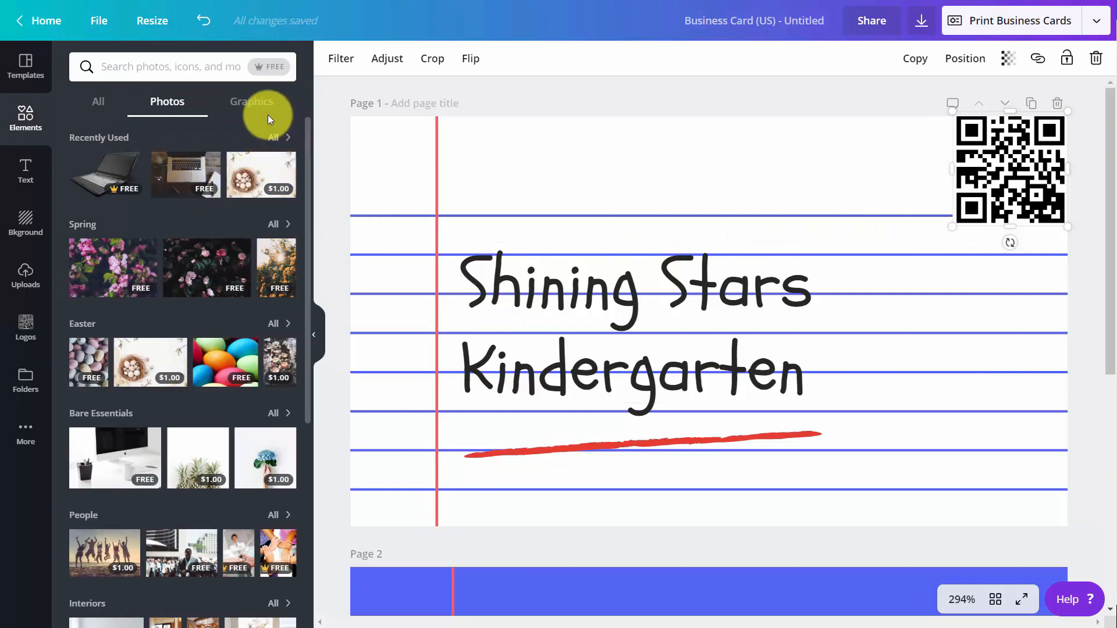
click(276, 71)
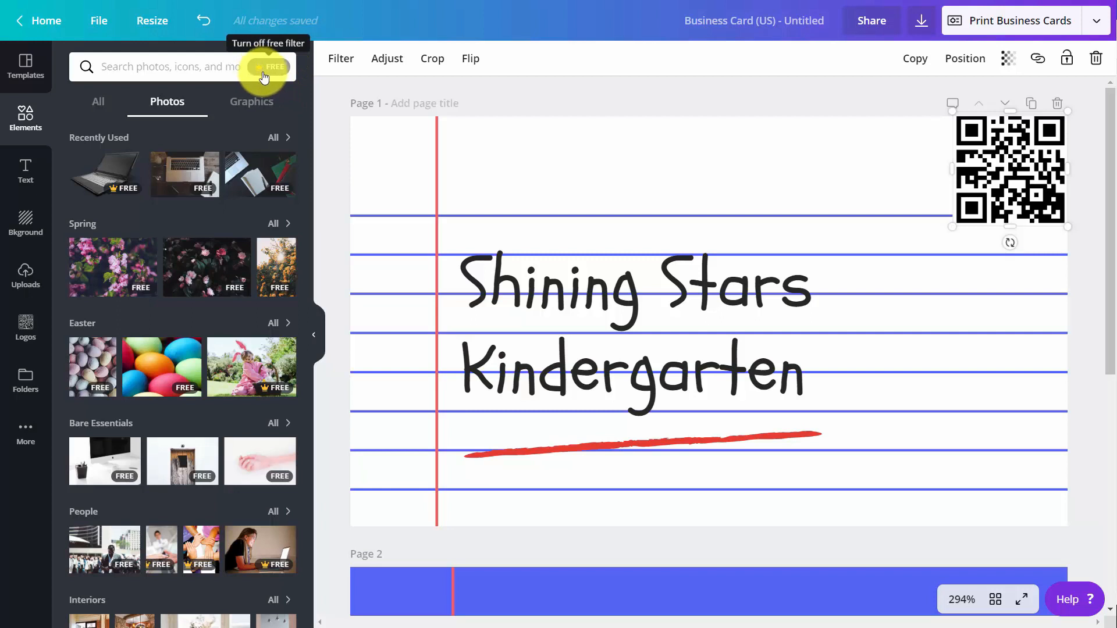
click(156, 66)
text(teach)
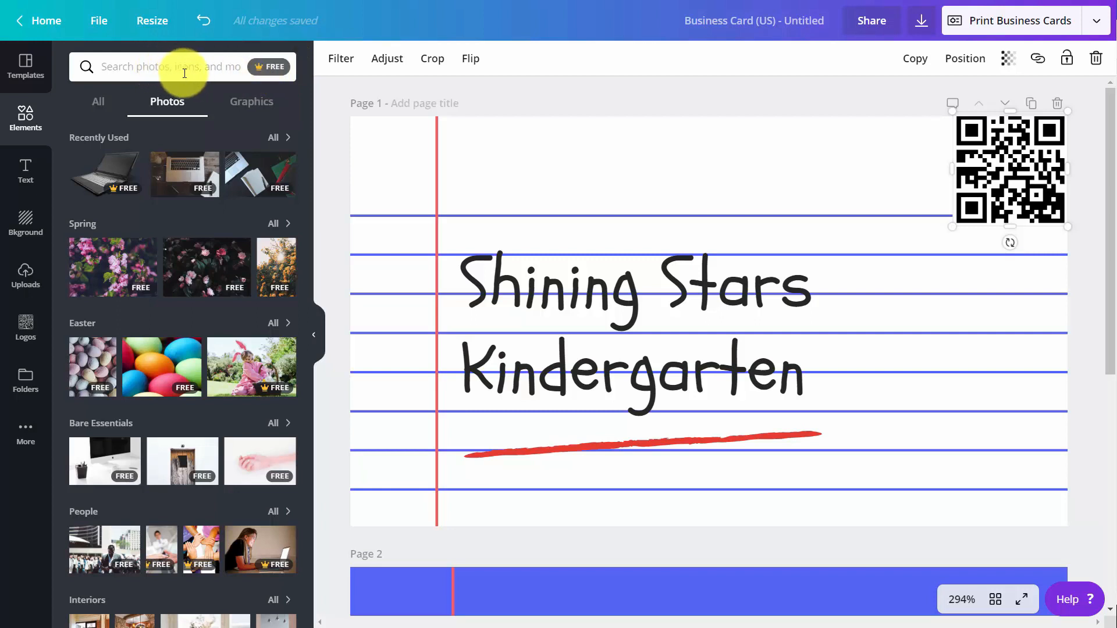
key(Return)
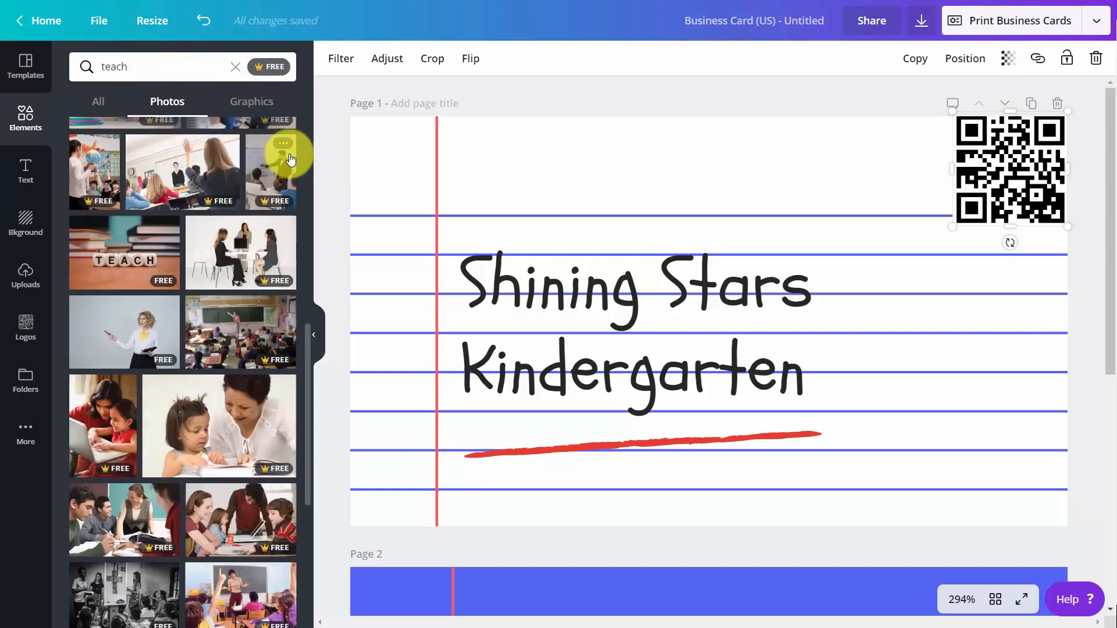
click(139, 250)
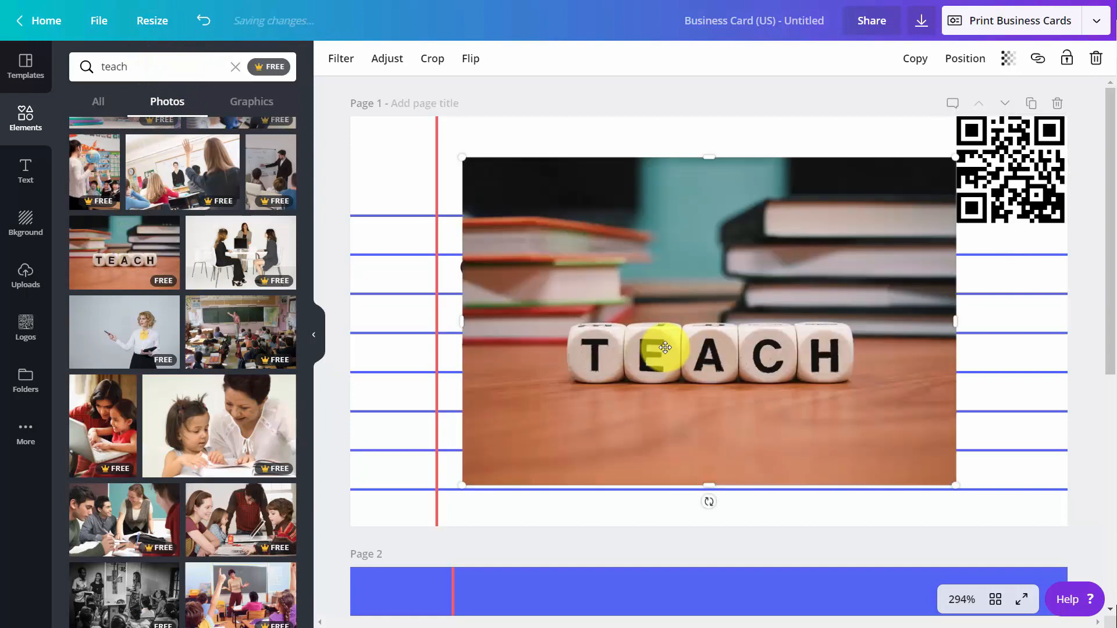
Apply the Peony filter to the TEACH photo, trying a horizontal flip then reverting it.
click(345, 59)
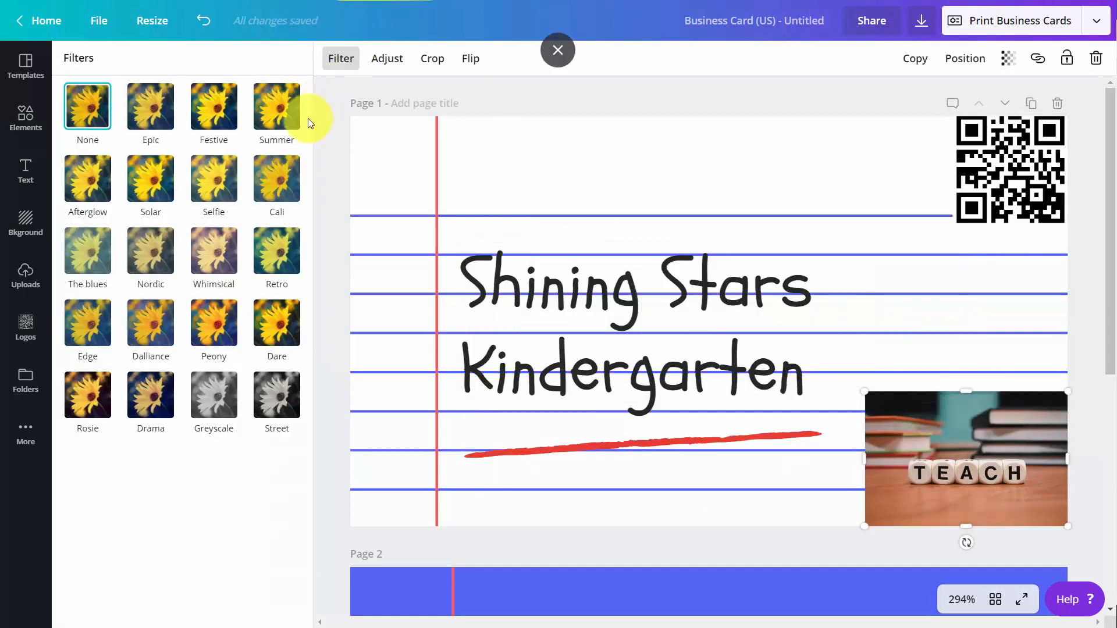
click(221, 334)
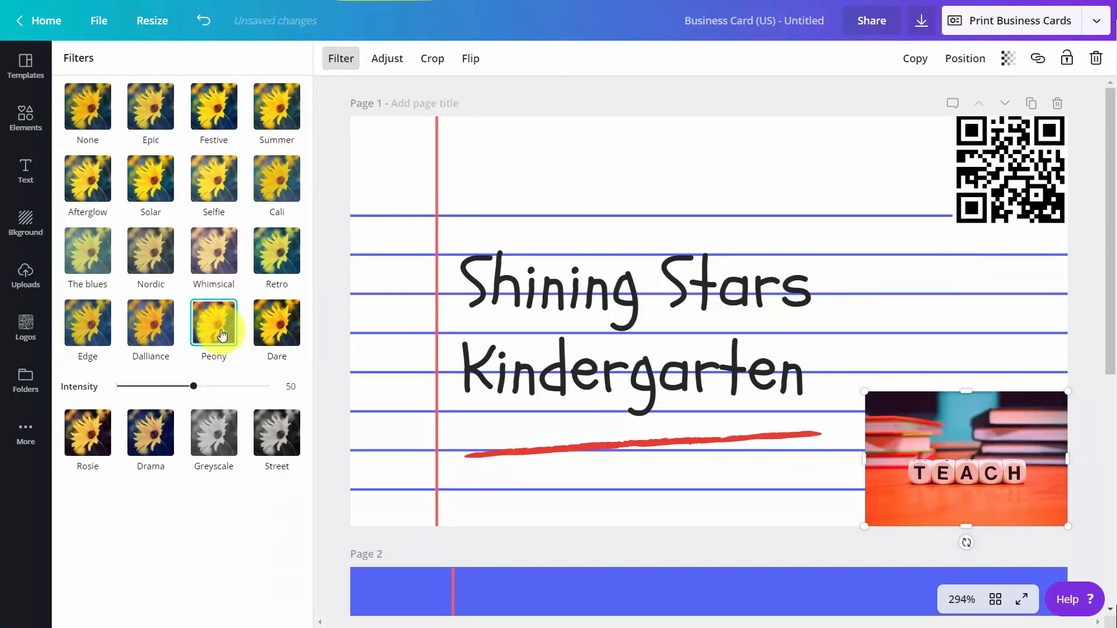
click(472, 60)
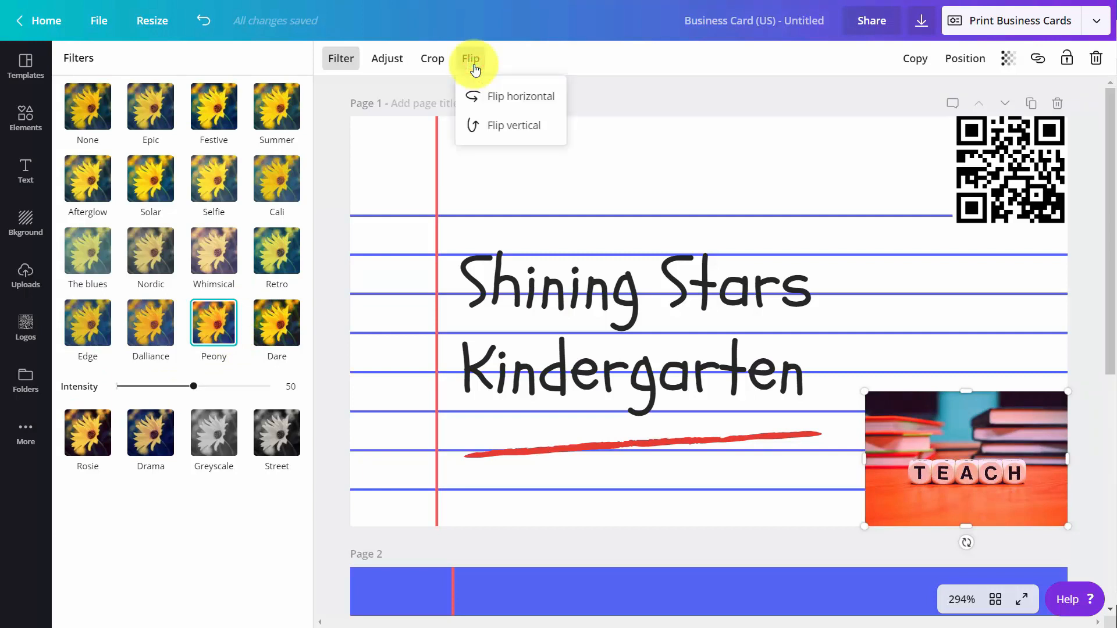
click(480, 98)
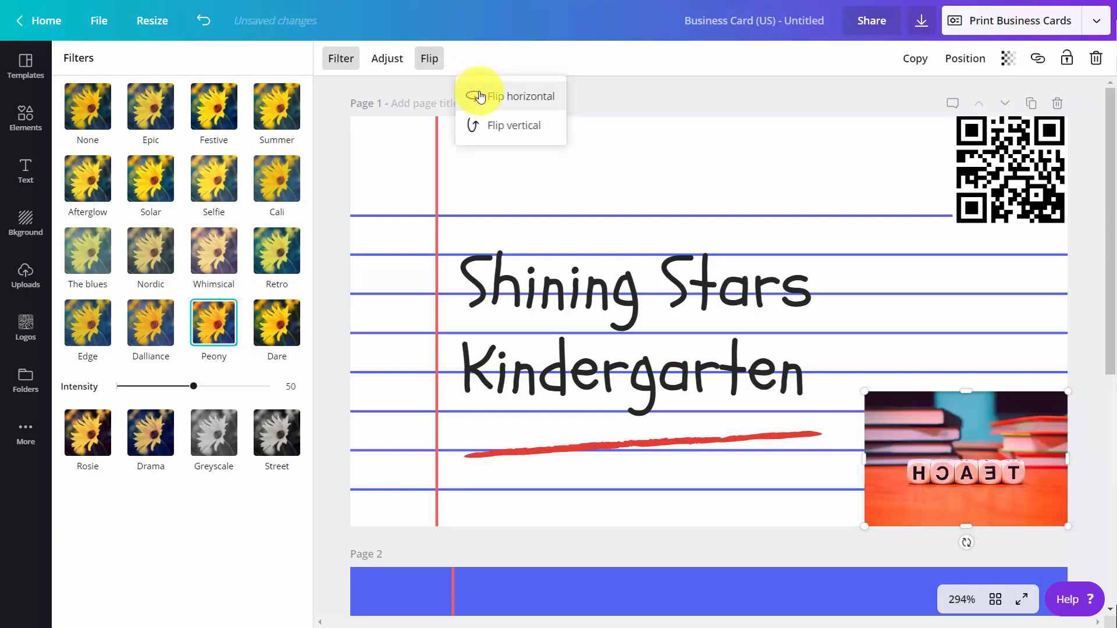
click(479, 96)
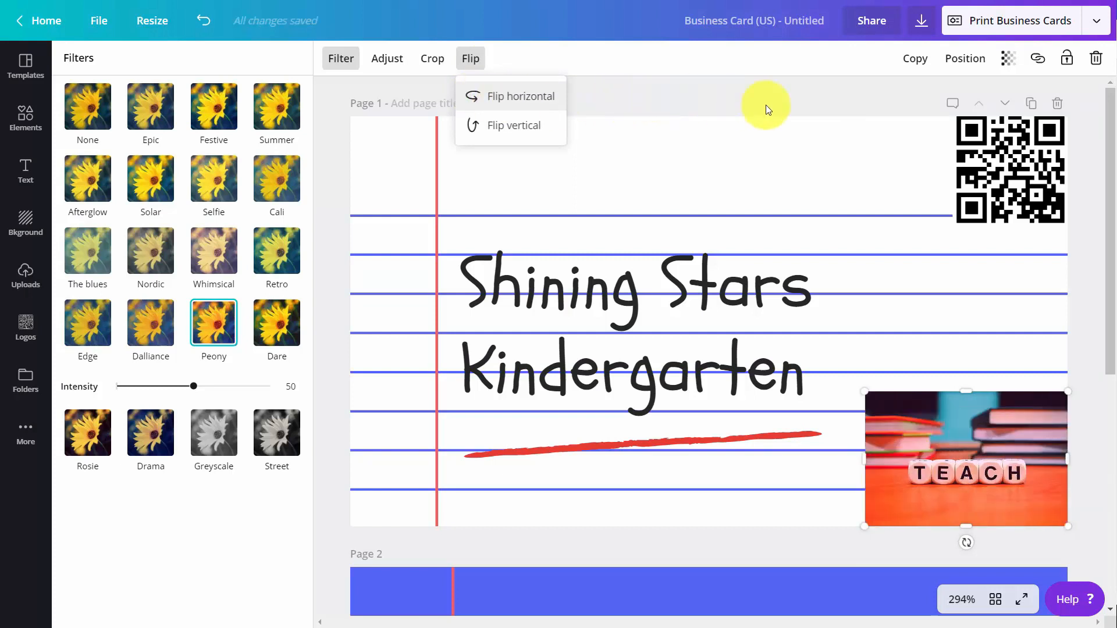
Fade the TEACH photo to transparency 18 and deselect it.
click(1009, 63)
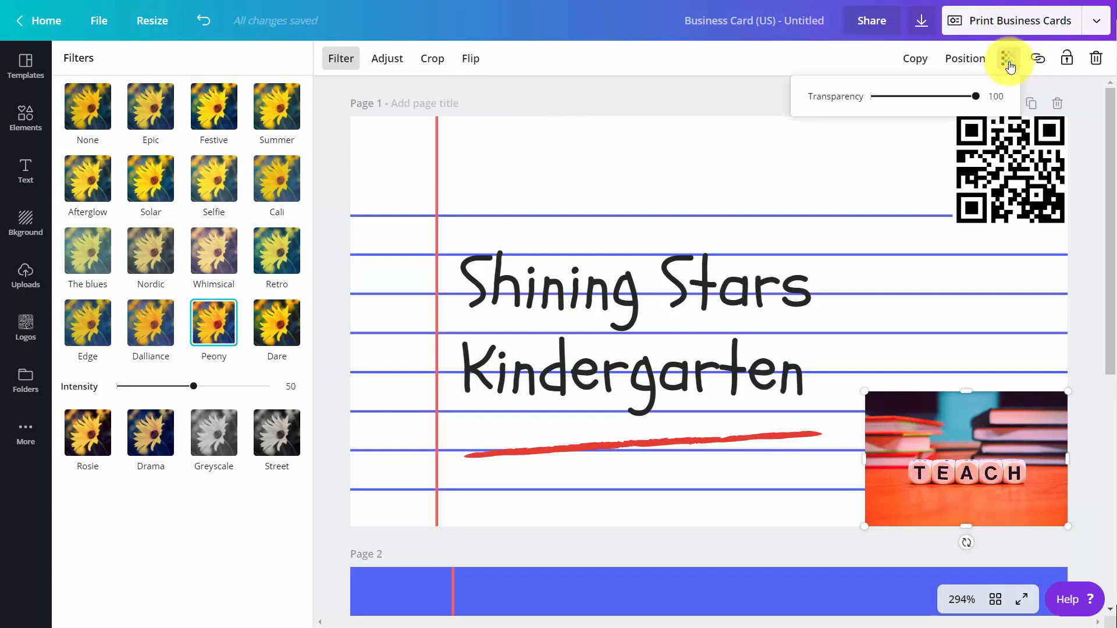
drag(976, 99, 888, 121)
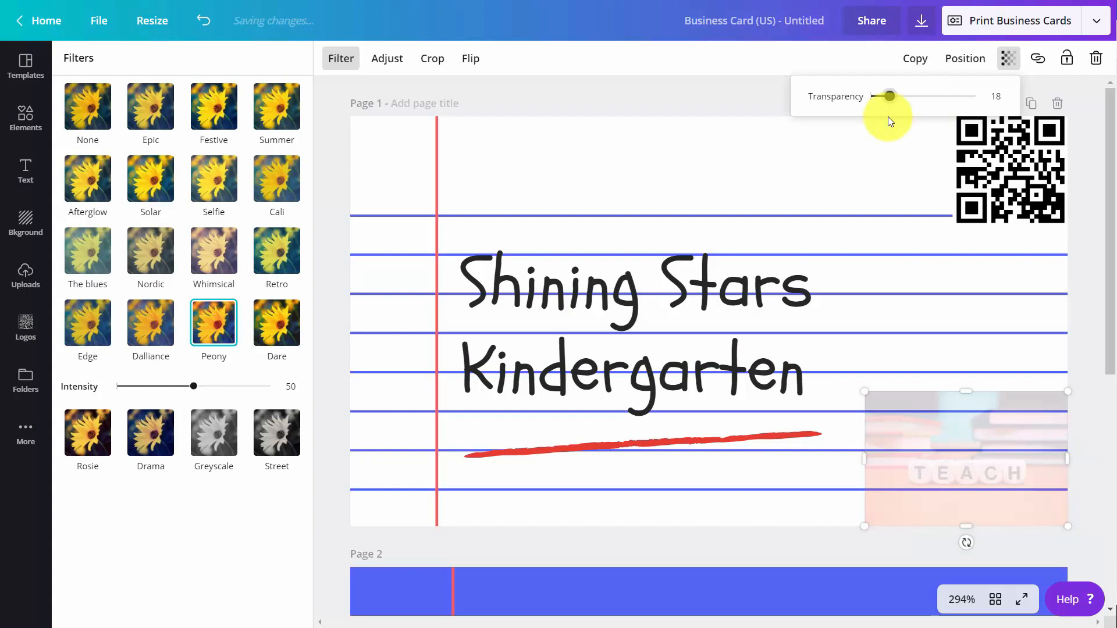
click(705, 90)
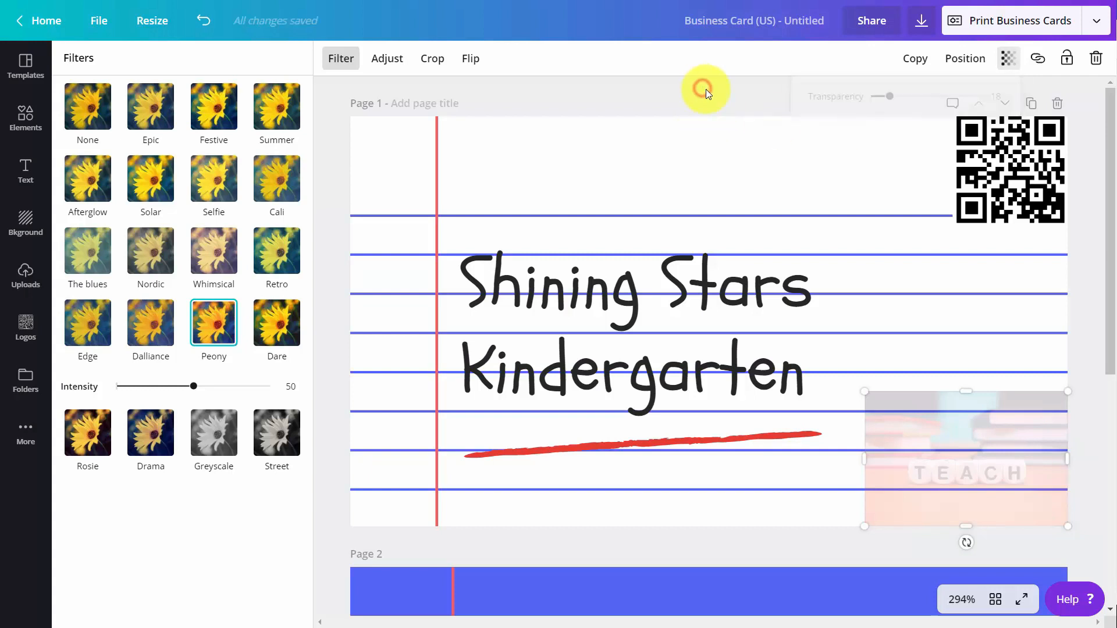
click(706, 90)
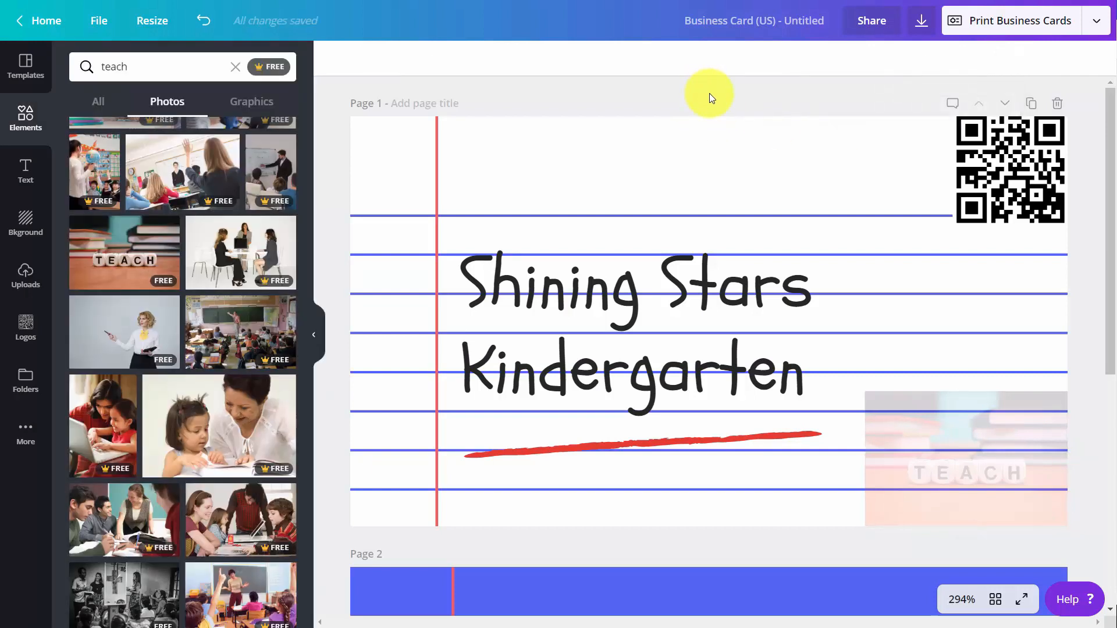
Switch both lines of the Shining Stars Kindergarten heading to the Arimo font.
double_click(616, 284)
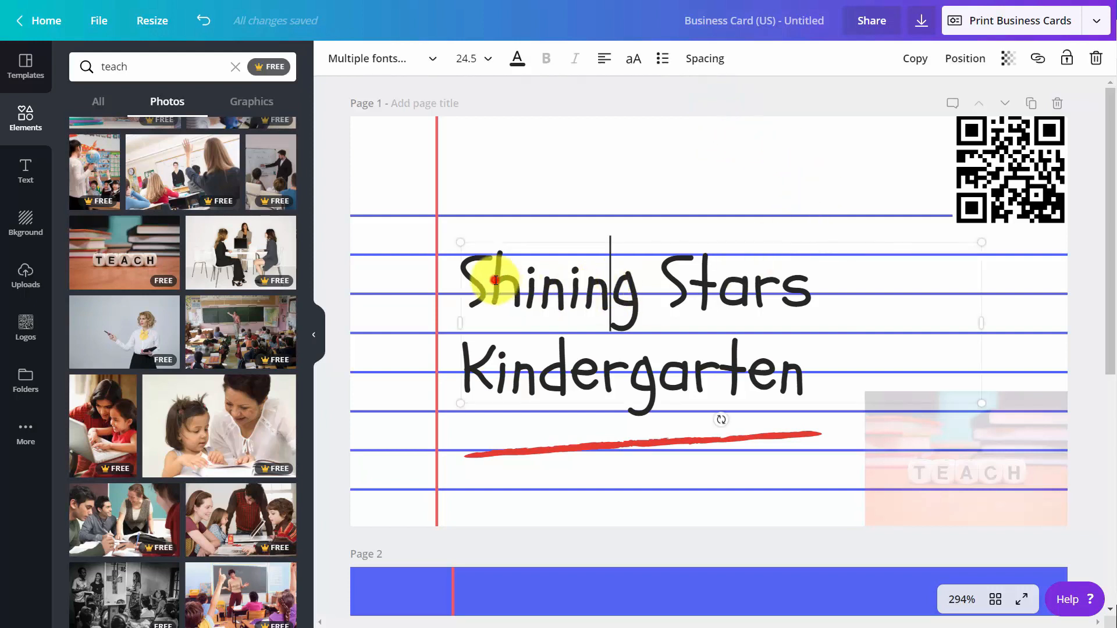
drag(478, 281, 642, 322)
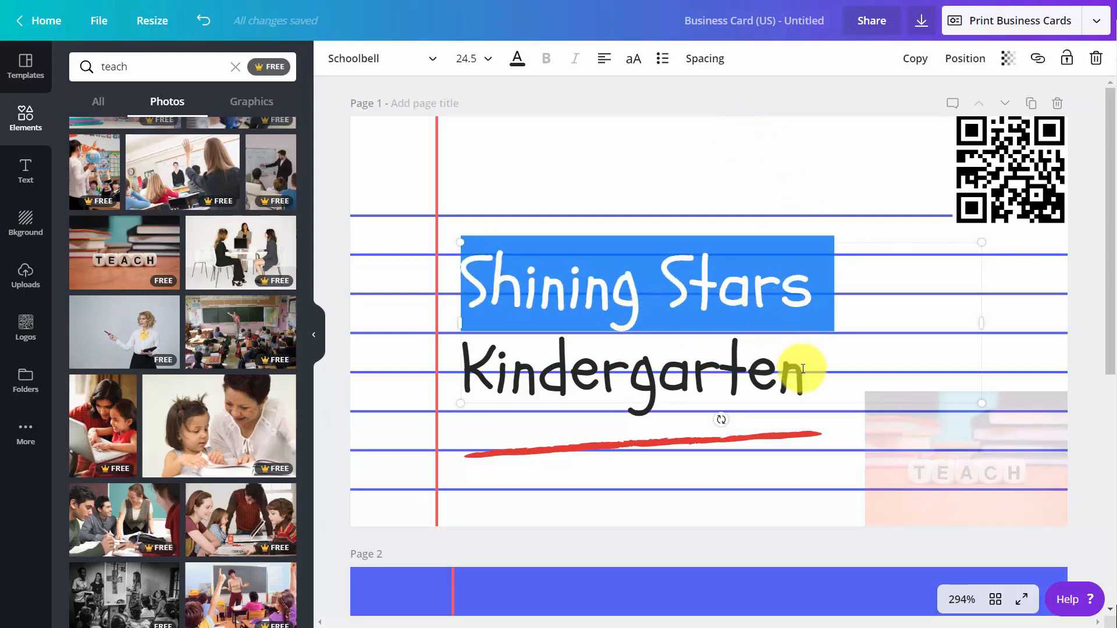
drag(801, 370, 462, 285)
click(435, 57)
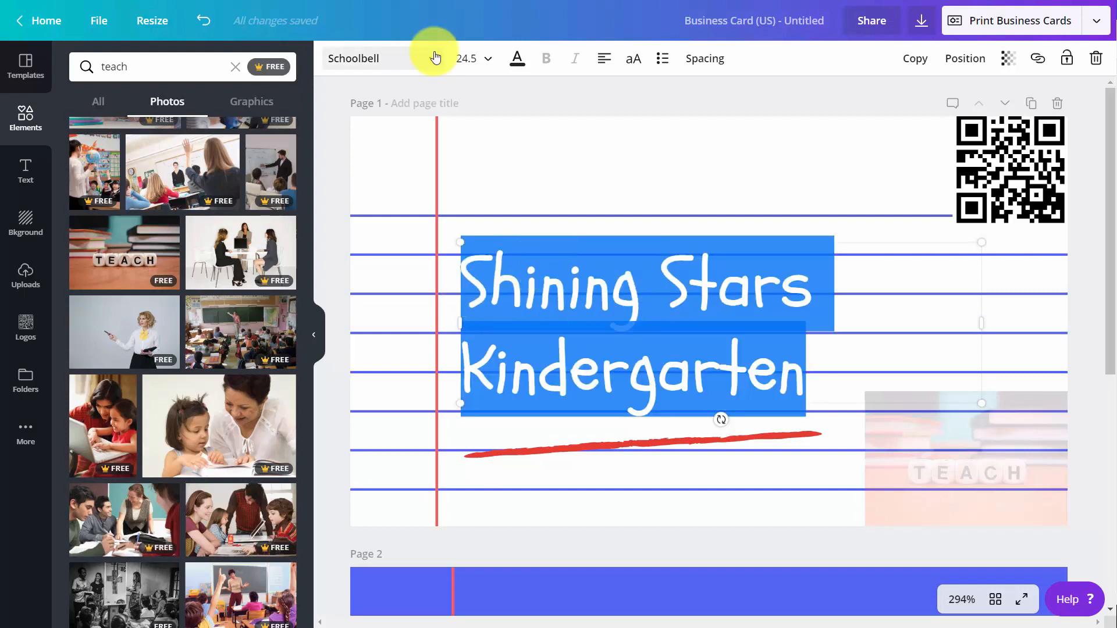
click(435, 59)
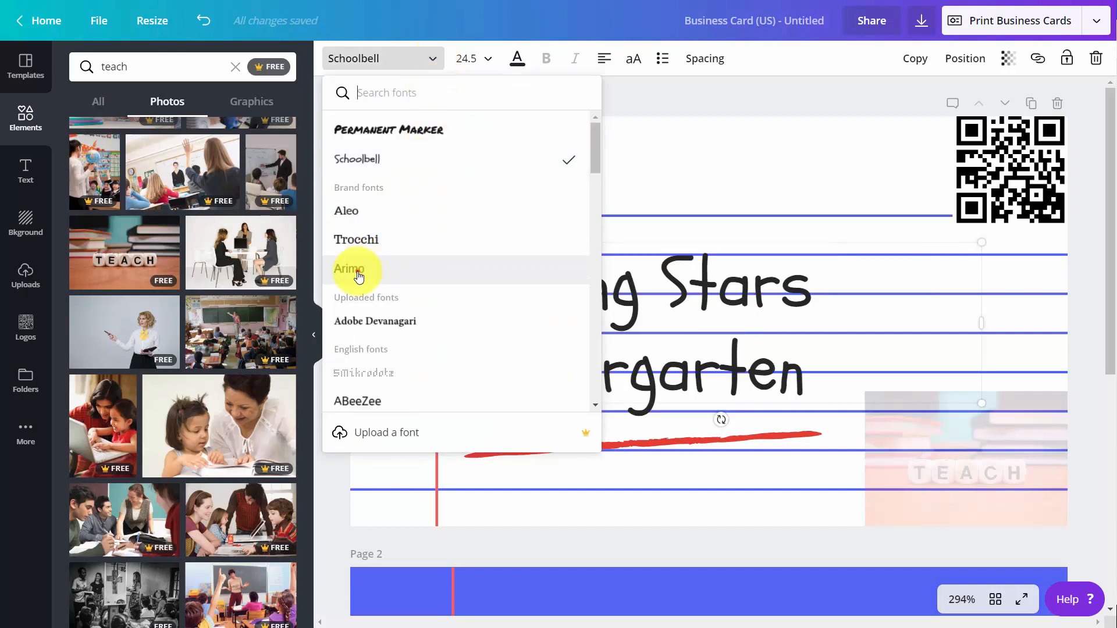
click(357, 271)
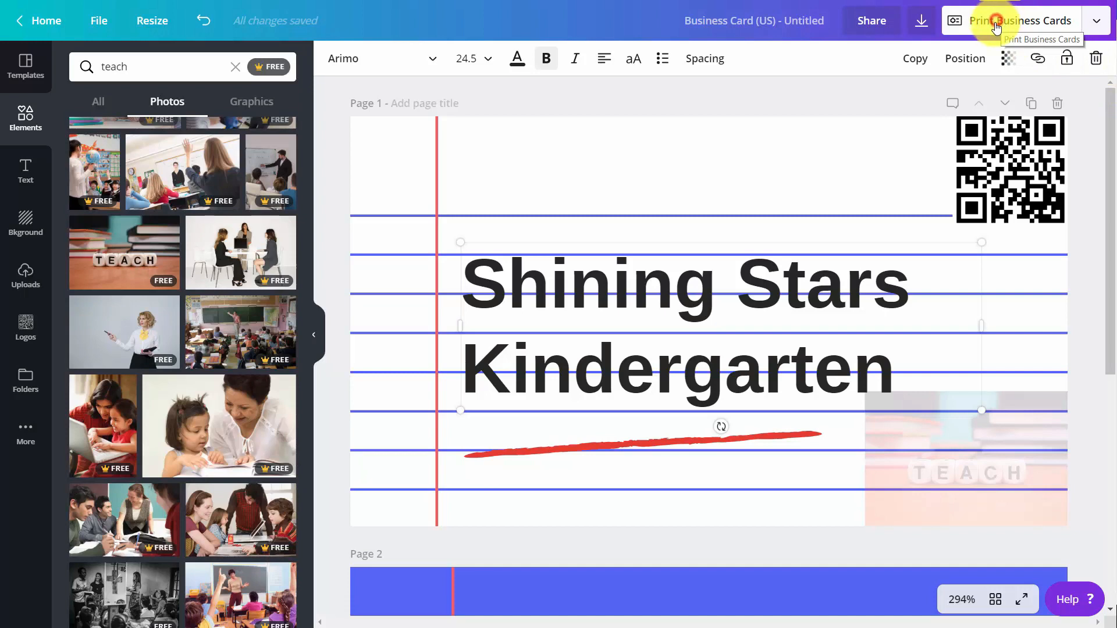
Choose 2,000 printed business card copies for $160.00, then search 'facebook' from home.
click(998, 26)
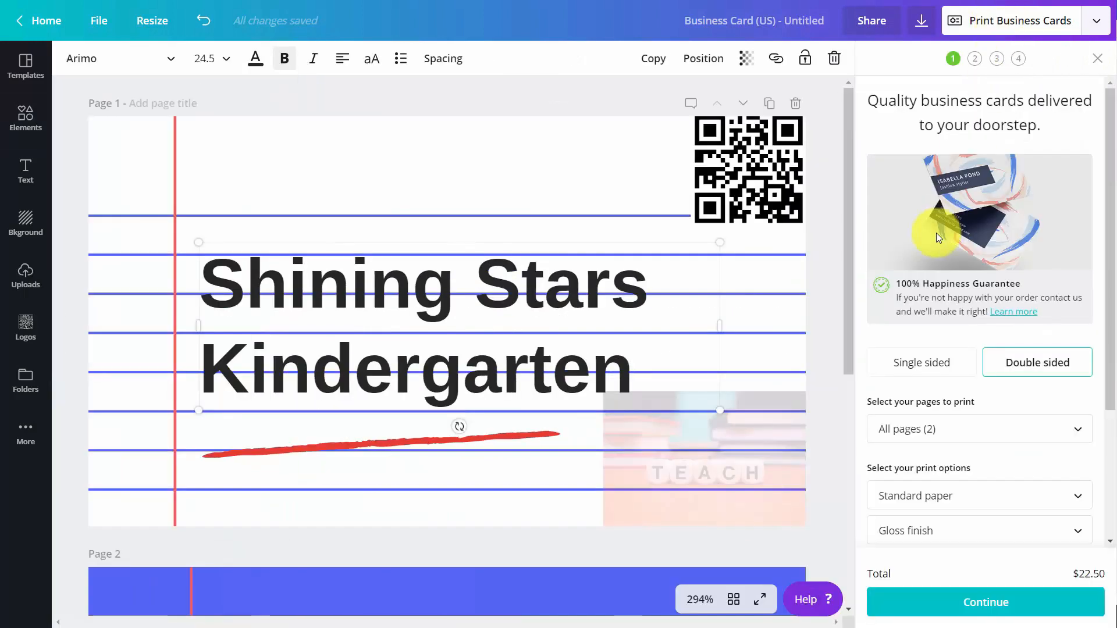
scroll(947, 221, down, 1)
scroll(947, 221, down, 3)
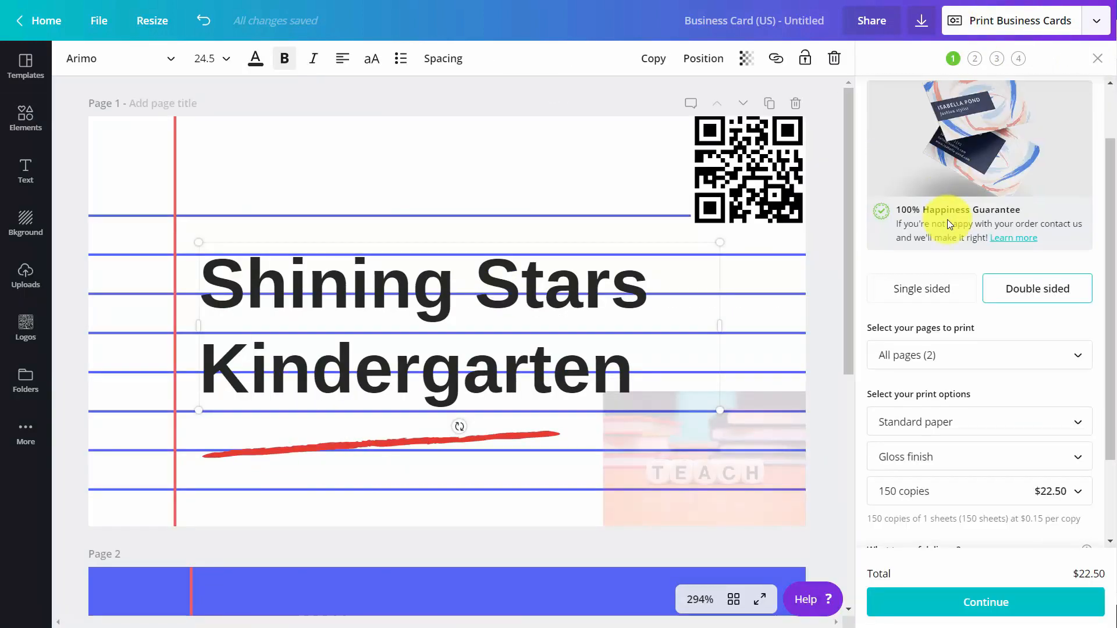
scroll(947, 221, up, 1)
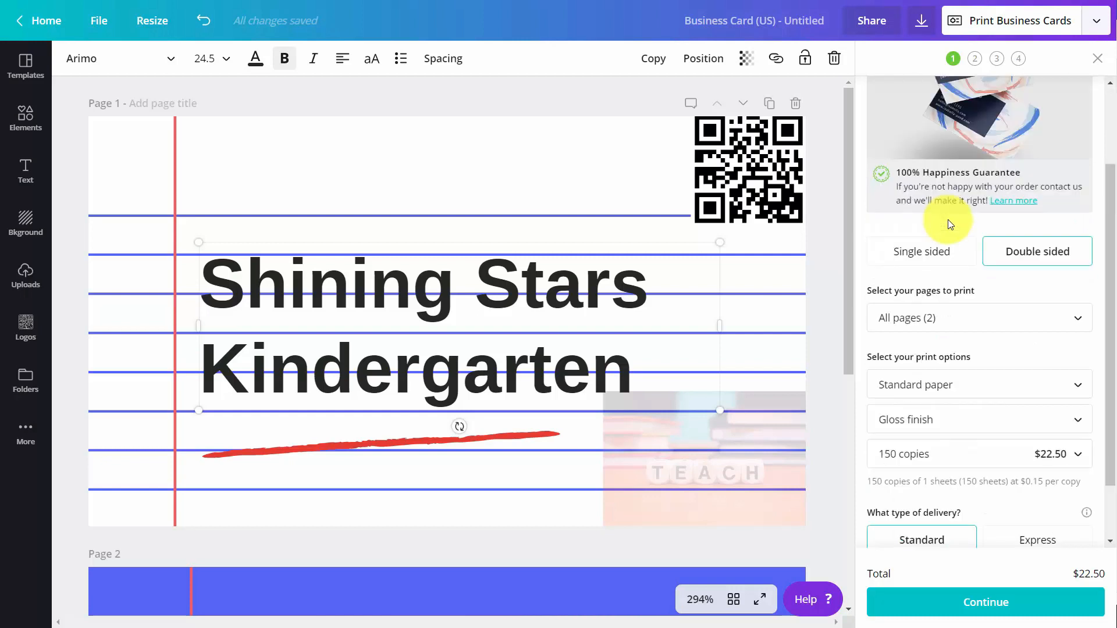
scroll(951, 224, down, 1)
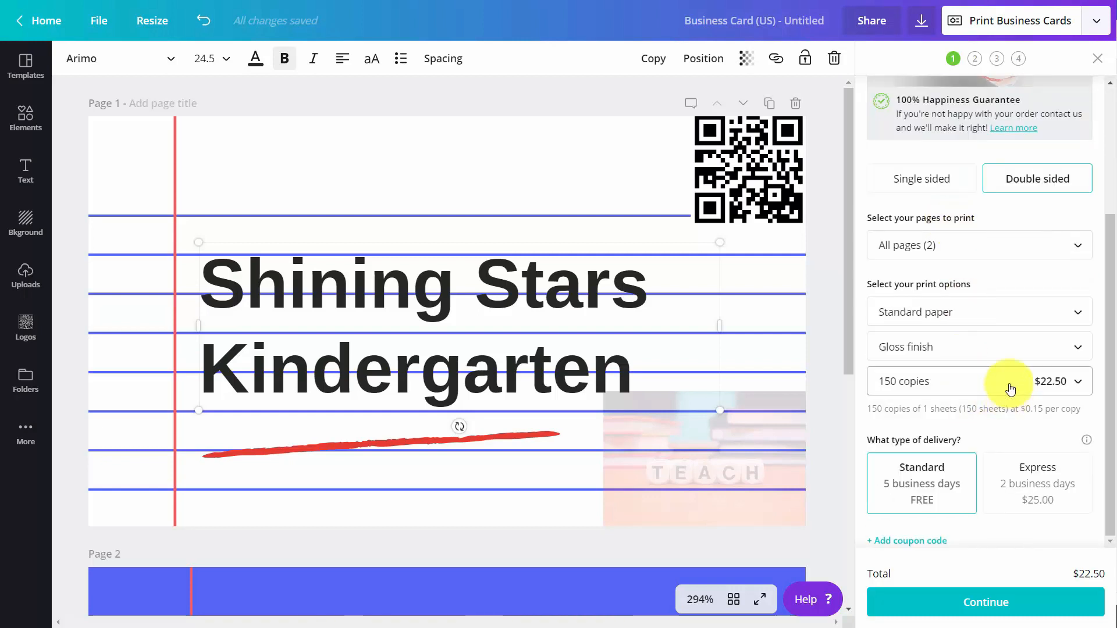
click(1010, 389)
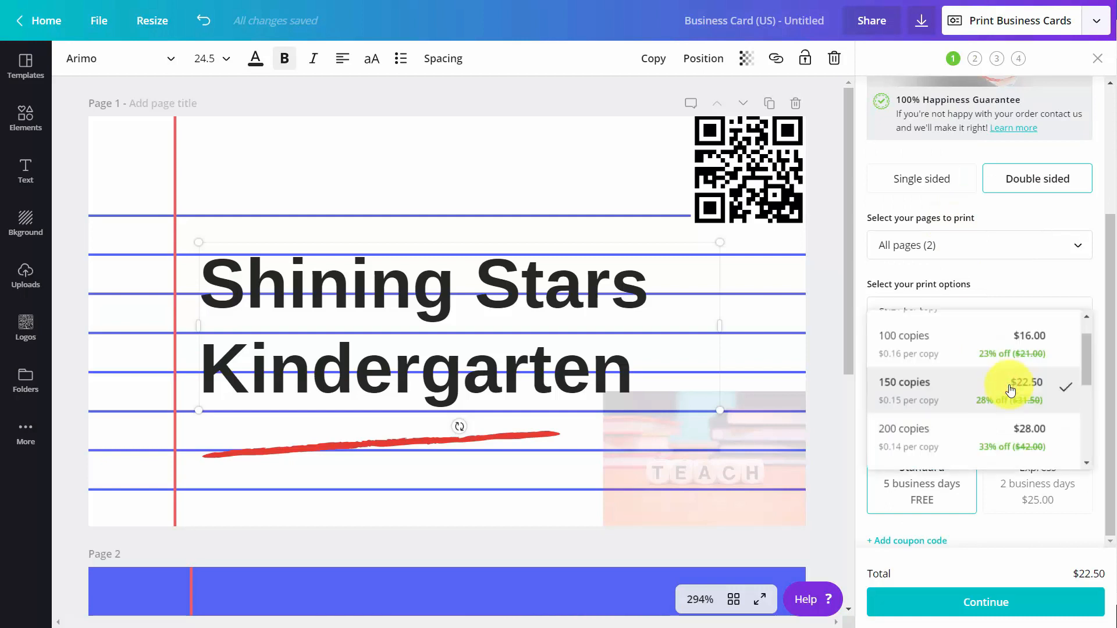
scroll(1009, 394, down, 5)
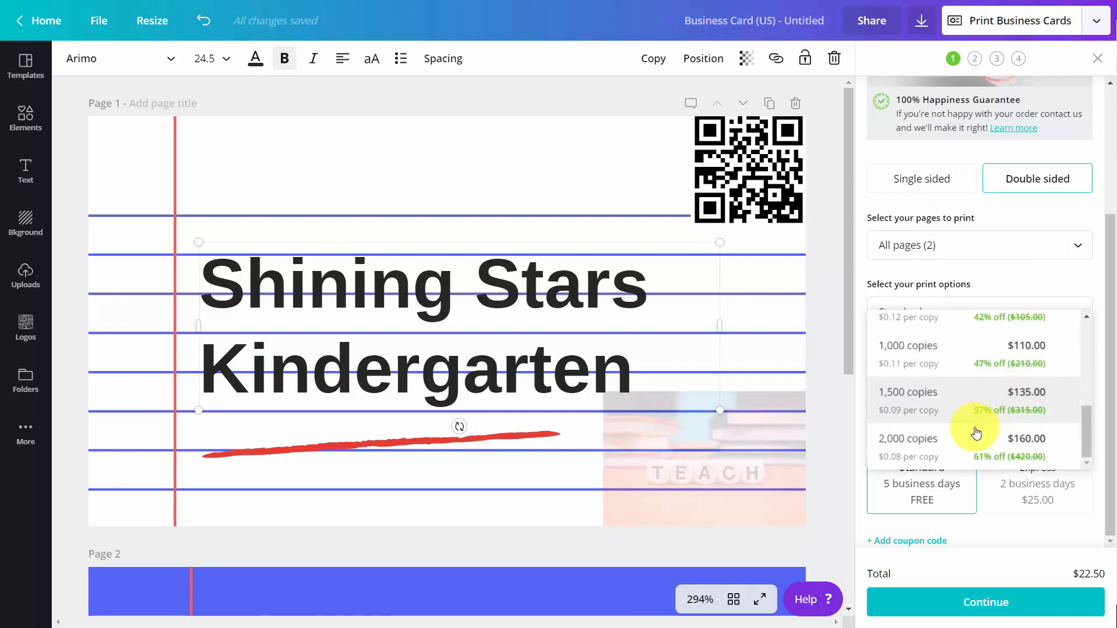
click(939, 448)
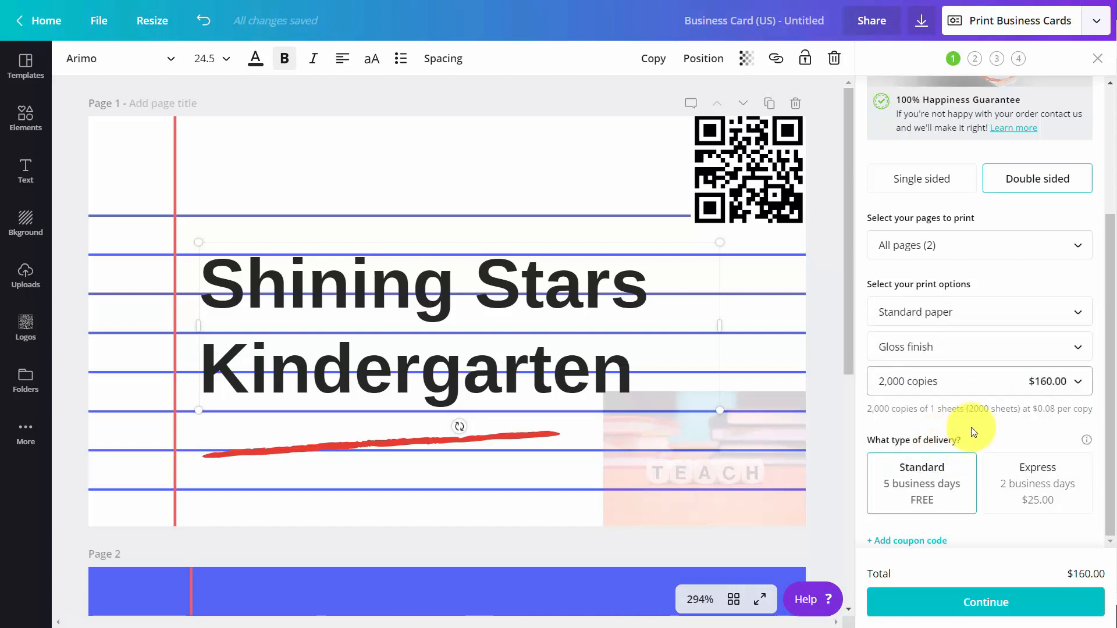
scroll(973, 431, up, 3)
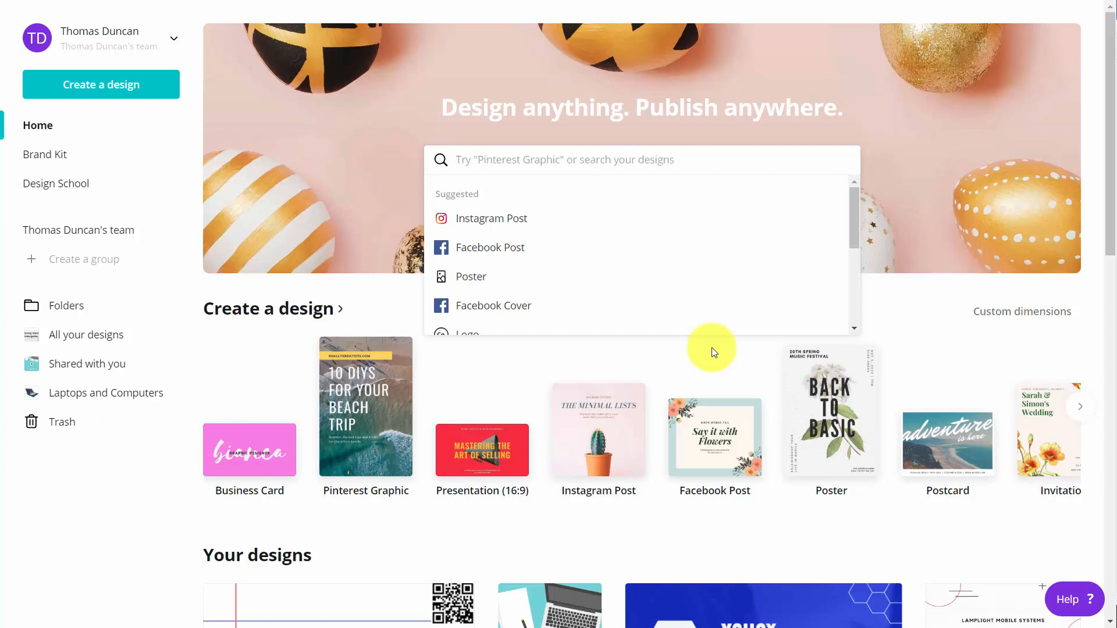
text(faceb)
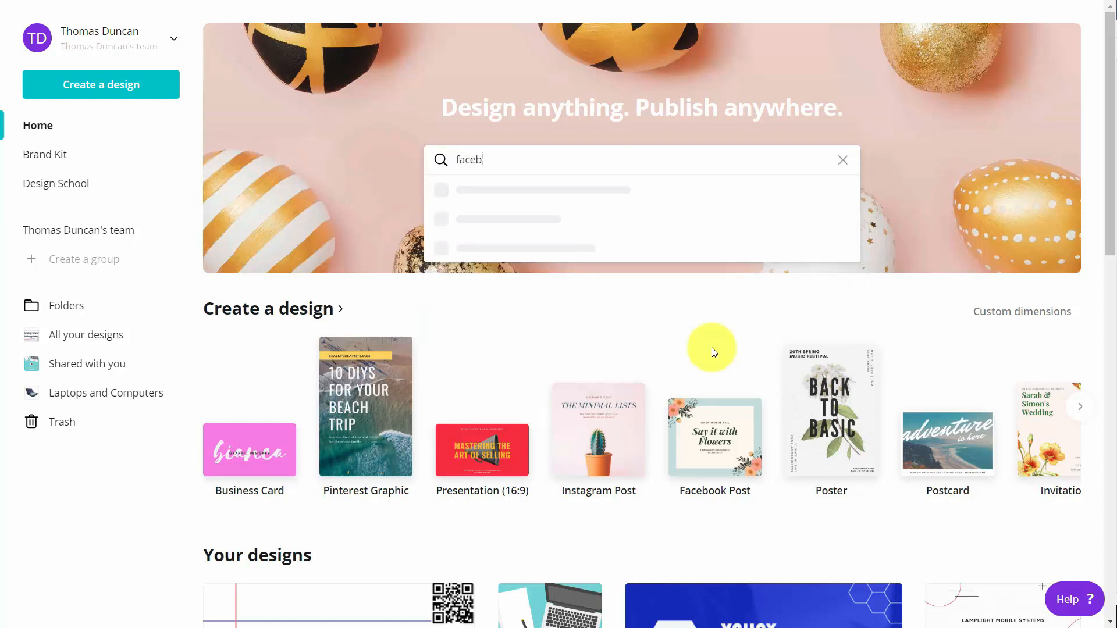
text(ook)
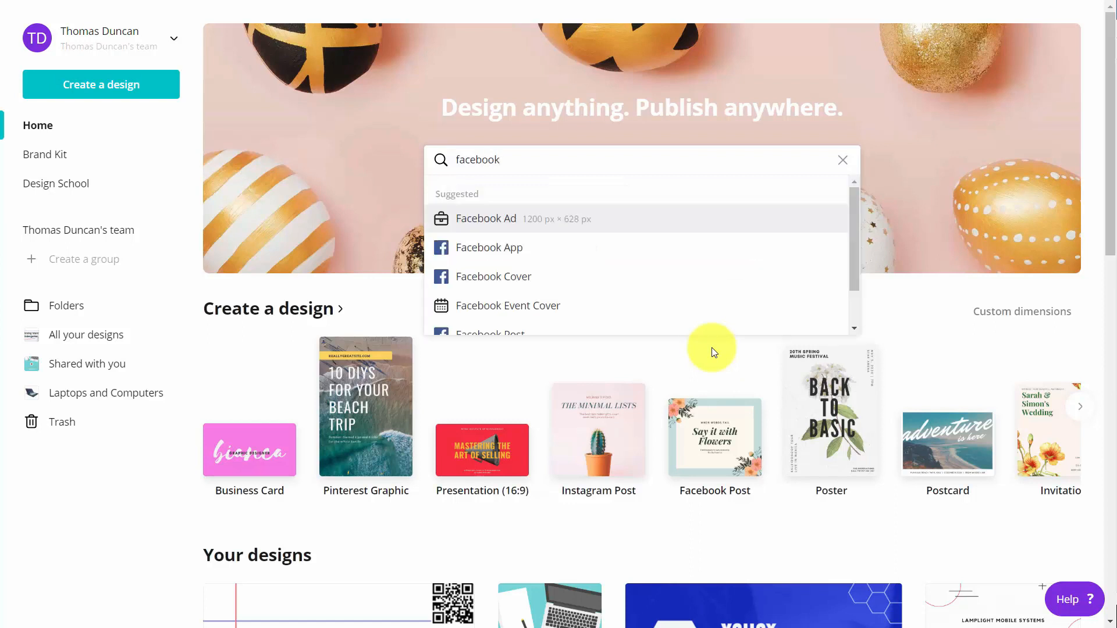
Create a 1920 × 1080 px Facebook Event Cover design from the suggestions.
scroll(570, 316, down, 1)
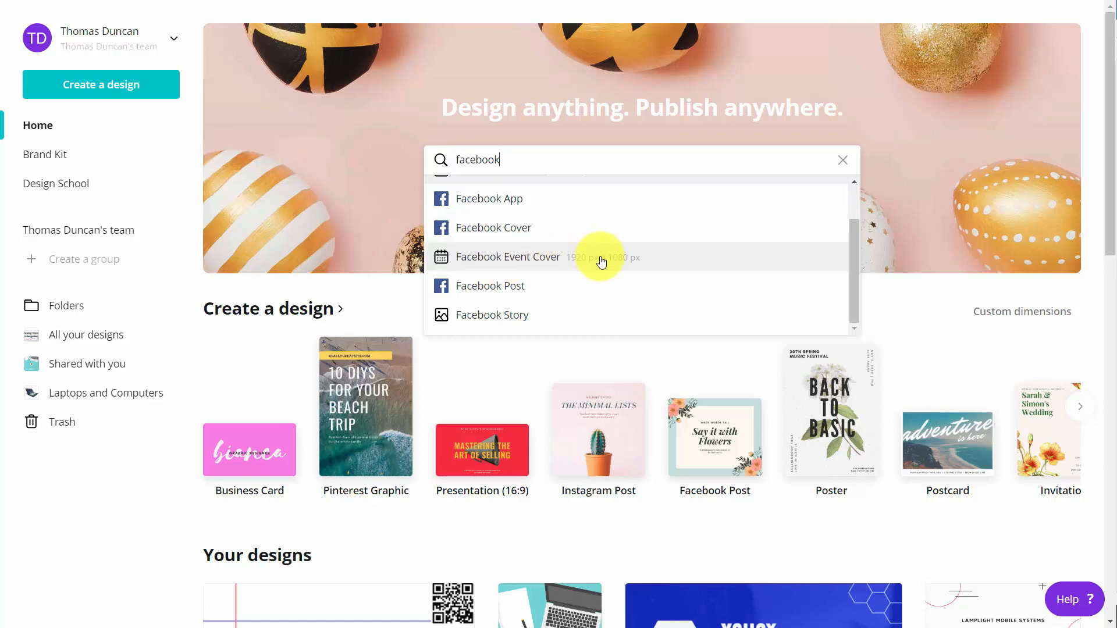
click(535, 266)
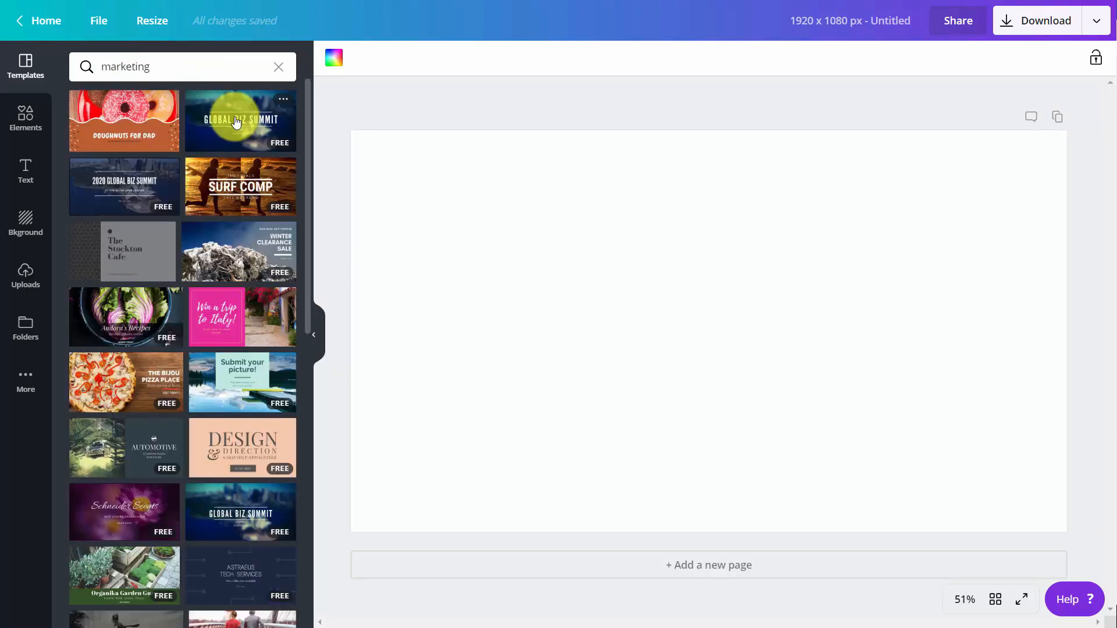
Apply the Global Biz Summit template and make its background the green brand colour.
click(236, 121)
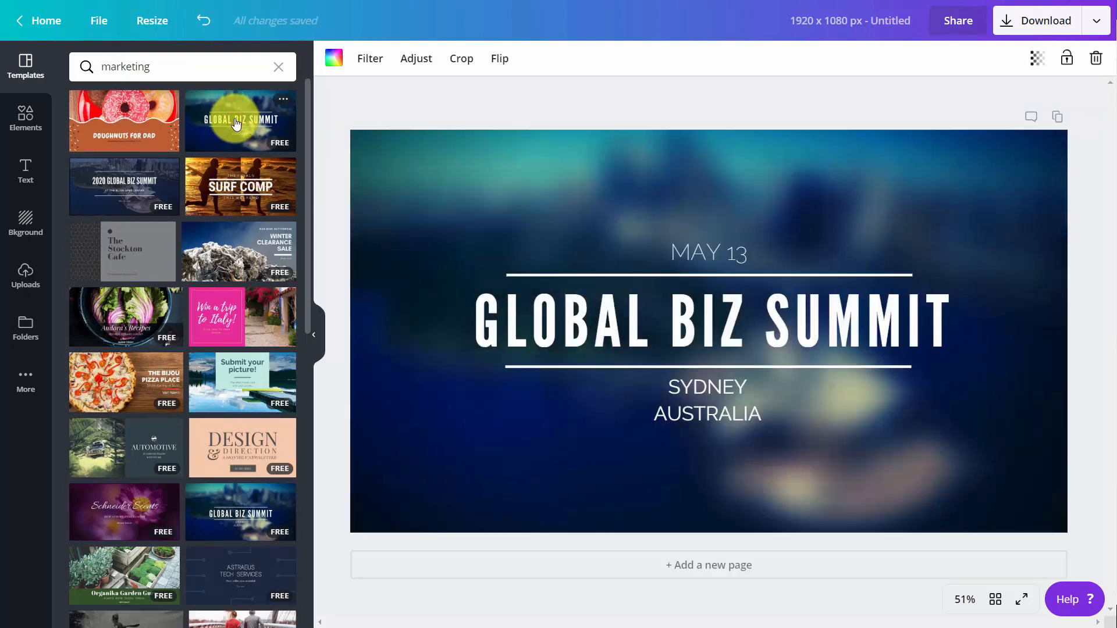
click(333, 63)
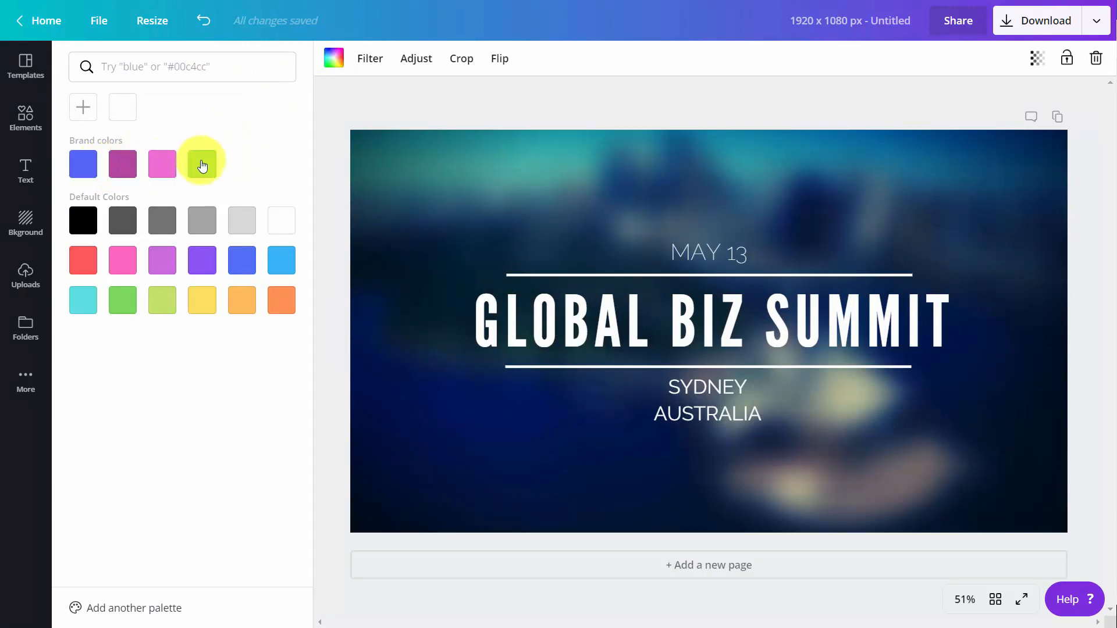
click(202, 165)
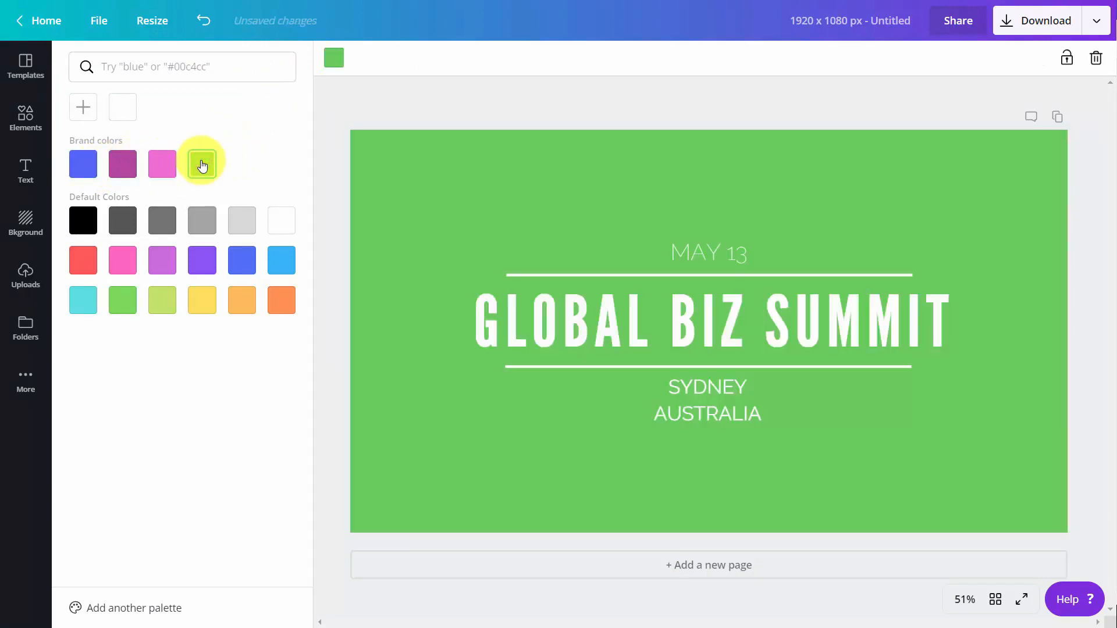
Add the QR code from the Logos folder, shrunk into the cover's top-left corner.
click(25, 117)
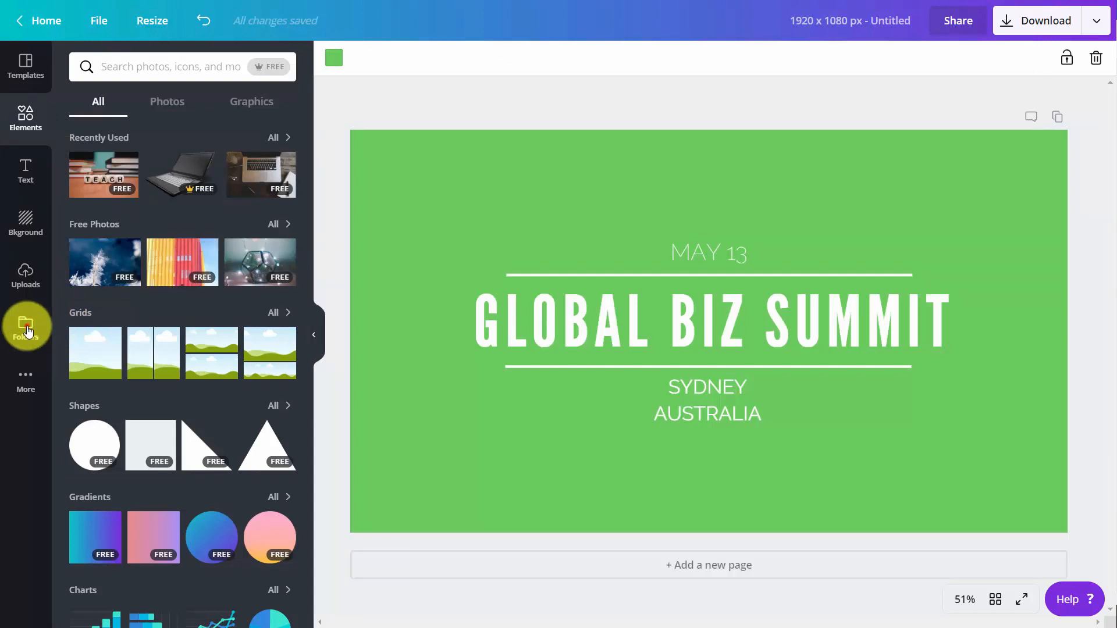
click(26, 329)
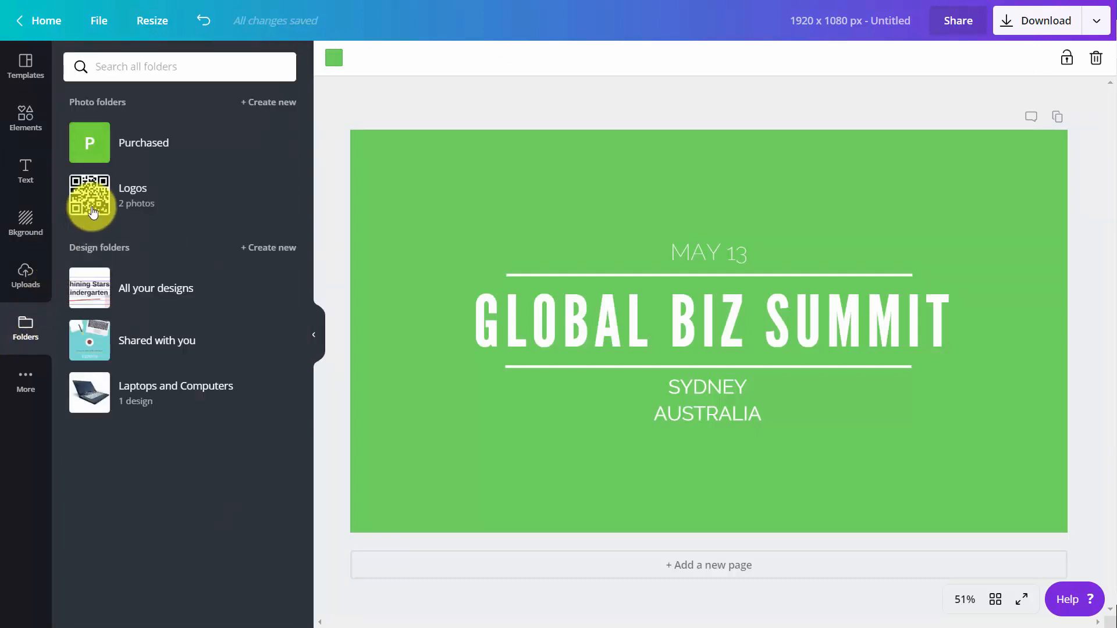
click(92, 209)
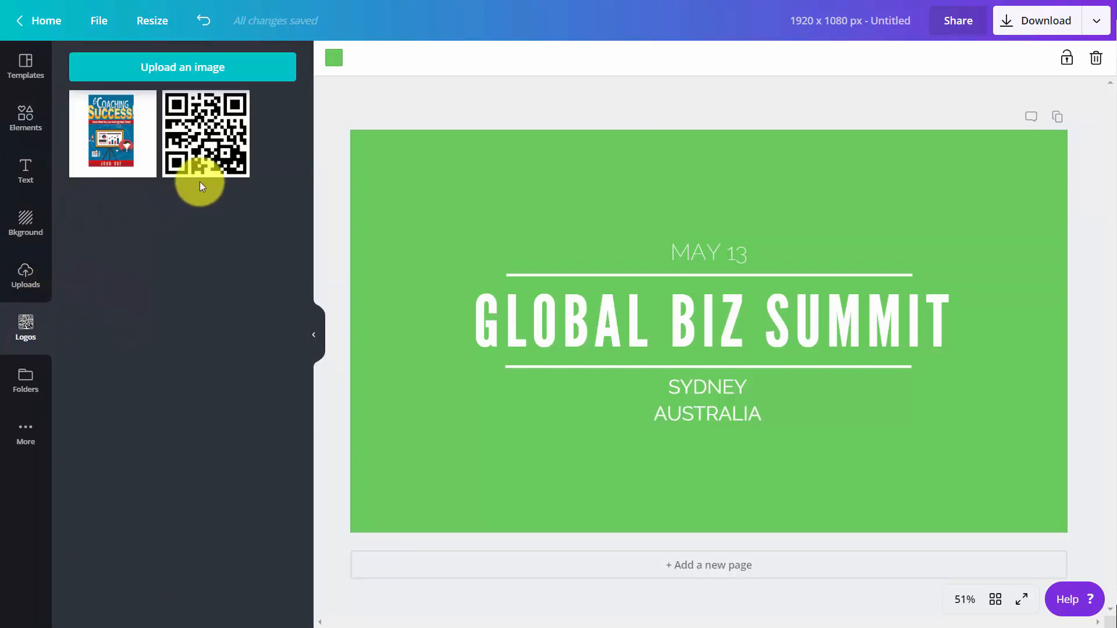
click(201, 178)
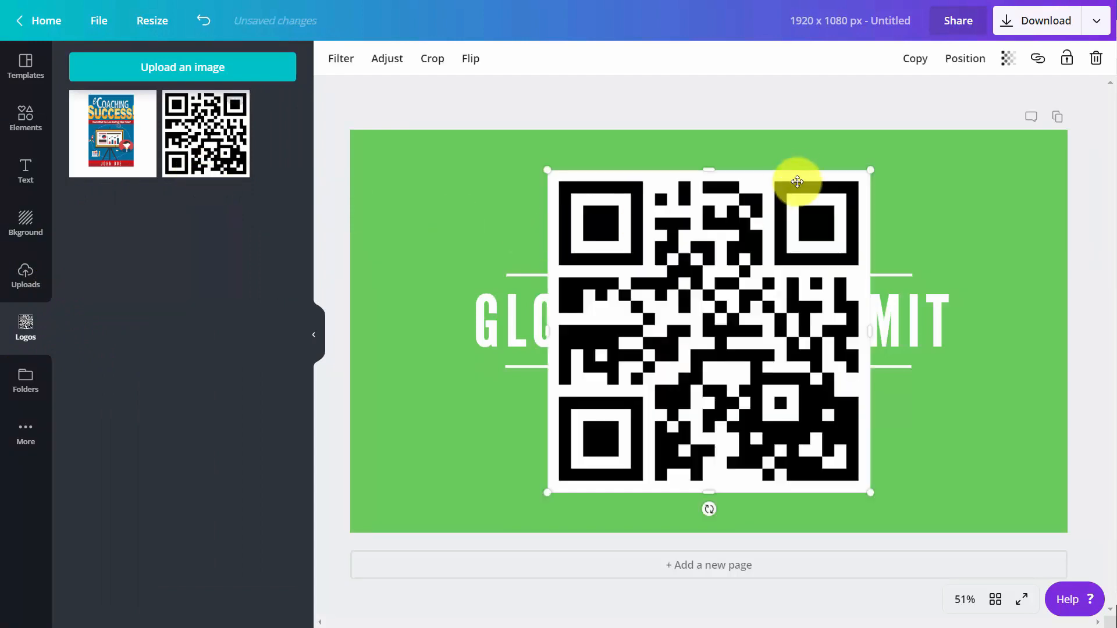
drag(856, 186, 436, 148)
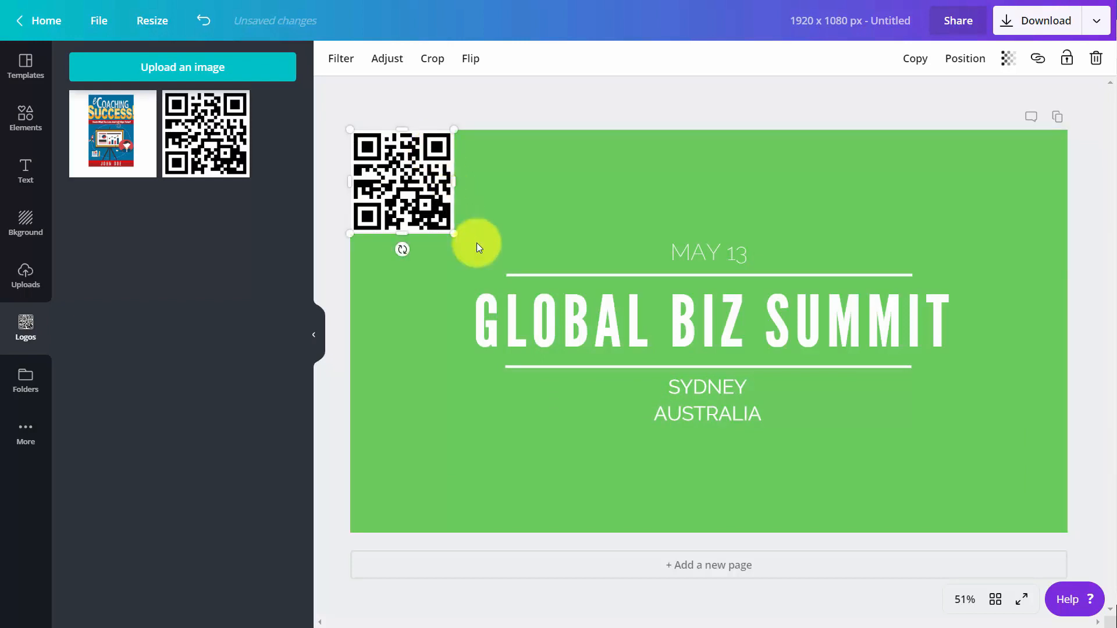
Set the GLOBAL BIZ SUMMIT title's font to Aleo.
double_click(576, 309)
click(576, 309)
triple_click(576, 308)
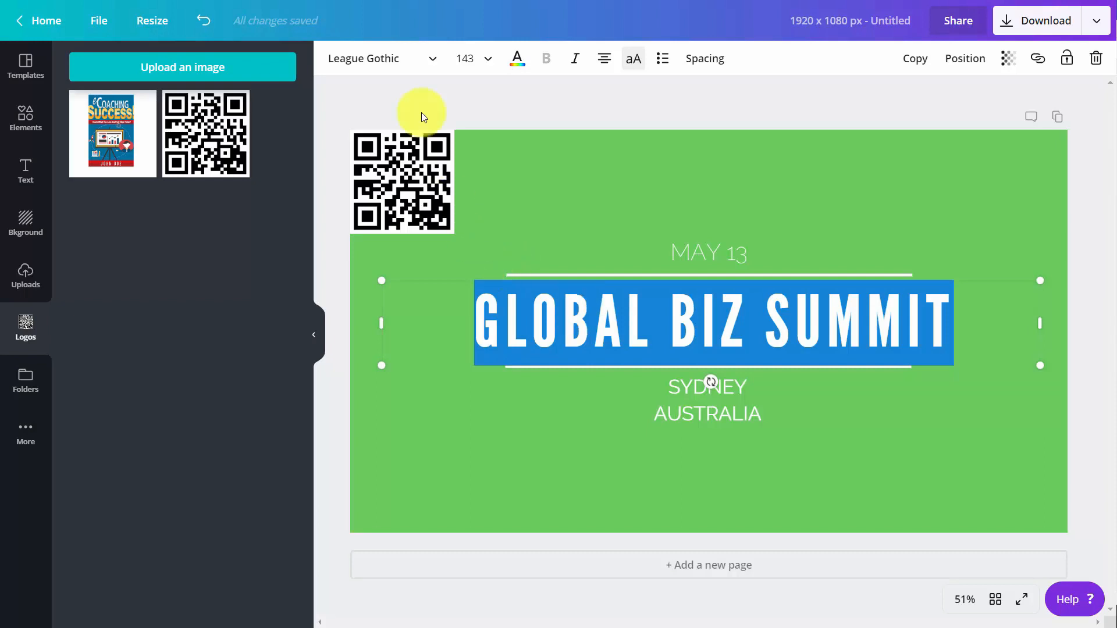
click(429, 55)
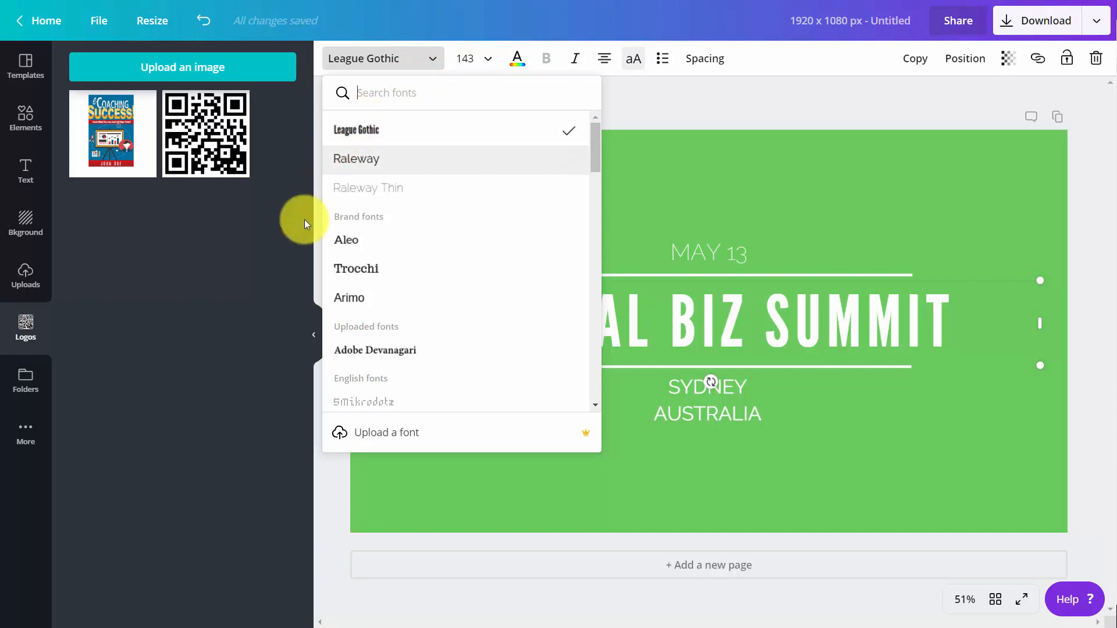
click(345, 246)
click(402, 292)
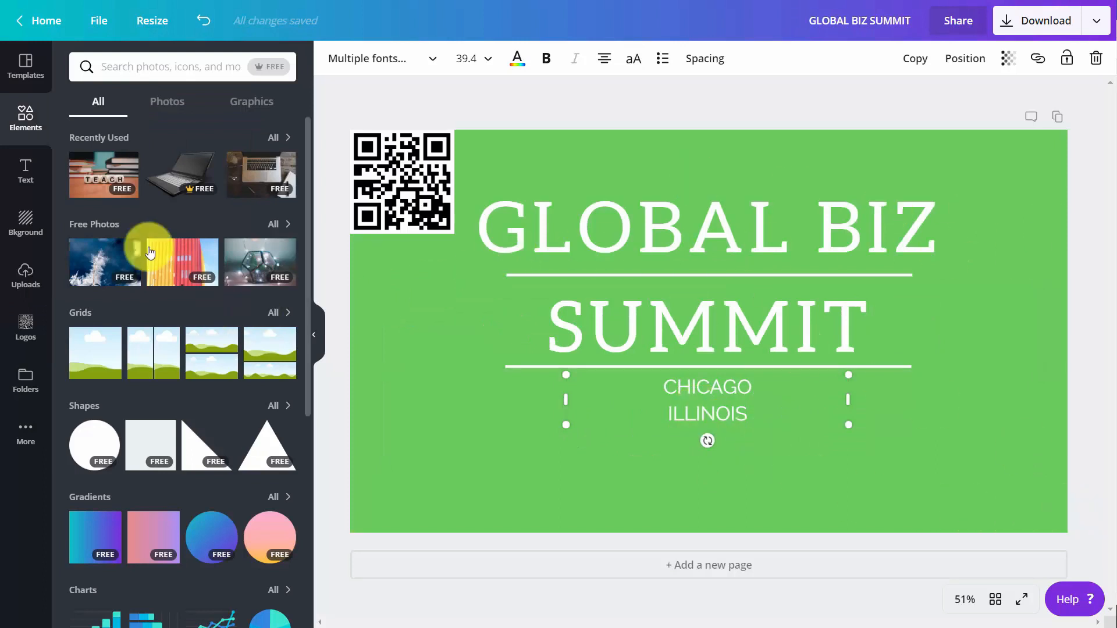
Add the laptop photo from Recently Used, shrink it into the lower-right corner, and flip it horizontally.
click(183, 187)
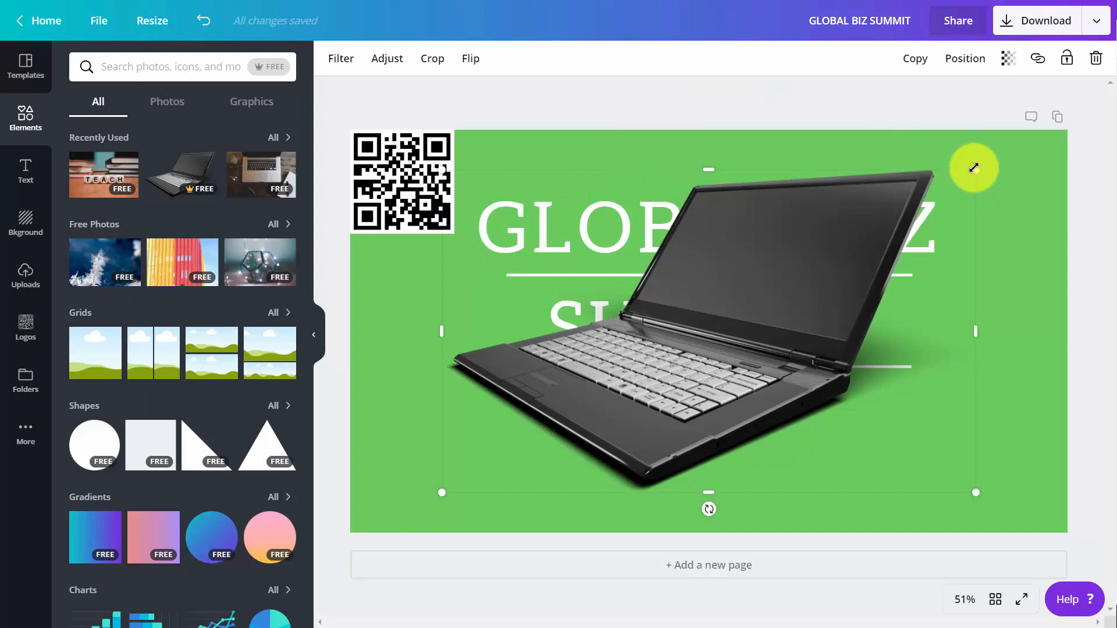
drag(976, 170, 983, 440)
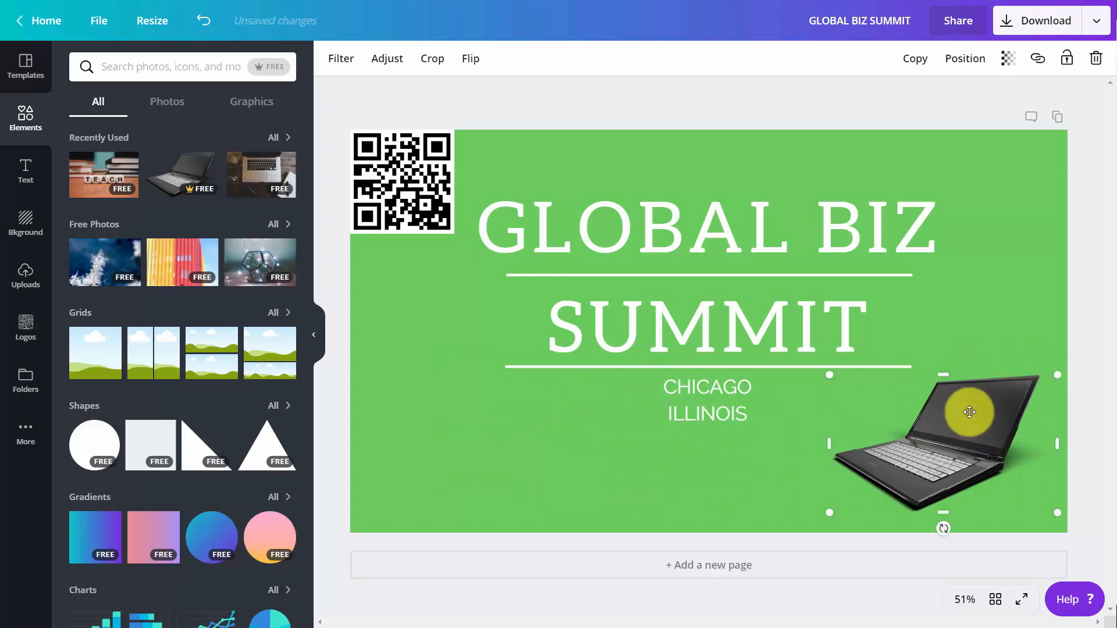
click(465, 56)
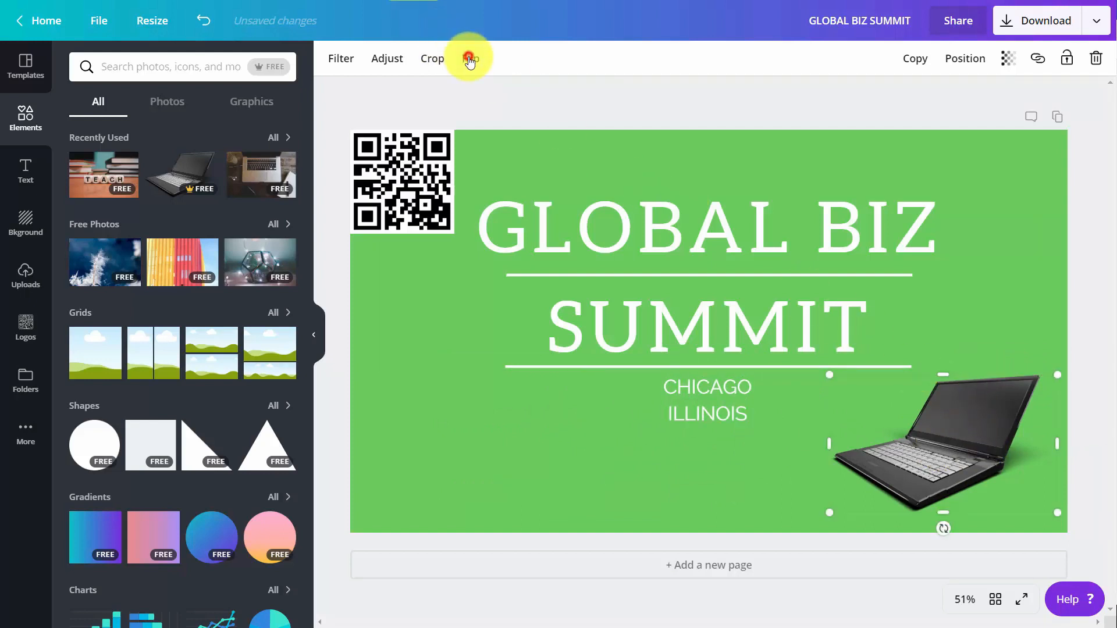
click(500, 99)
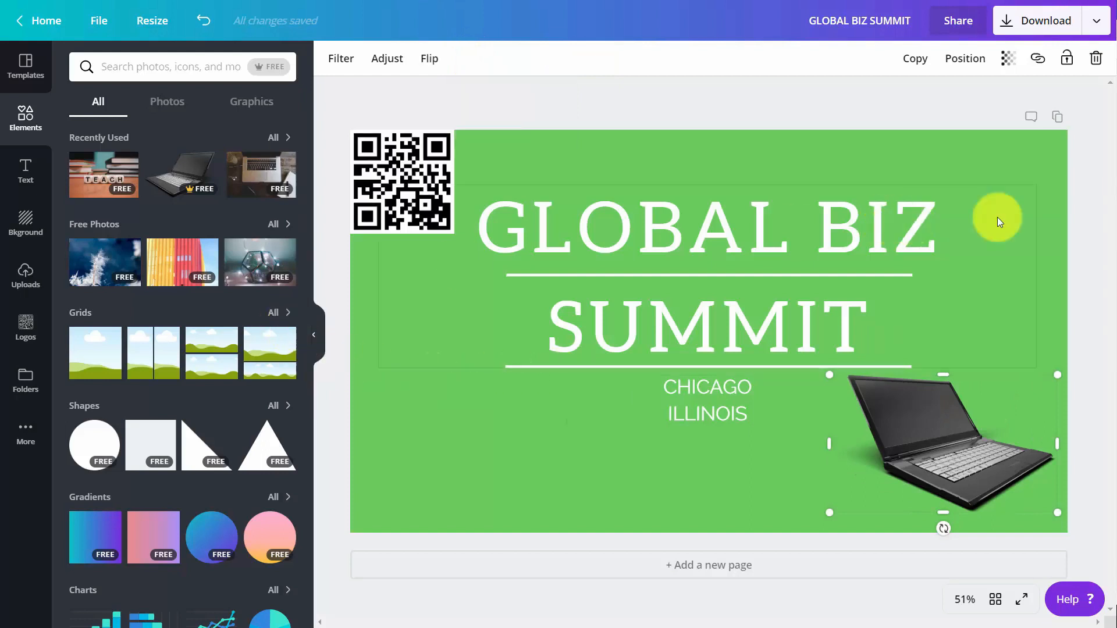
Download the summit design as a PNG saved as GLOBAL BIZ SUMMIT.png.
click(1007, 26)
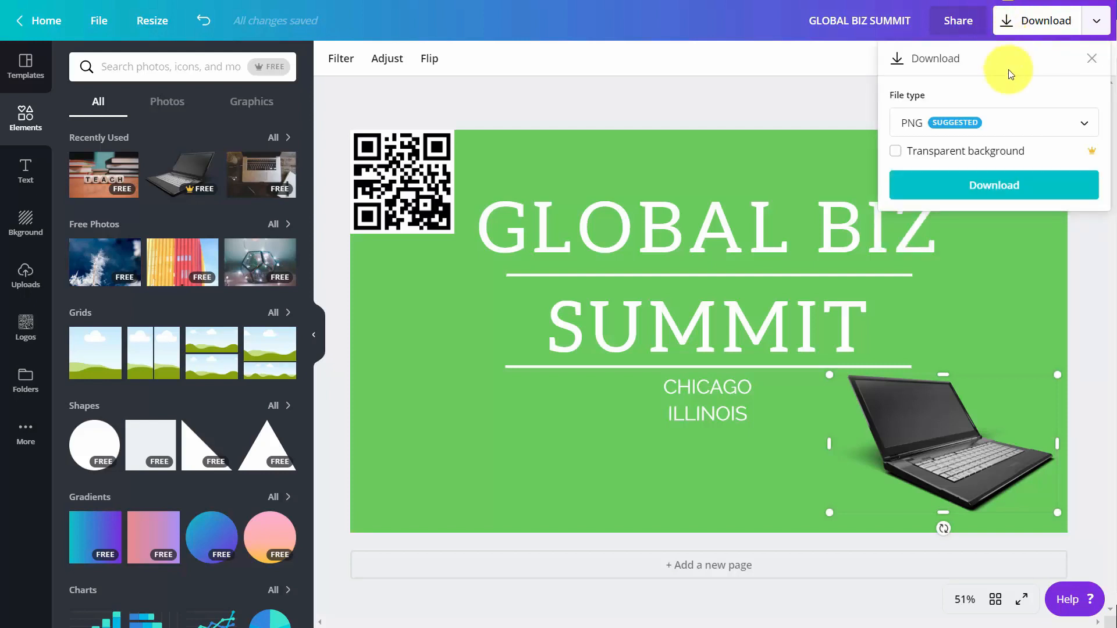
click(998, 119)
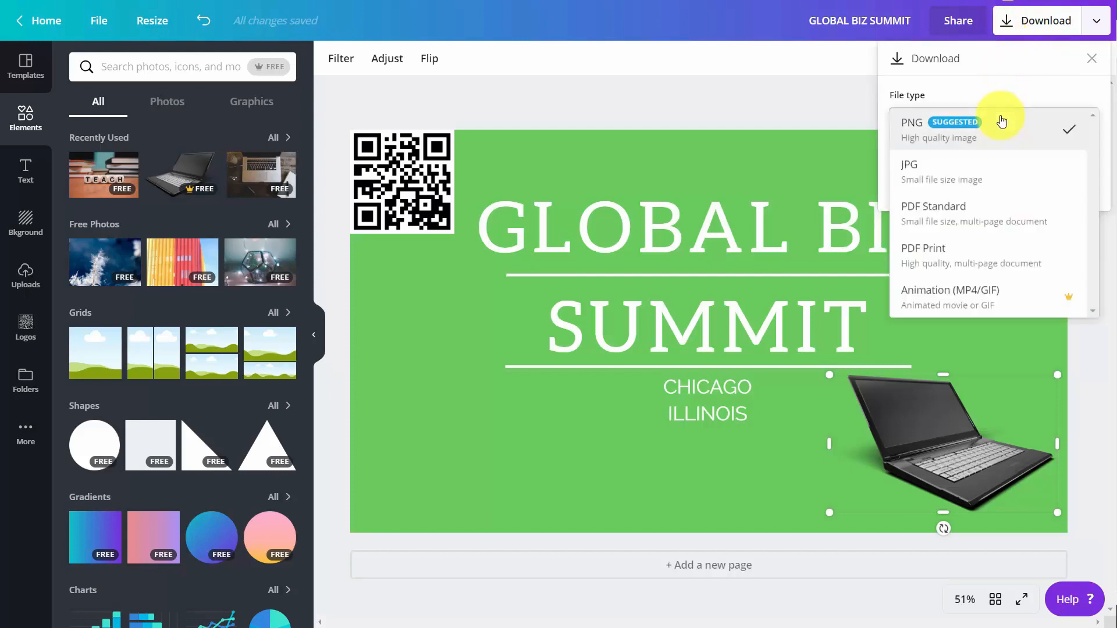
click(968, 142)
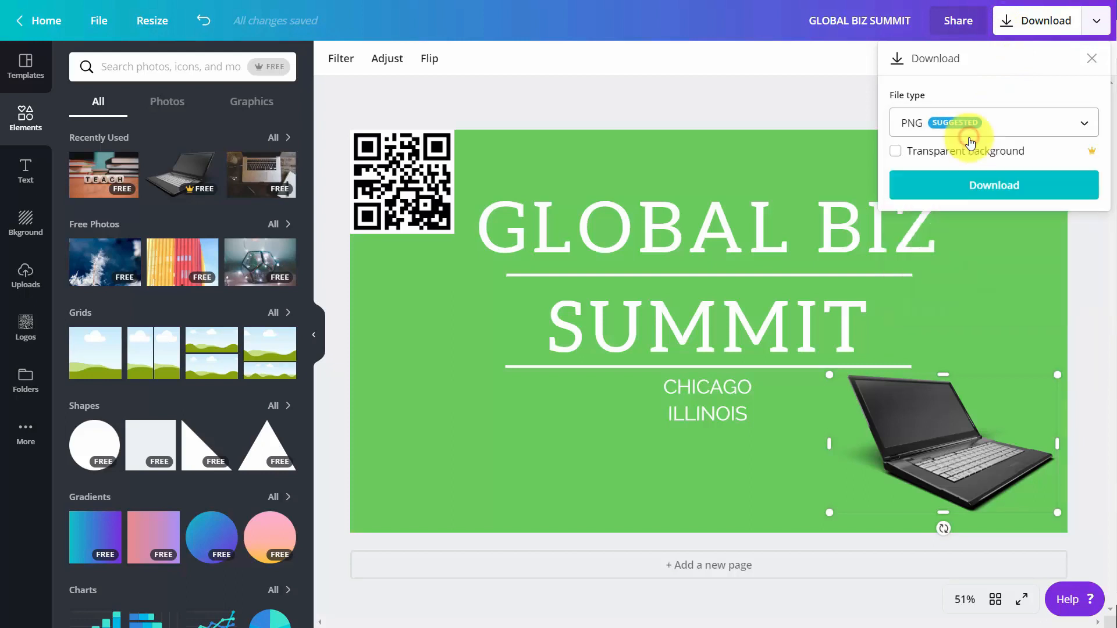
click(980, 190)
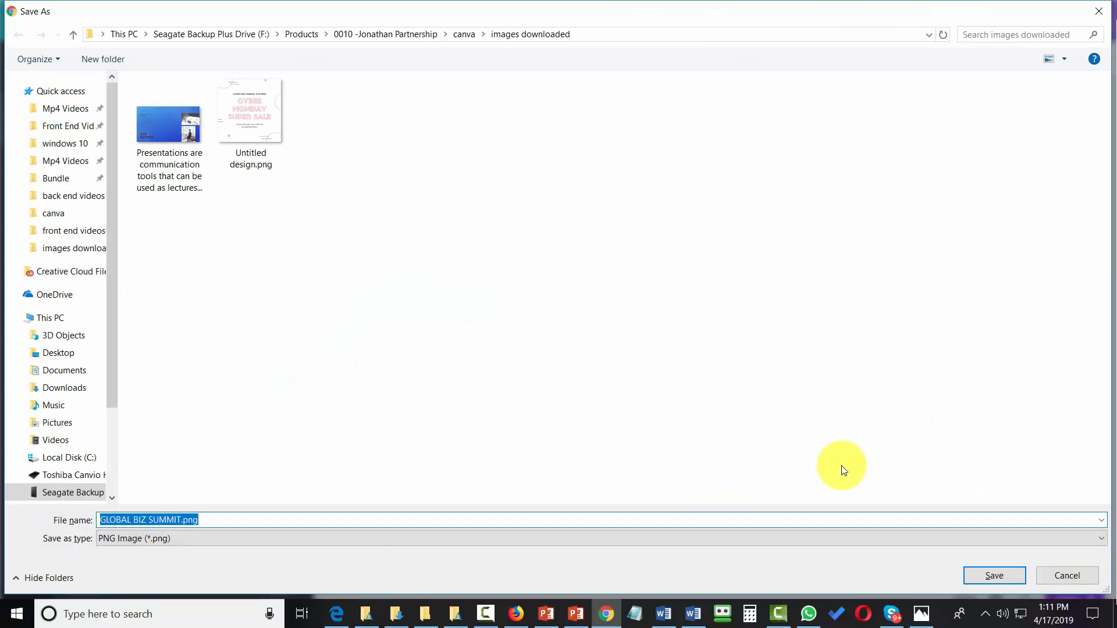
click(987, 573)
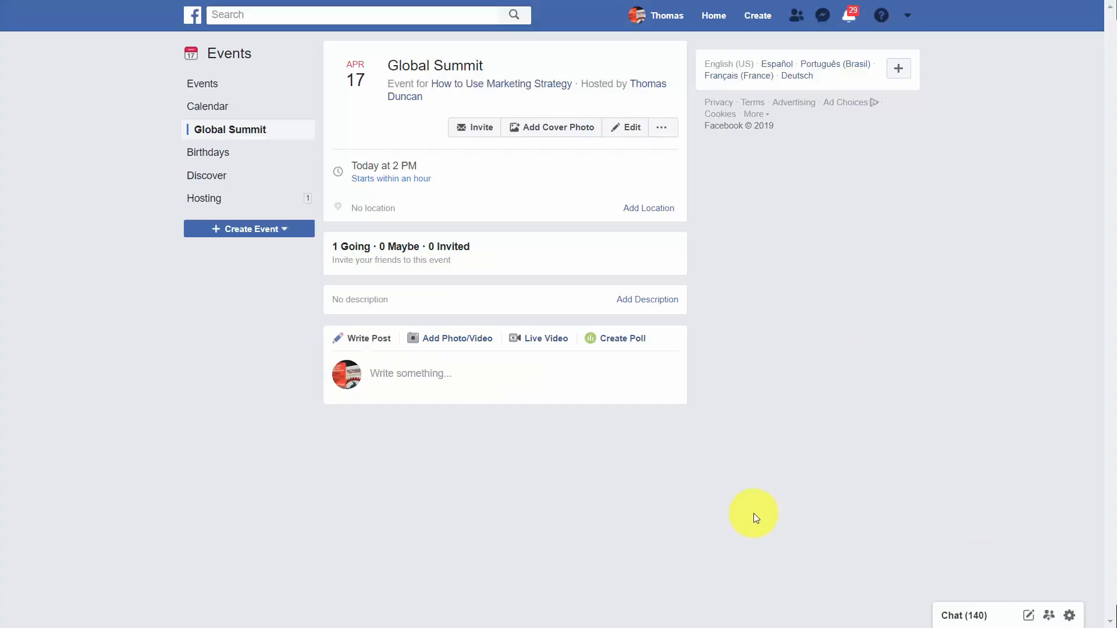
Upload GLOBAL BIZ SUMMIT.png as the Global Summit event's cover photo and save the event.
click(553, 133)
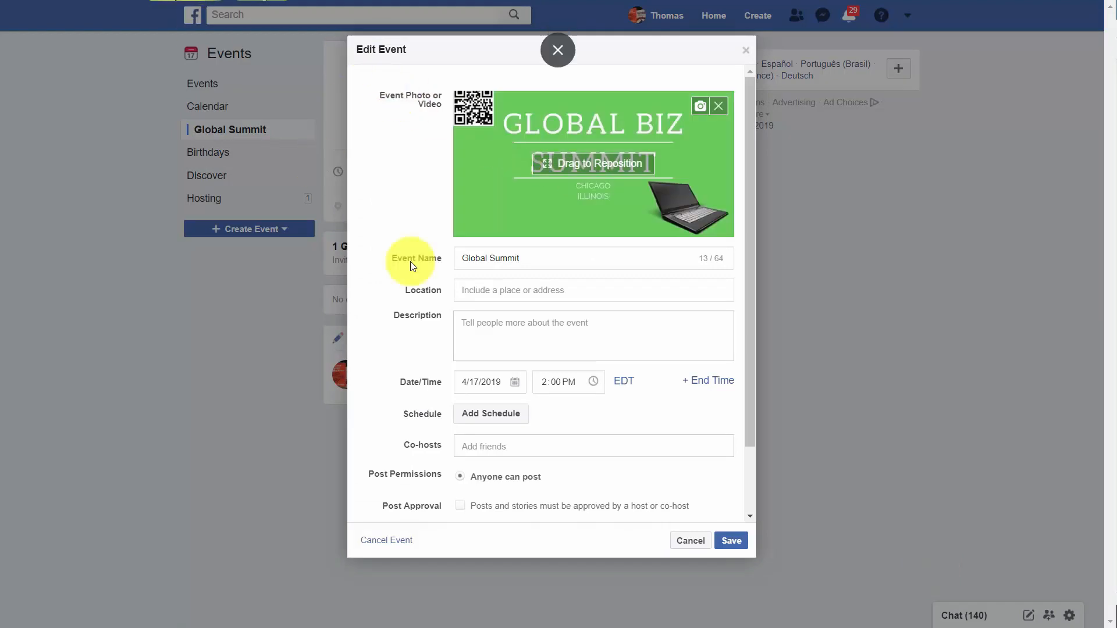
click(728, 542)
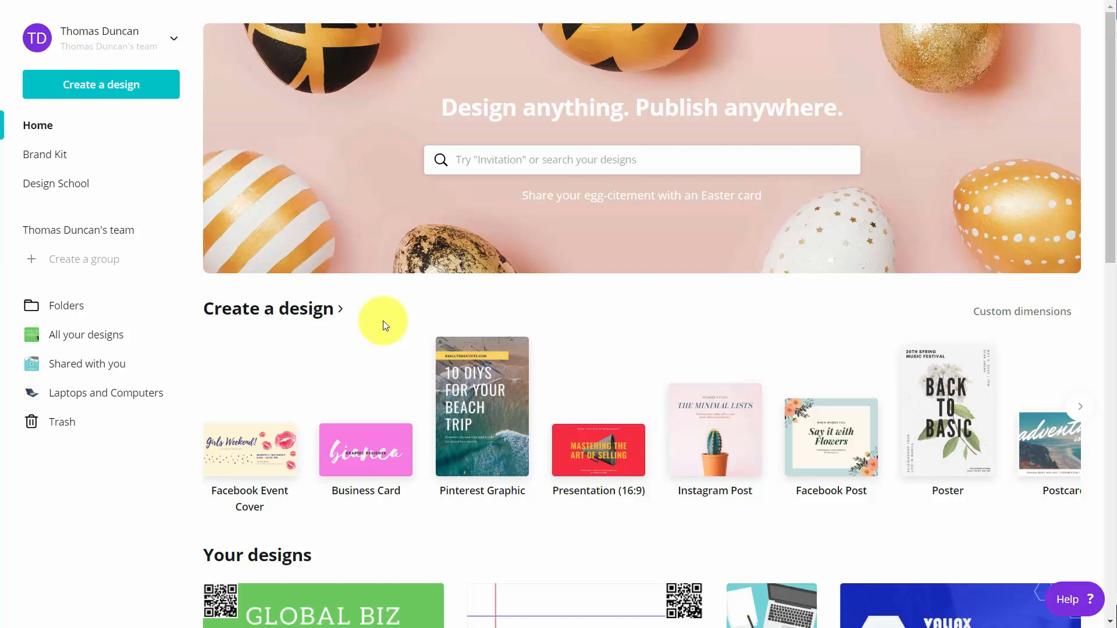
Create an Instagram post and apply the Monthly Hackathon template found by searching 'technology'.
click(716, 432)
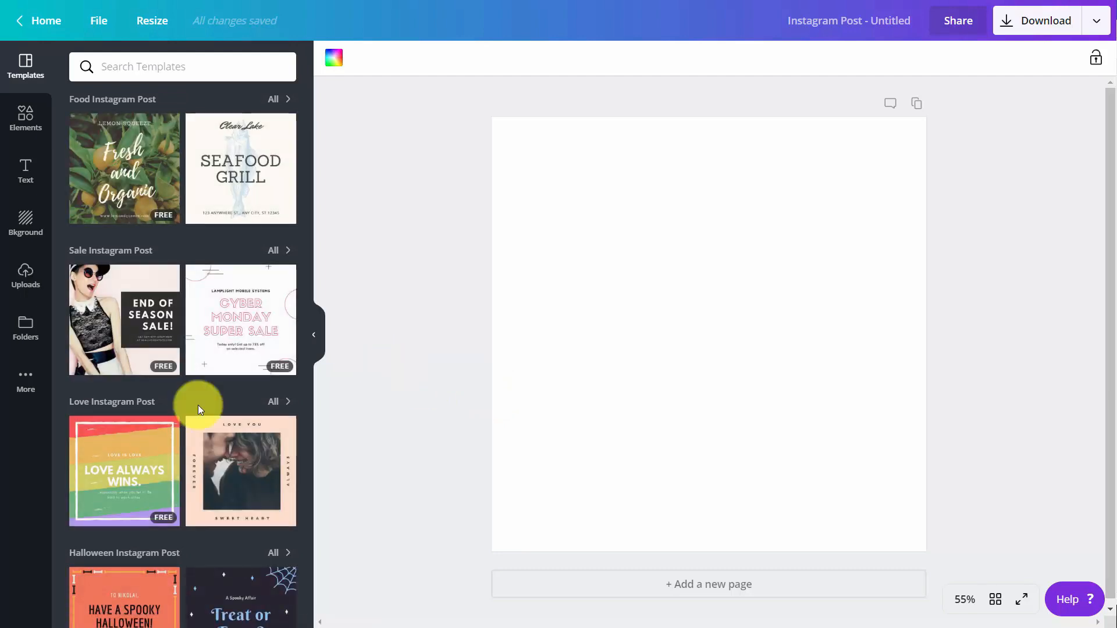
click(148, 66)
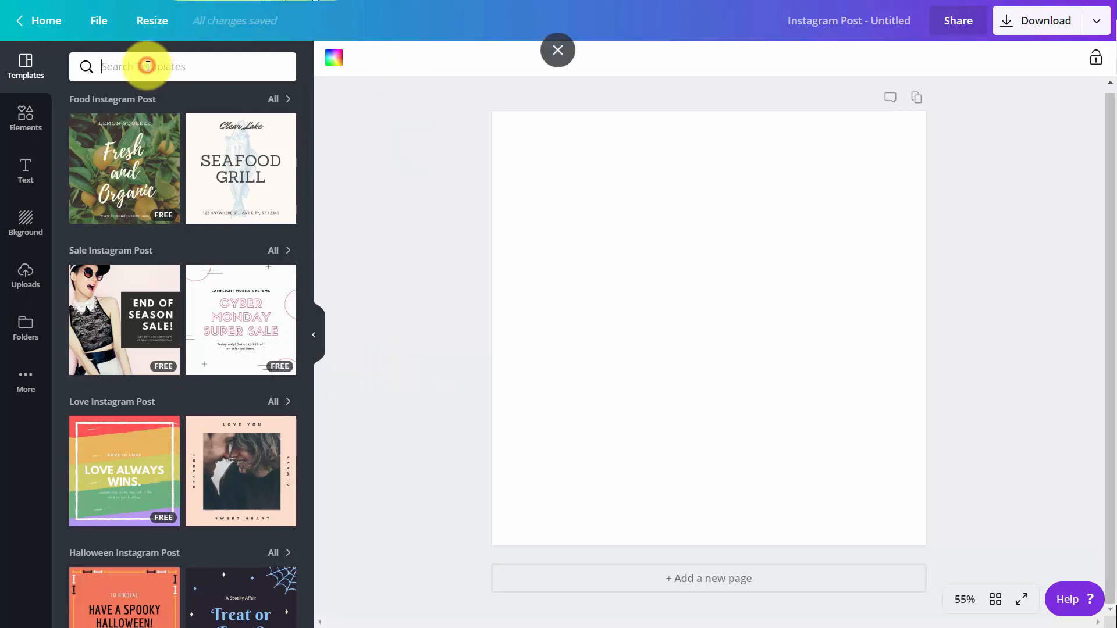
text(technology)
key(Return)
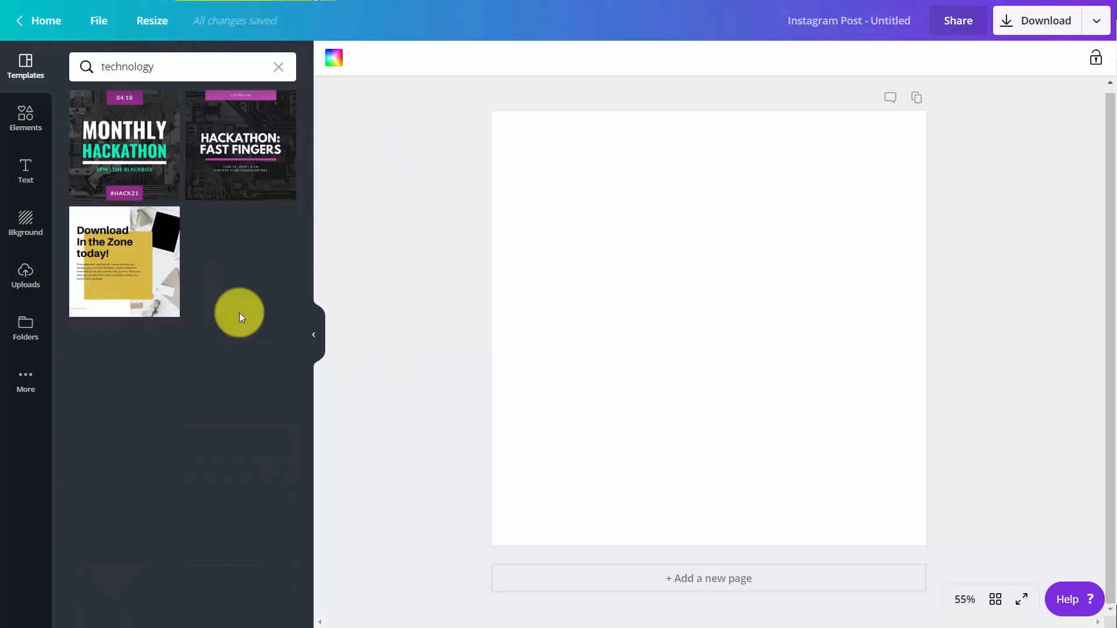
click(138, 137)
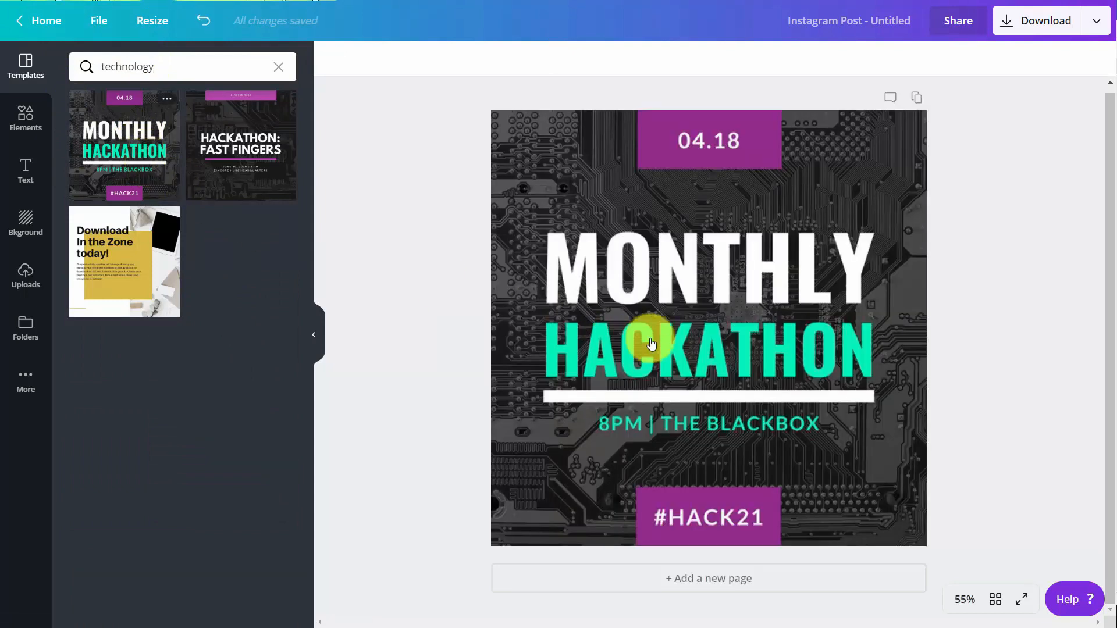
Apply the Nordic filter to the circuit-board background, with tint 57 and saturation -91.
click(764, 237)
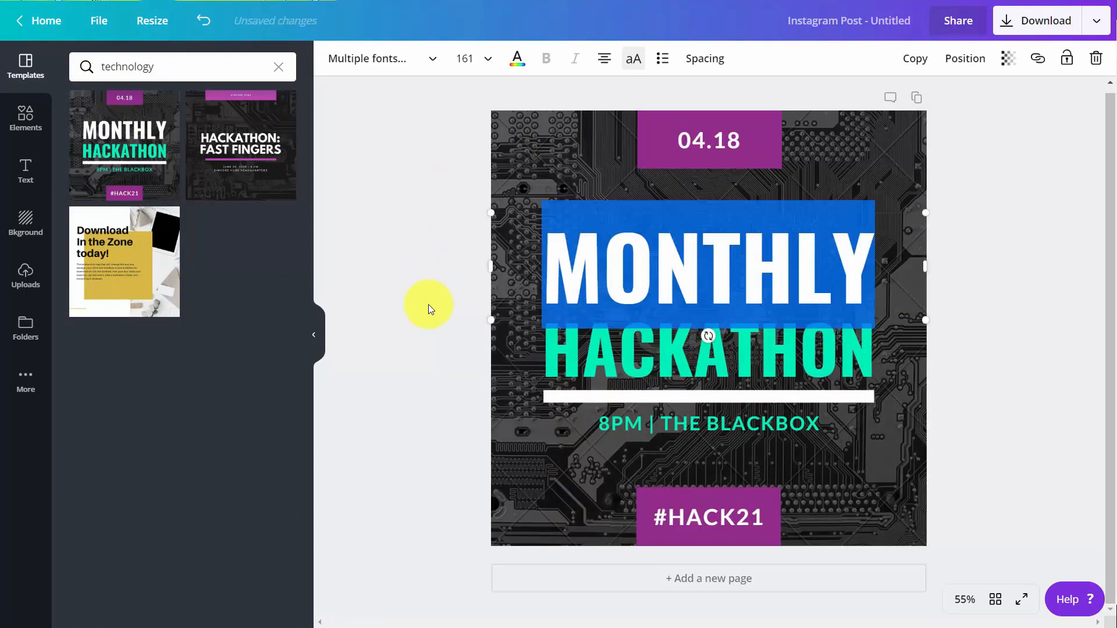
click(491, 389)
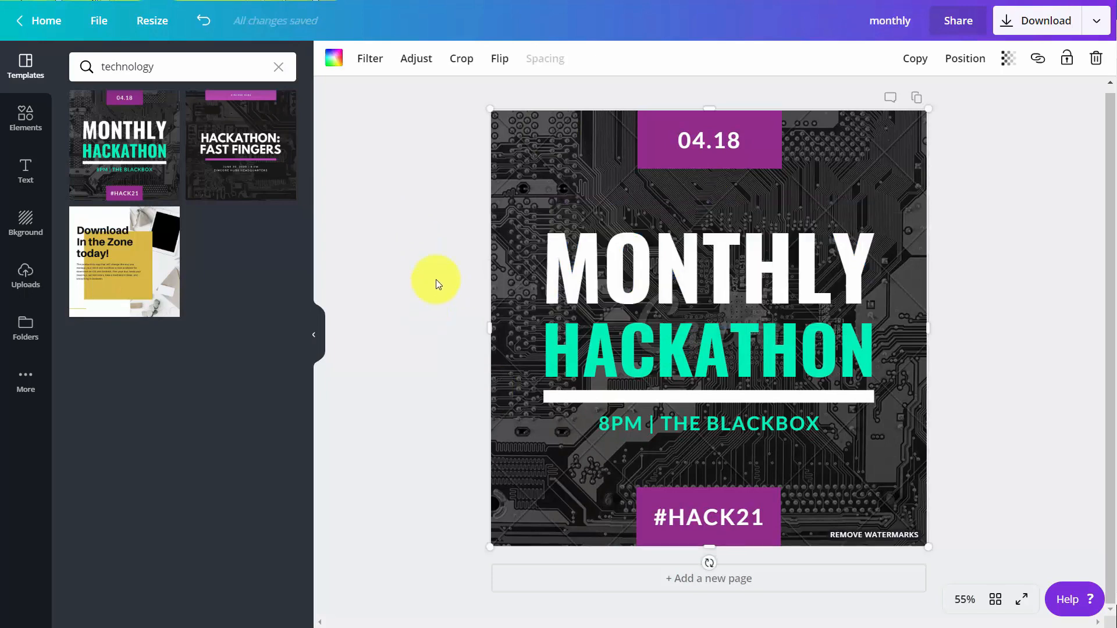
click(370, 63)
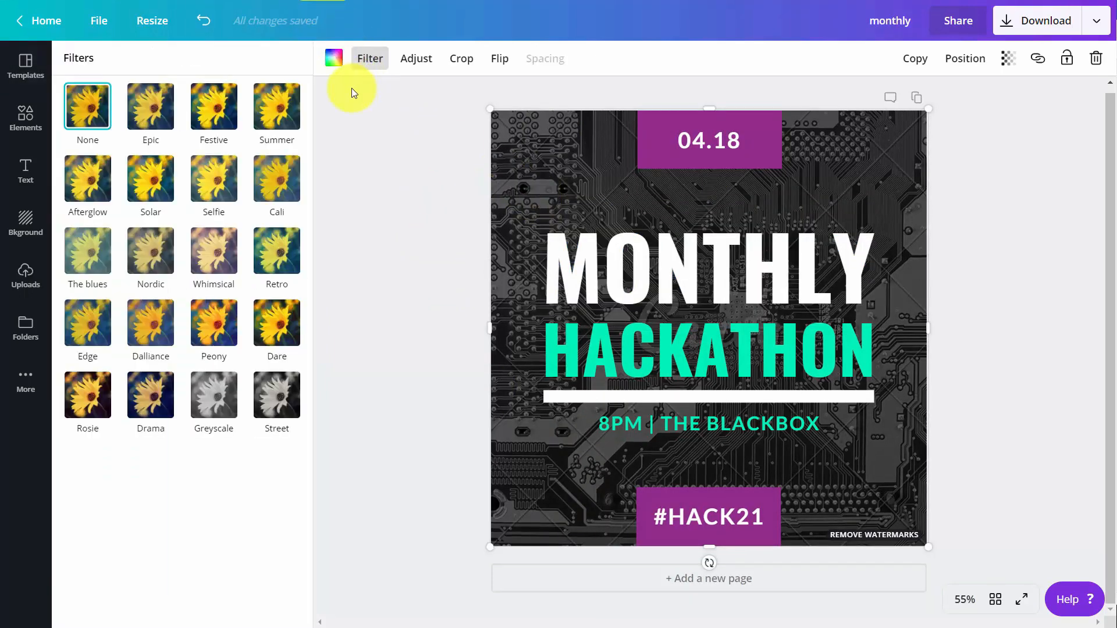
click(145, 258)
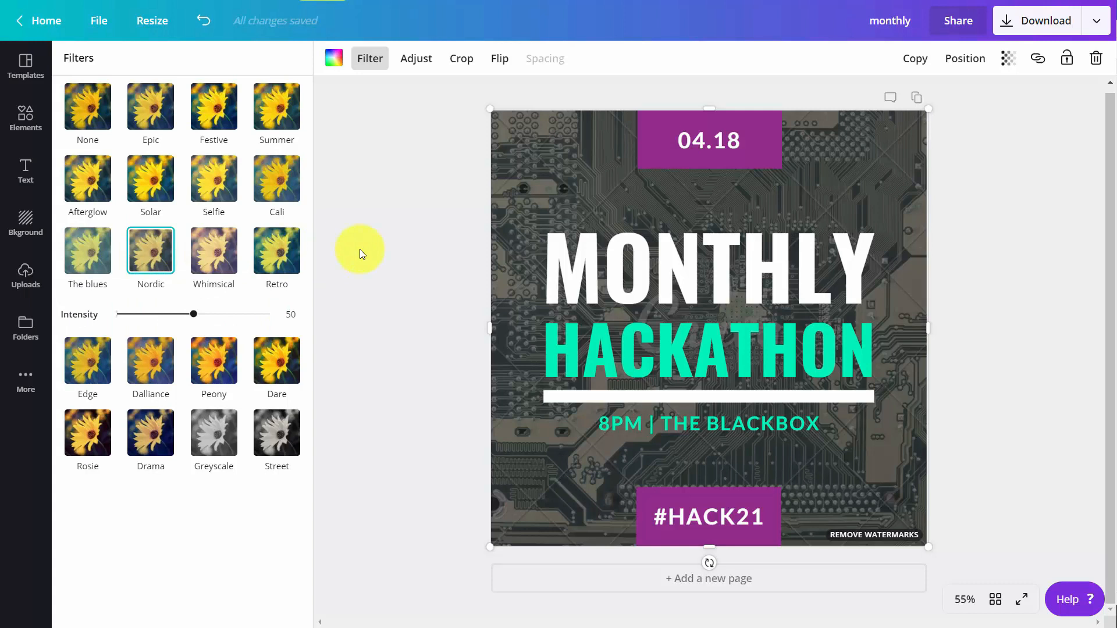
click(416, 58)
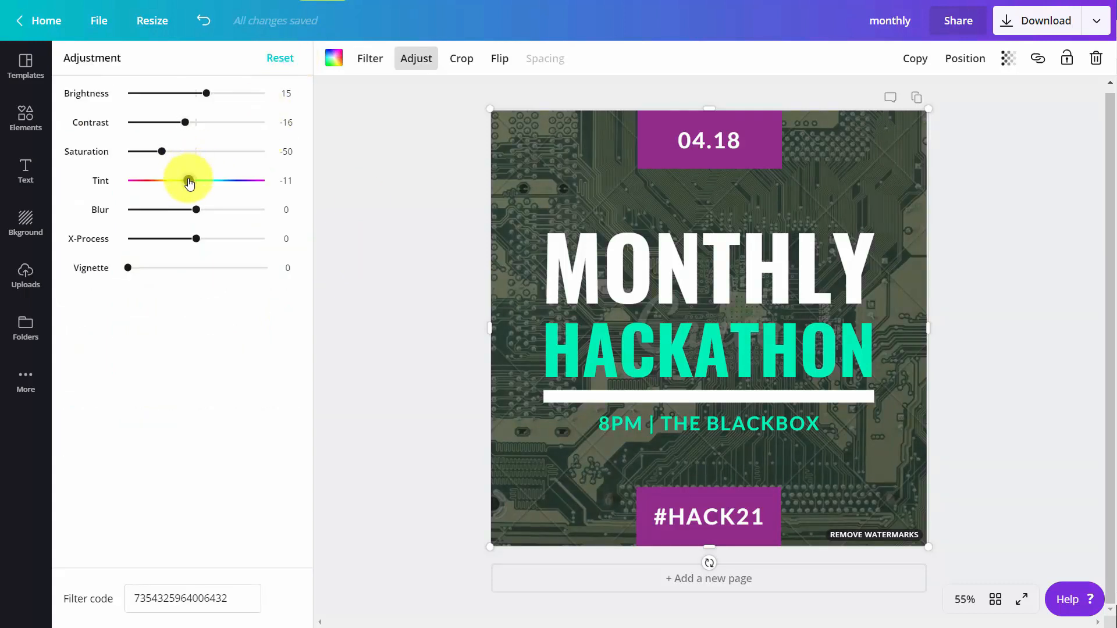
drag(189, 183, 238, 189)
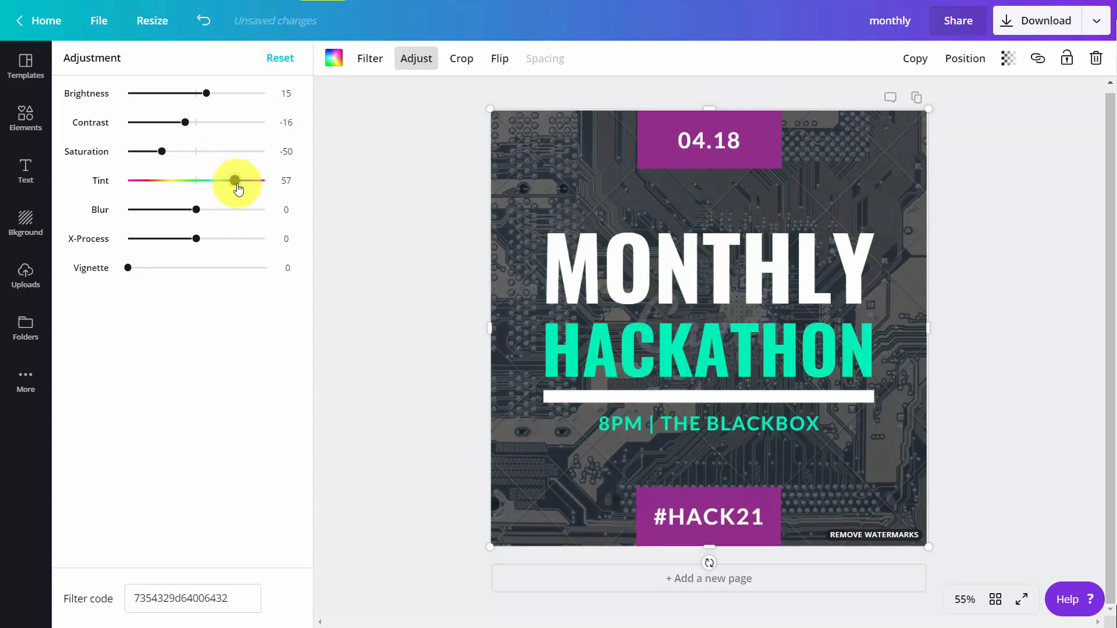
drag(162, 152, 134, 165)
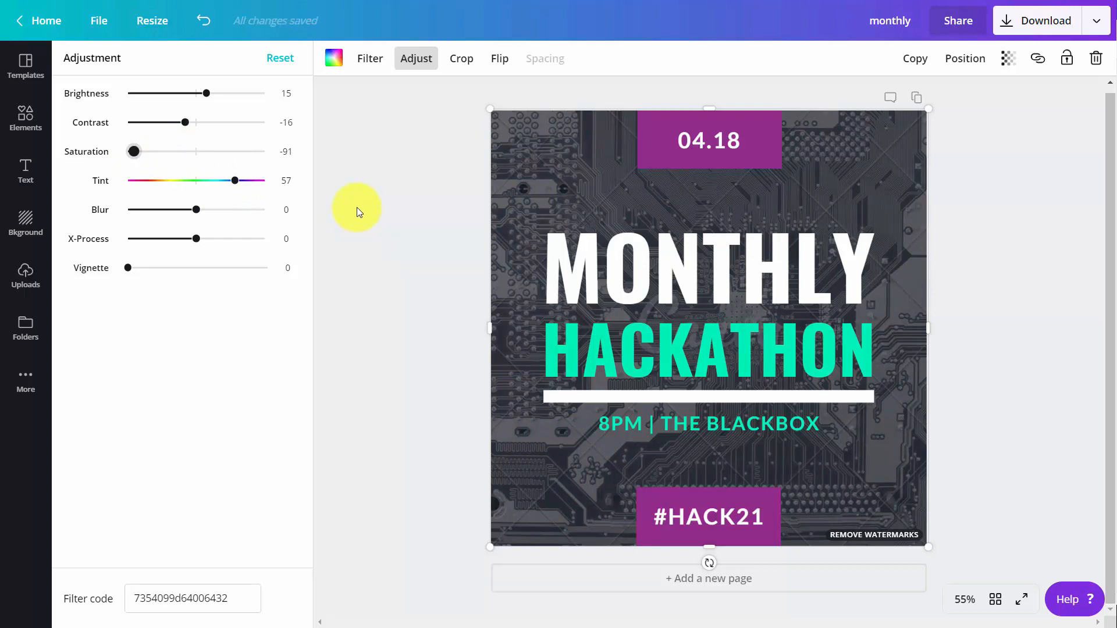
Add the QR code from the Logos folder, resize it to 412 × 412, and place it bottom-right.
click(22, 330)
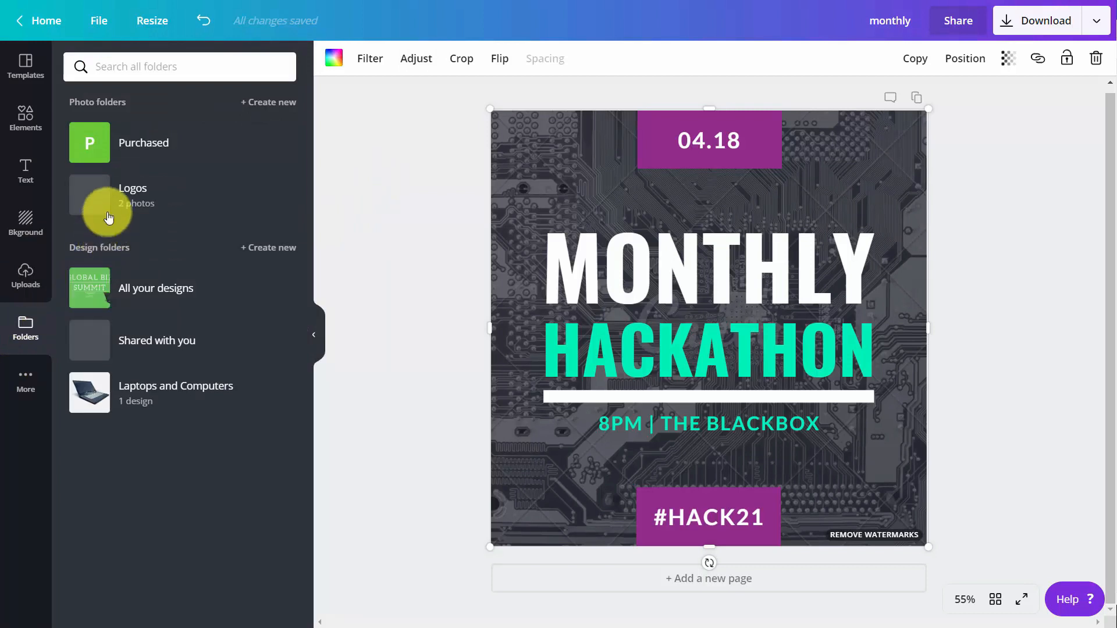
click(107, 186)
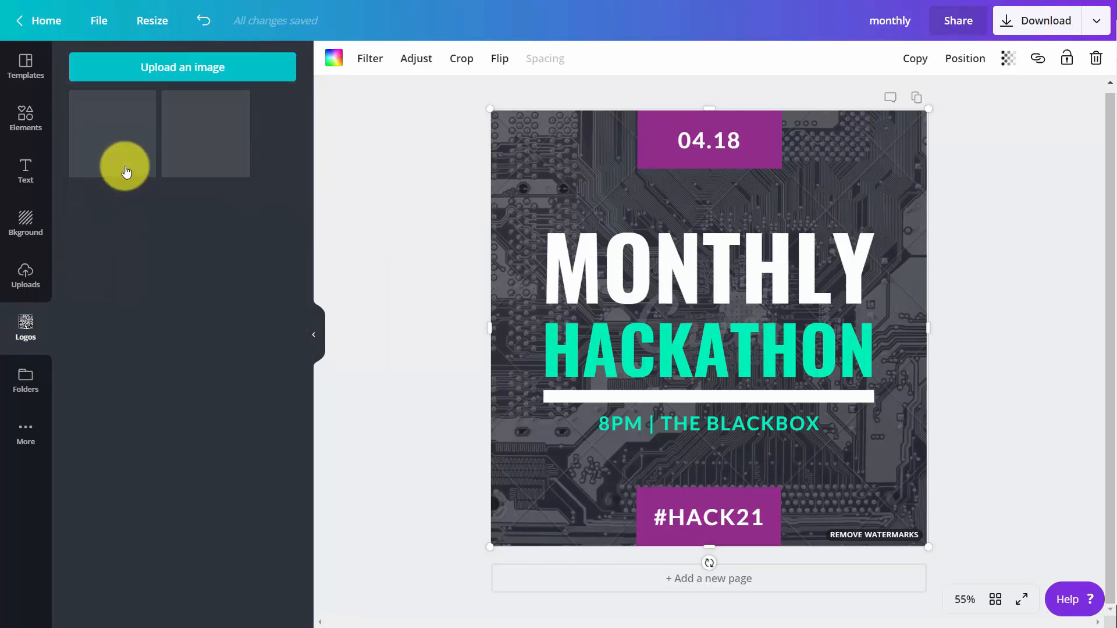
click(196, 142)
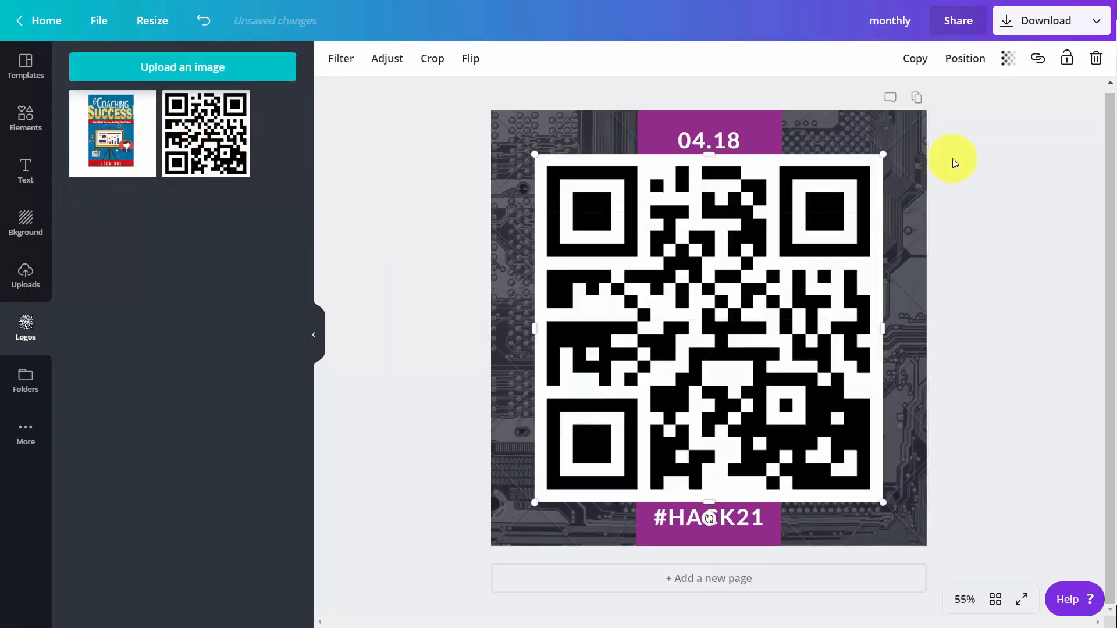
drag(879, 155, 587, 447)
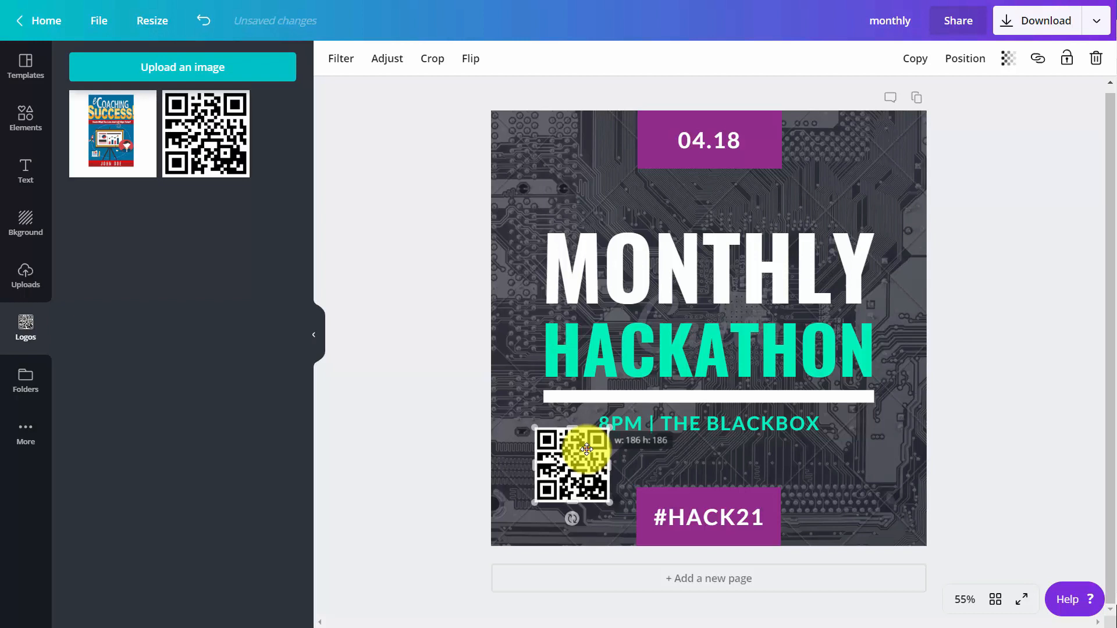
drag(586, 448, 897, 435)
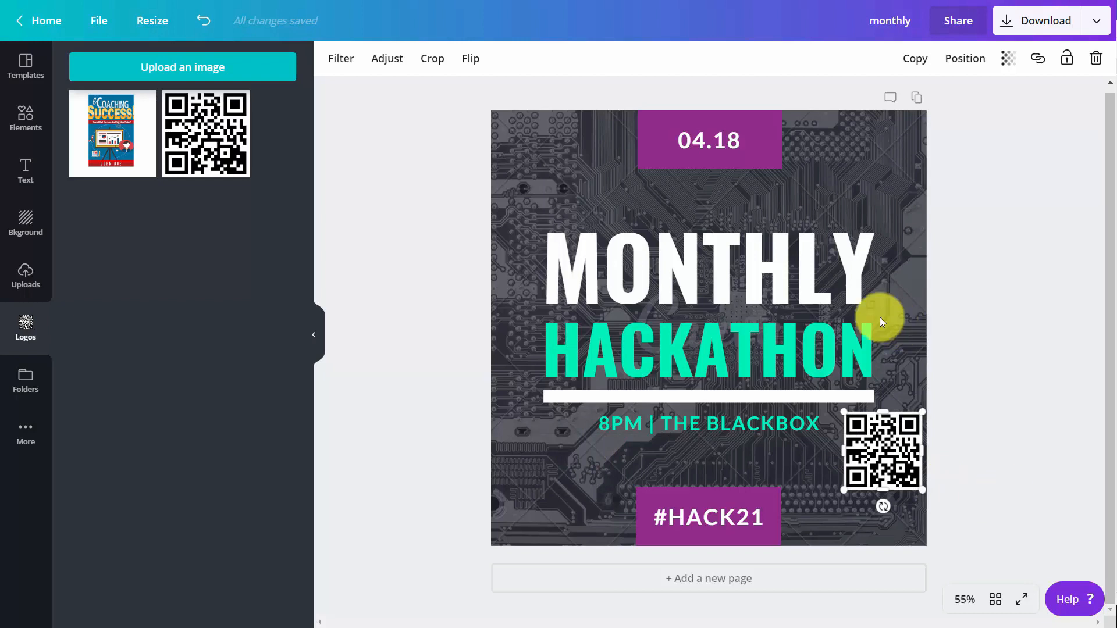
Set both the MONTHLY and HACKATHON headings in the Arimo font.
double_click(687, 280)
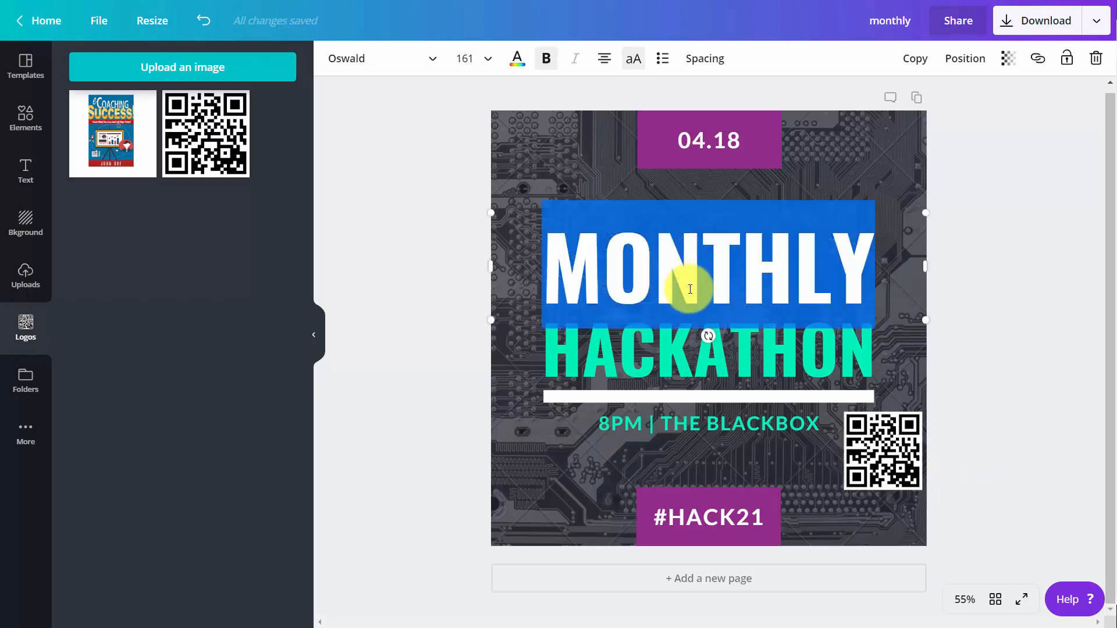
click(407, 59)
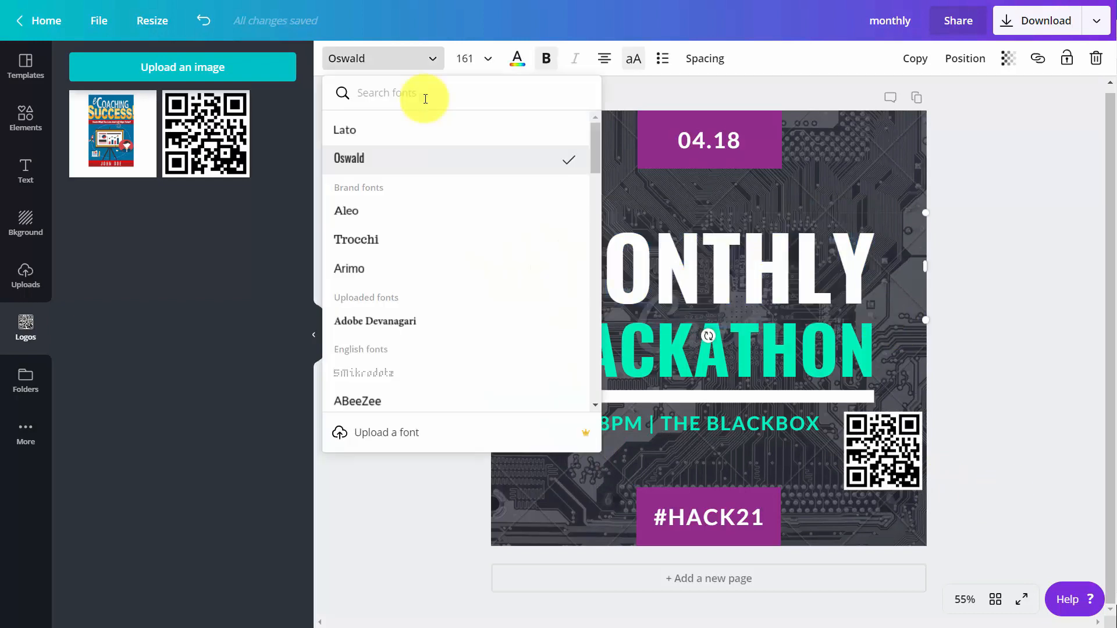
click(367, 276)
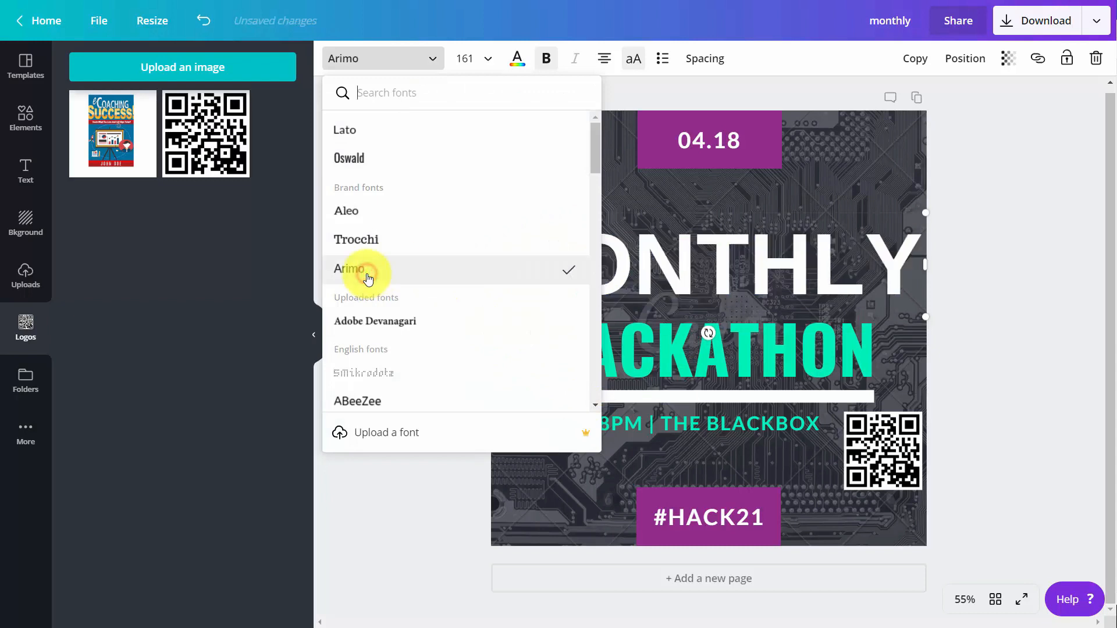
double_click(643, 349)
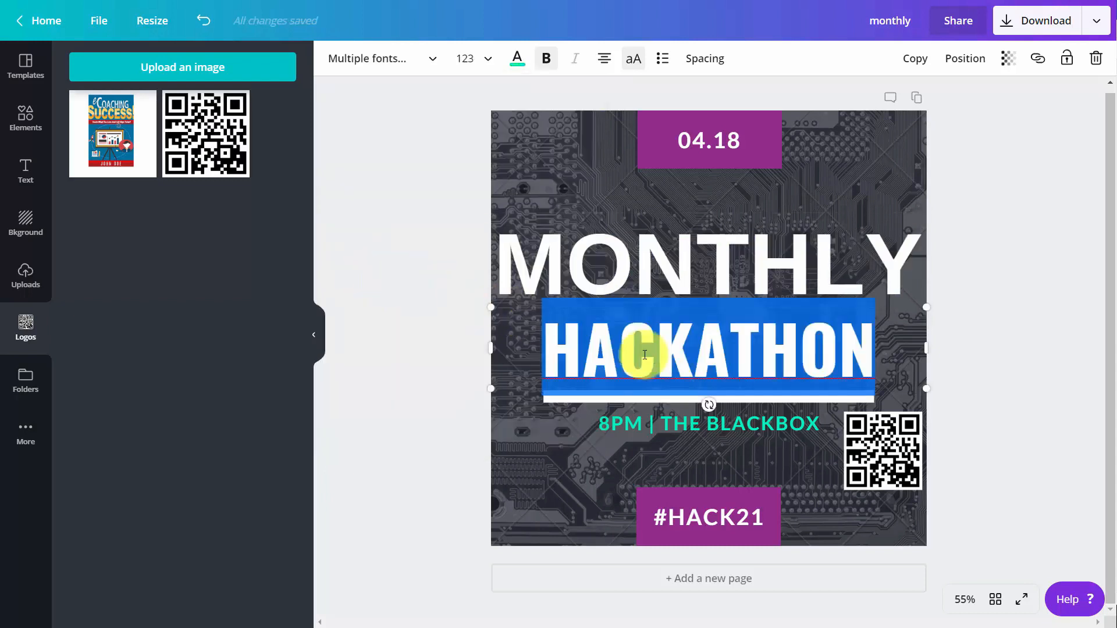
click(434, 69)
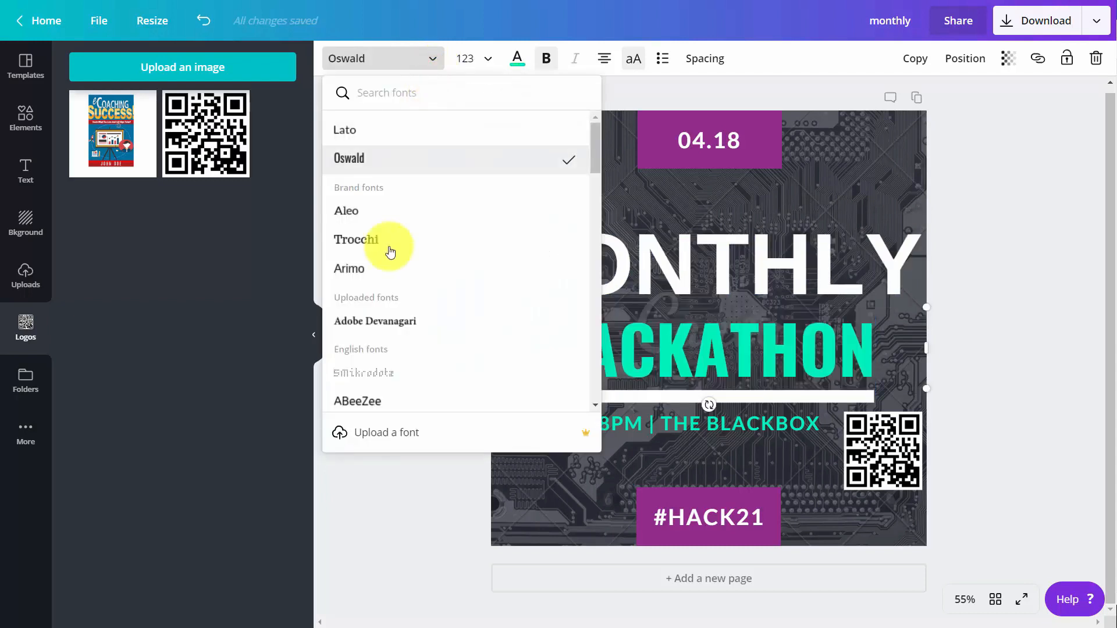
click(384, 265)
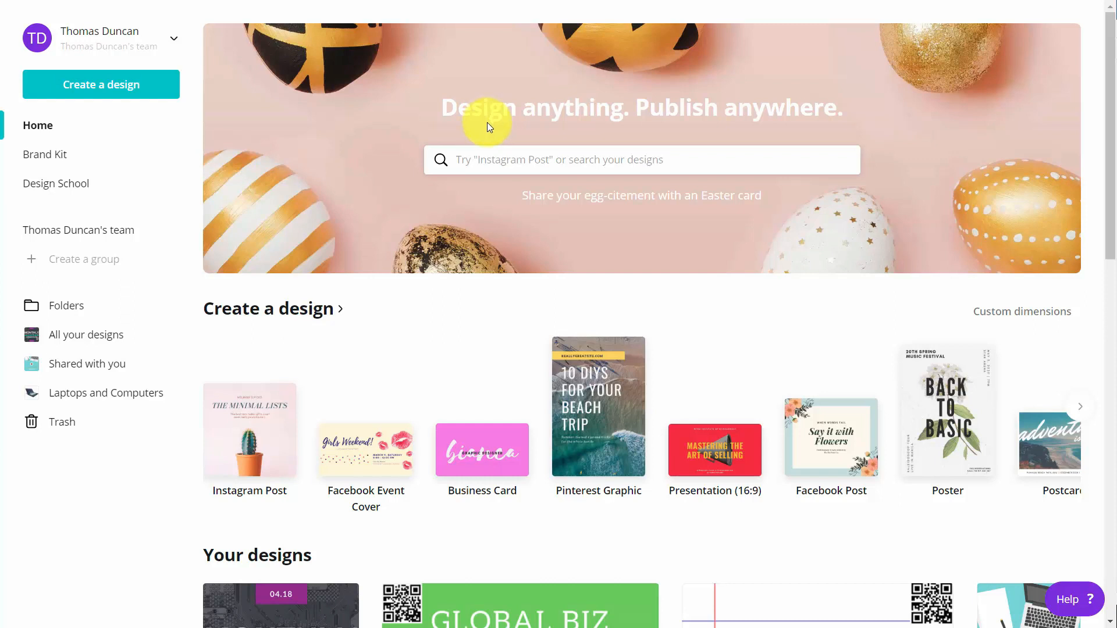
Search design types for 'you' and create a 1280 × 720 px YouTube Thumbnail.
click(494, 159)
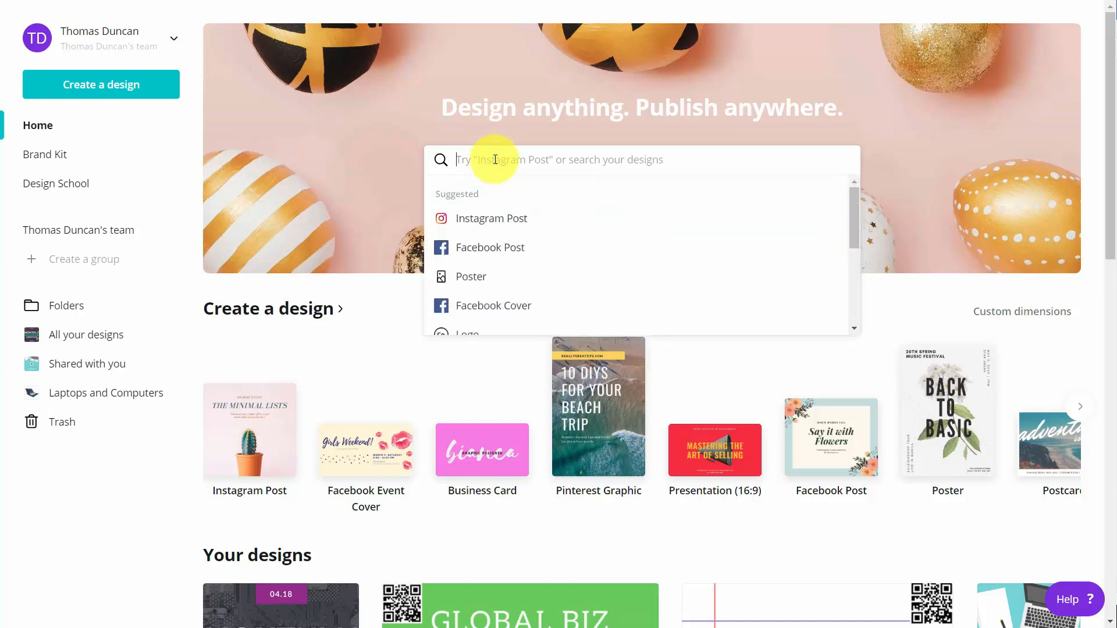
text(you)
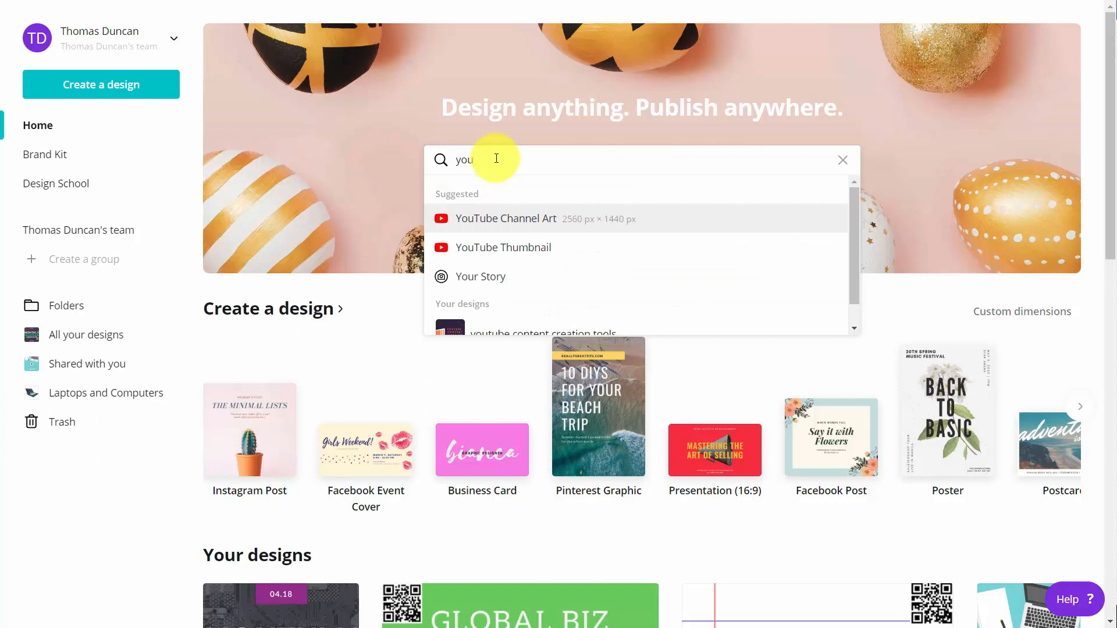
click(503, 250)
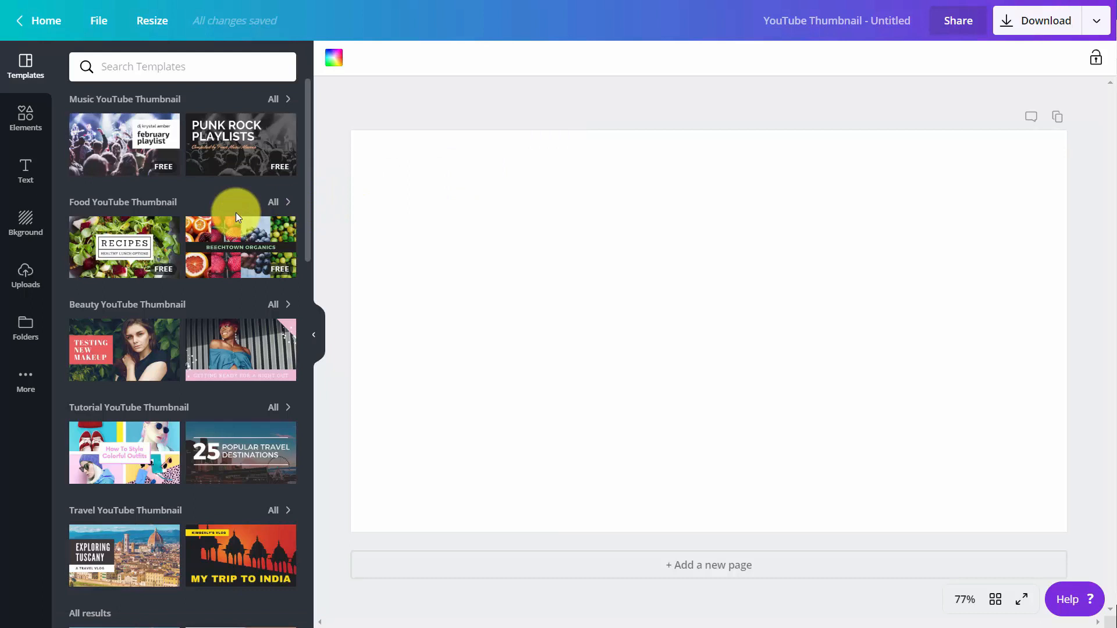
Search templates for 'video' and apply the Social Media Revolution template.
click(185, 71)
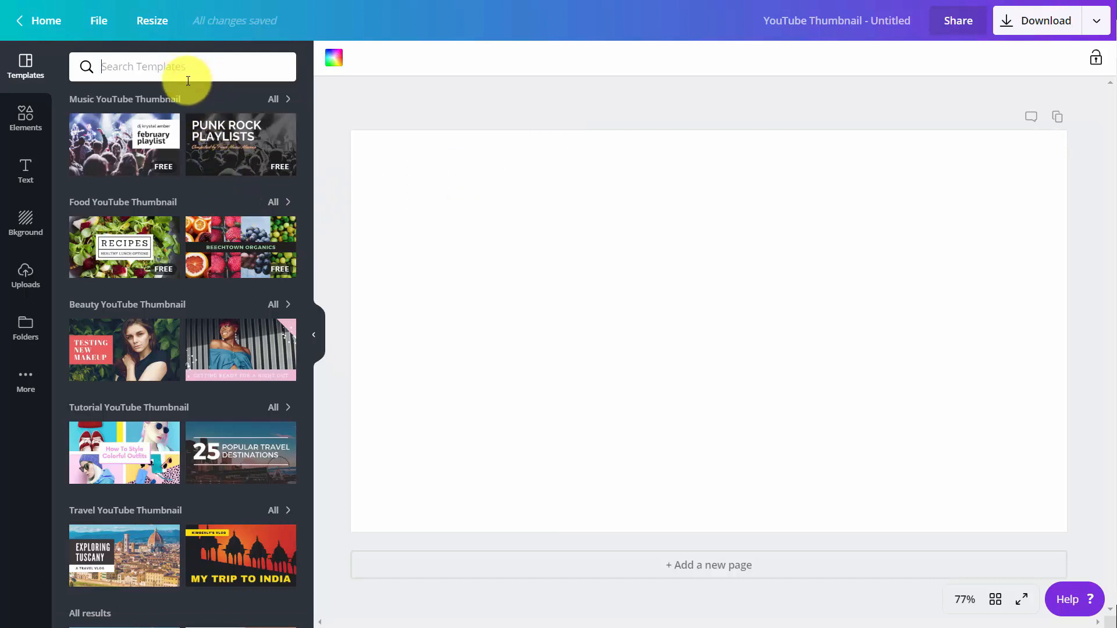
text(video)
key(Return)
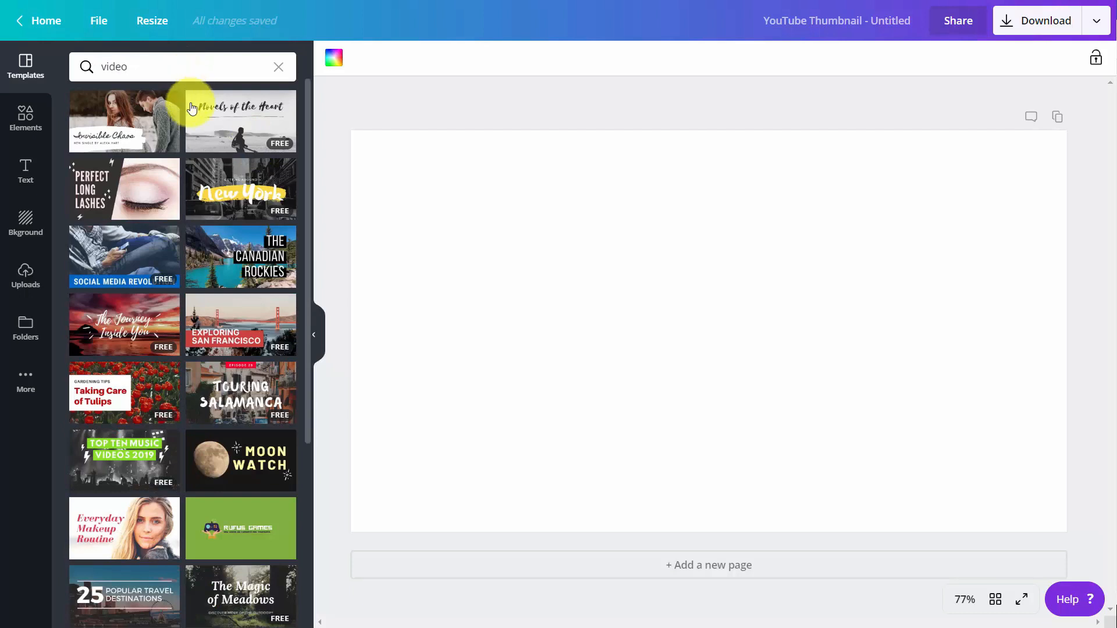
mouse_move(193, 109)
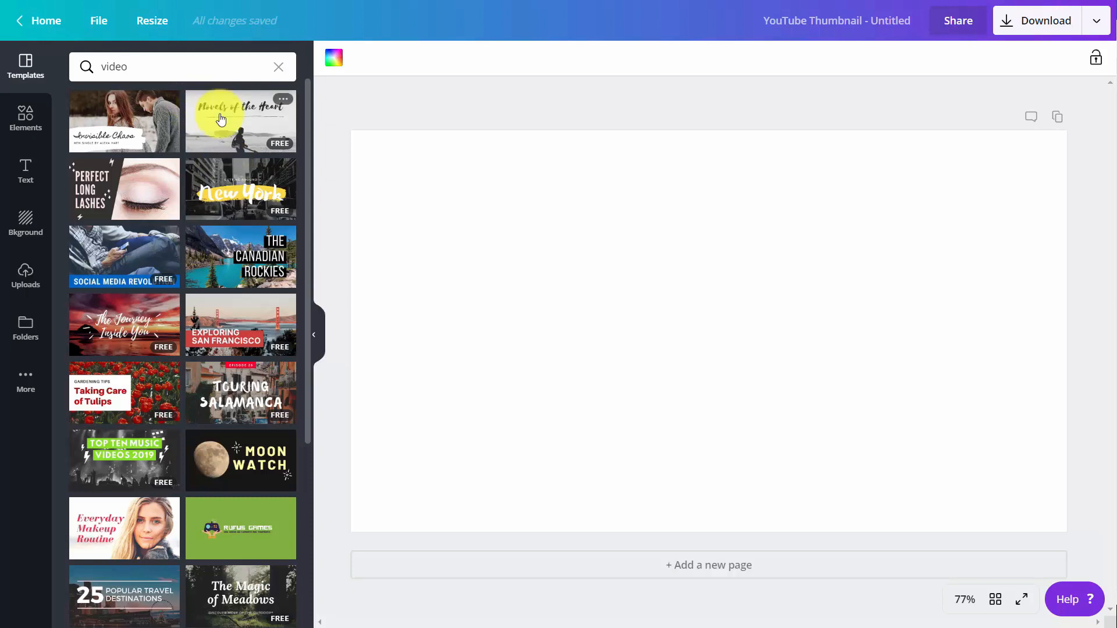
click(120, 259)
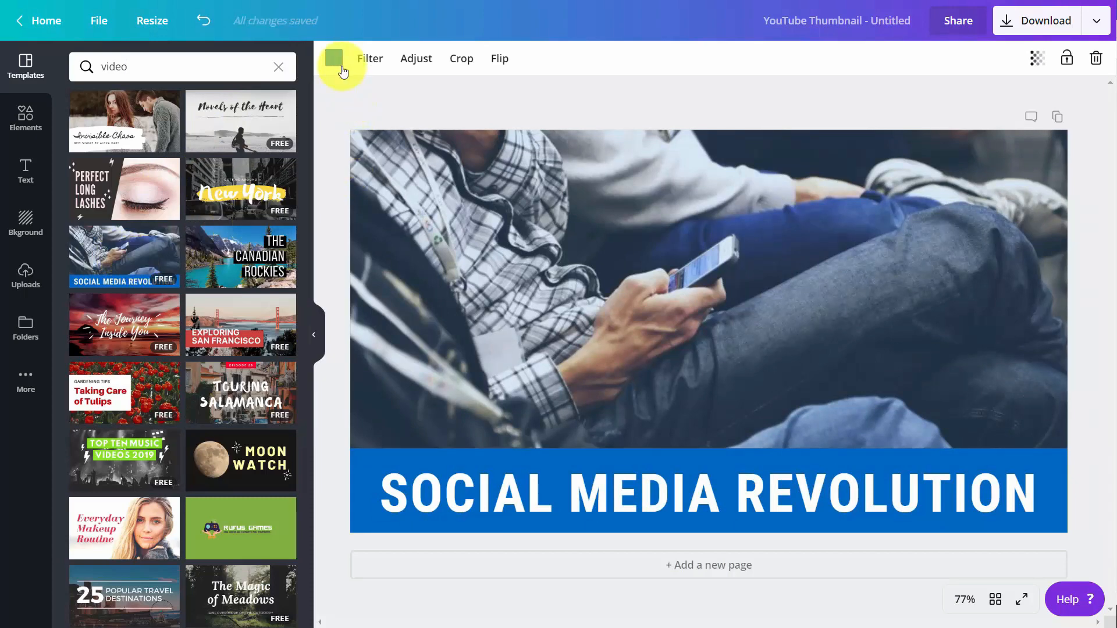
Recolour the photo with a purple brand colour, then apply the Whimsical filter and adjust its strength.
click(335, 61)
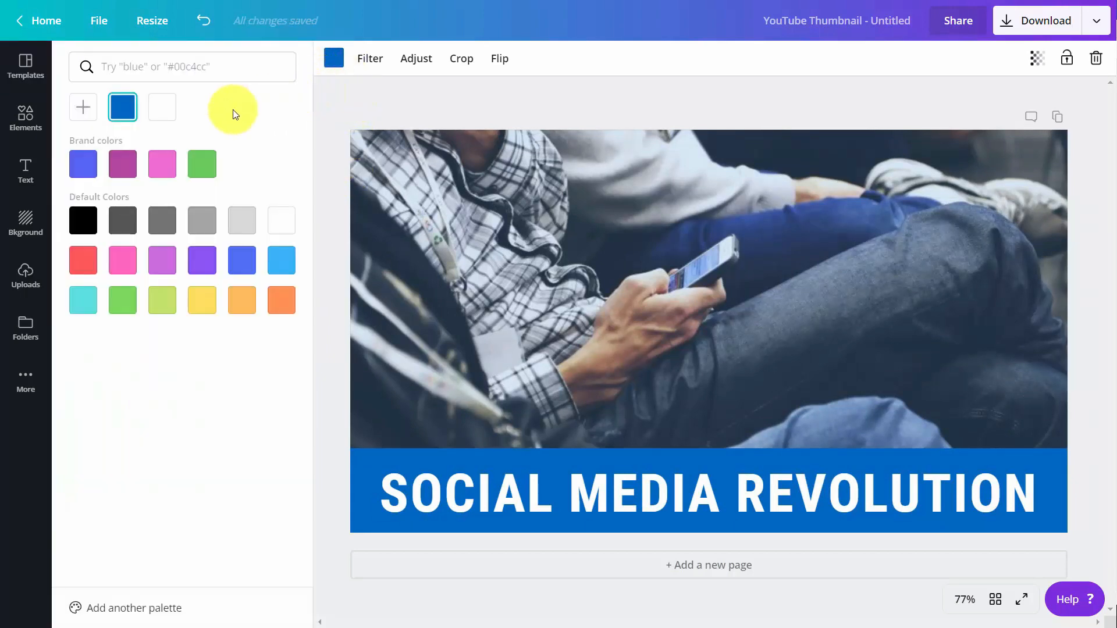
click(120, 173)
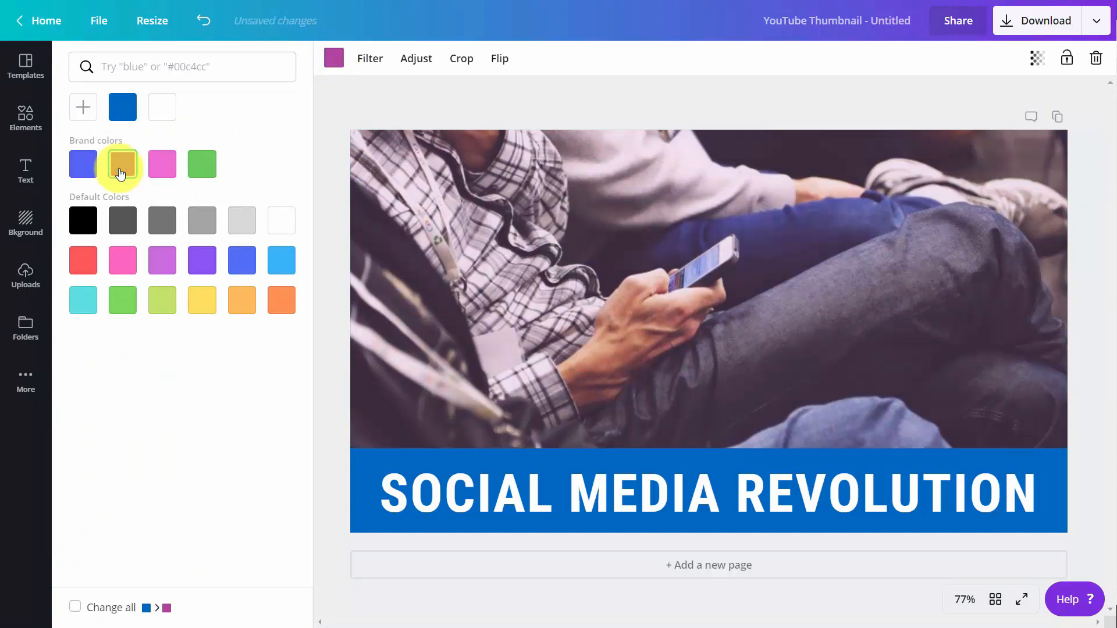
click(389, 212)
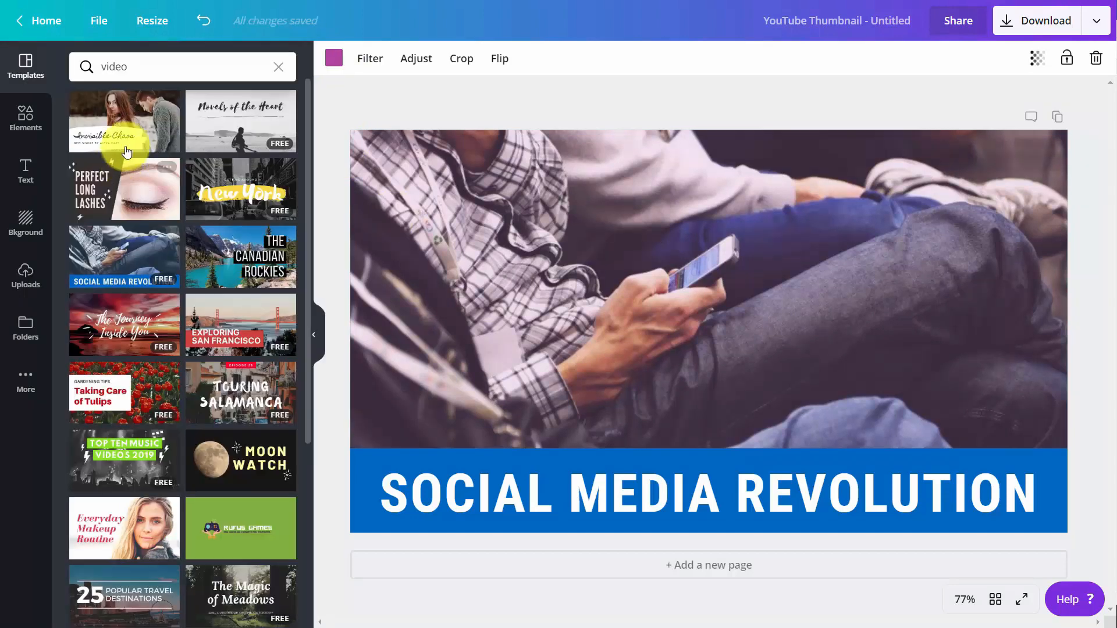
click(358, 60)
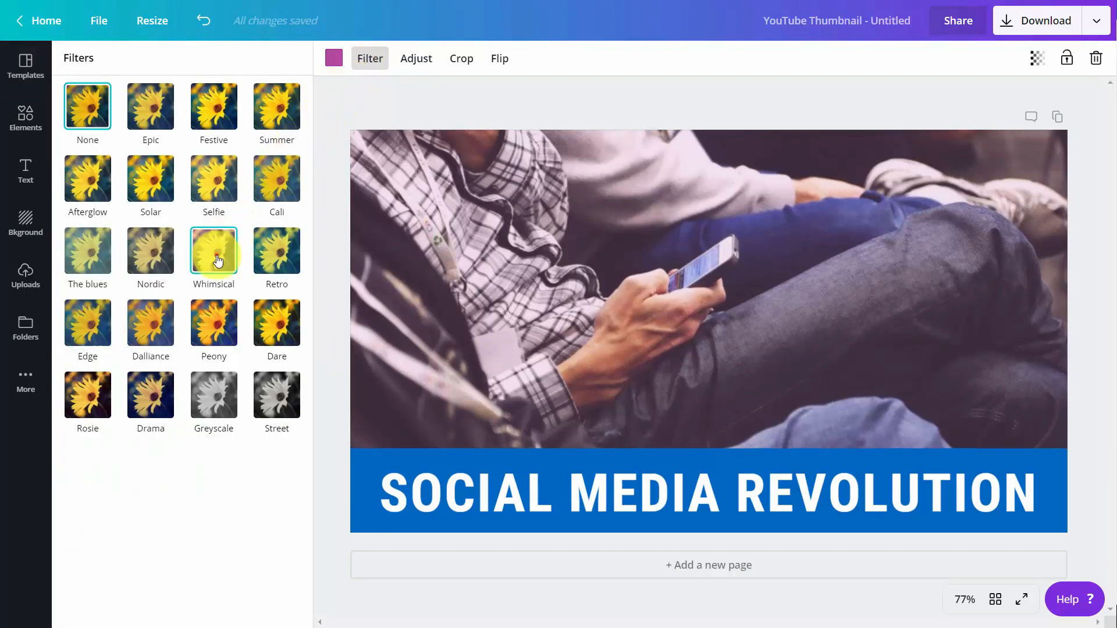
click(216, 259)
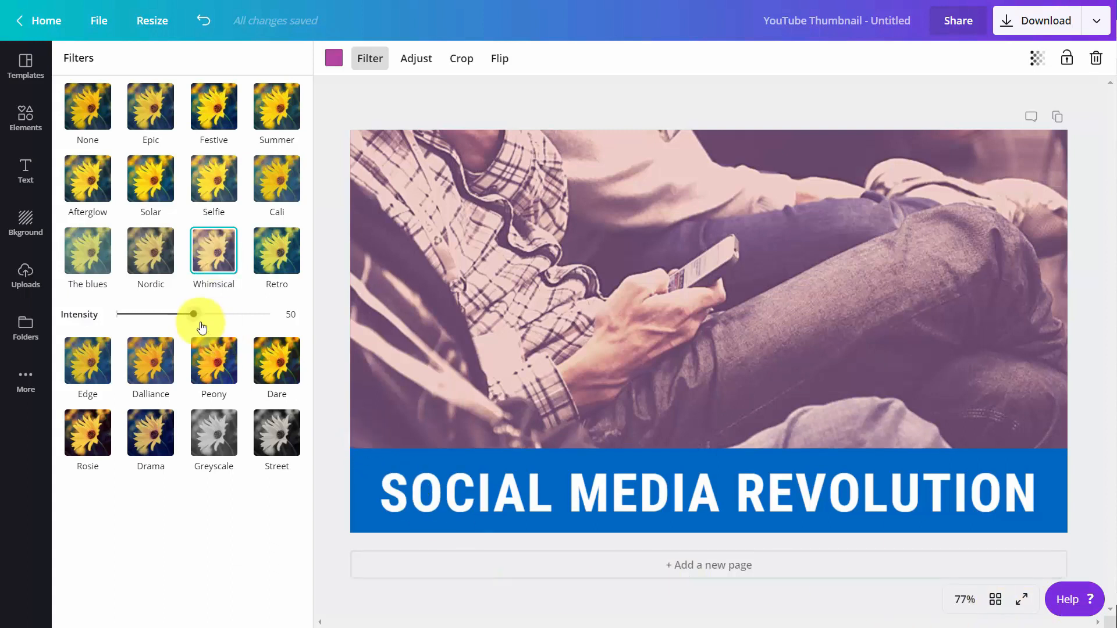
drag(192, 316, 155, 323)
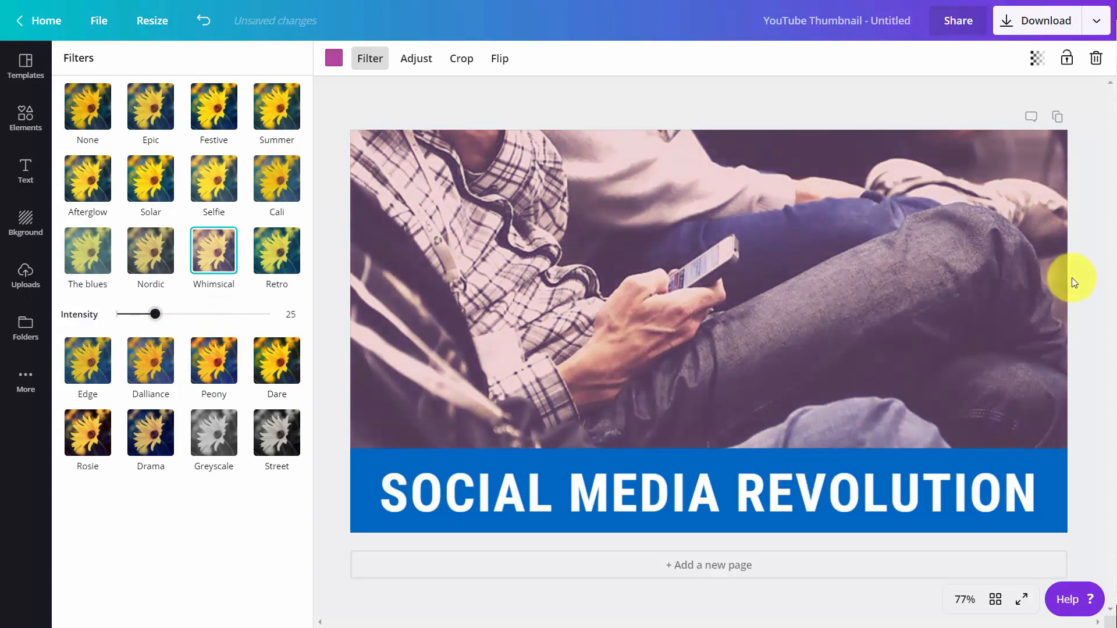
Adjust the photo to saturation -48, contrast 48 and brightness -28.
click(427, 55)
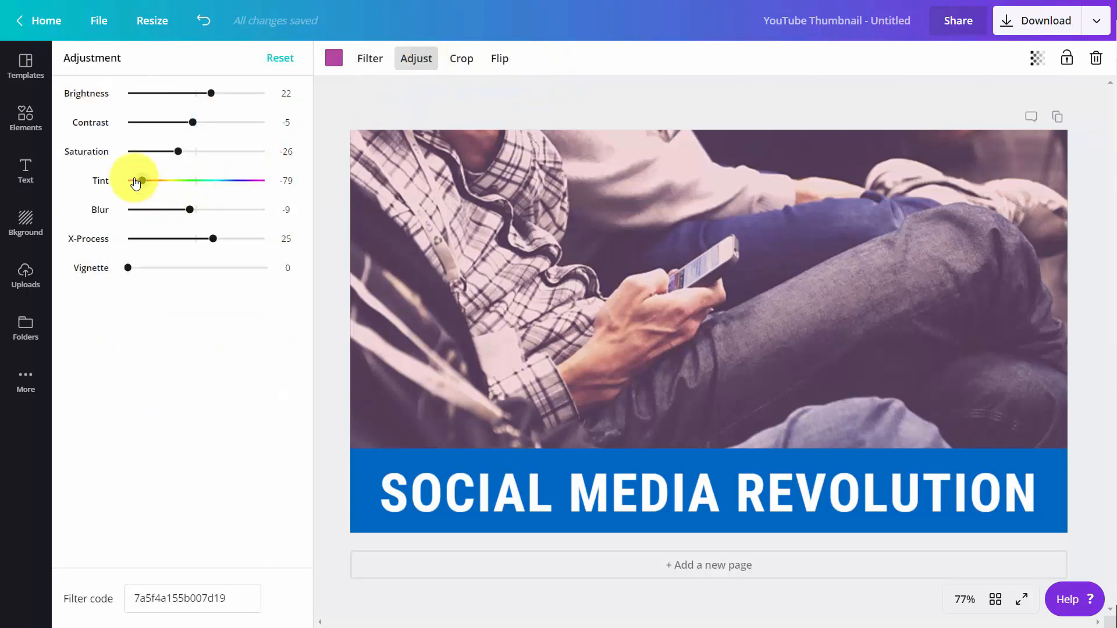
drag(173, 153, 163, 151)
click(187, 122)
drag(221, 123, 177, 96)
click(213, 92)
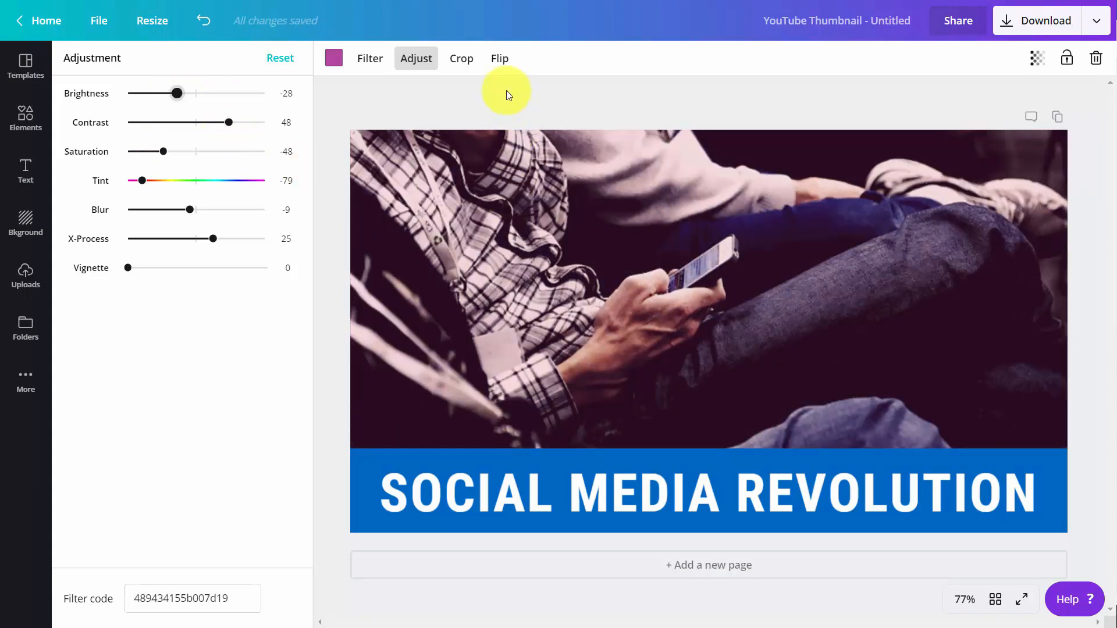
Flip the photo horizontally and then back to its original orientation.
click(498, 61)
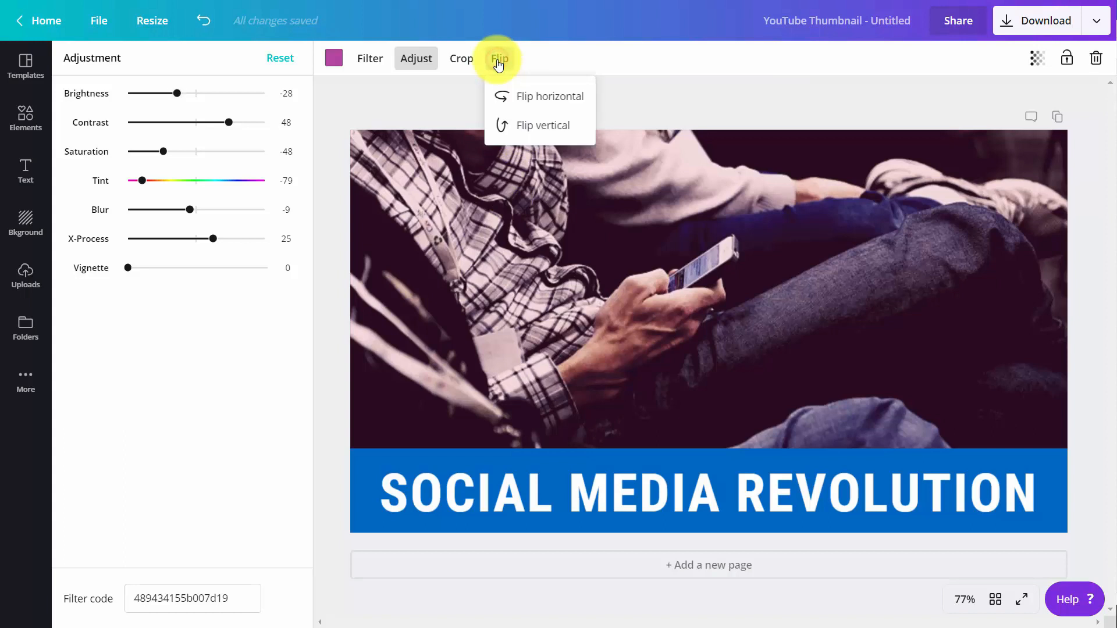
click(510, 100)
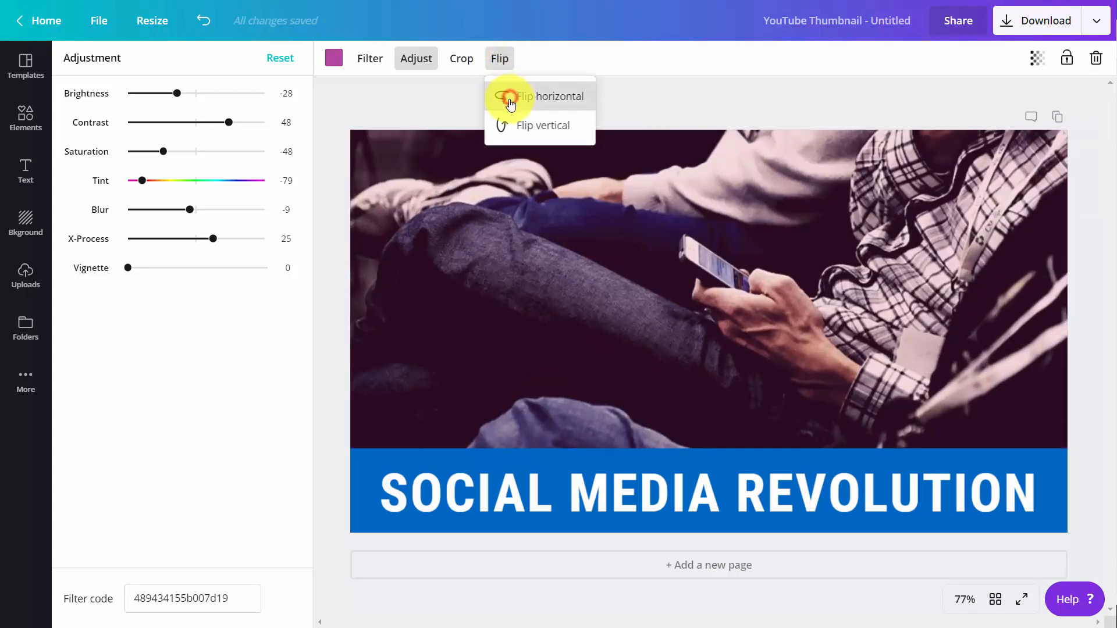
click(510, 102)
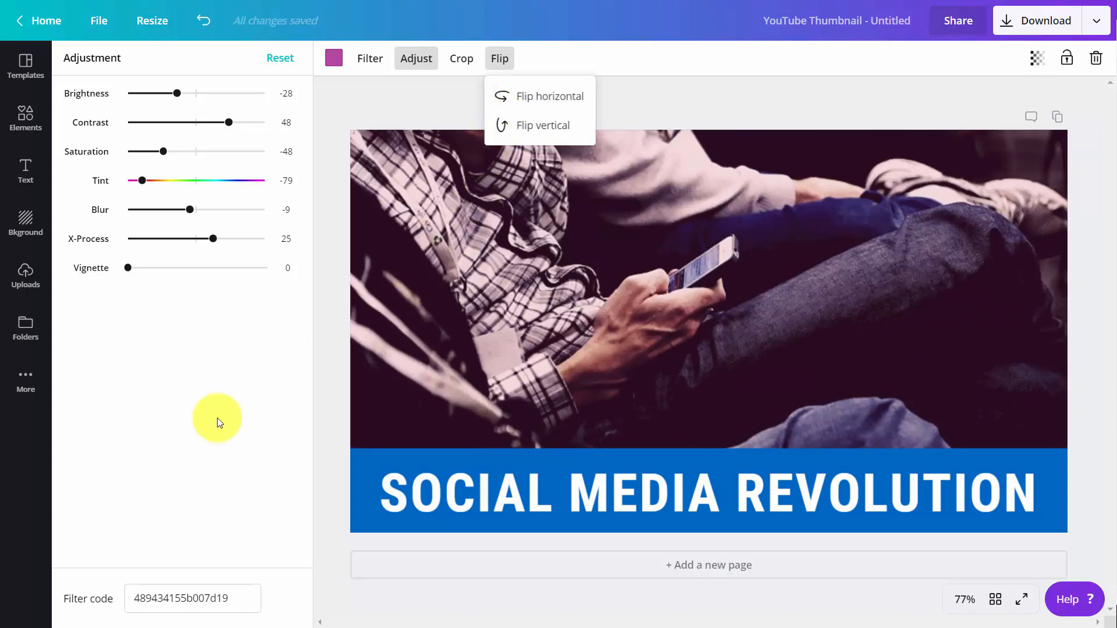
click(20, 330)
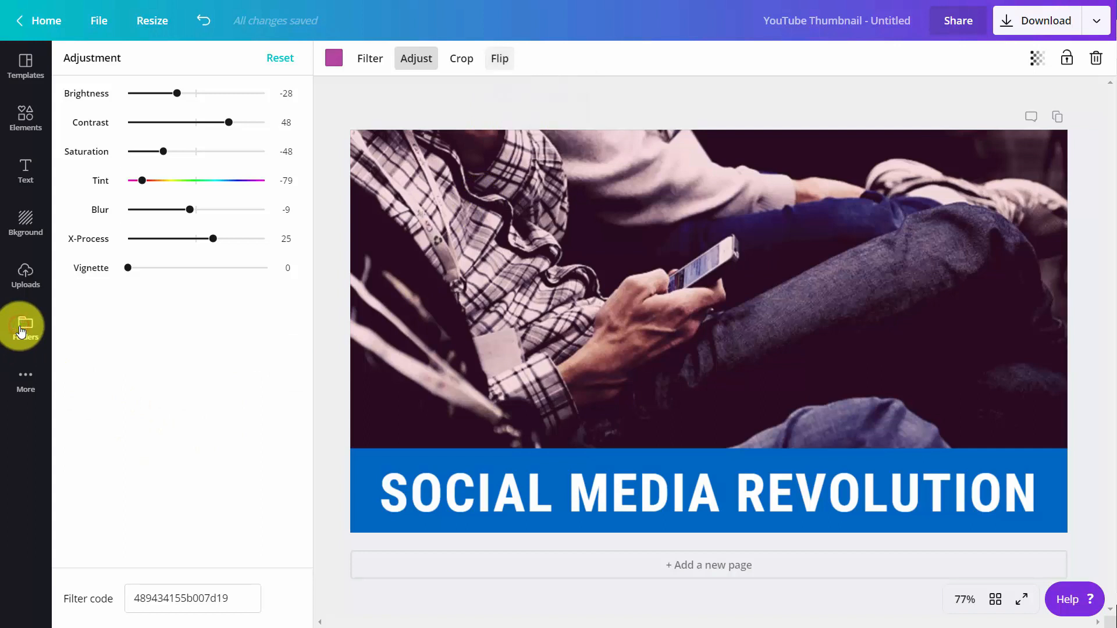
Add the QR code from the Logos uploads, shrink it and place it top-right.
click(141, 204)
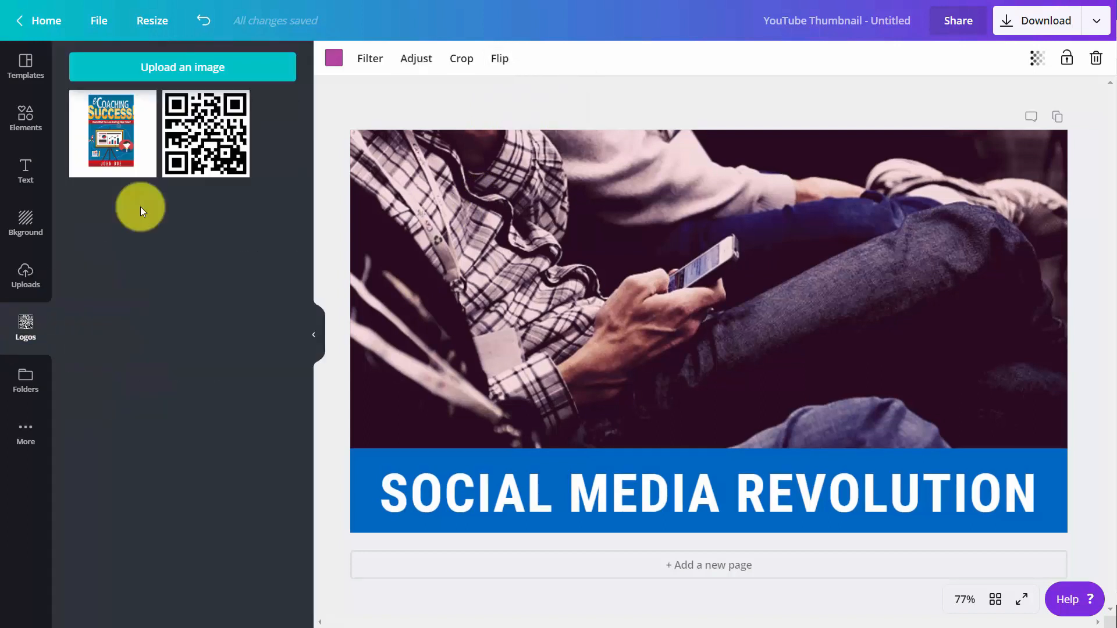
click(204, 140)
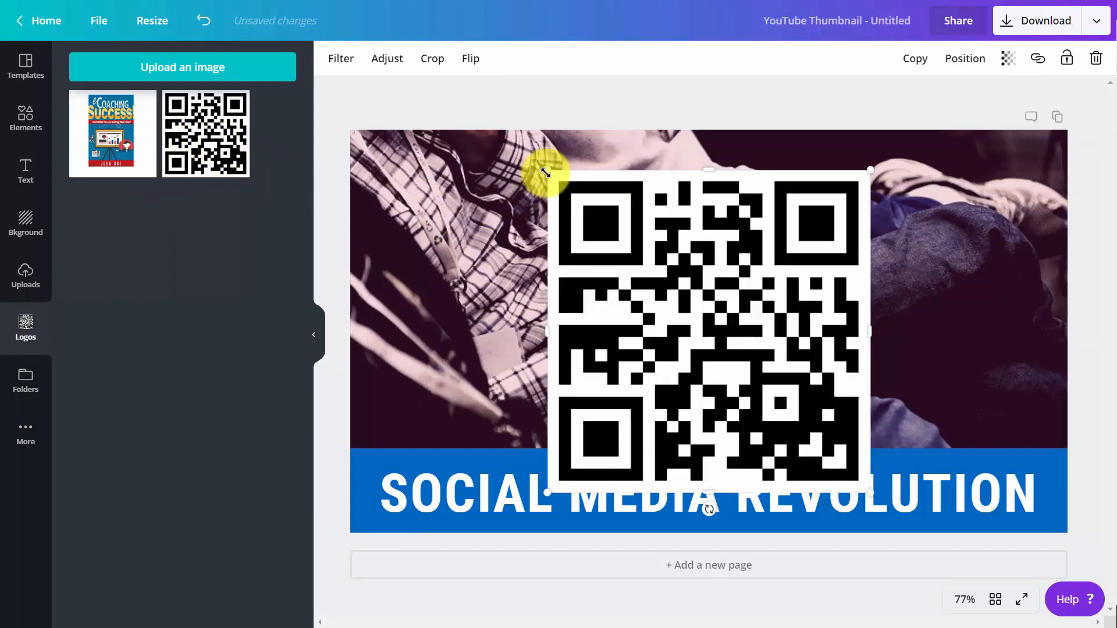
drag(556, 182, 773, 353)
drag(780, 406, 999, 173)
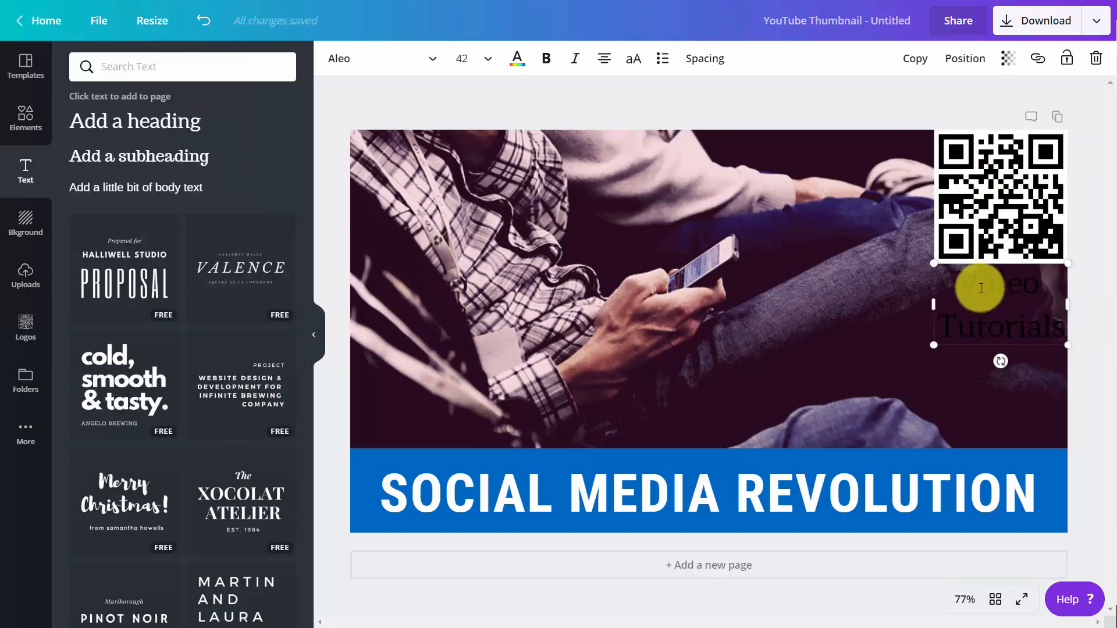
Recolour the 'Video Tutorials' text white, then deselect it.
drag(962, 281, 1049, 327)
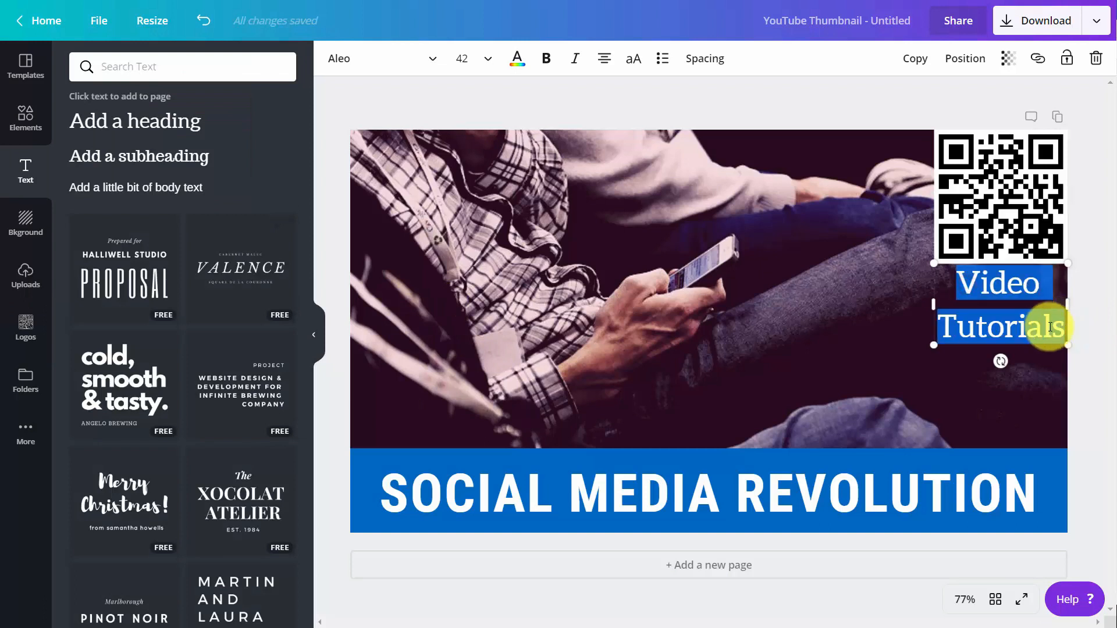
click(520, 62)
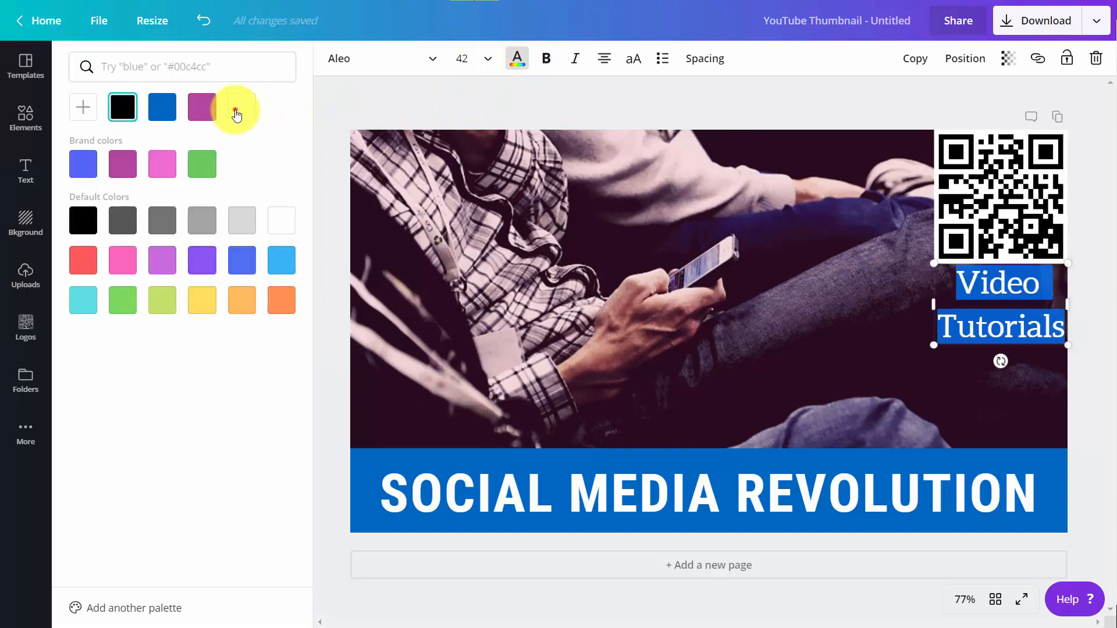
click(241, 109)
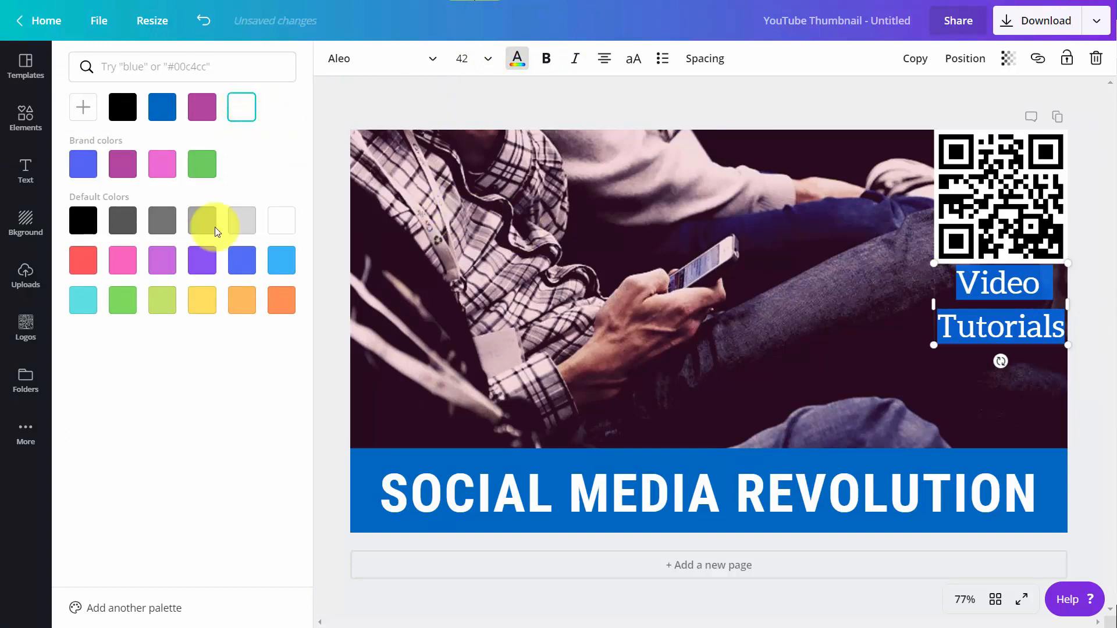
click(539, 228)
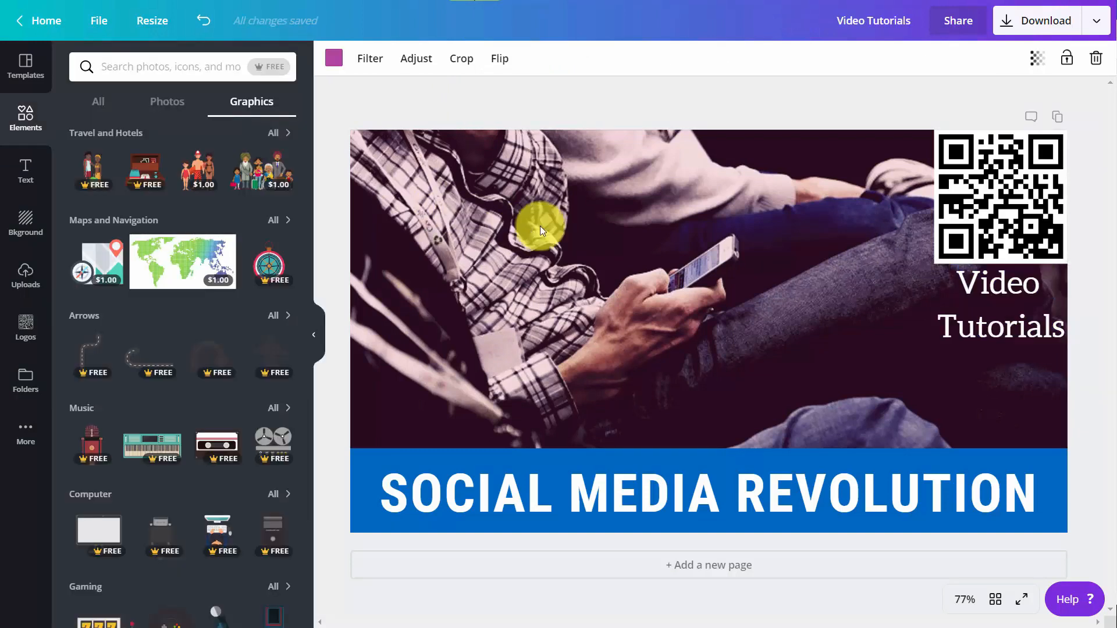
Add a free person-at-laptop graphic, shrink it and place it under 'Video Tutorials'.
click(267, 71)
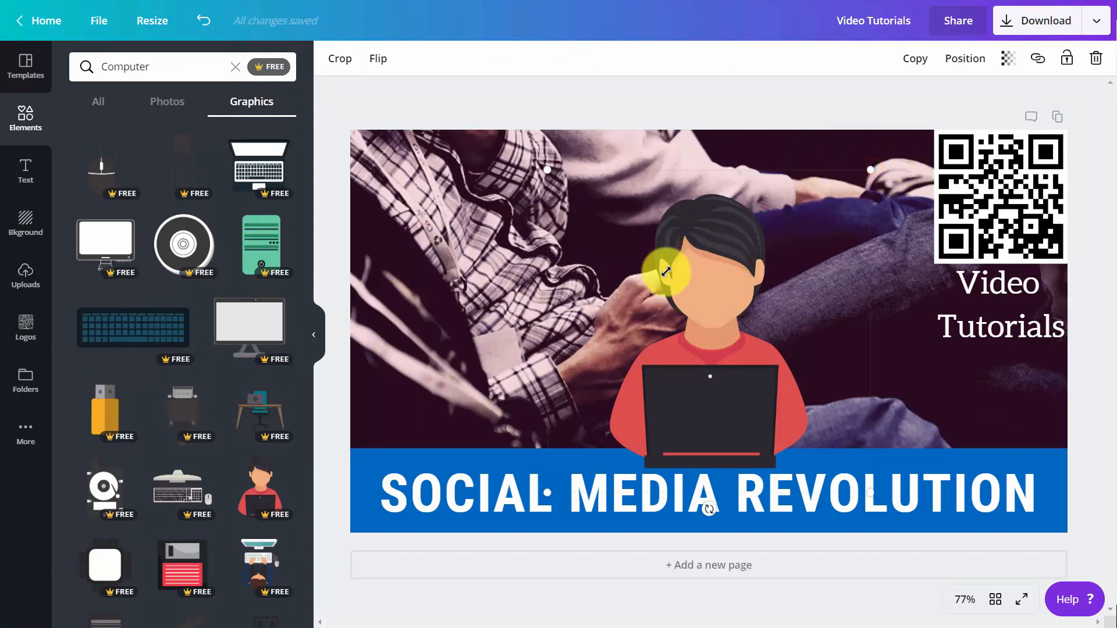
drag(666, 272, 521, 399)
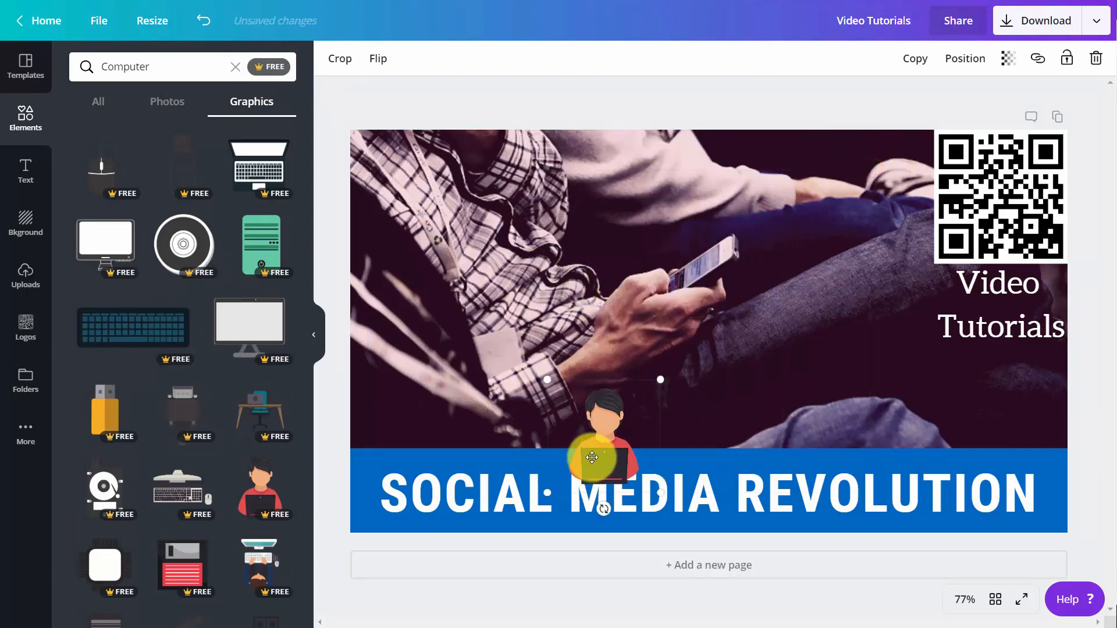
drag(592, 458, 990, 400)
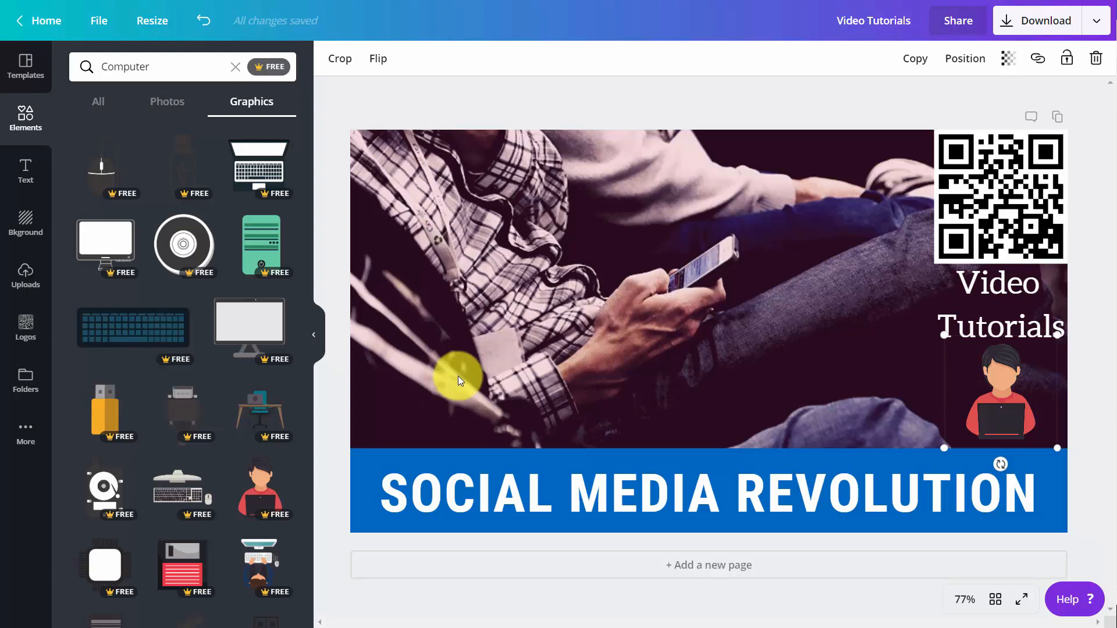
click(1096, 23)
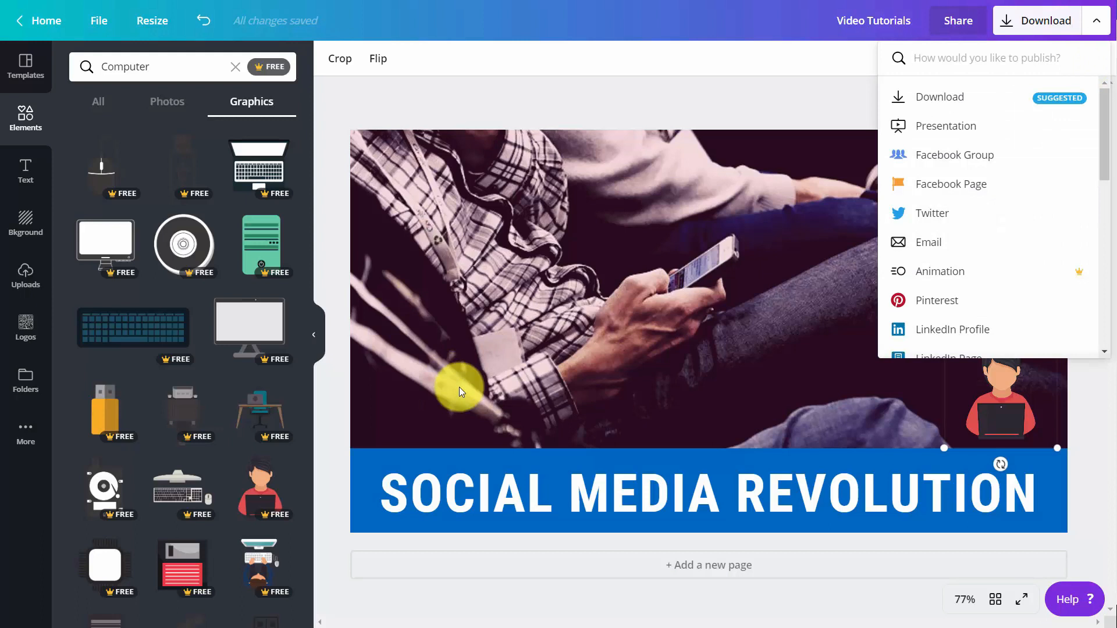
Download the design as PNG and save Video Tutorials.png to the images downloaded folder.
click(457, 389)
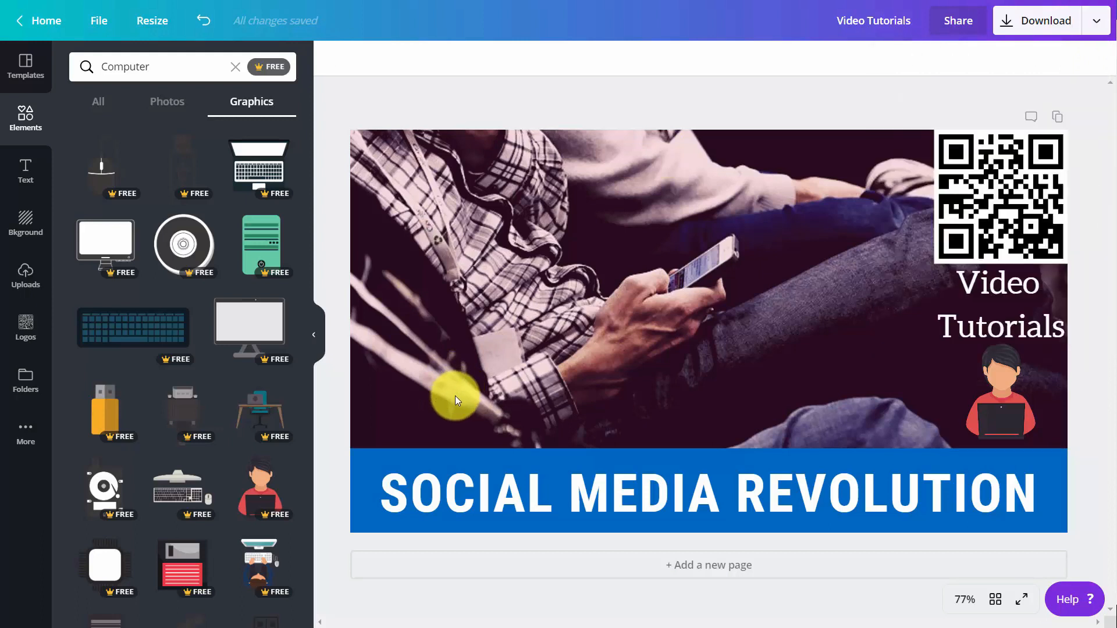
click(1075, 34)
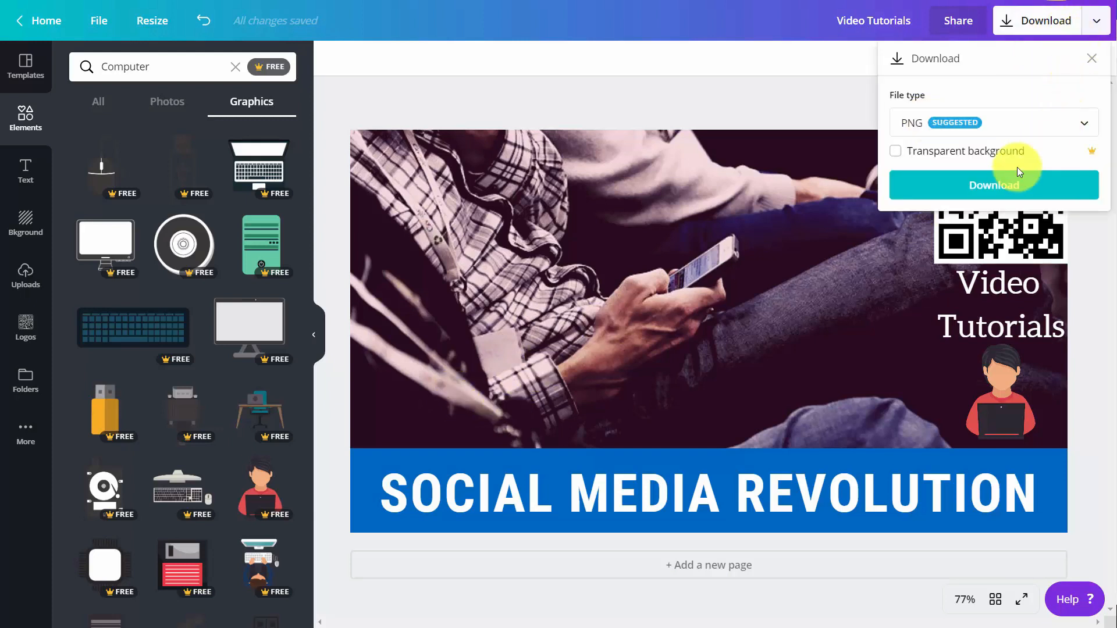
click(982, 186)
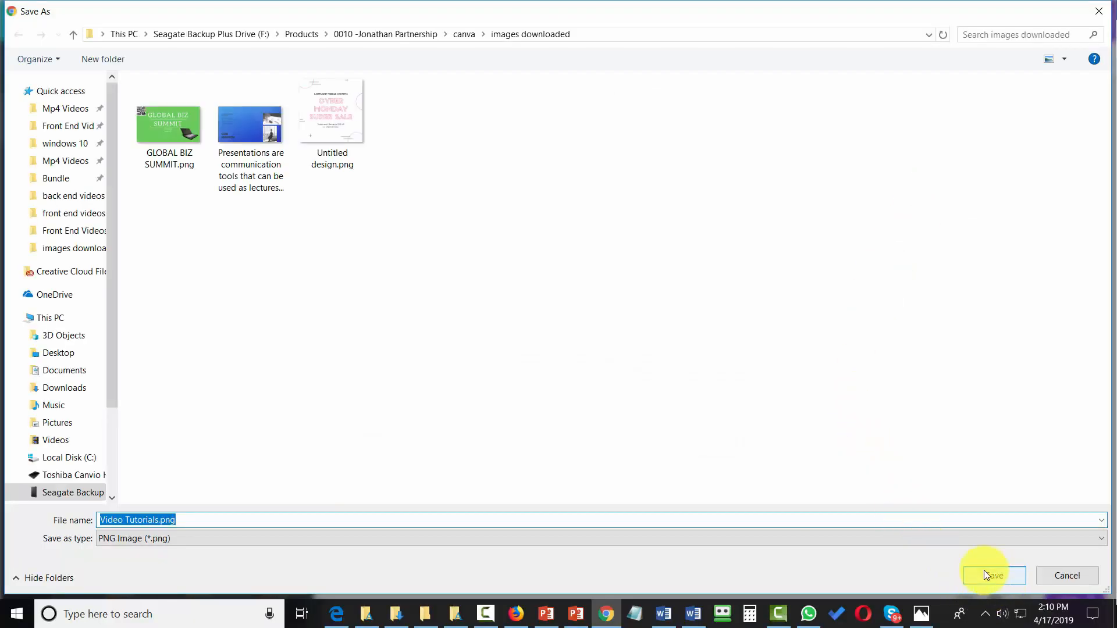
click(983, 573)
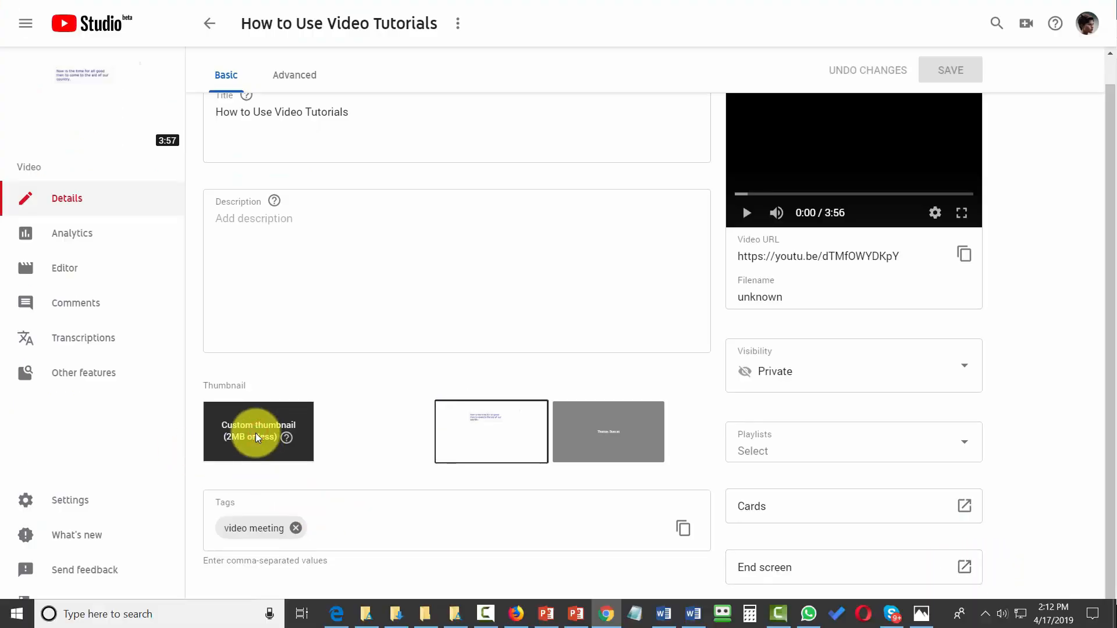
Upload Video Tutorials.png as the video's custom thumbnail, save, and return to Canva.
click(256, 436)
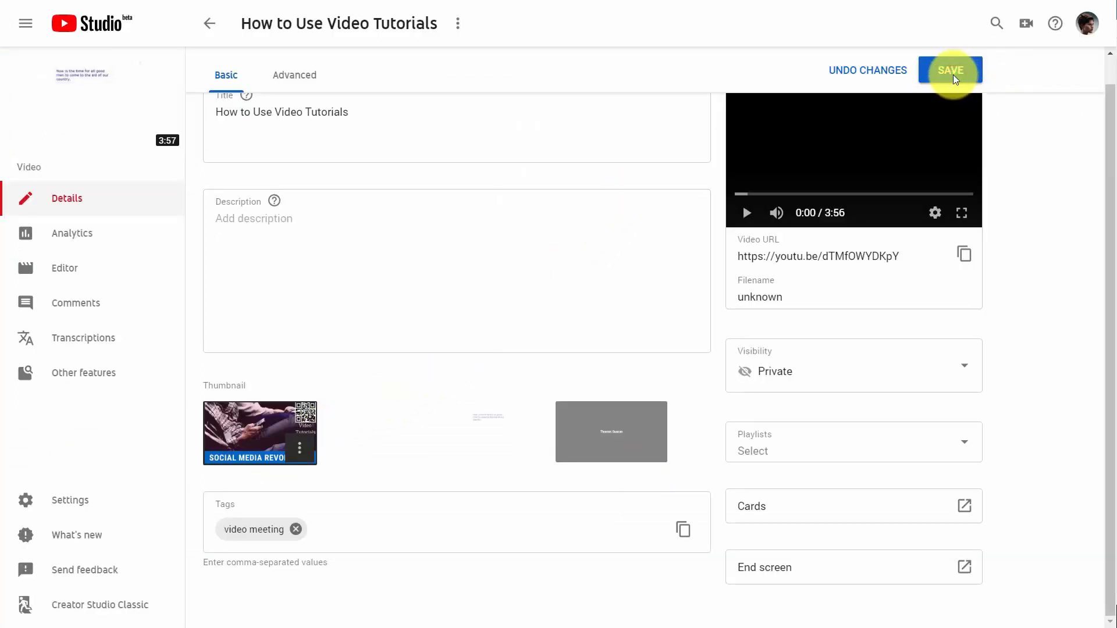
click(951, 72)
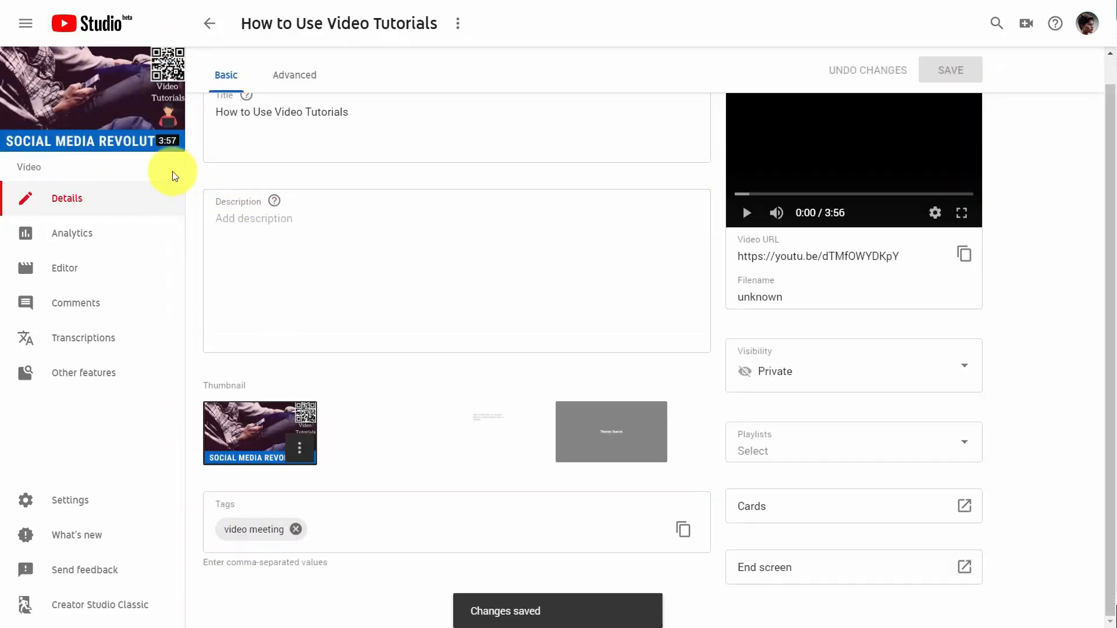
key(alt+Tab)
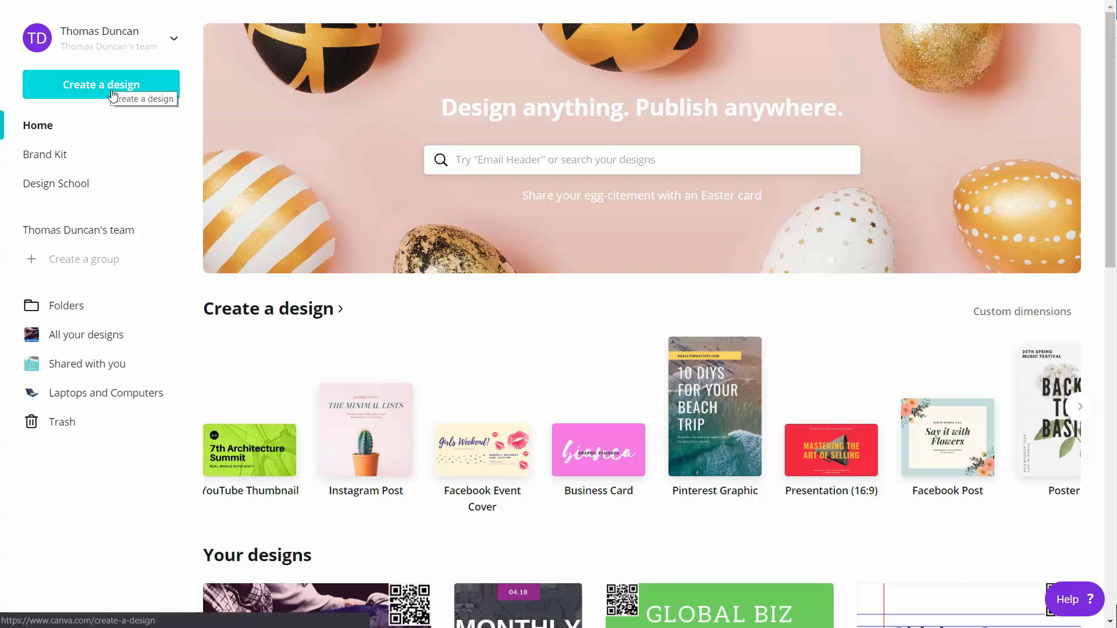
Create a blank Facebook Post design and scroll through its publishing options.
click(113, 95)
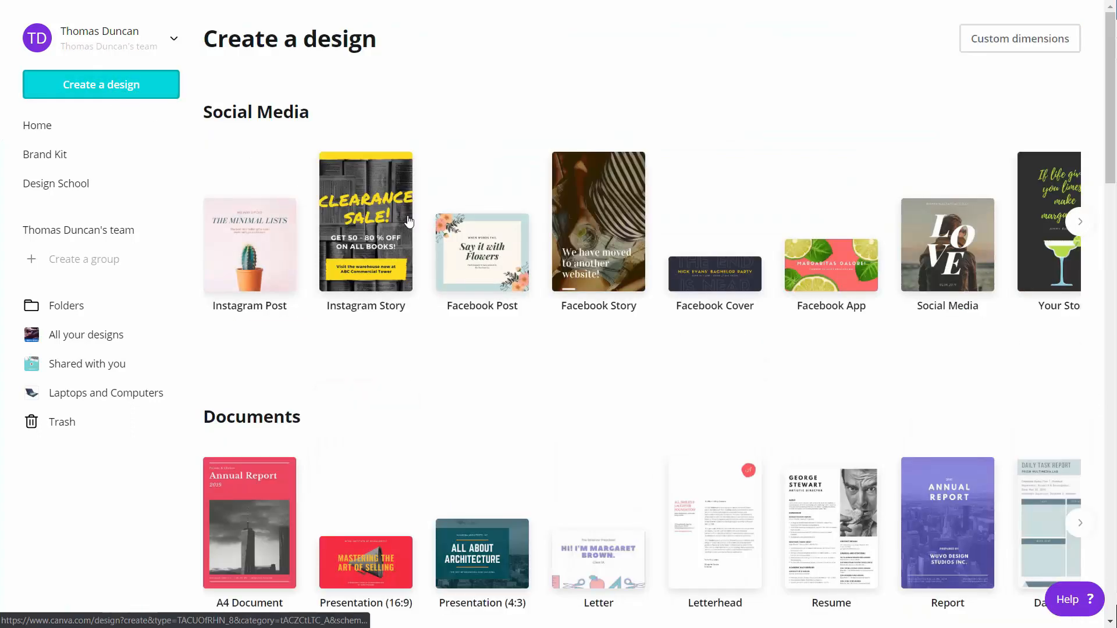
click(468, 249)
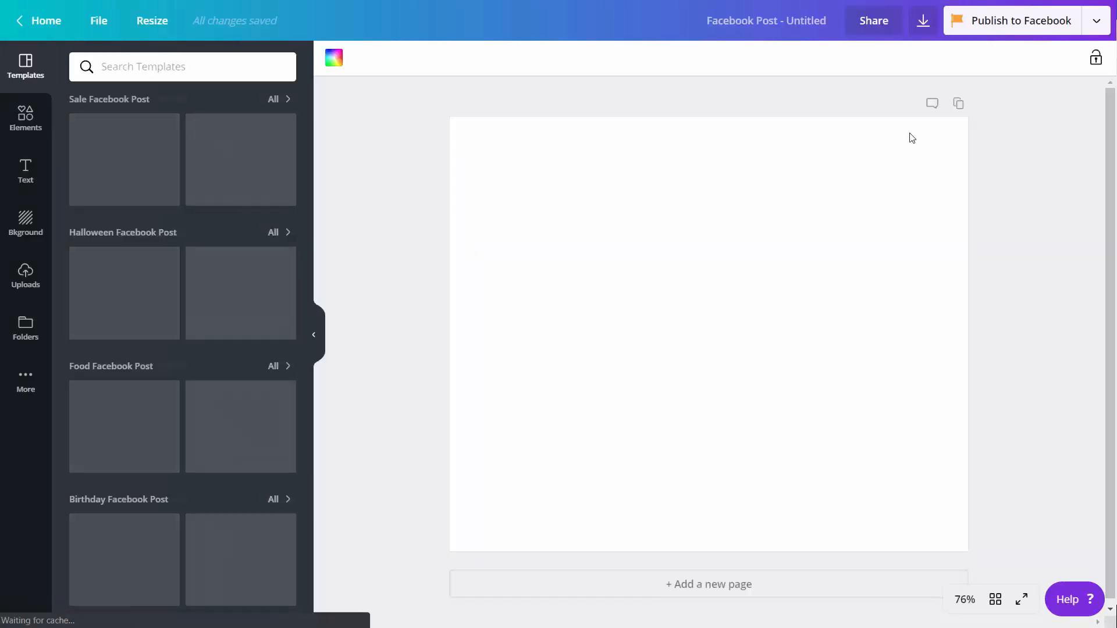
click(1101, 25)
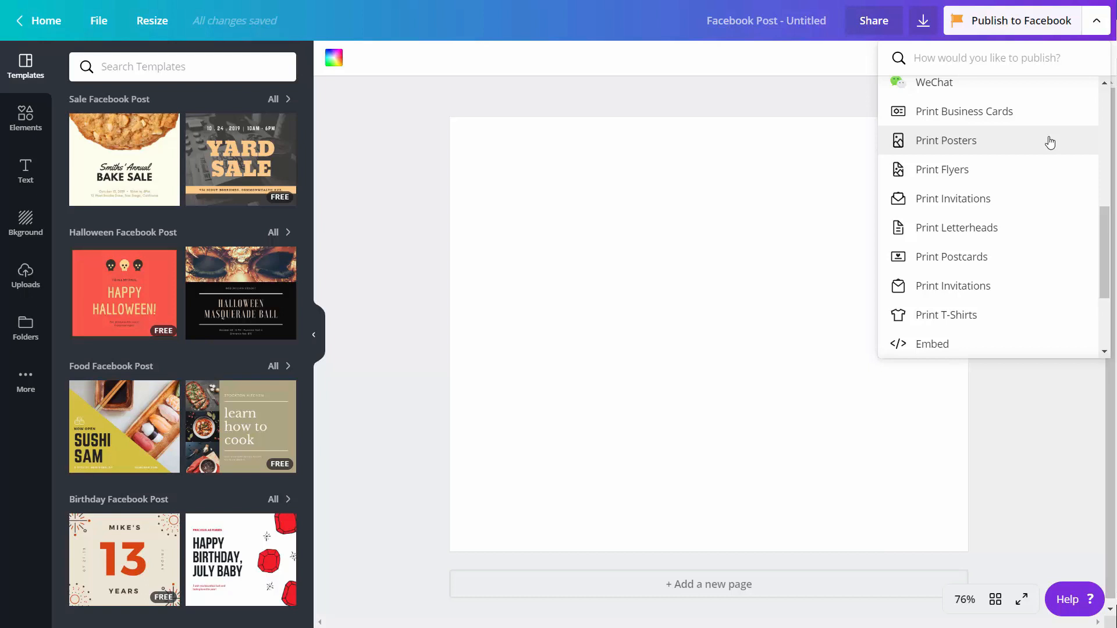
scroll(1044, 152, down, 1)
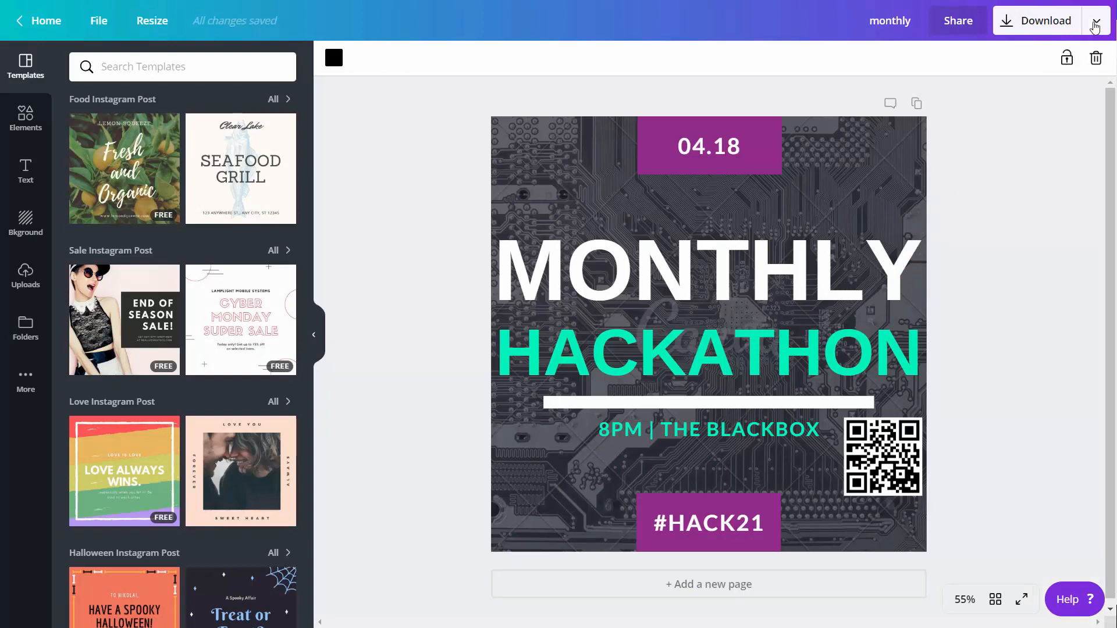
Choose Print T-Shirts from the publish options and resize the Hackathon design for T-shirt printing.
click(1094, 27)
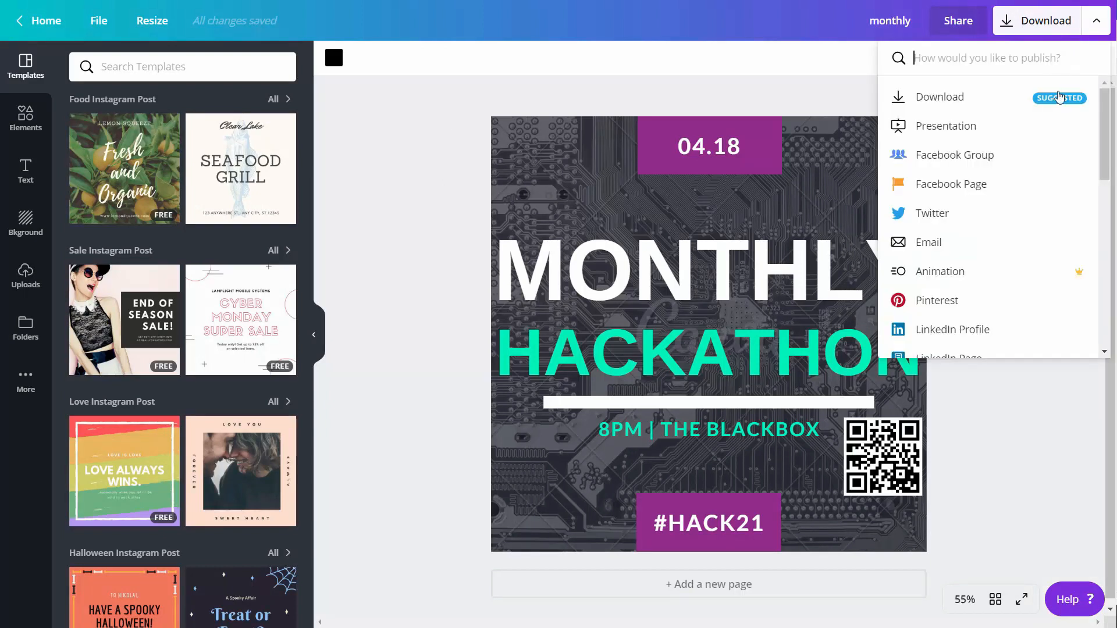
scroll(1009, 195, down, 6)
scroll(1008, 201, down, 2)
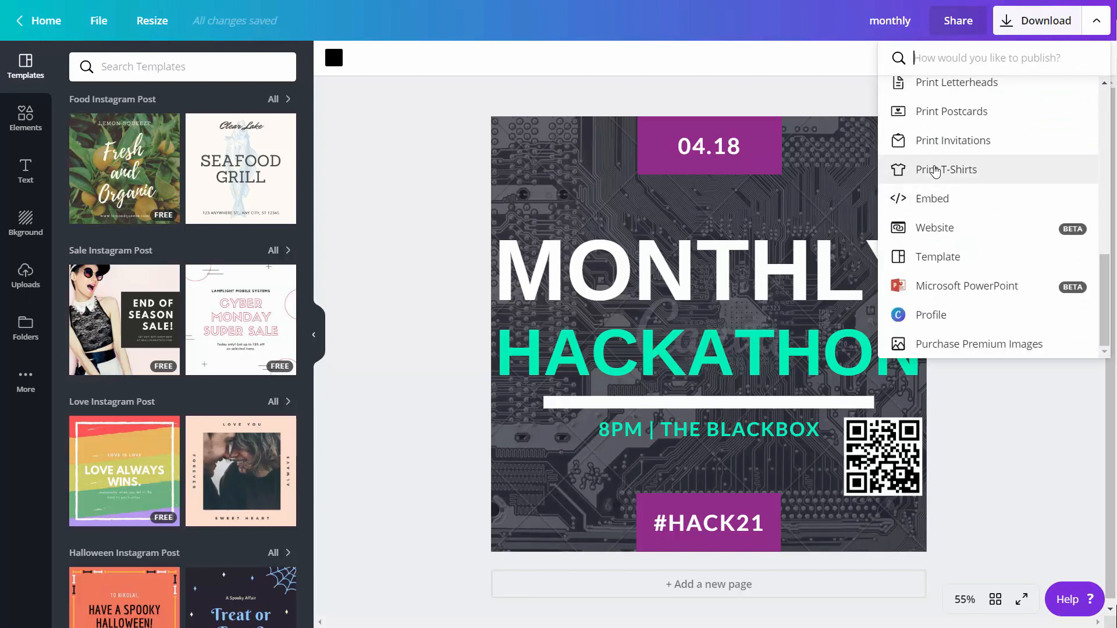
click(935, 170)
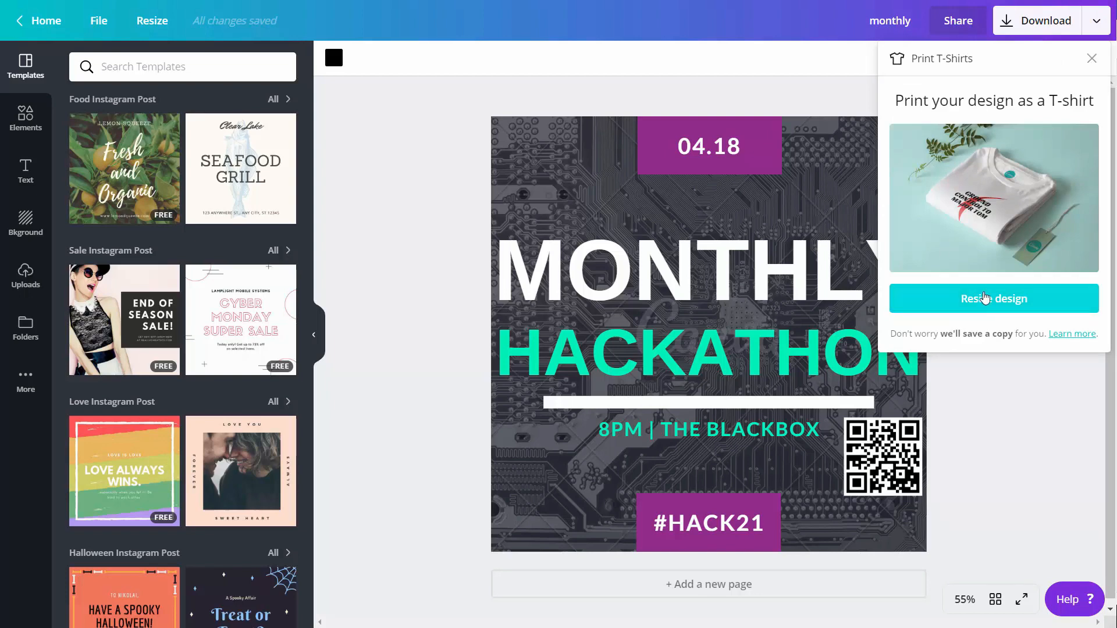
click(984, 297)
click(986, 300)
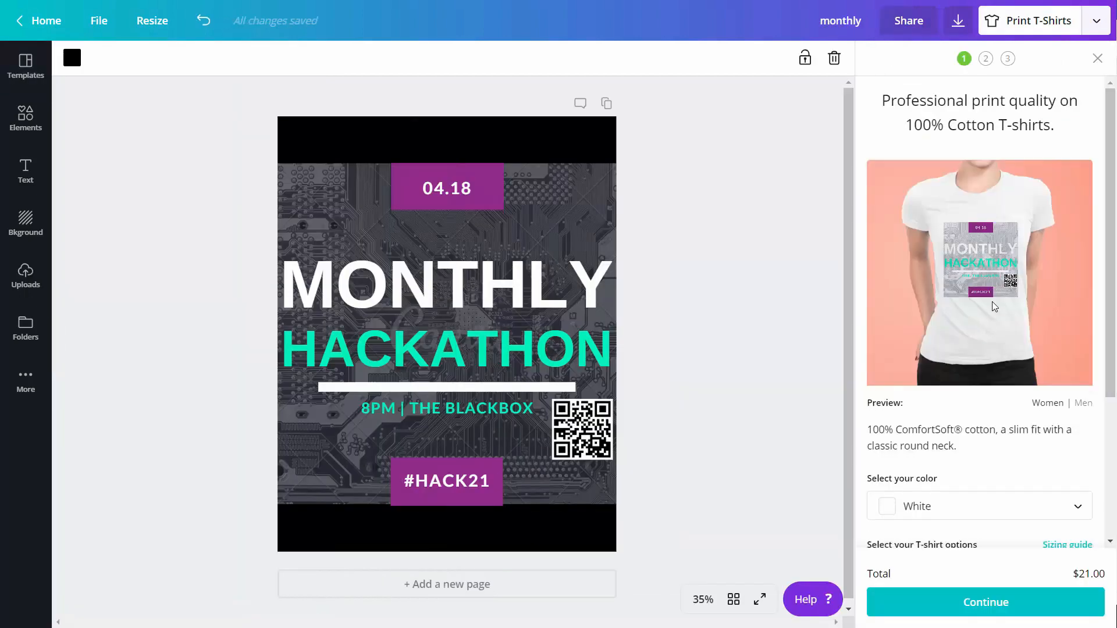
scroll(992, 304, down, 3)
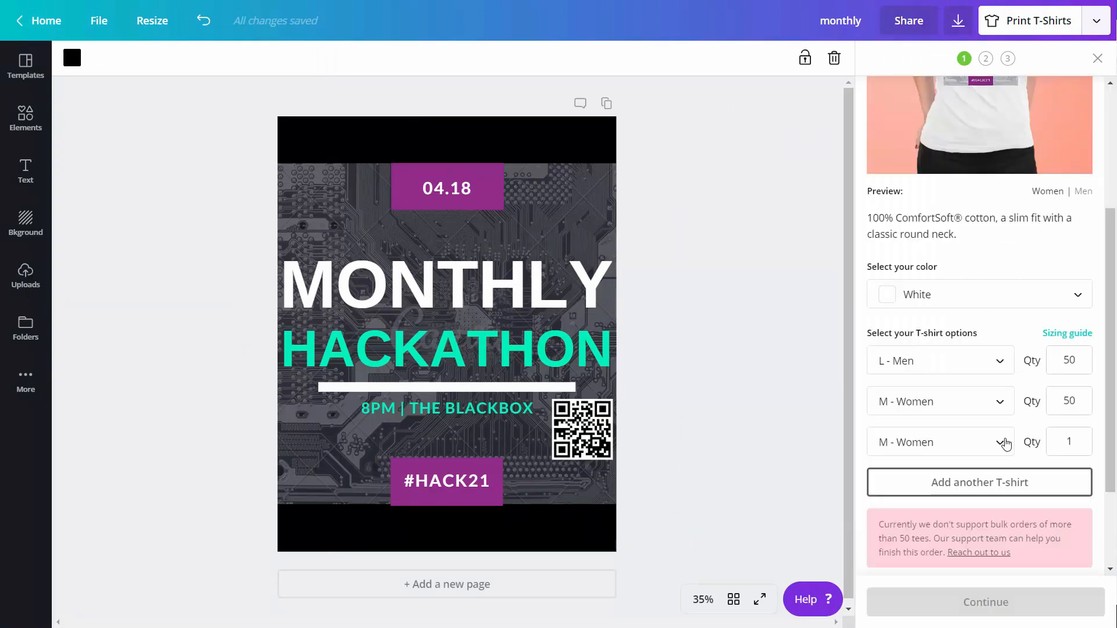